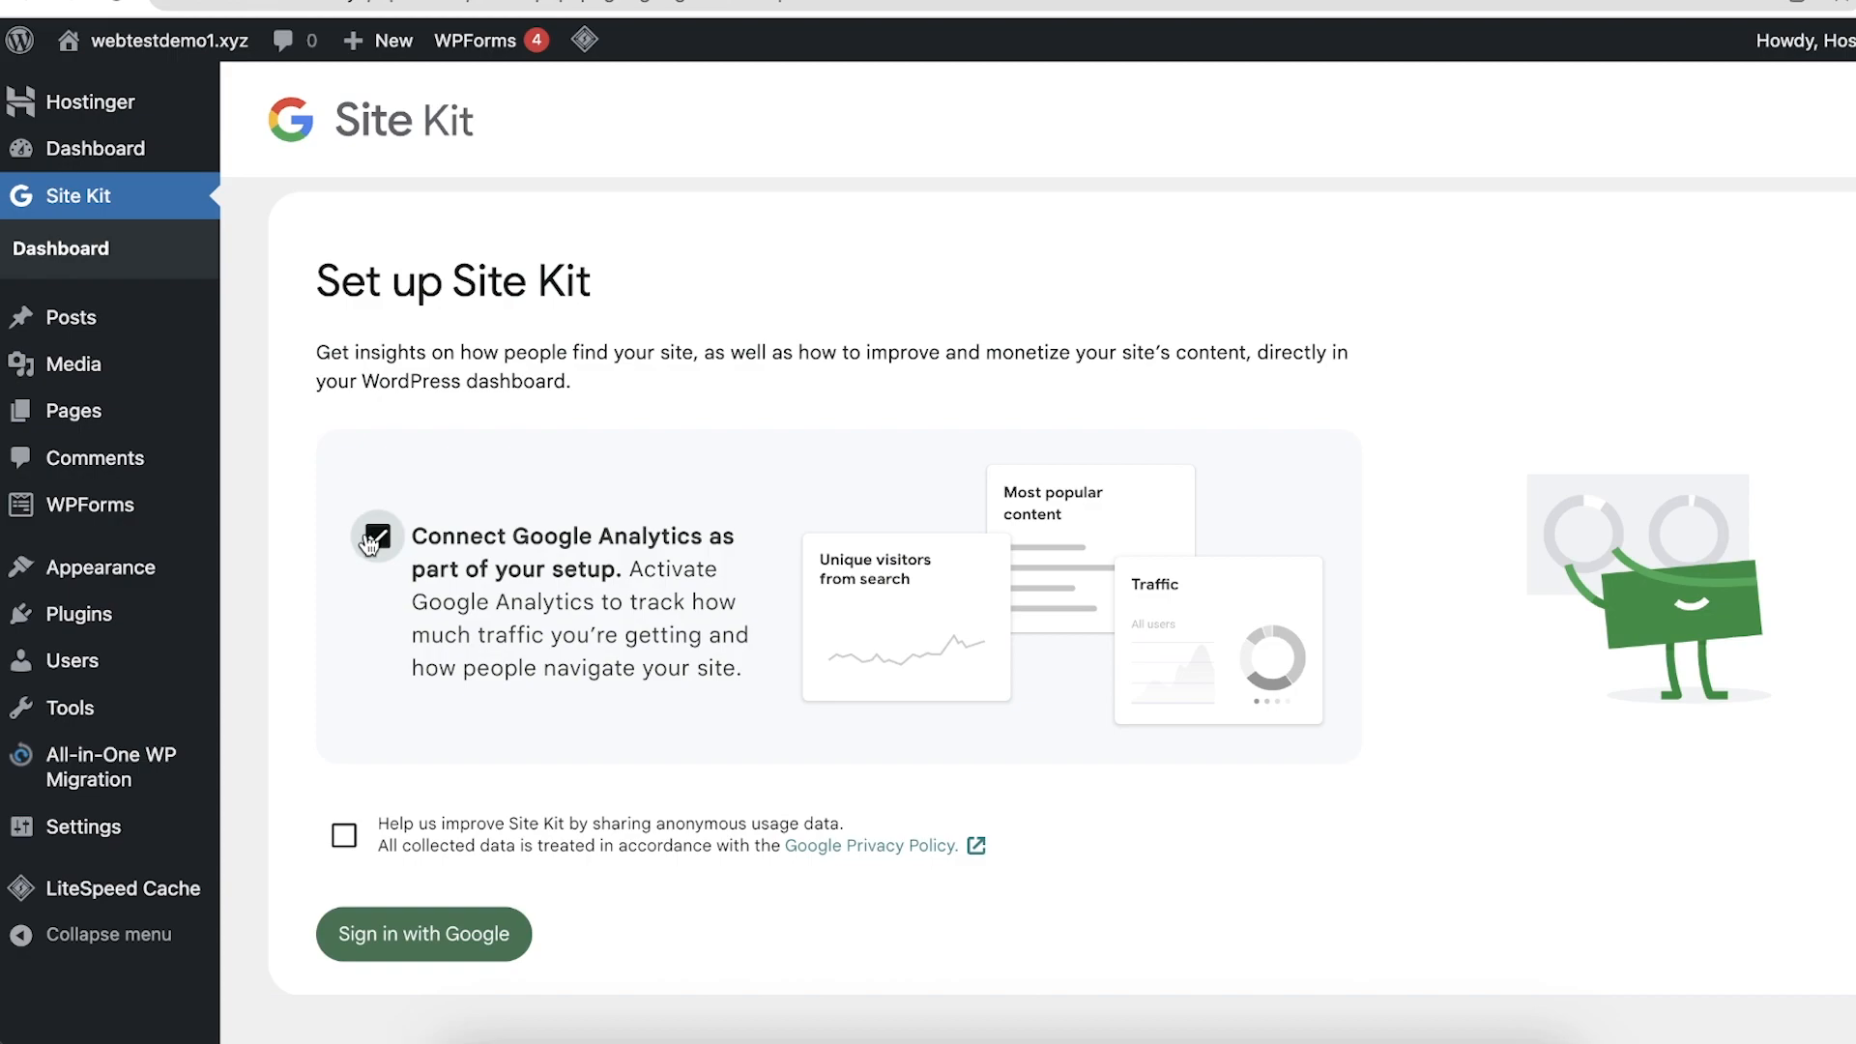
Step: Open the WordPress admin dashboard of webtestdemo1.xyz from the Hostinger website list
scroll(302, 542, down, 1)
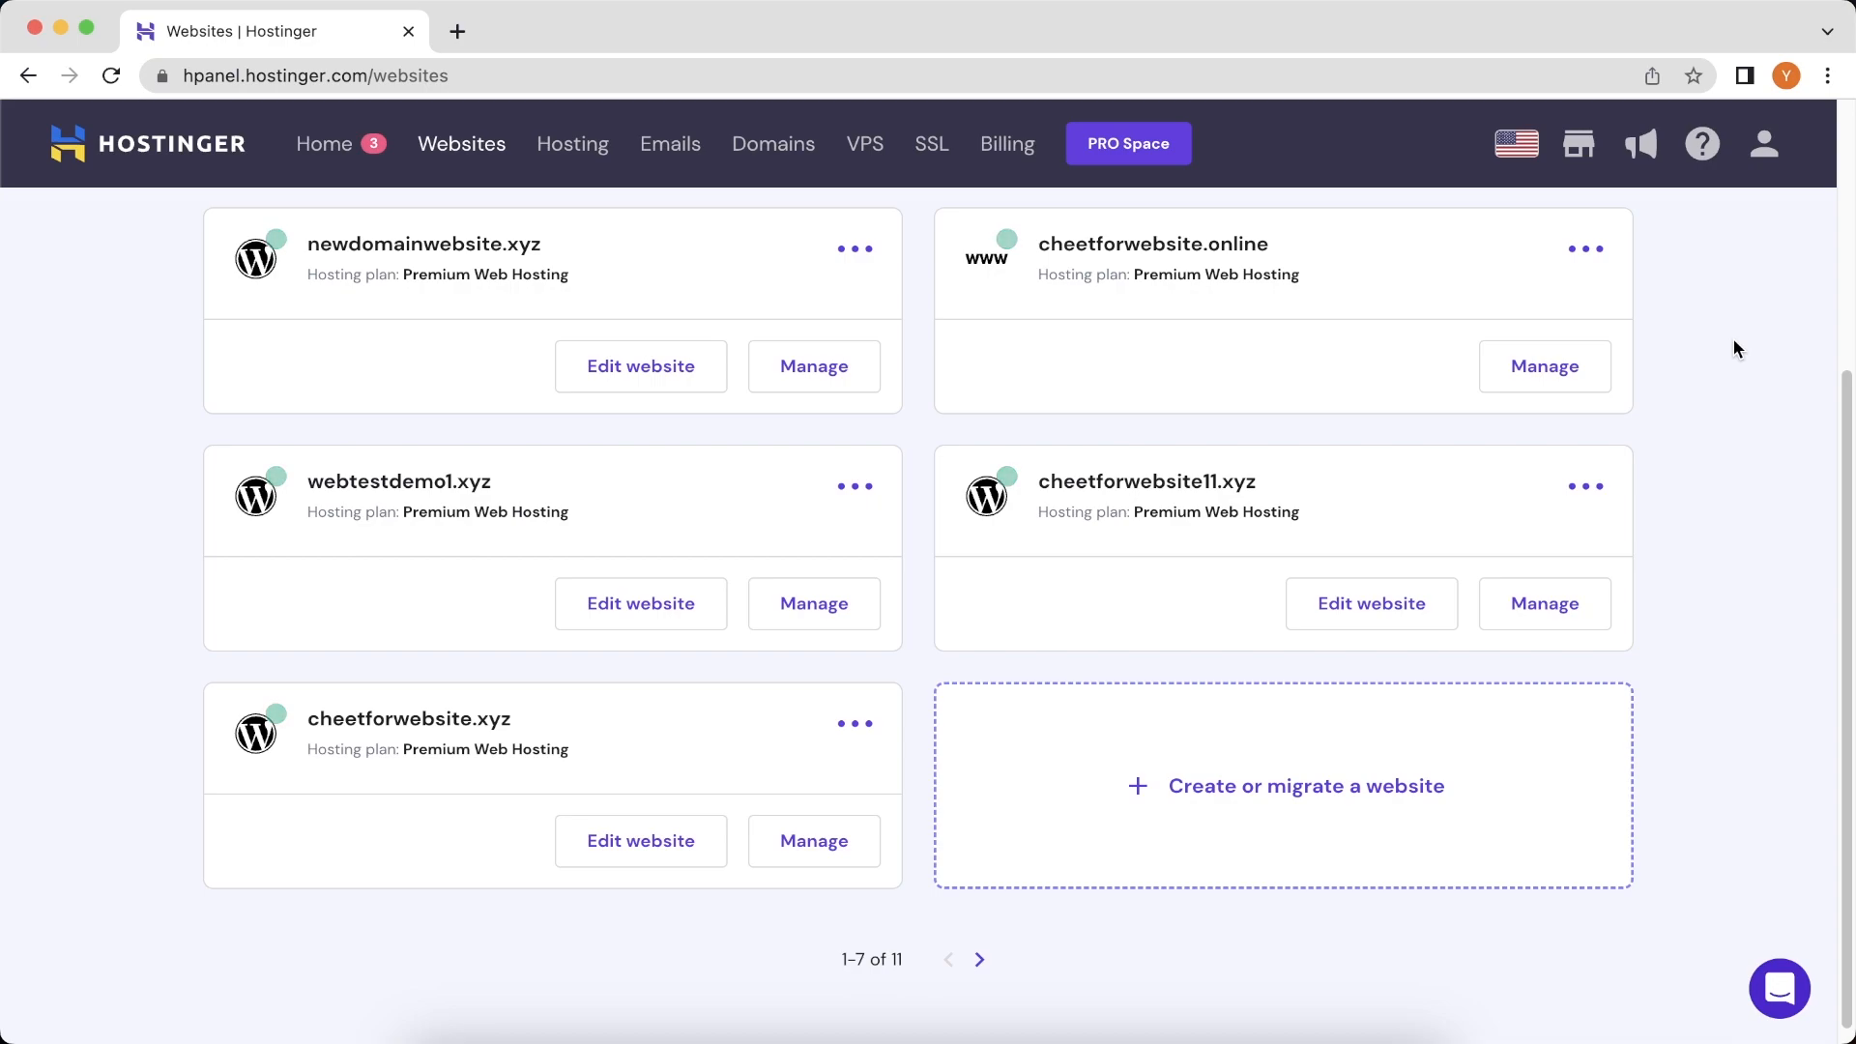
click(849, 623)
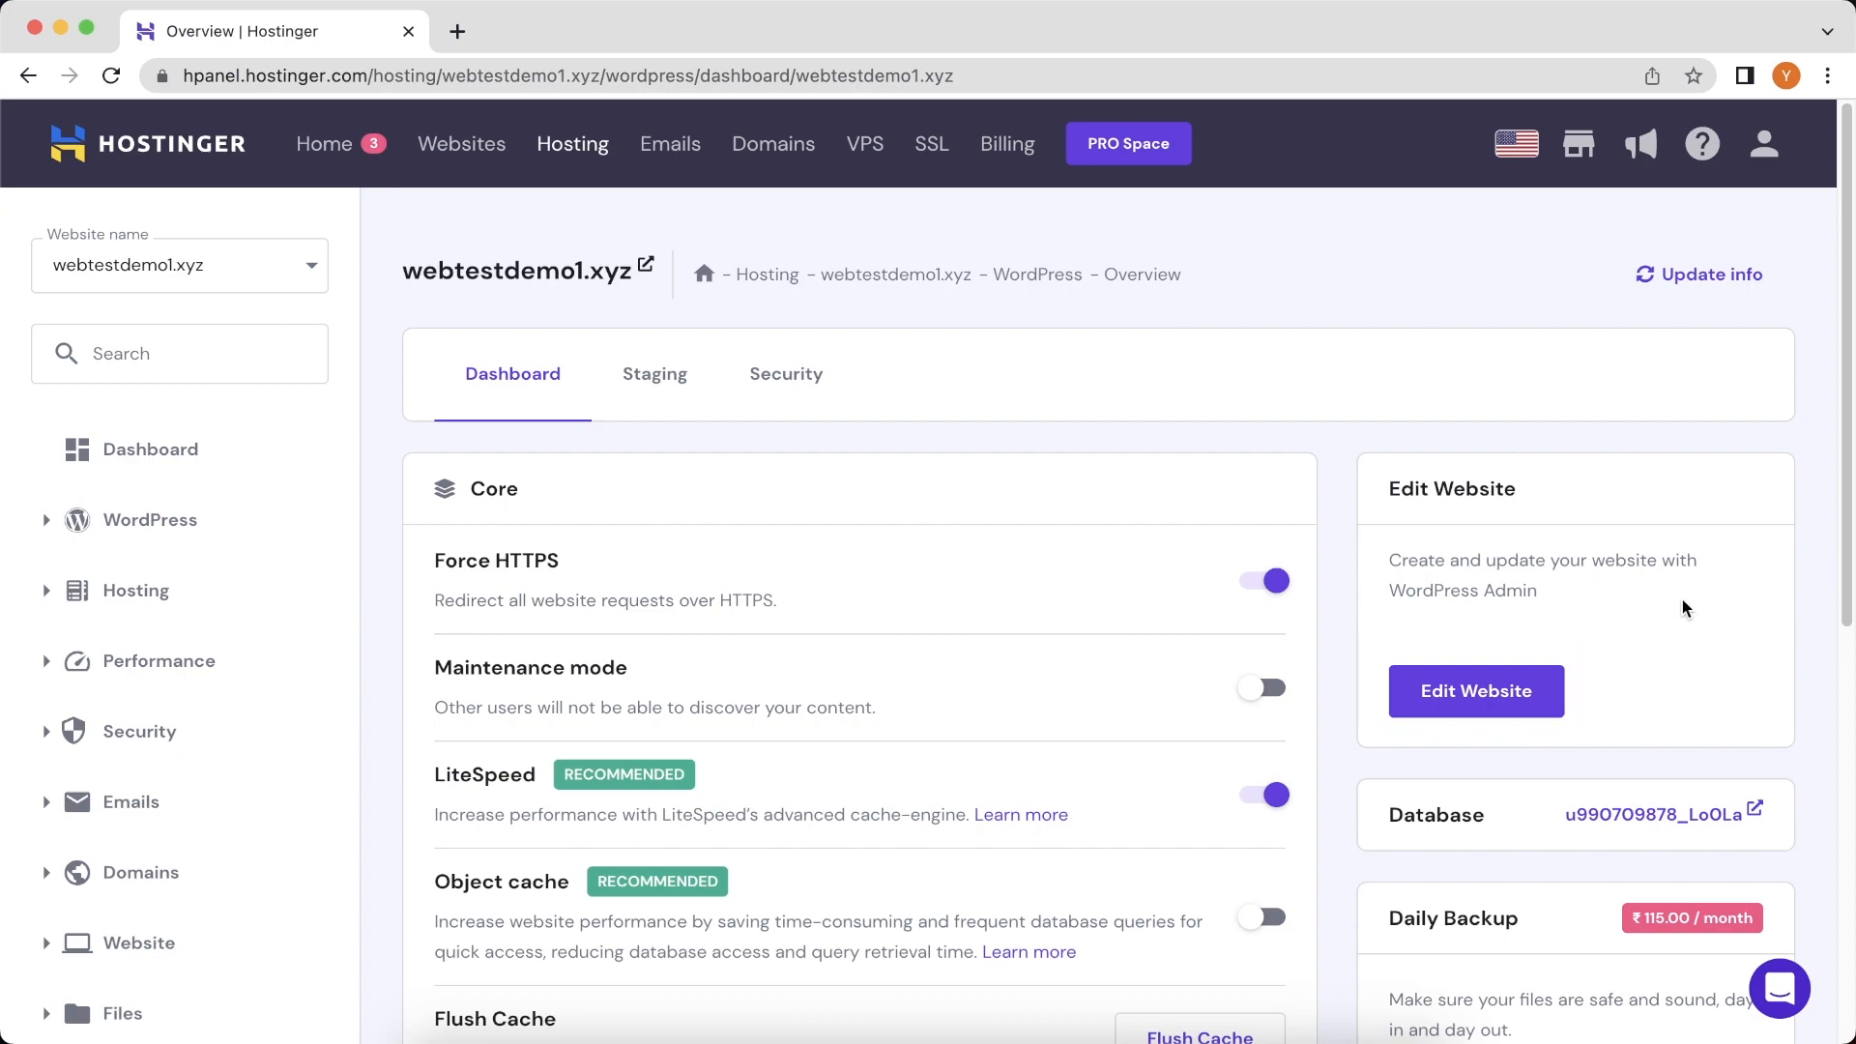
click(1528, 694)
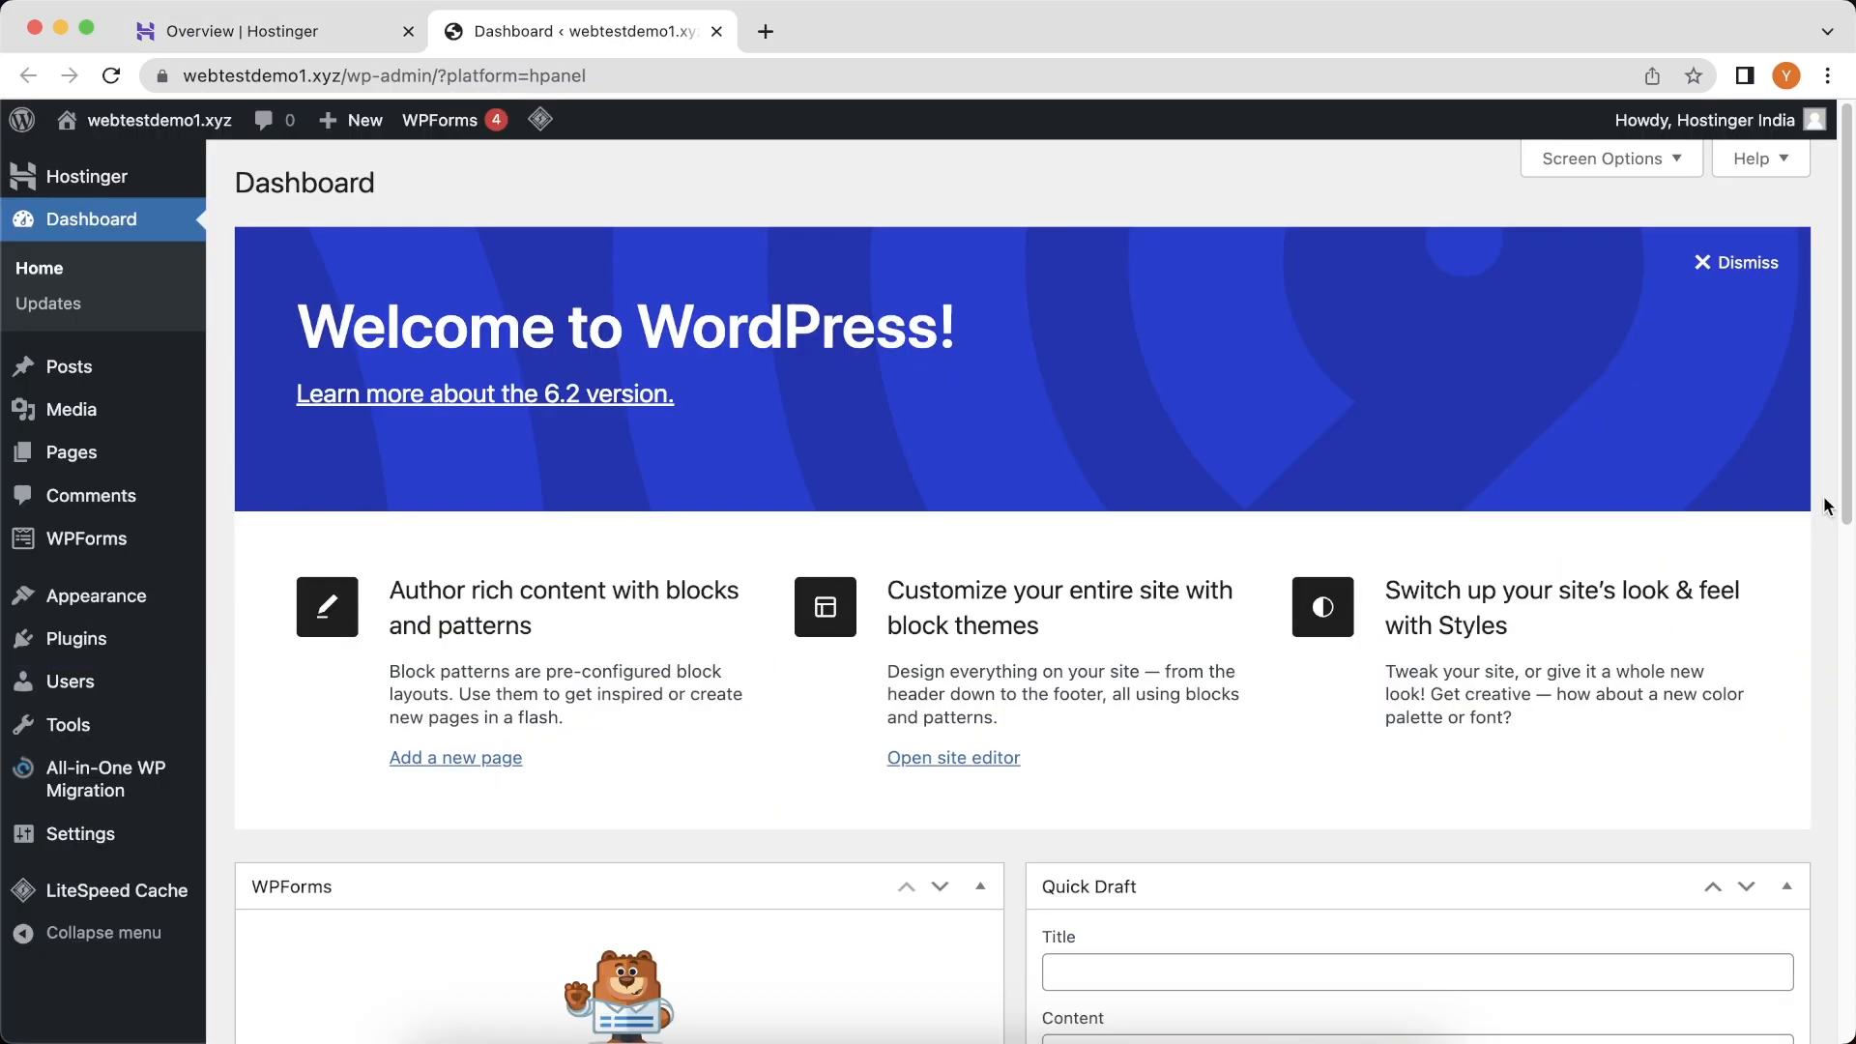
Step: Search the WordPress plugin directory for "google site kit", then install and activate the Site Kit by Google plugin
click(70, 640)
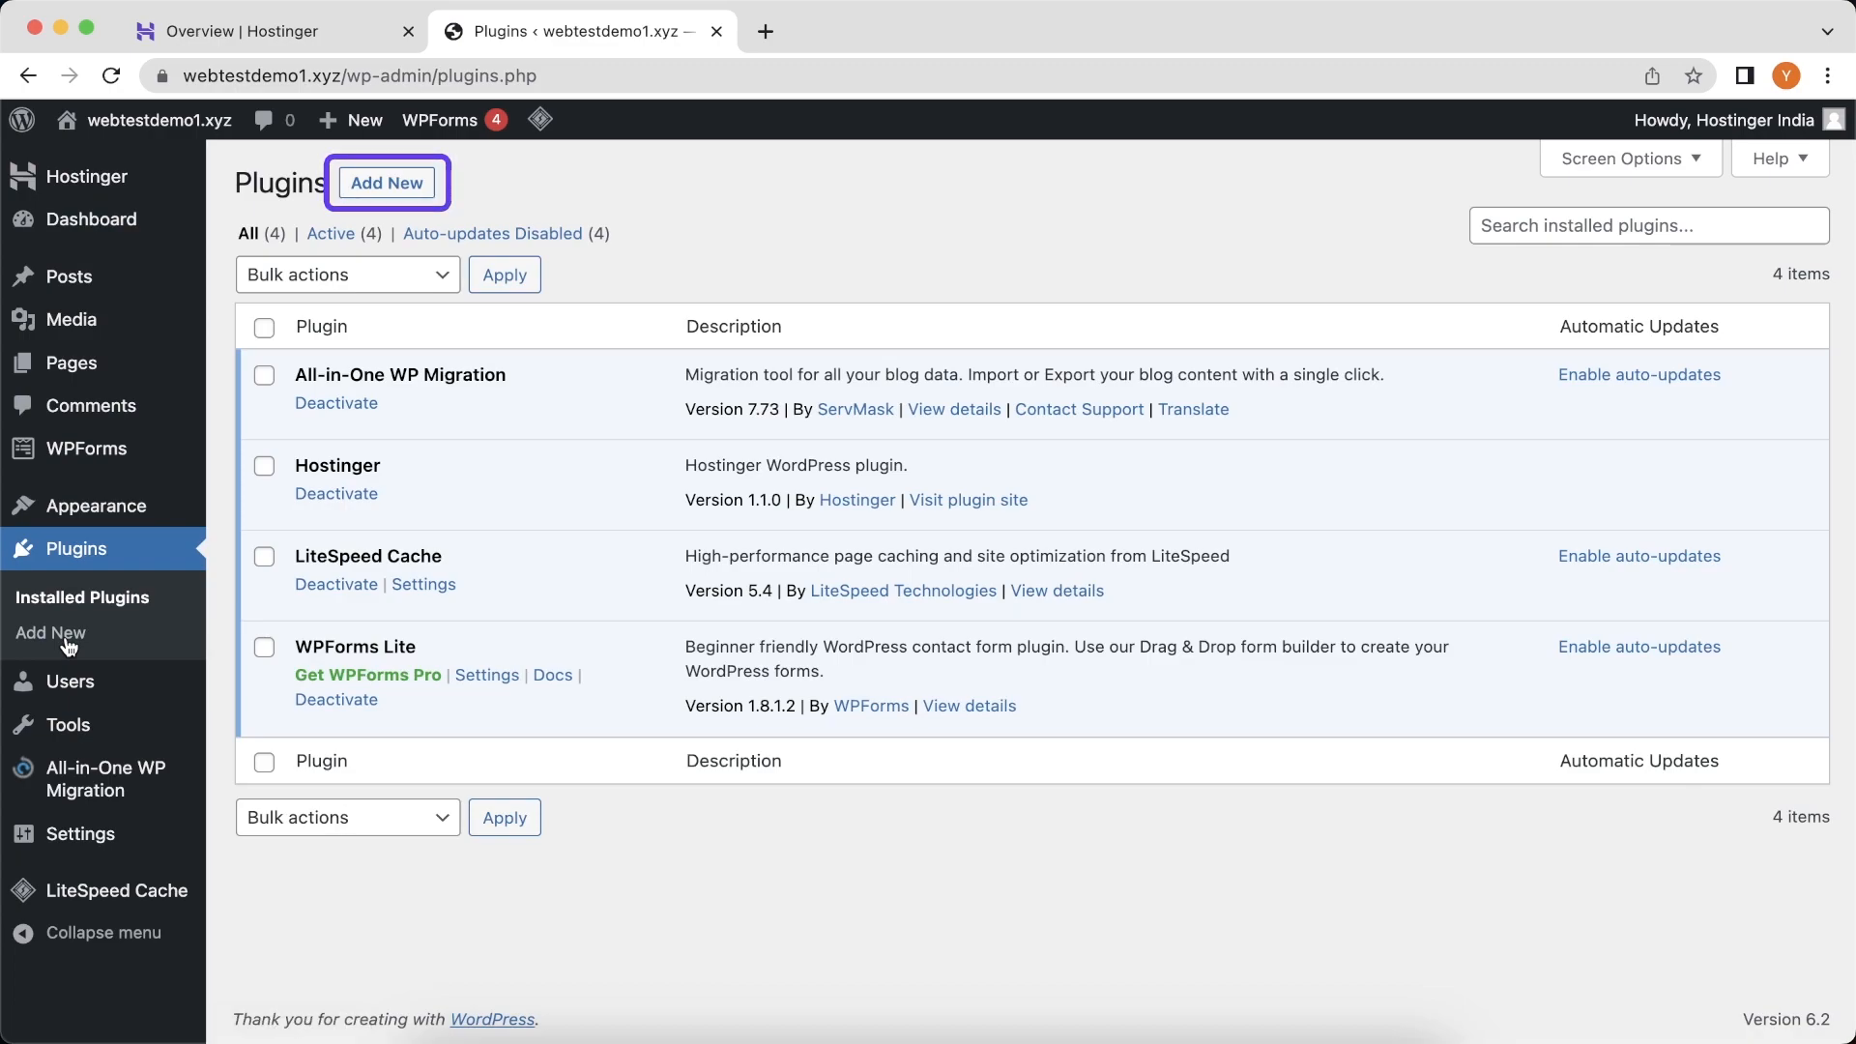
click(53, 634)
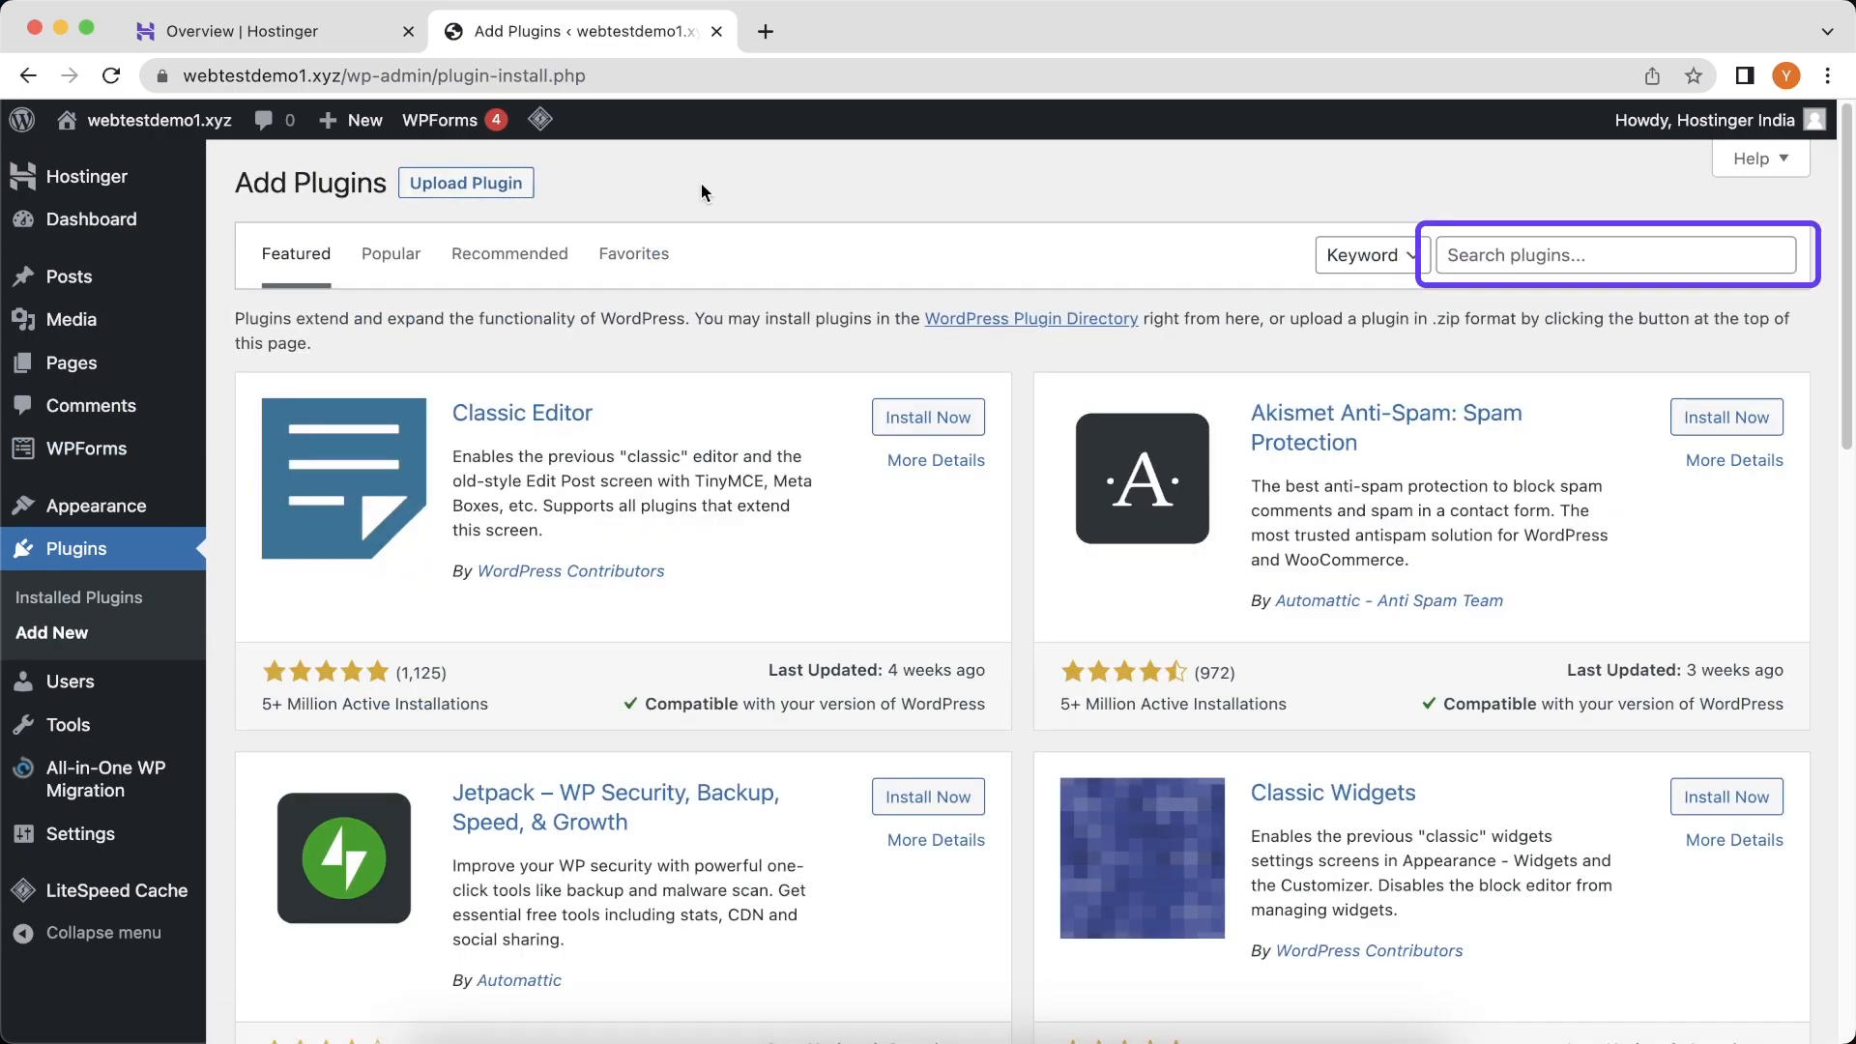
click(1499, 256)
text(google site kit)
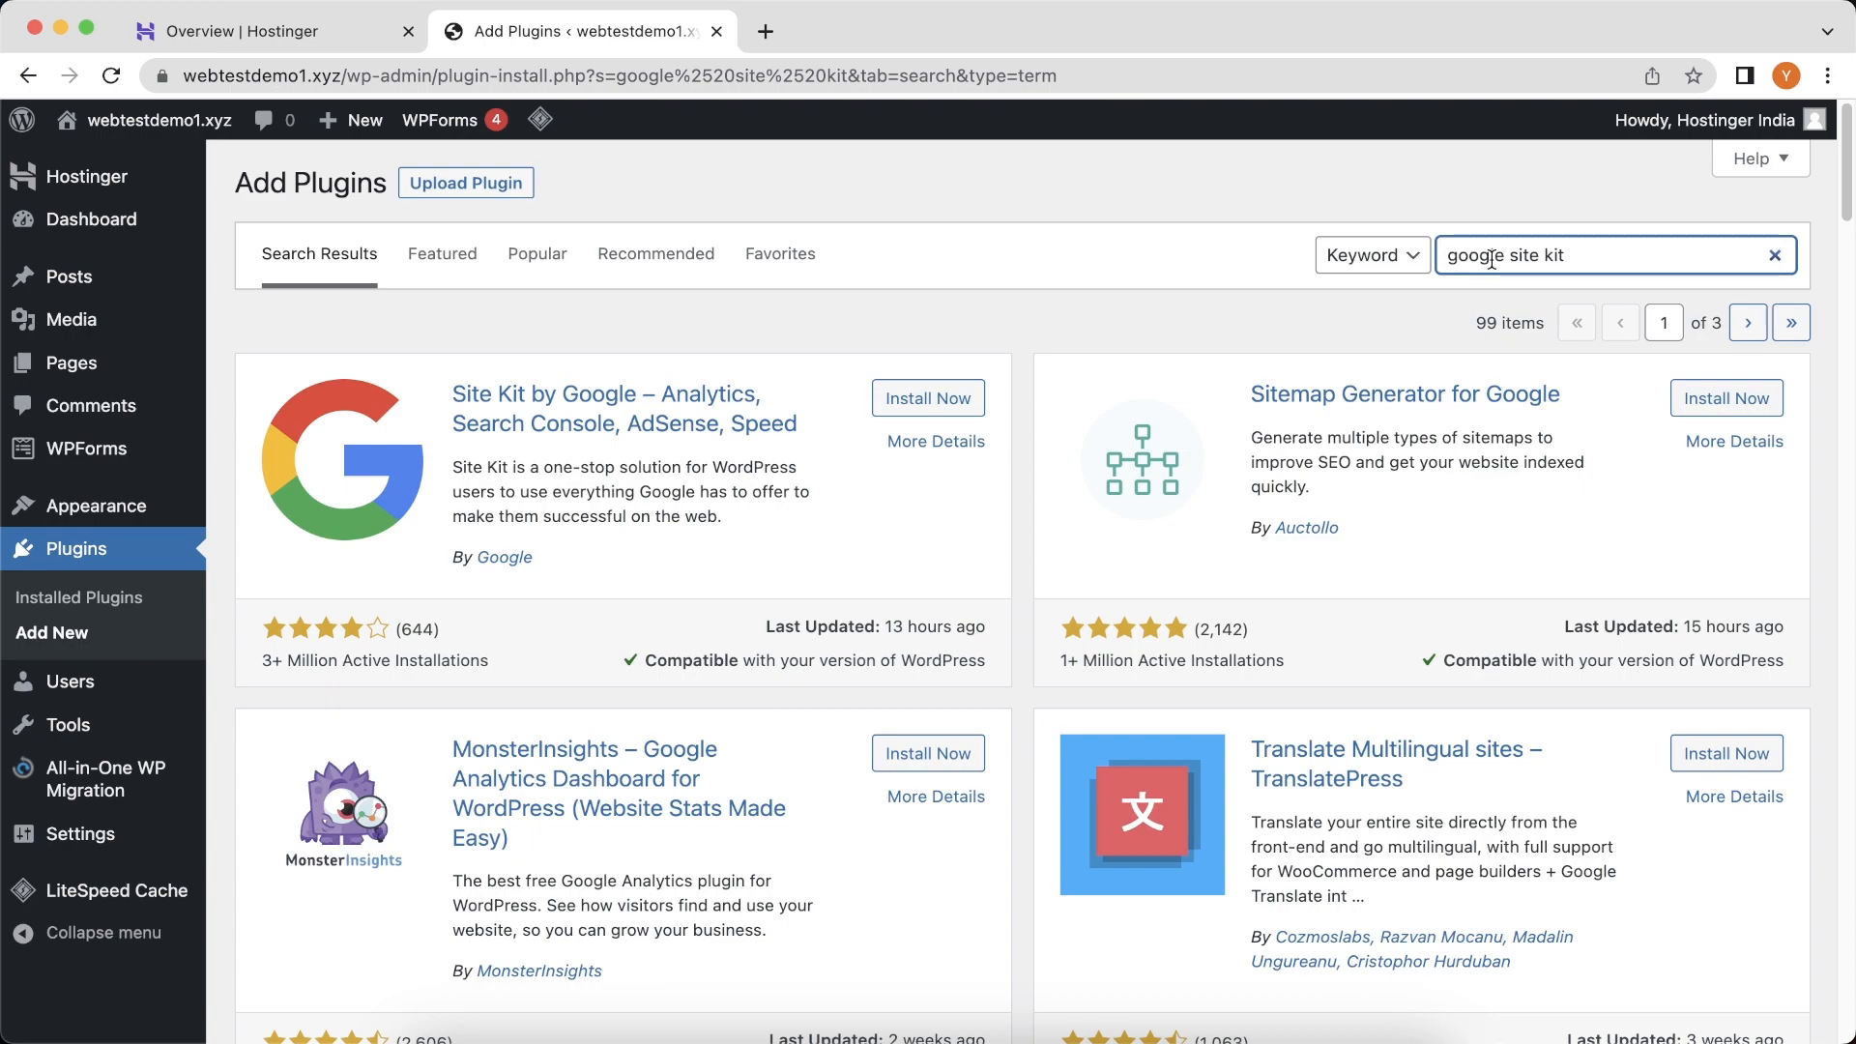
click(928, 397)
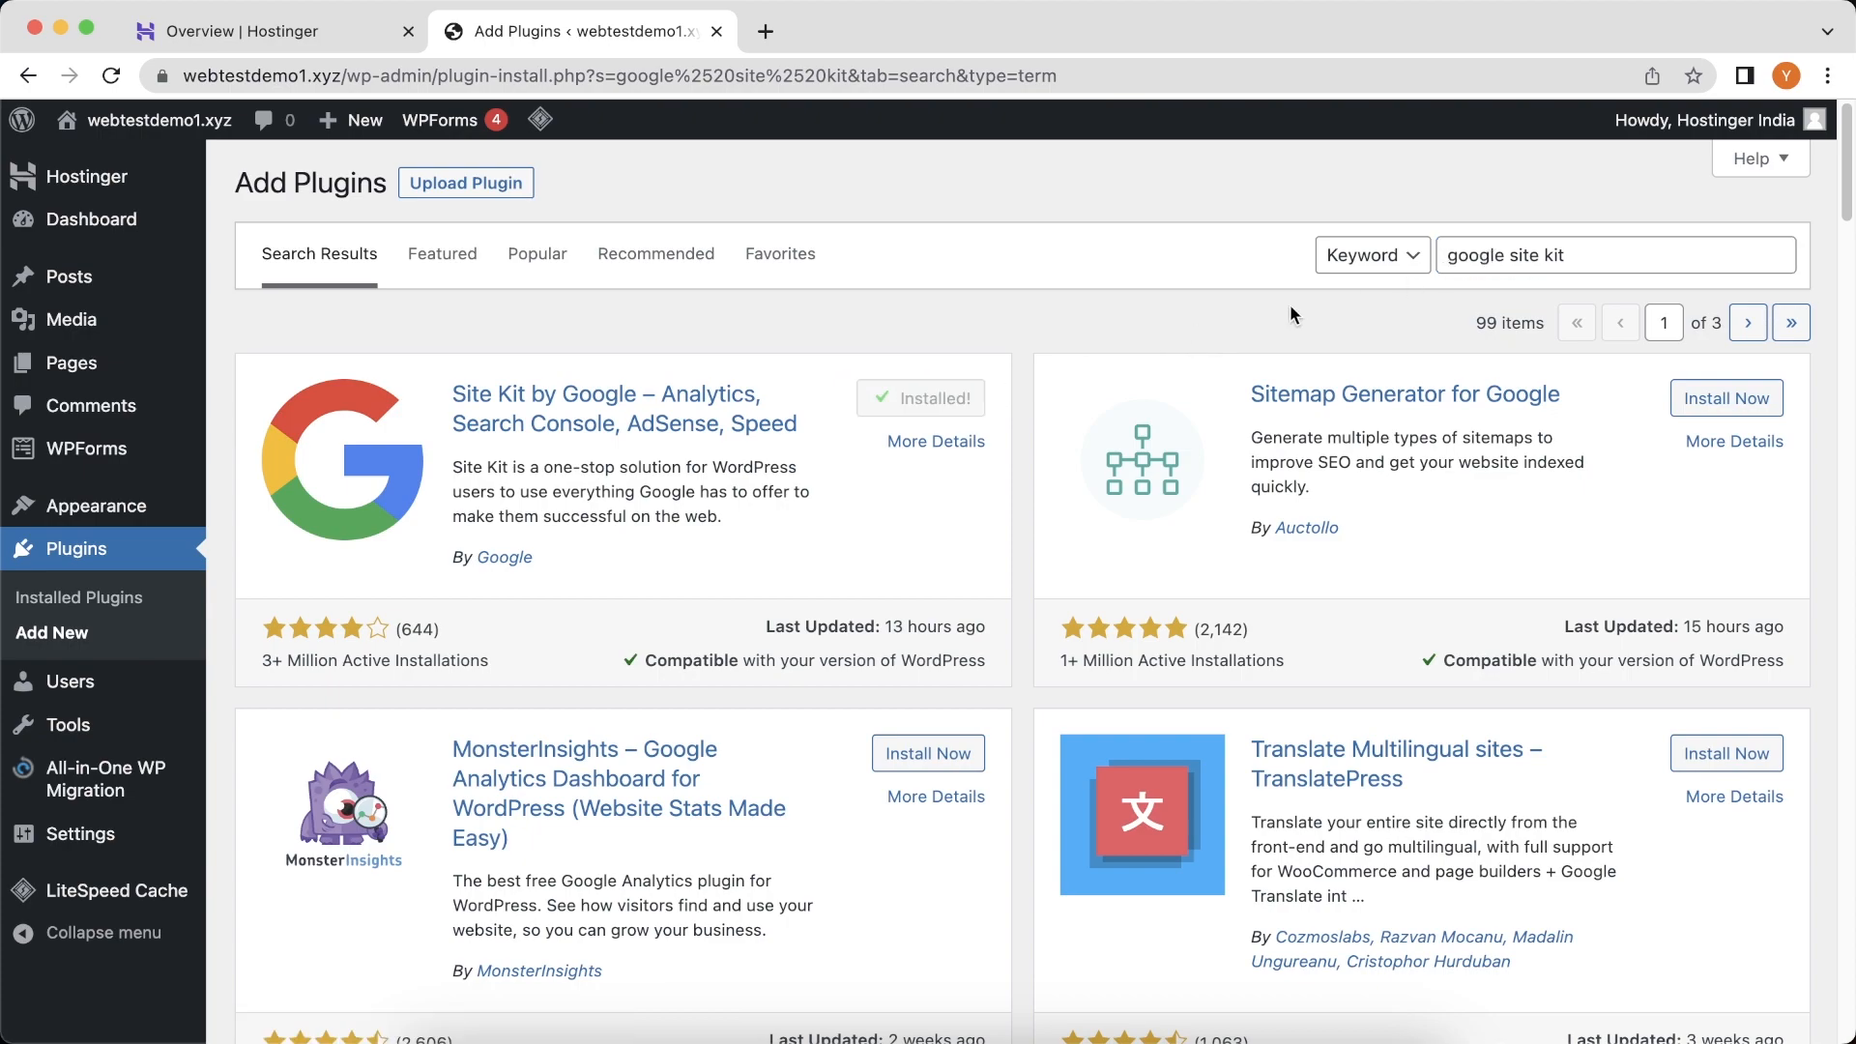
click(951, 399)
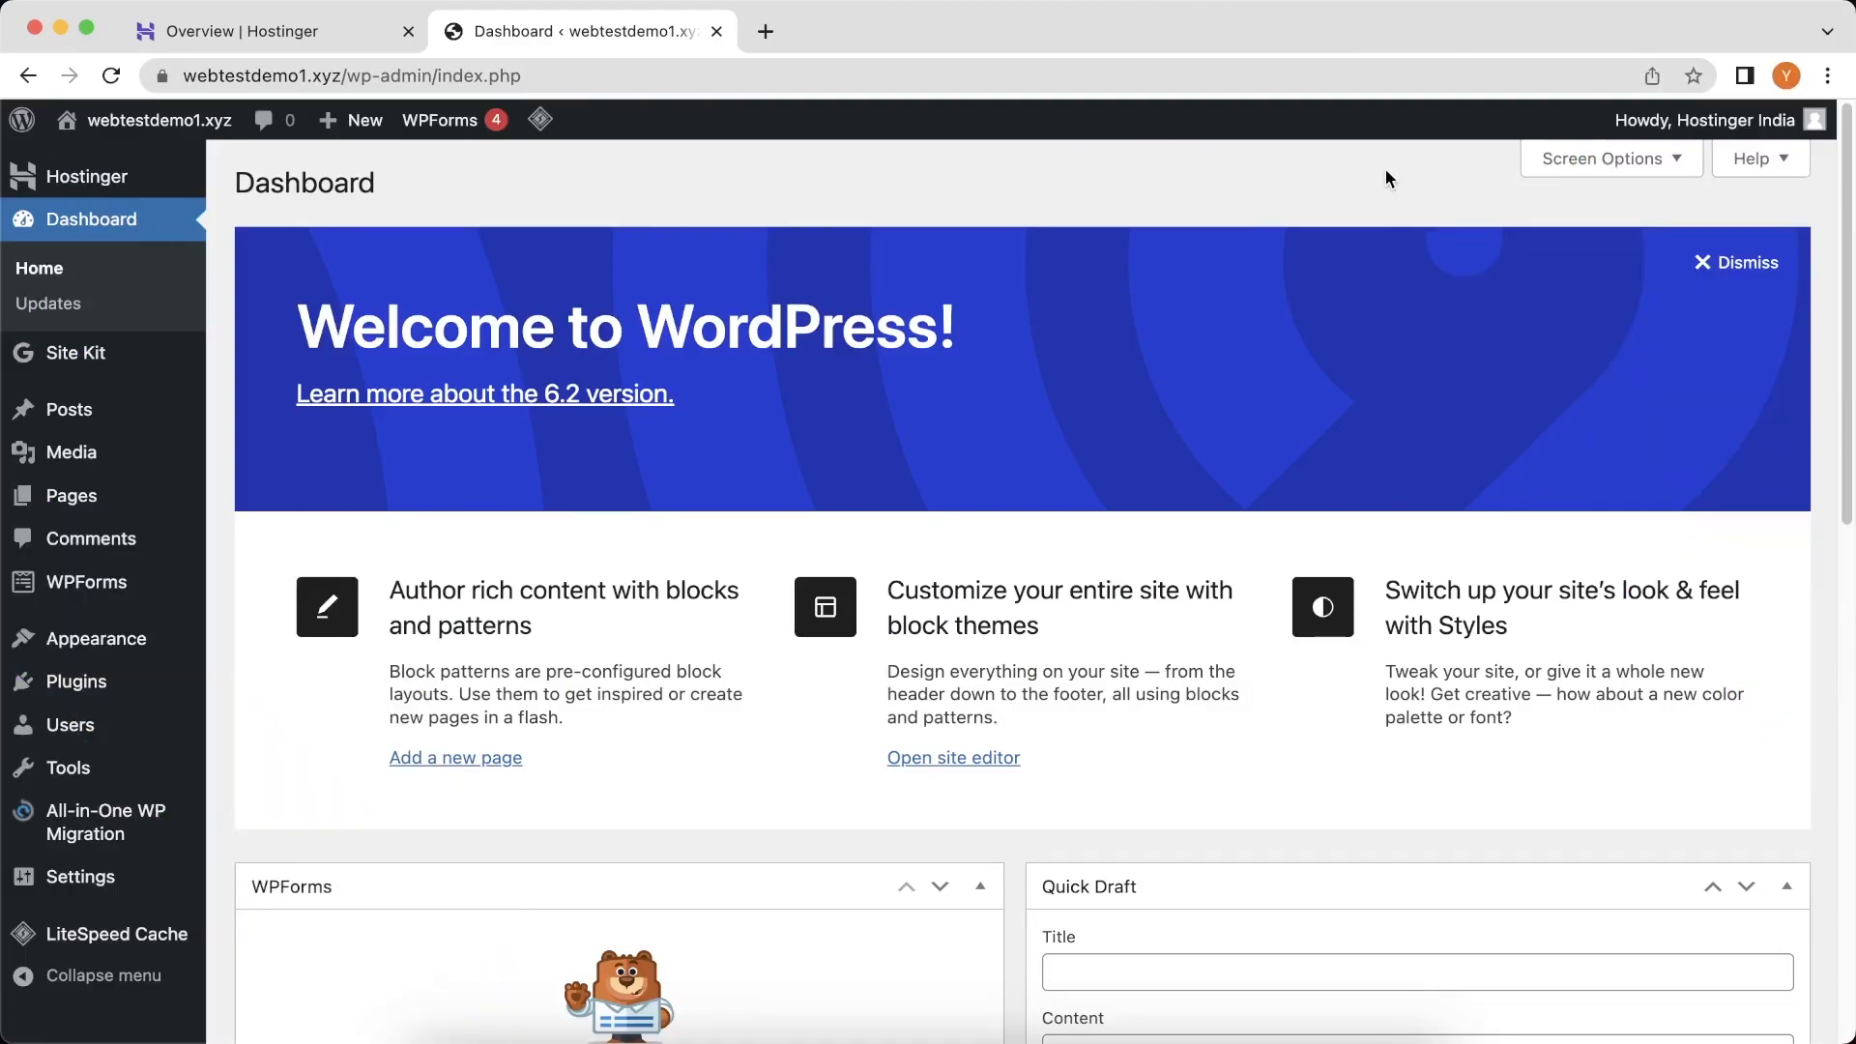
Step: Start the Site Kit setup with anonymous usage data sharing enabled and sign in with Google
click(112, 352)
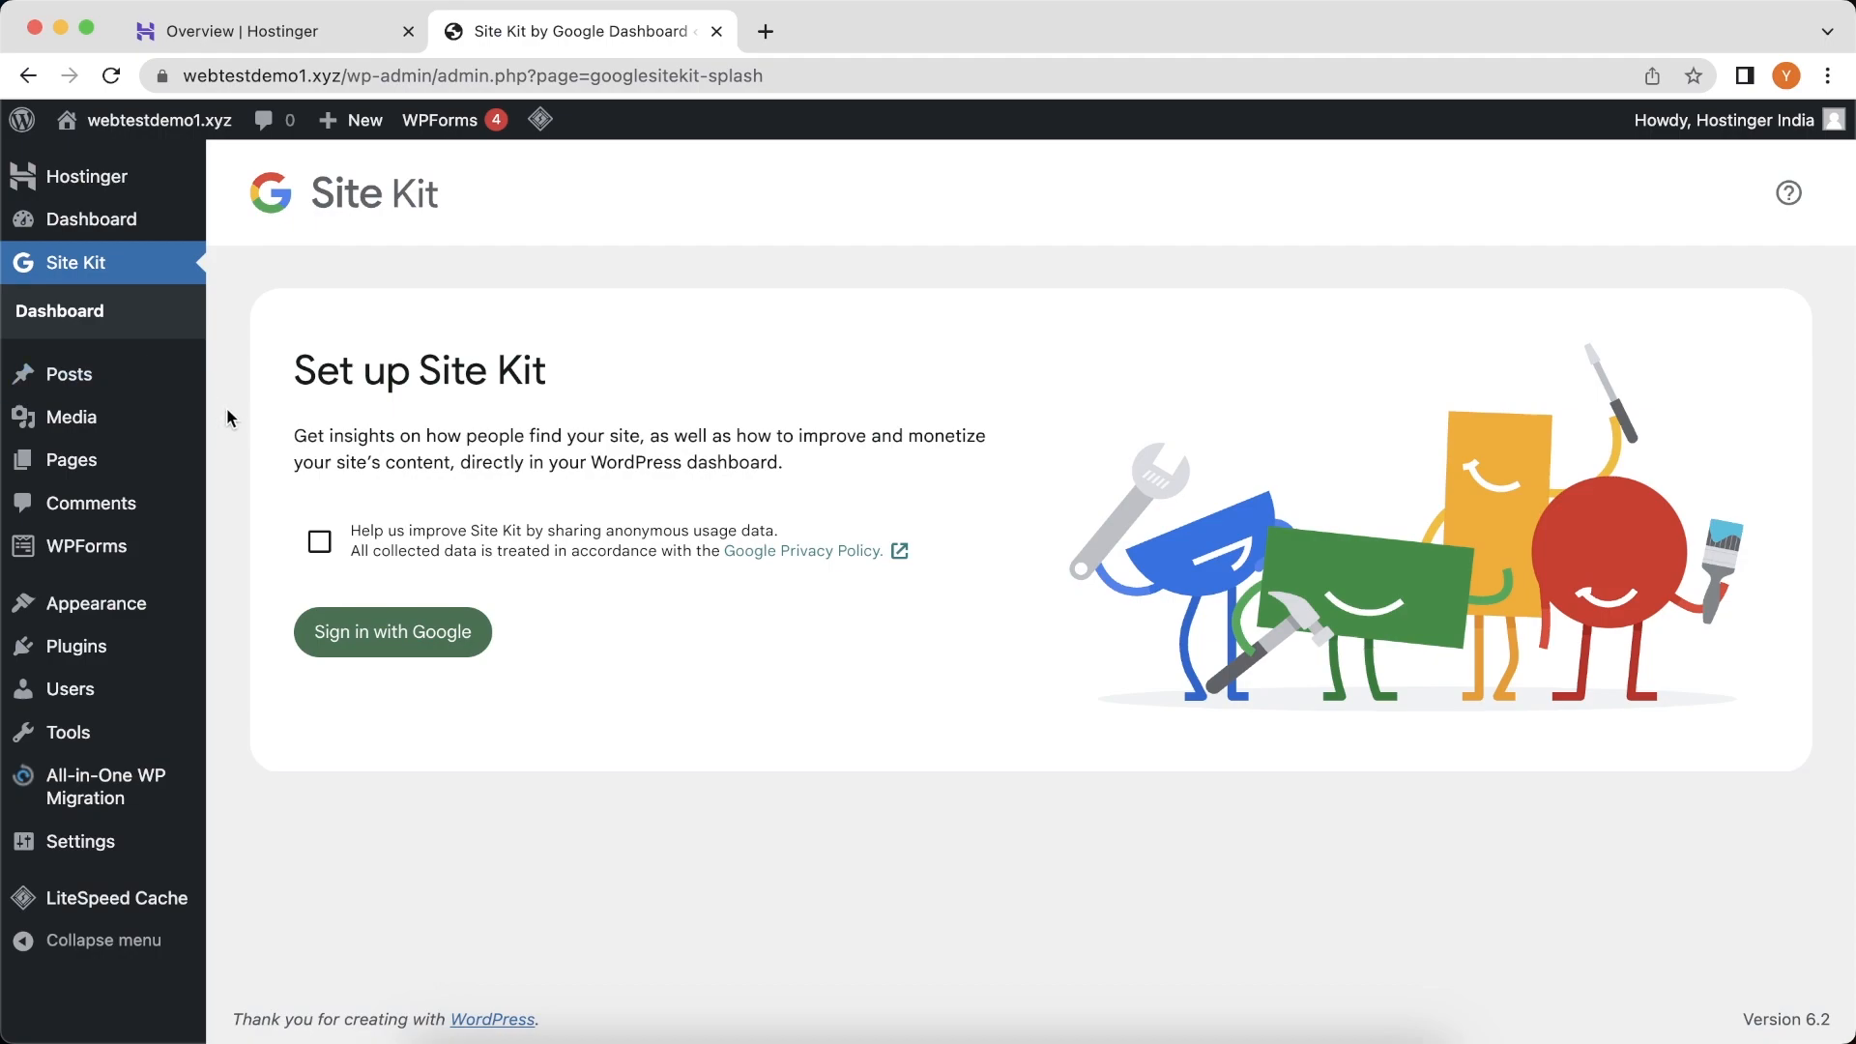
click(319, 542)
click(371, 631)
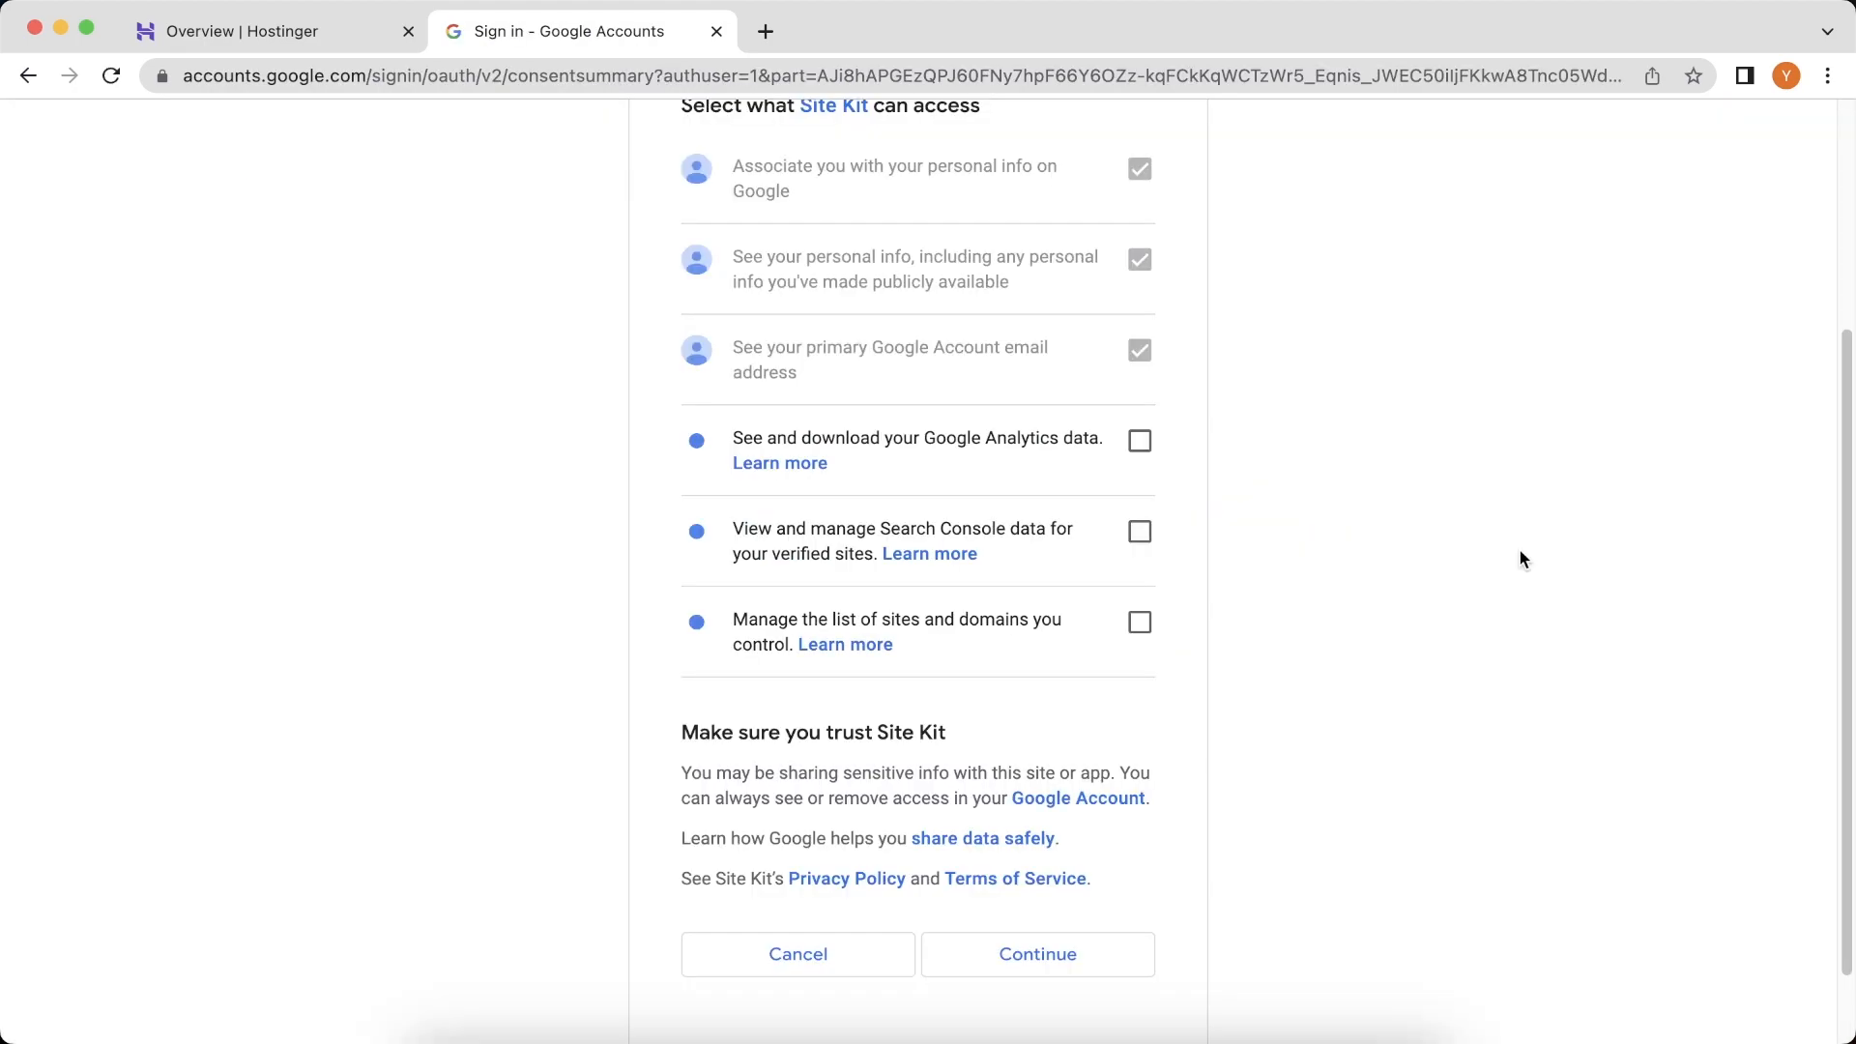
Step: Grant Site Kit access to Google Analytics data, Search Console data and the list of controlled sites and domains
click(1140, 442)
click(1140, 532)
click(1140, 623)
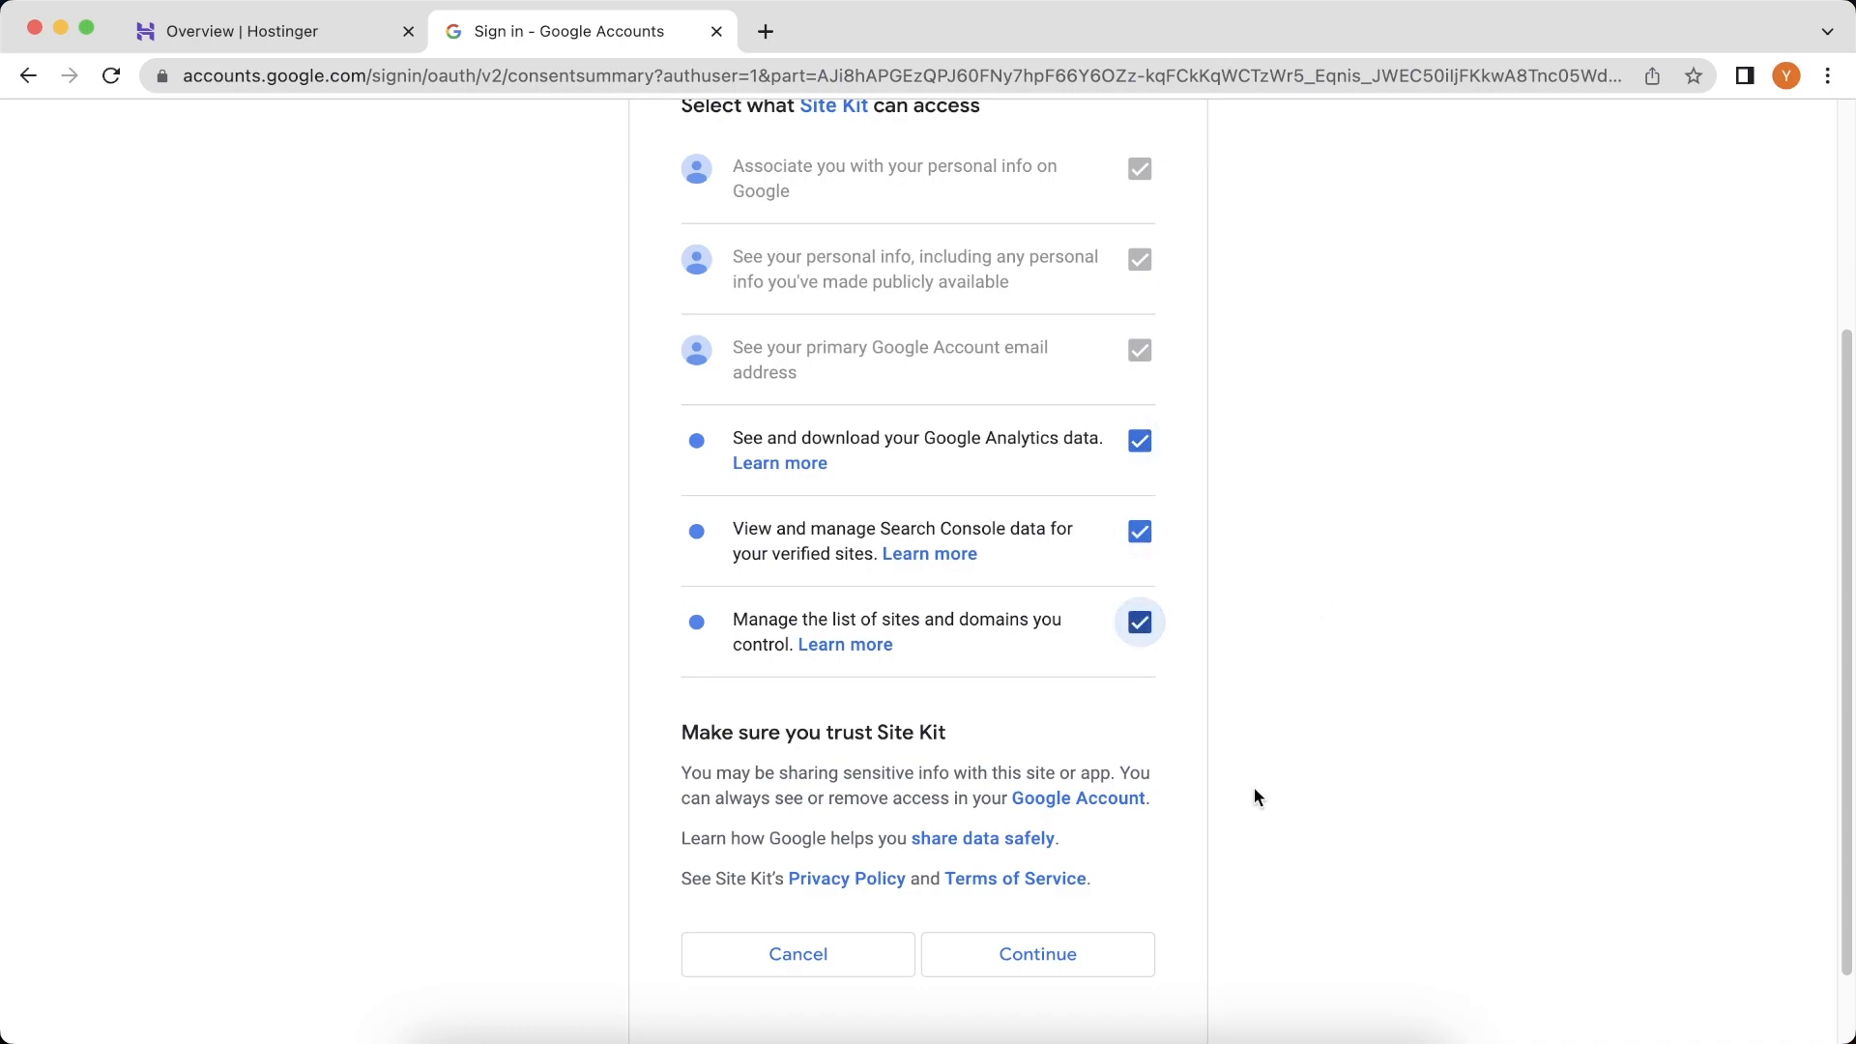
click(1094, 968)
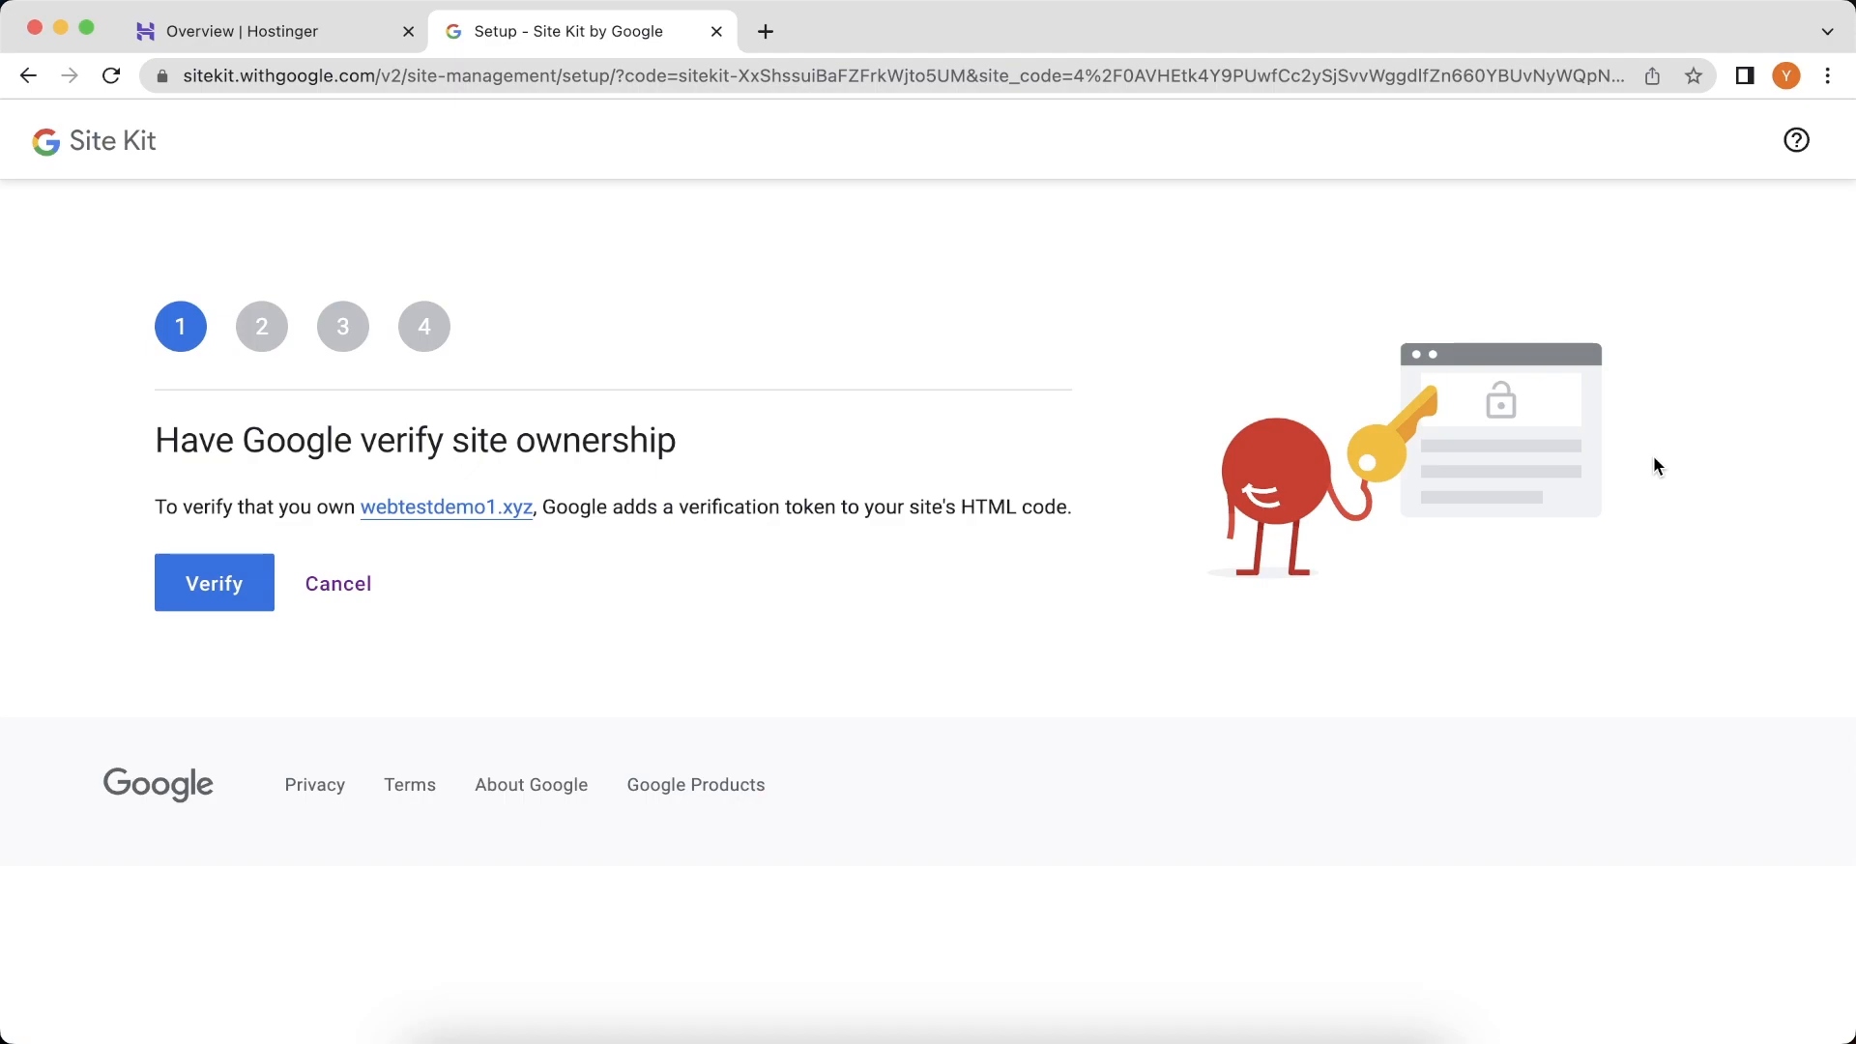
Step: Complete the four Site Kit setup stages for site ownership verification, dashboard metrics, Search Console and Google Analytics
click(257, 584)
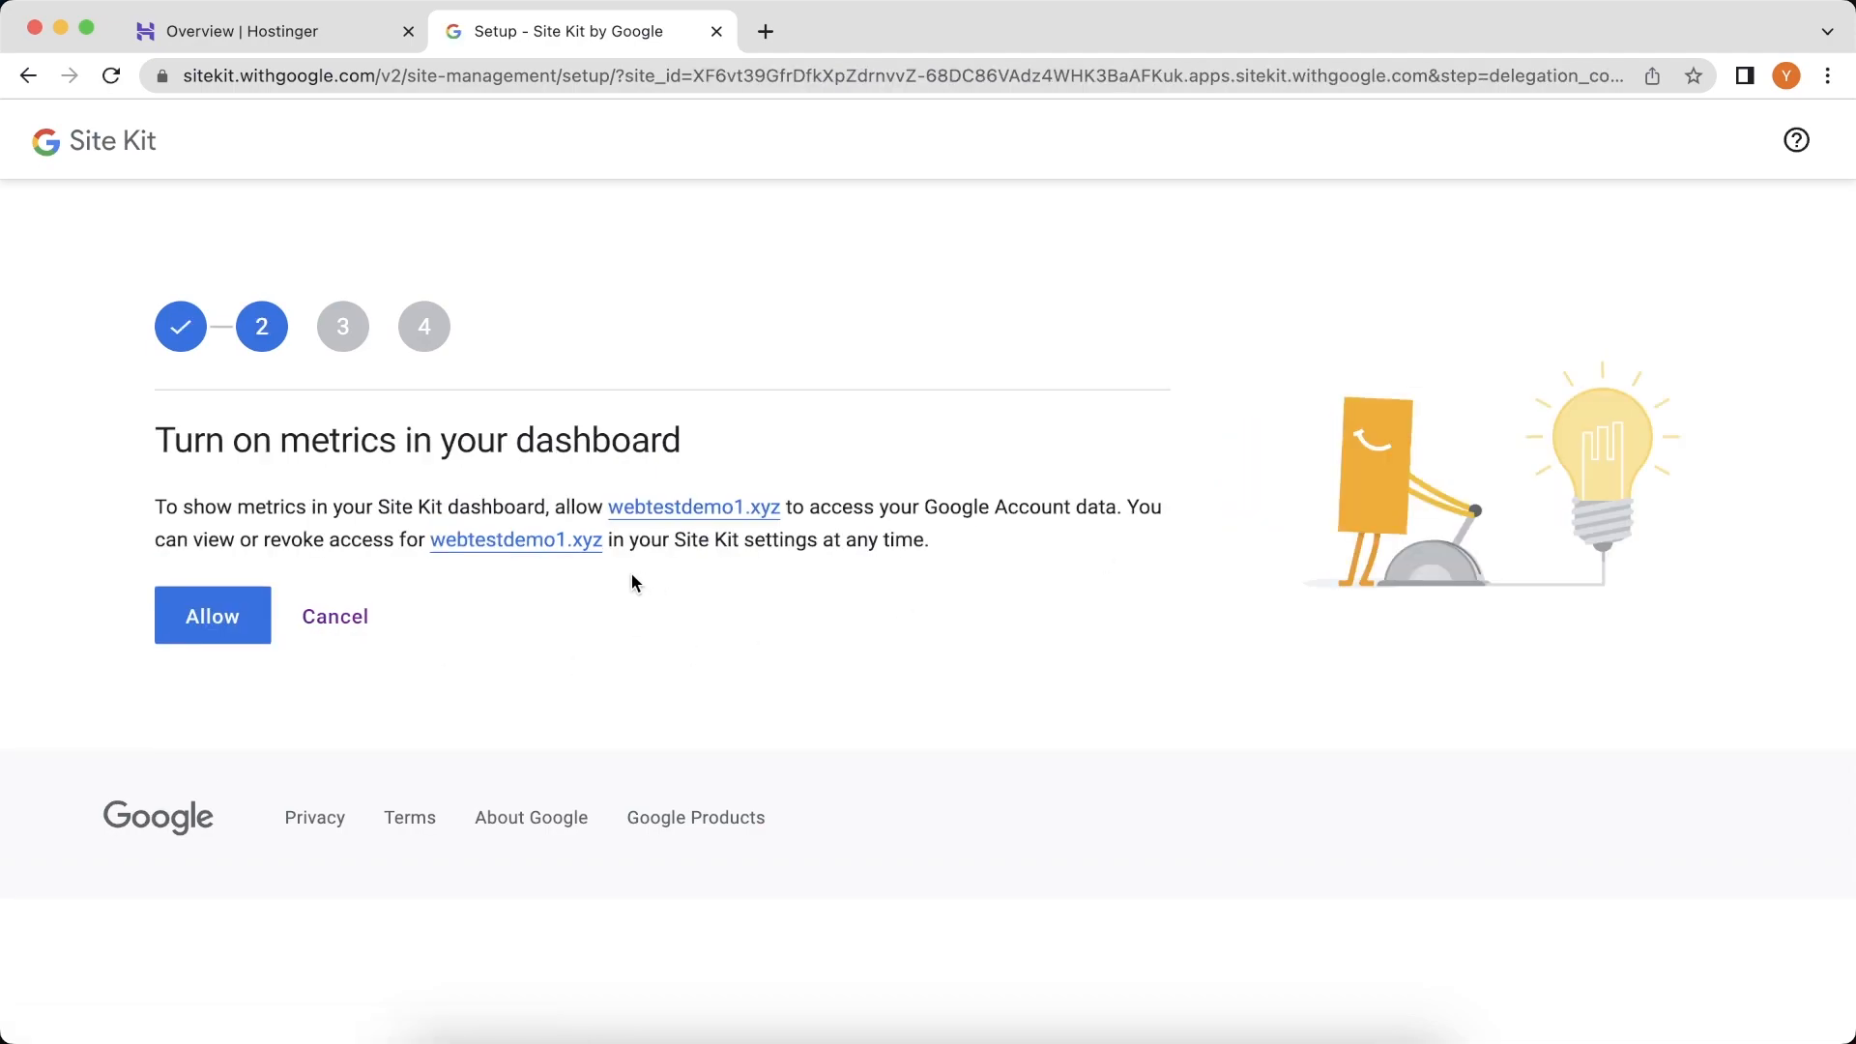
click(231, 613)
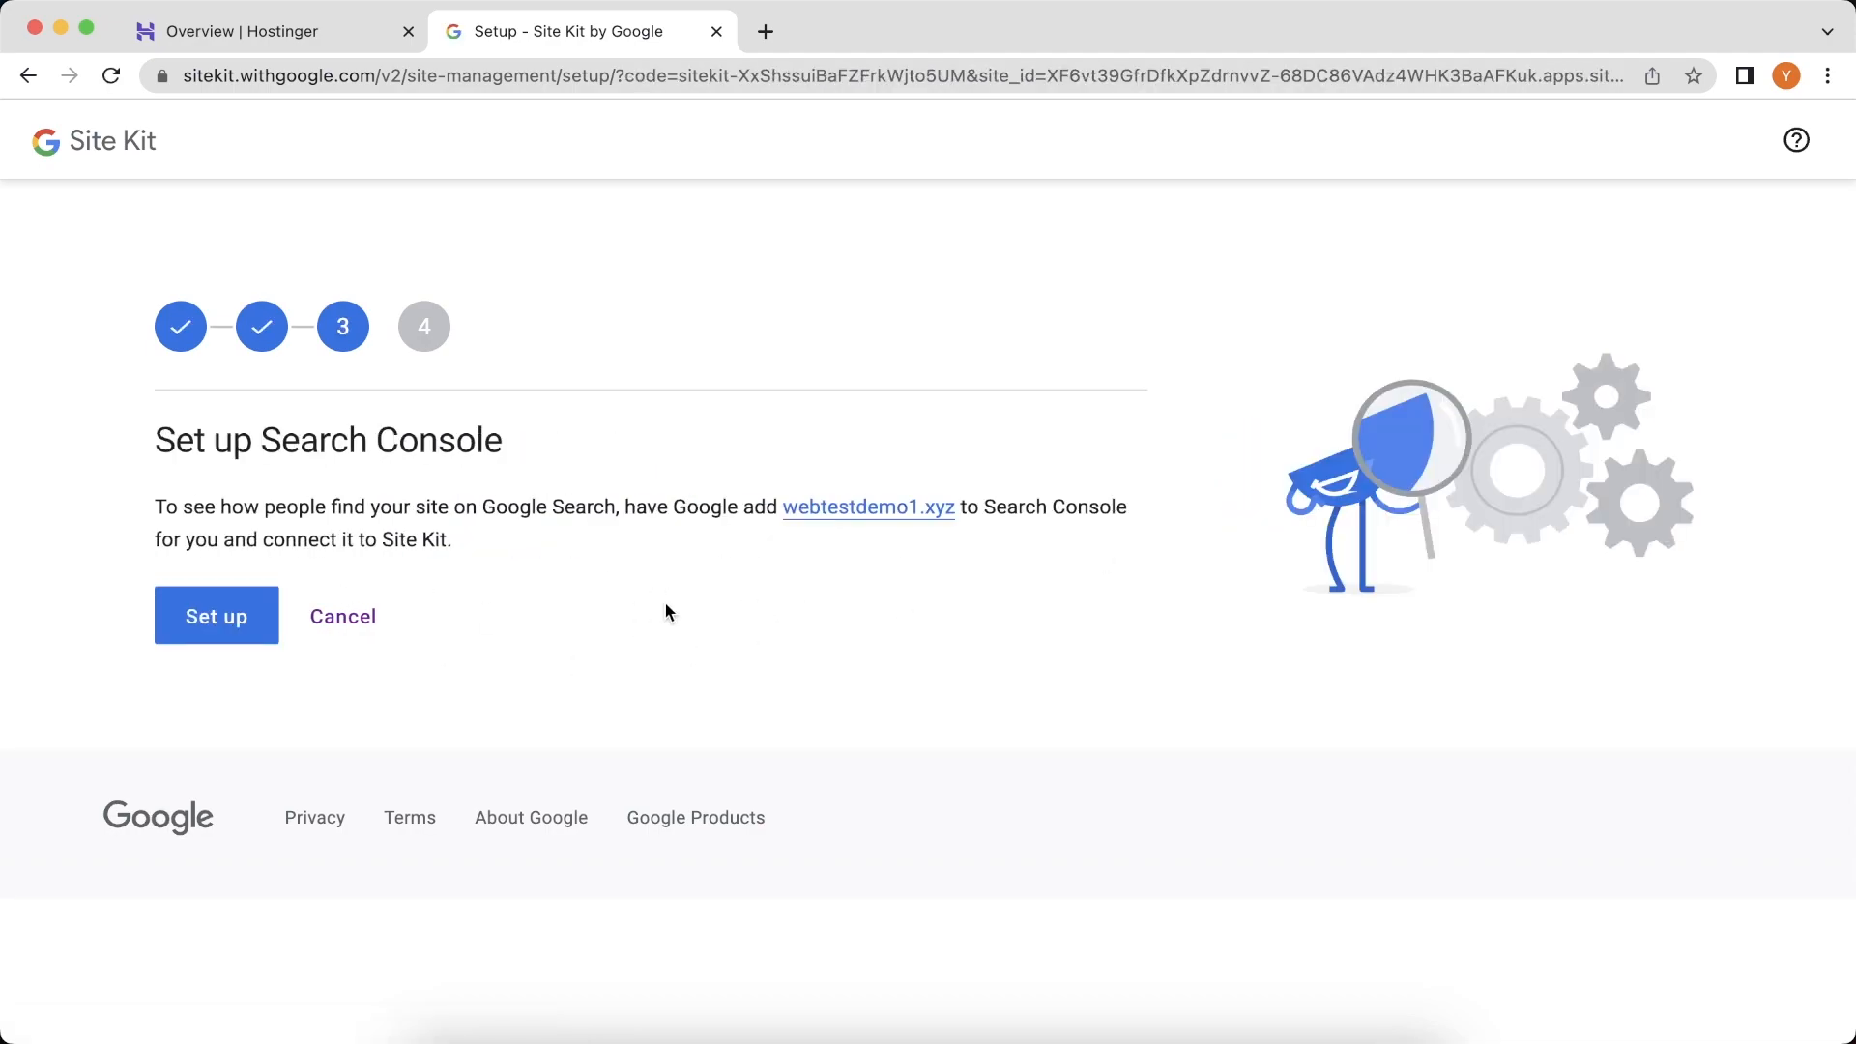
click(257, 615)
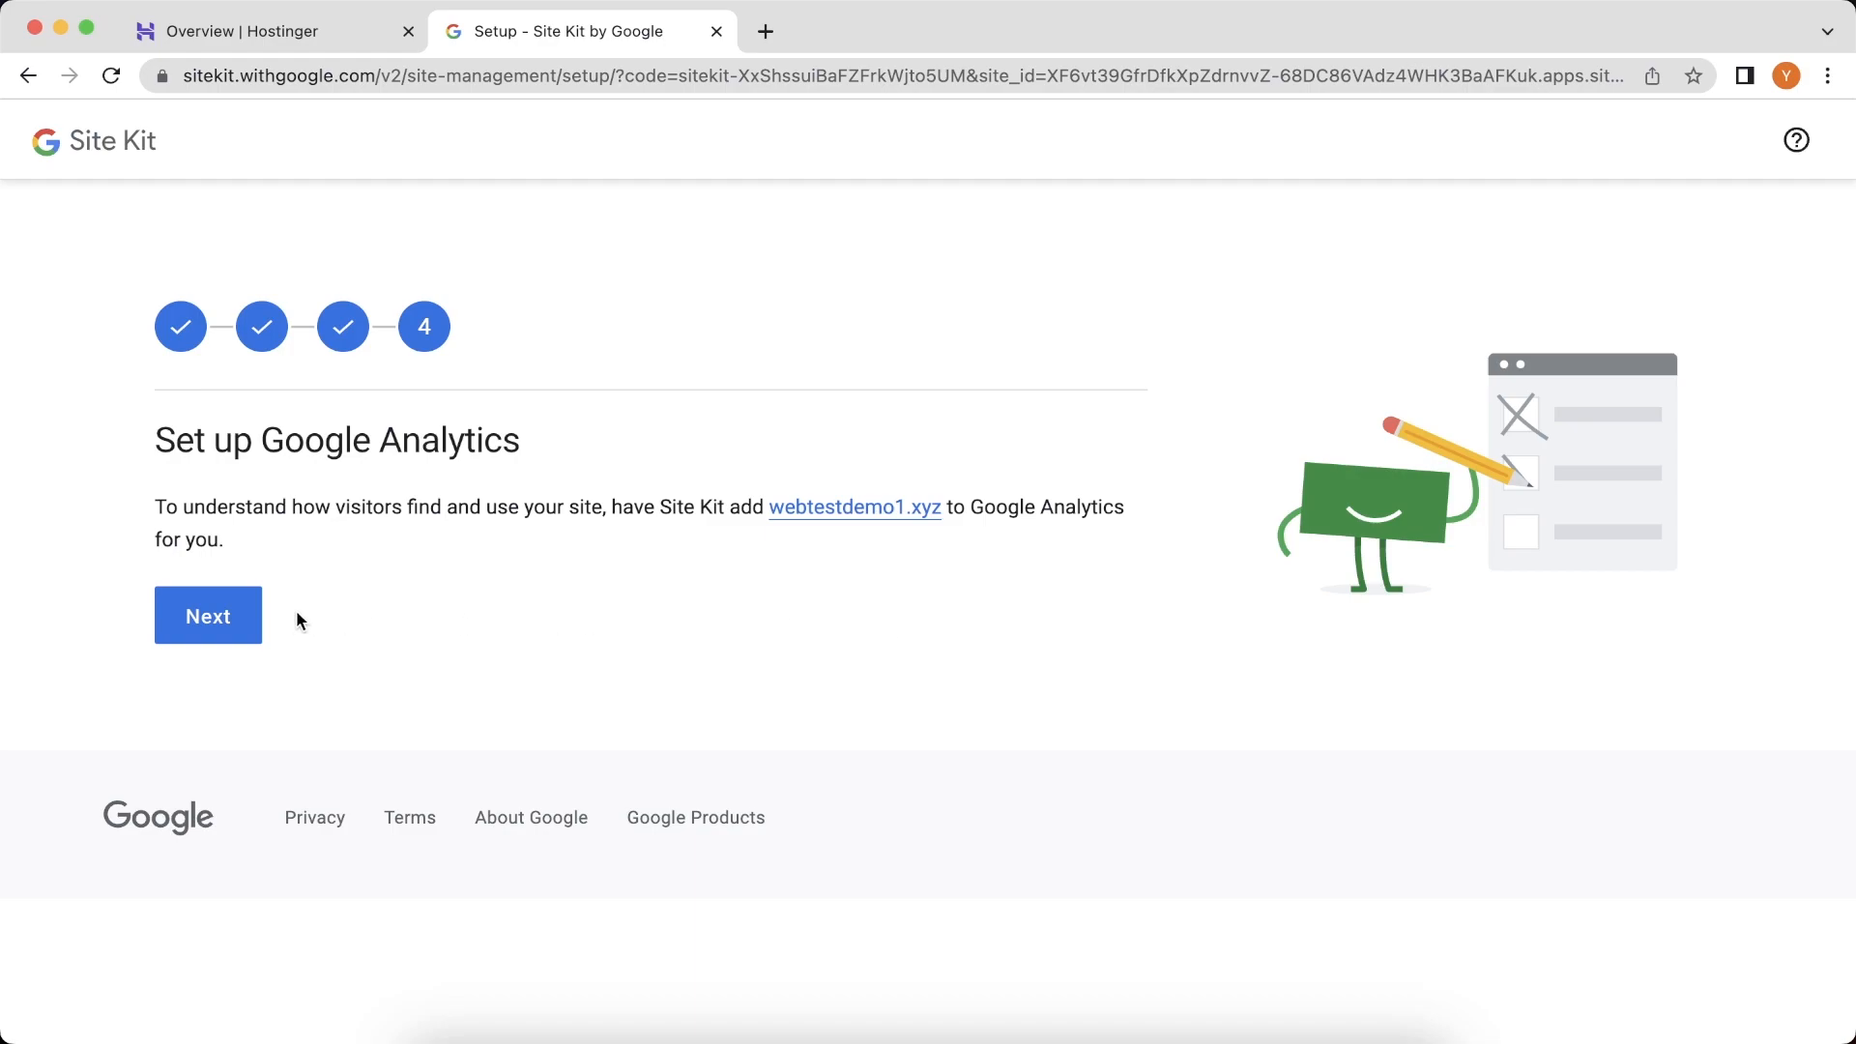
click(229, 615)
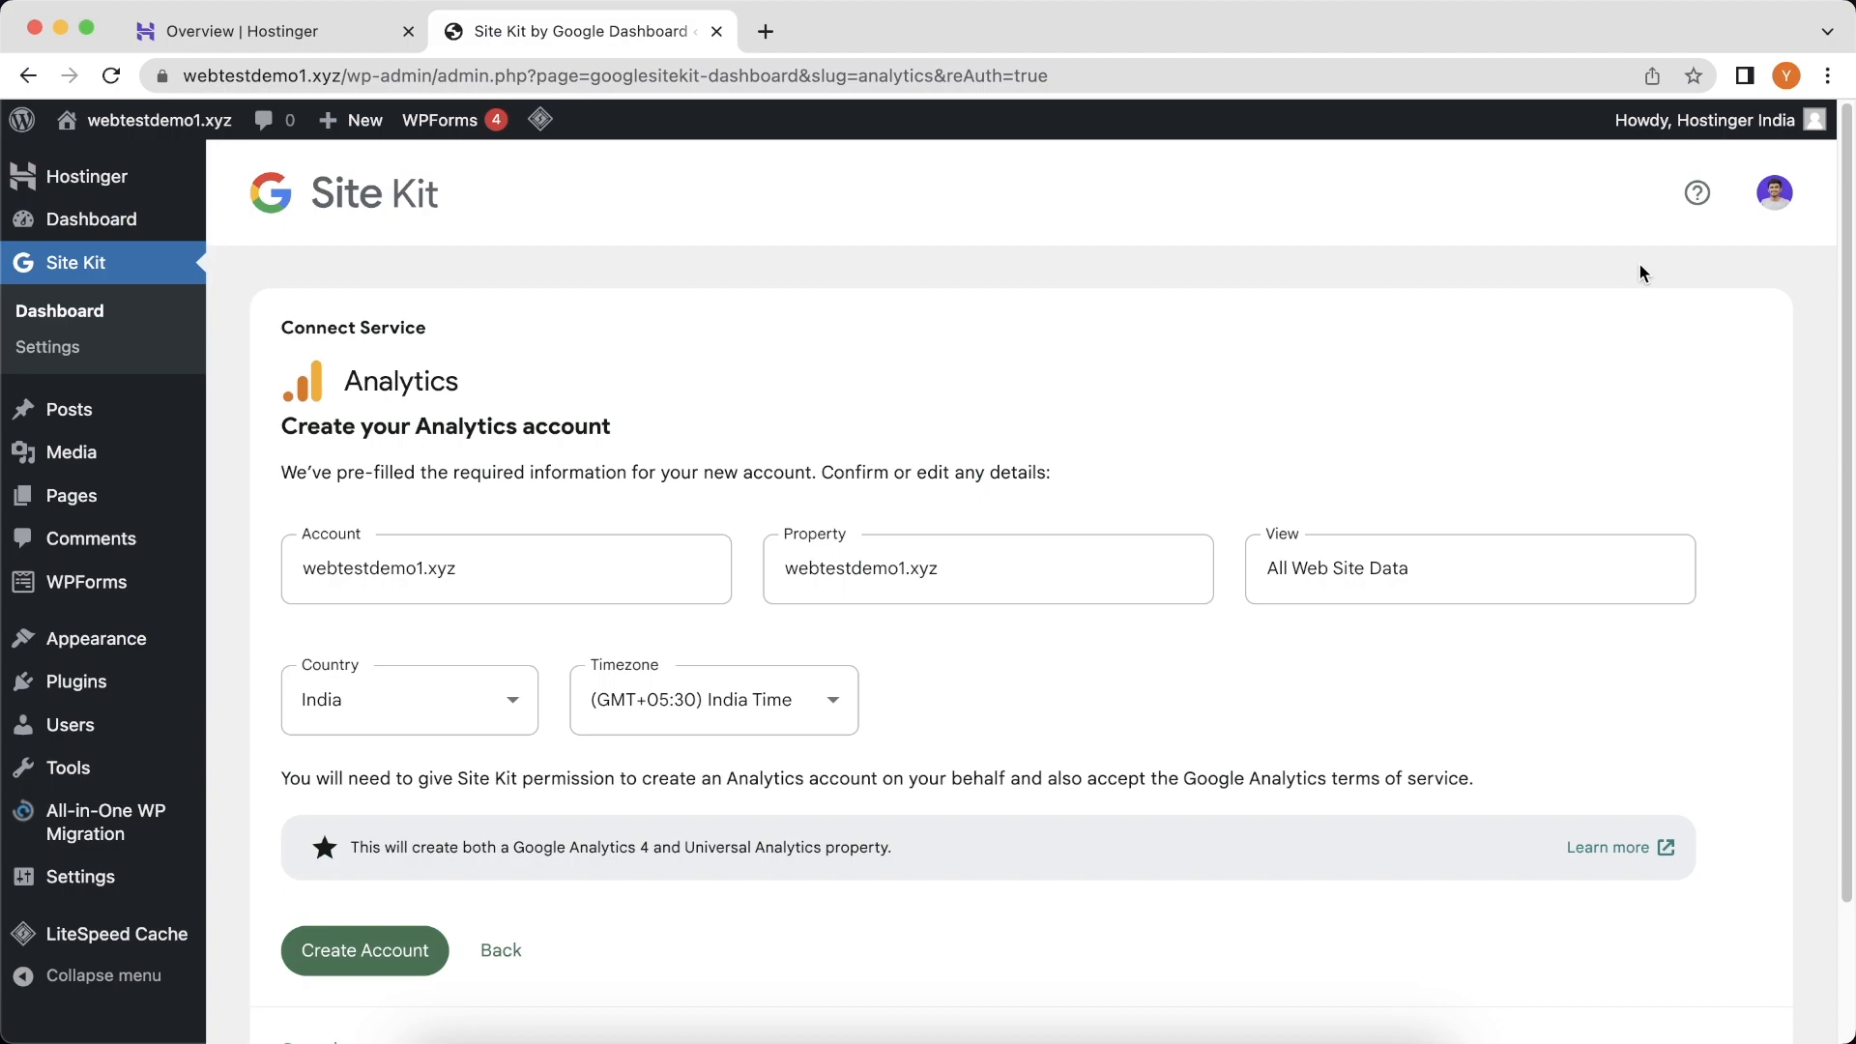
Step: Request a new Analytics account with the pre-filled webtestdemo1.xyz details and choose the listed Google account to authorize it
scroll(1644, 290, down, 1)
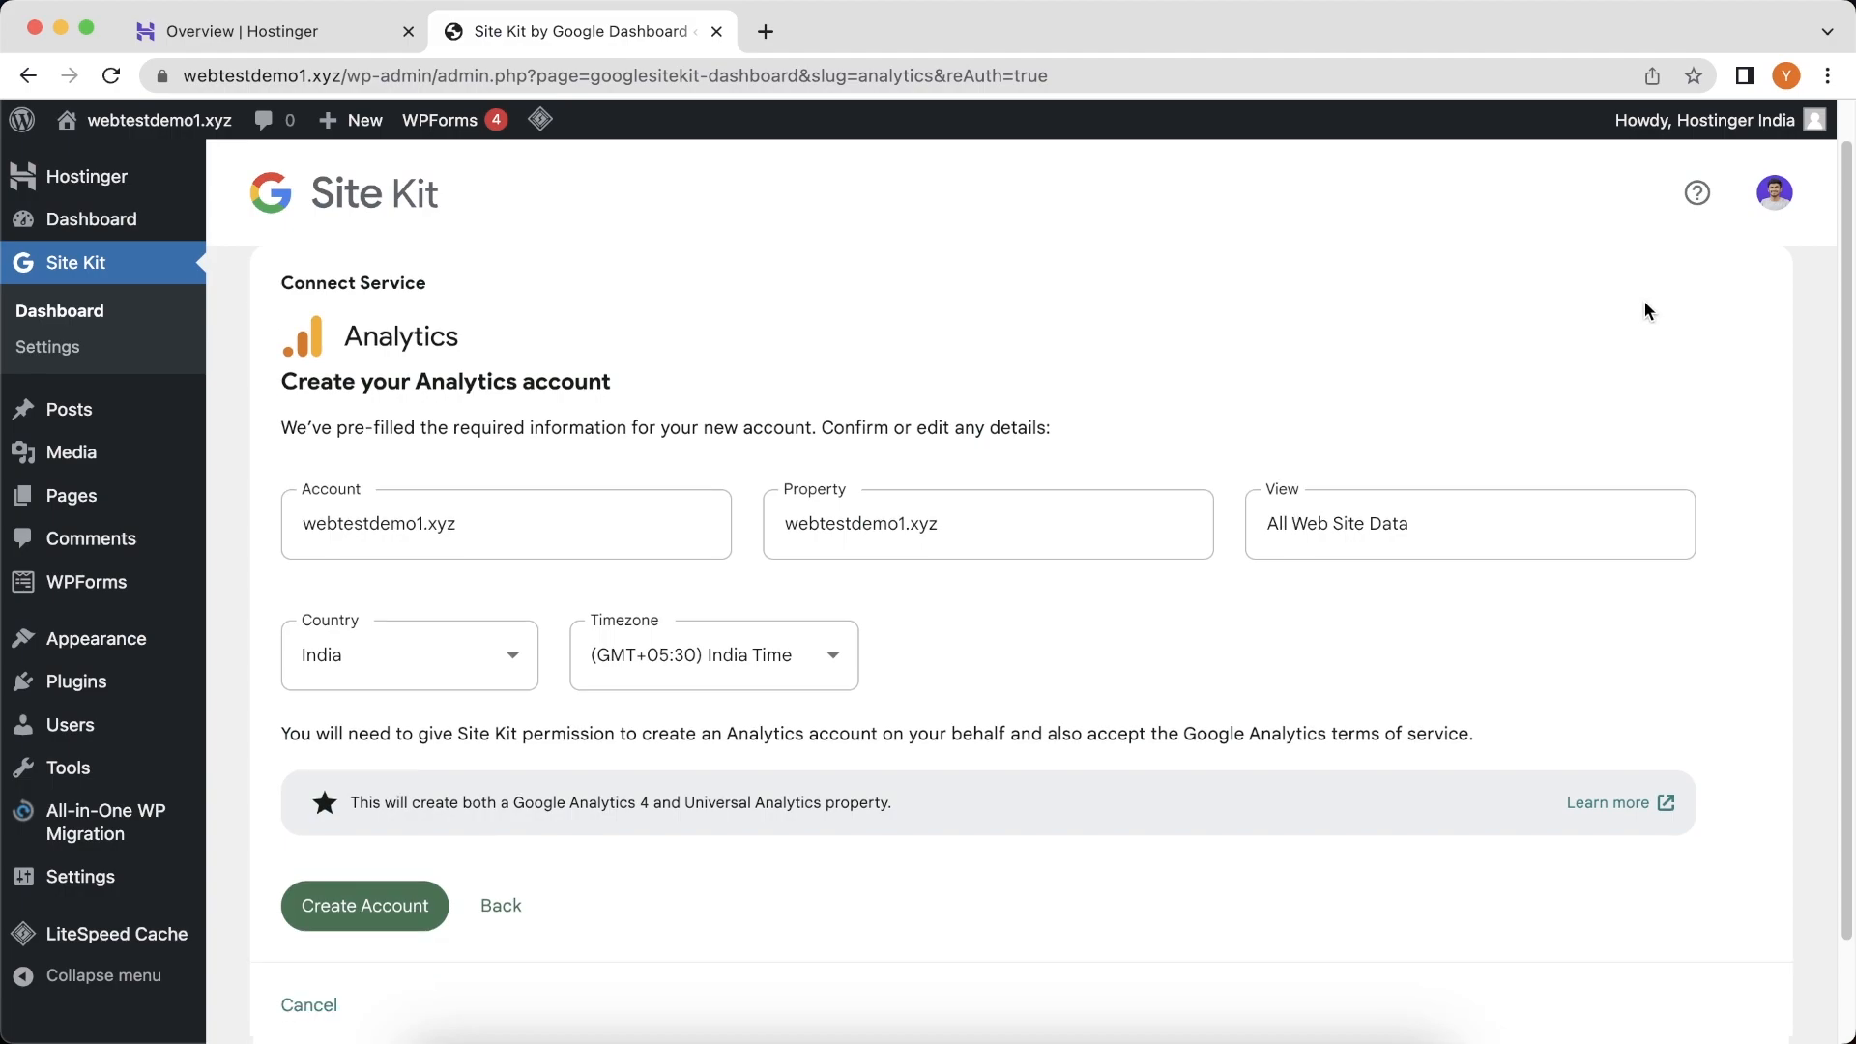
click(392, 913)
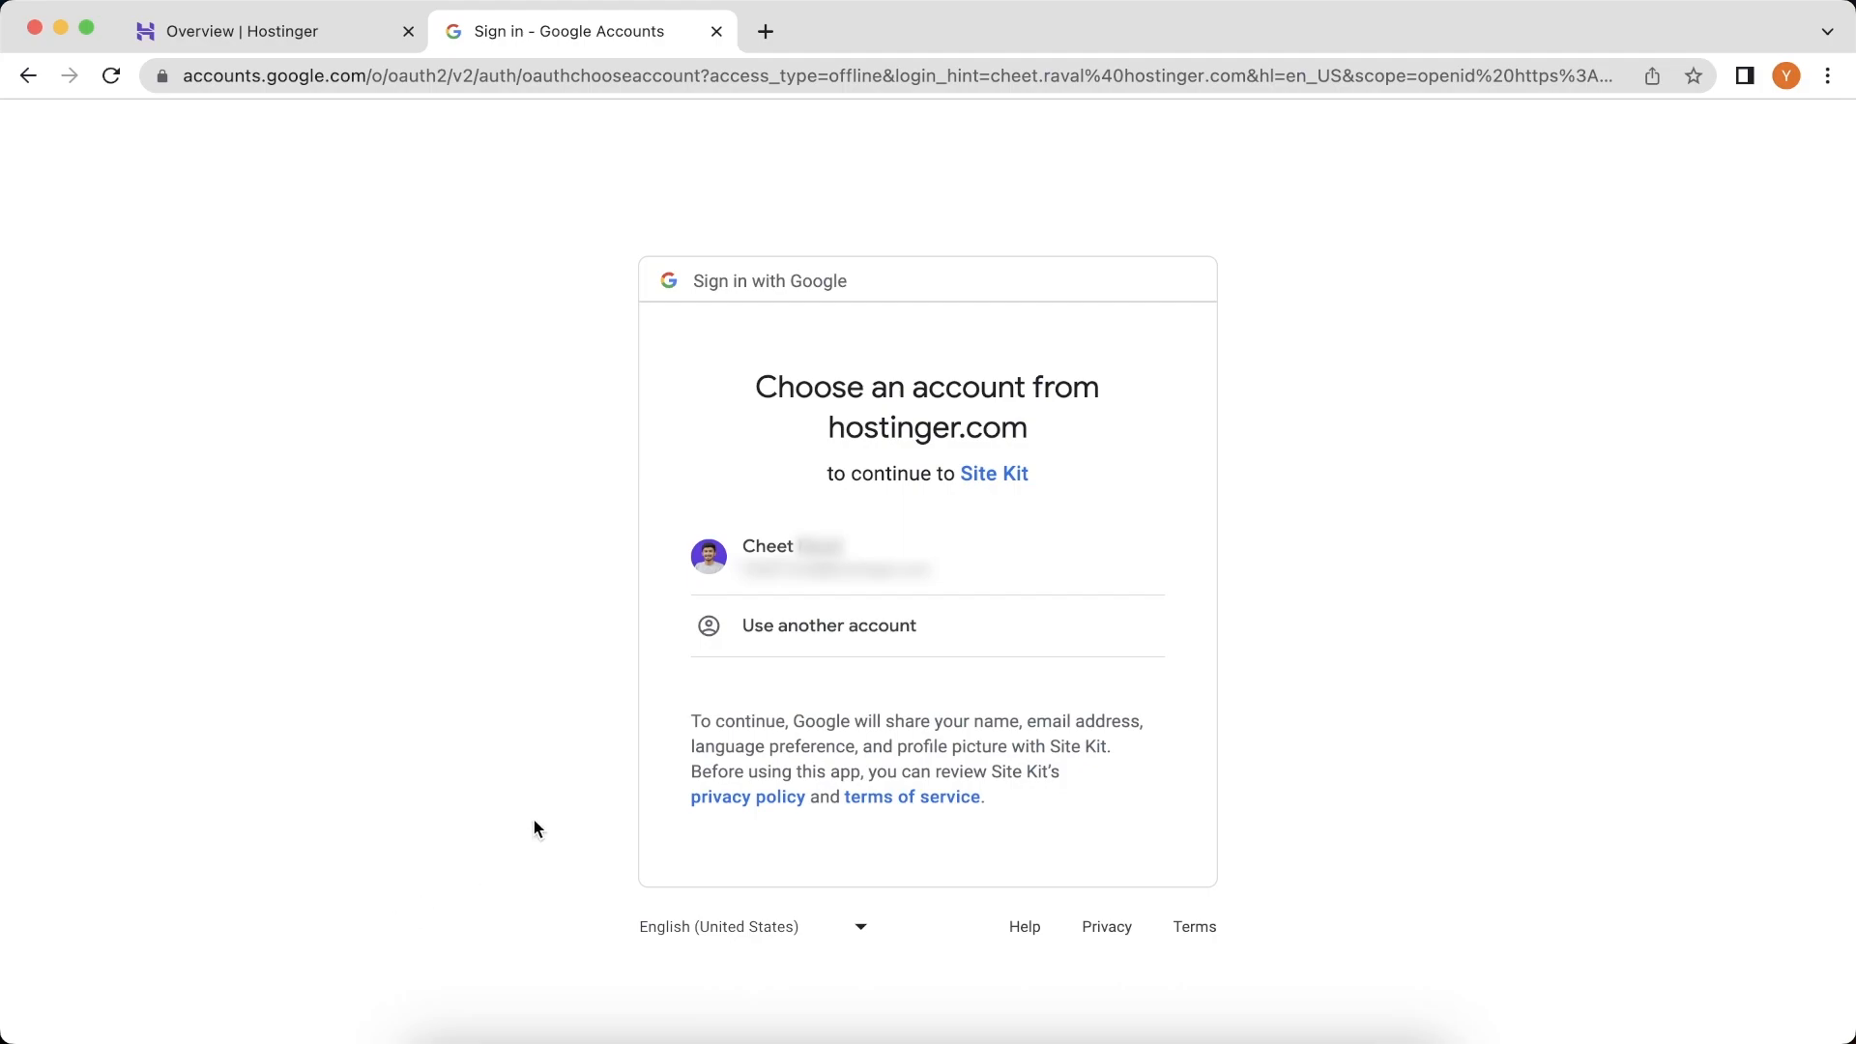
click(1054, 543)
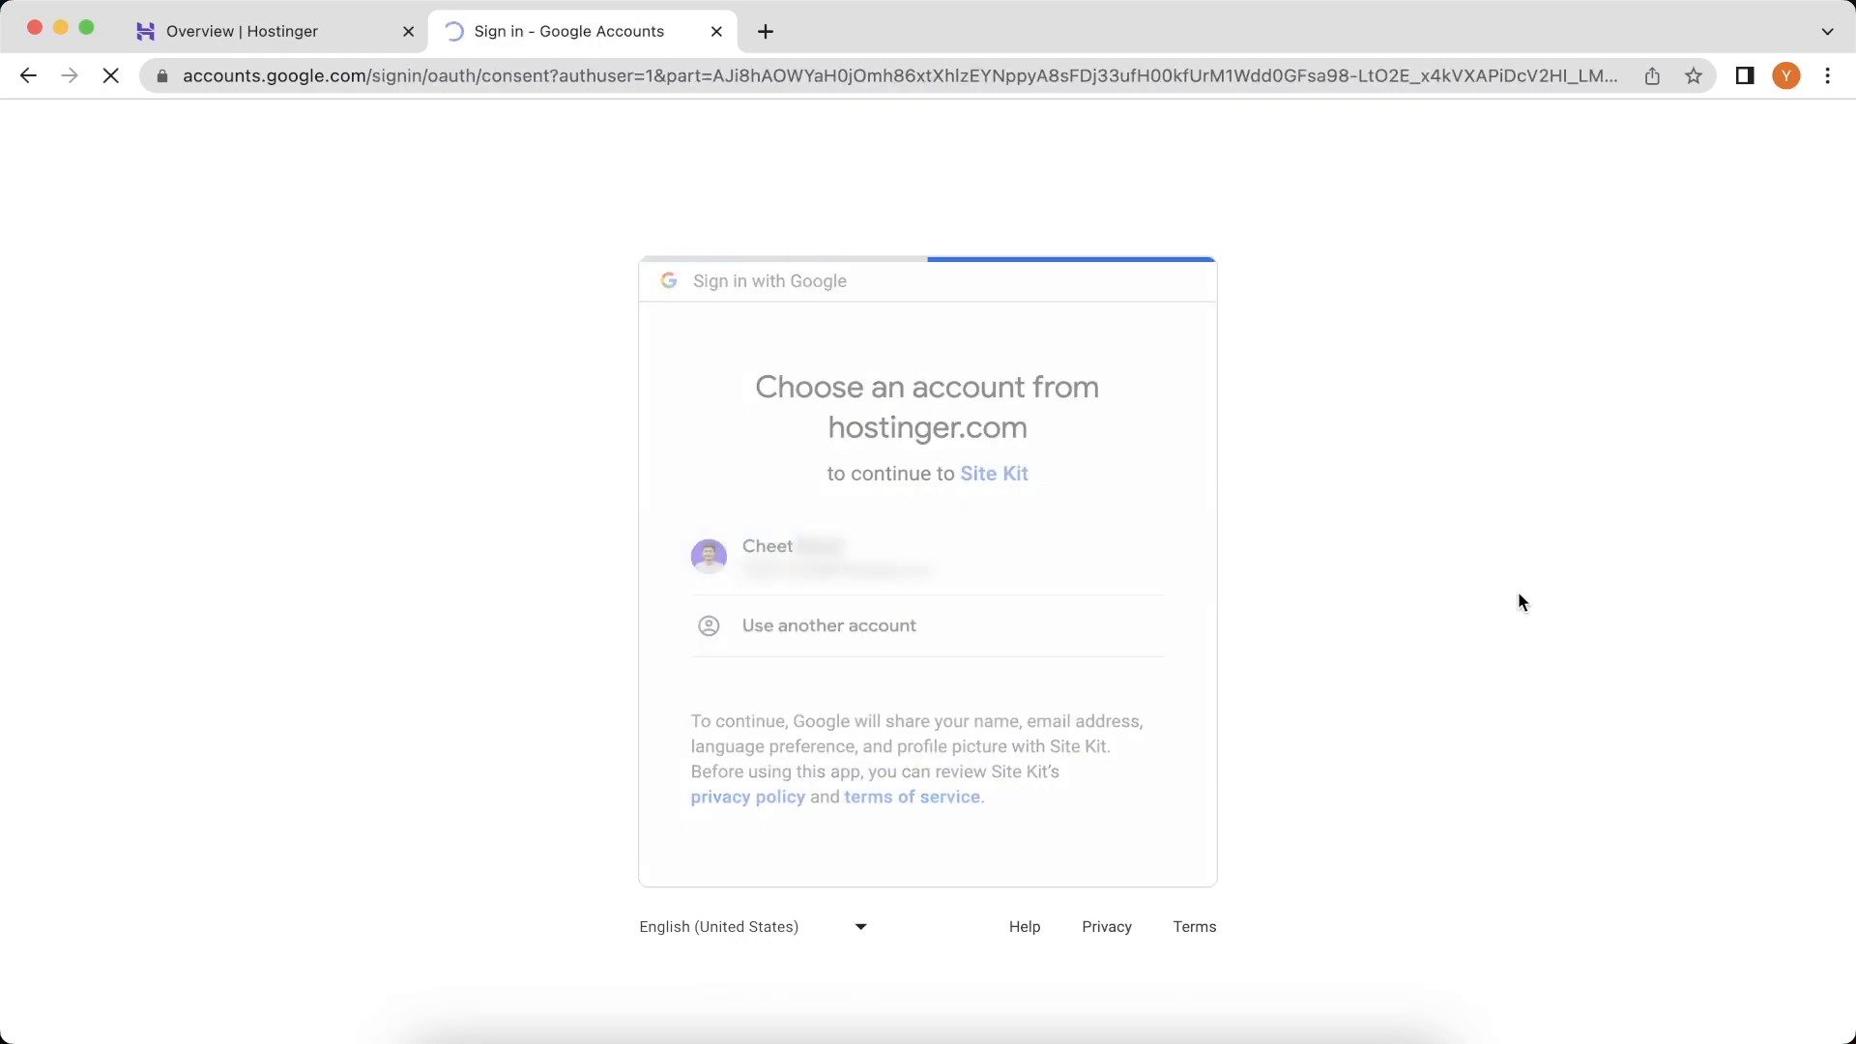
Step: Approve Site Kit's additional access for creating an Analytics account and accept the Google Analytics Terms of Service Agreement
scroll(1519, 594, down, 2)
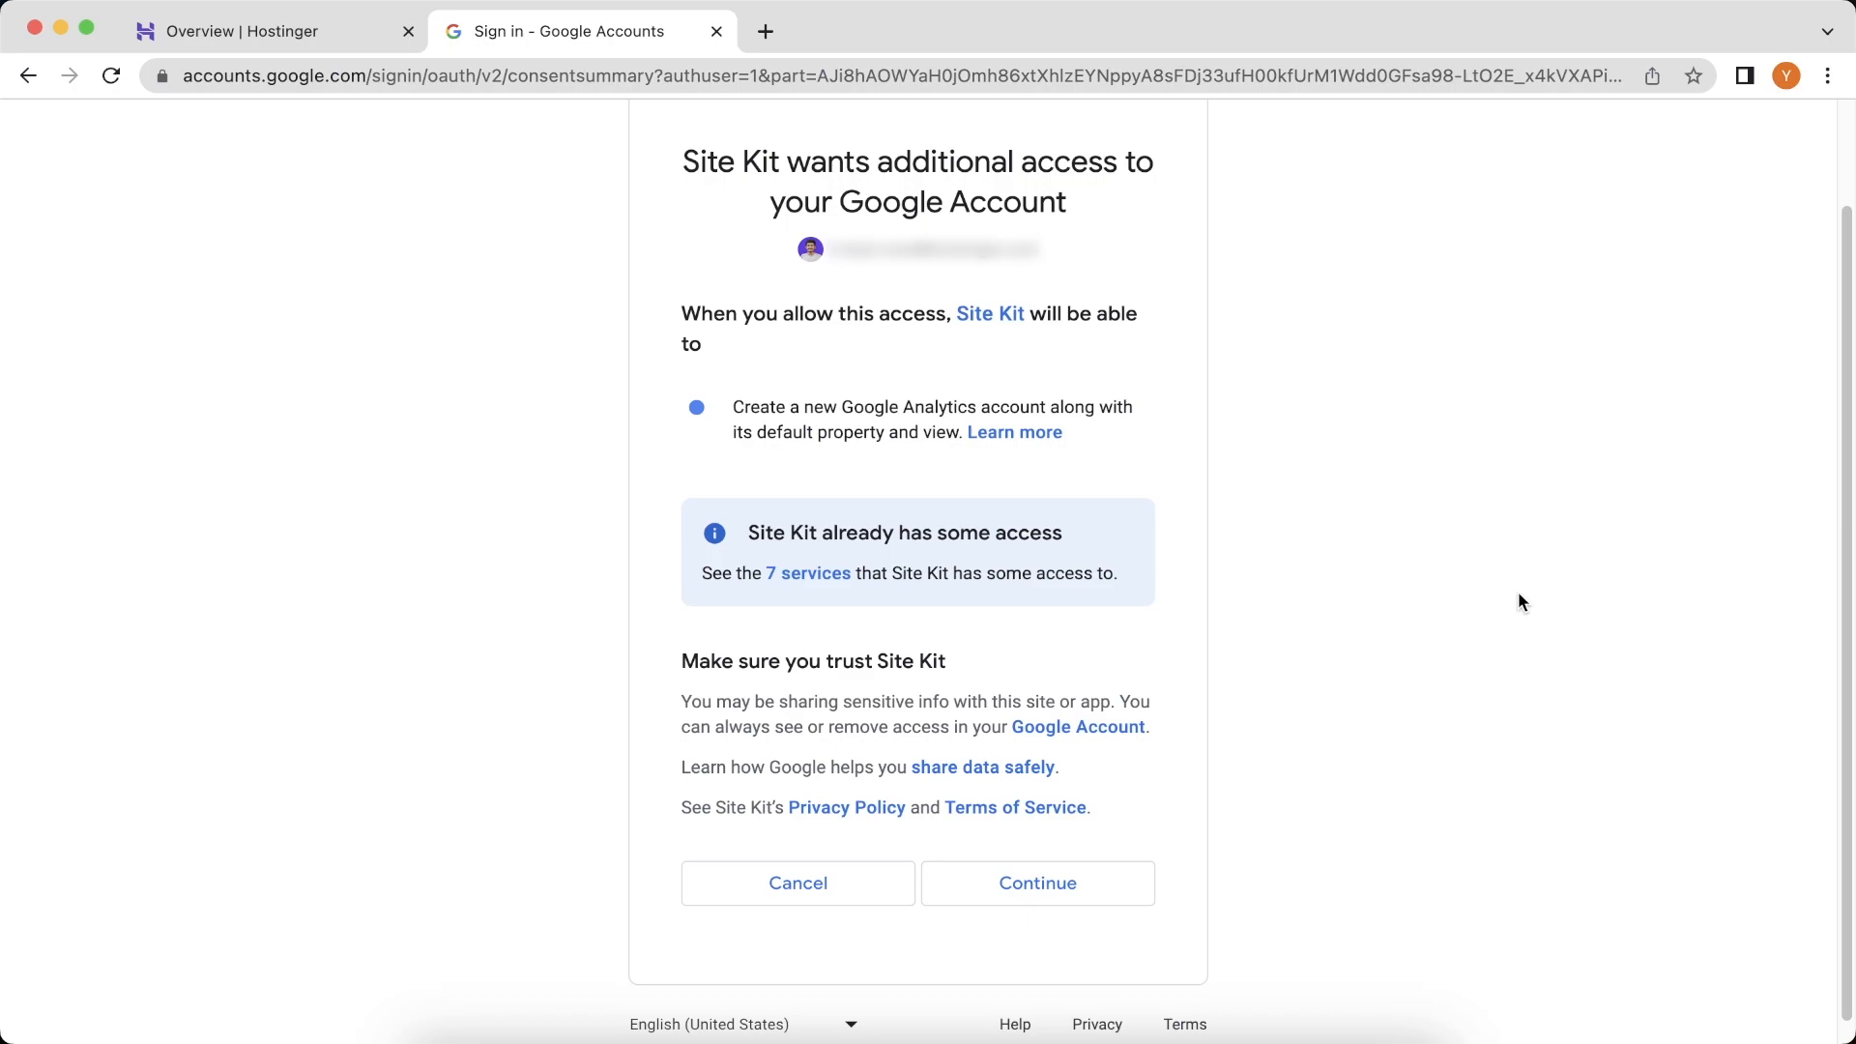
click(1150, 882)
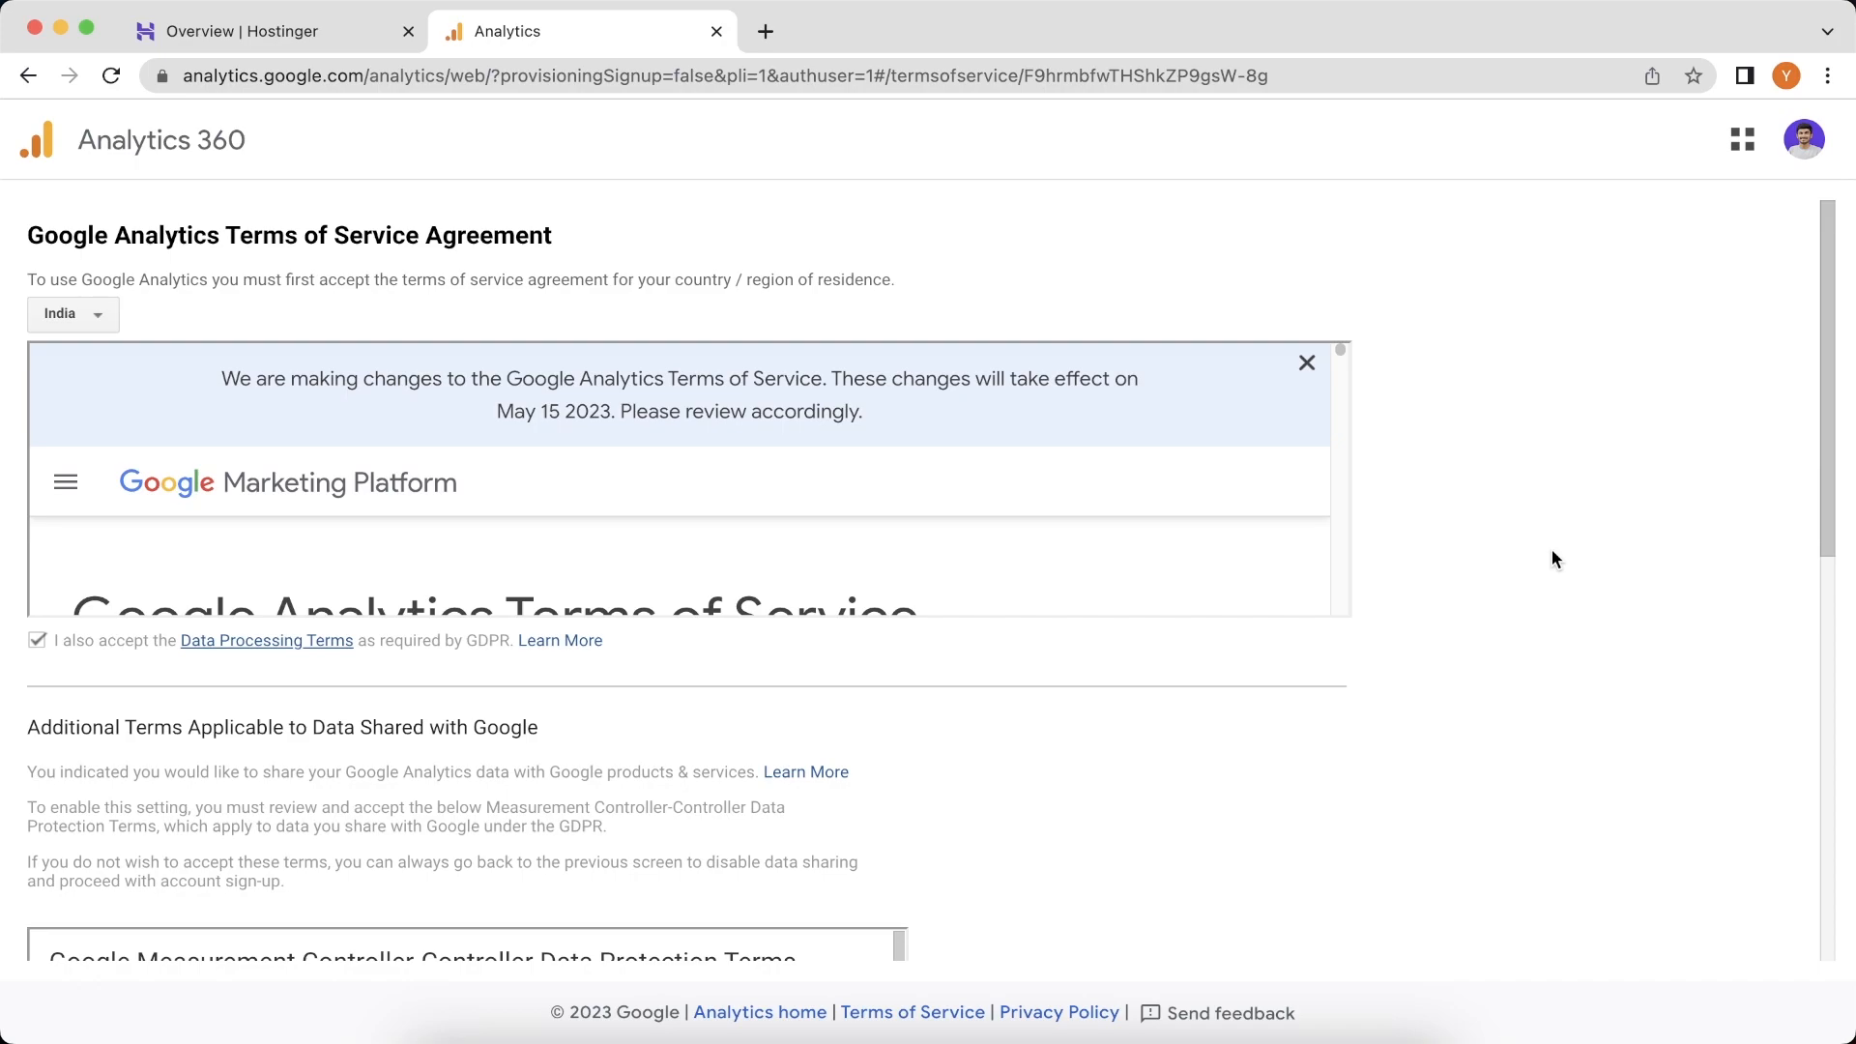
scroll(1552, 551, down, 10)
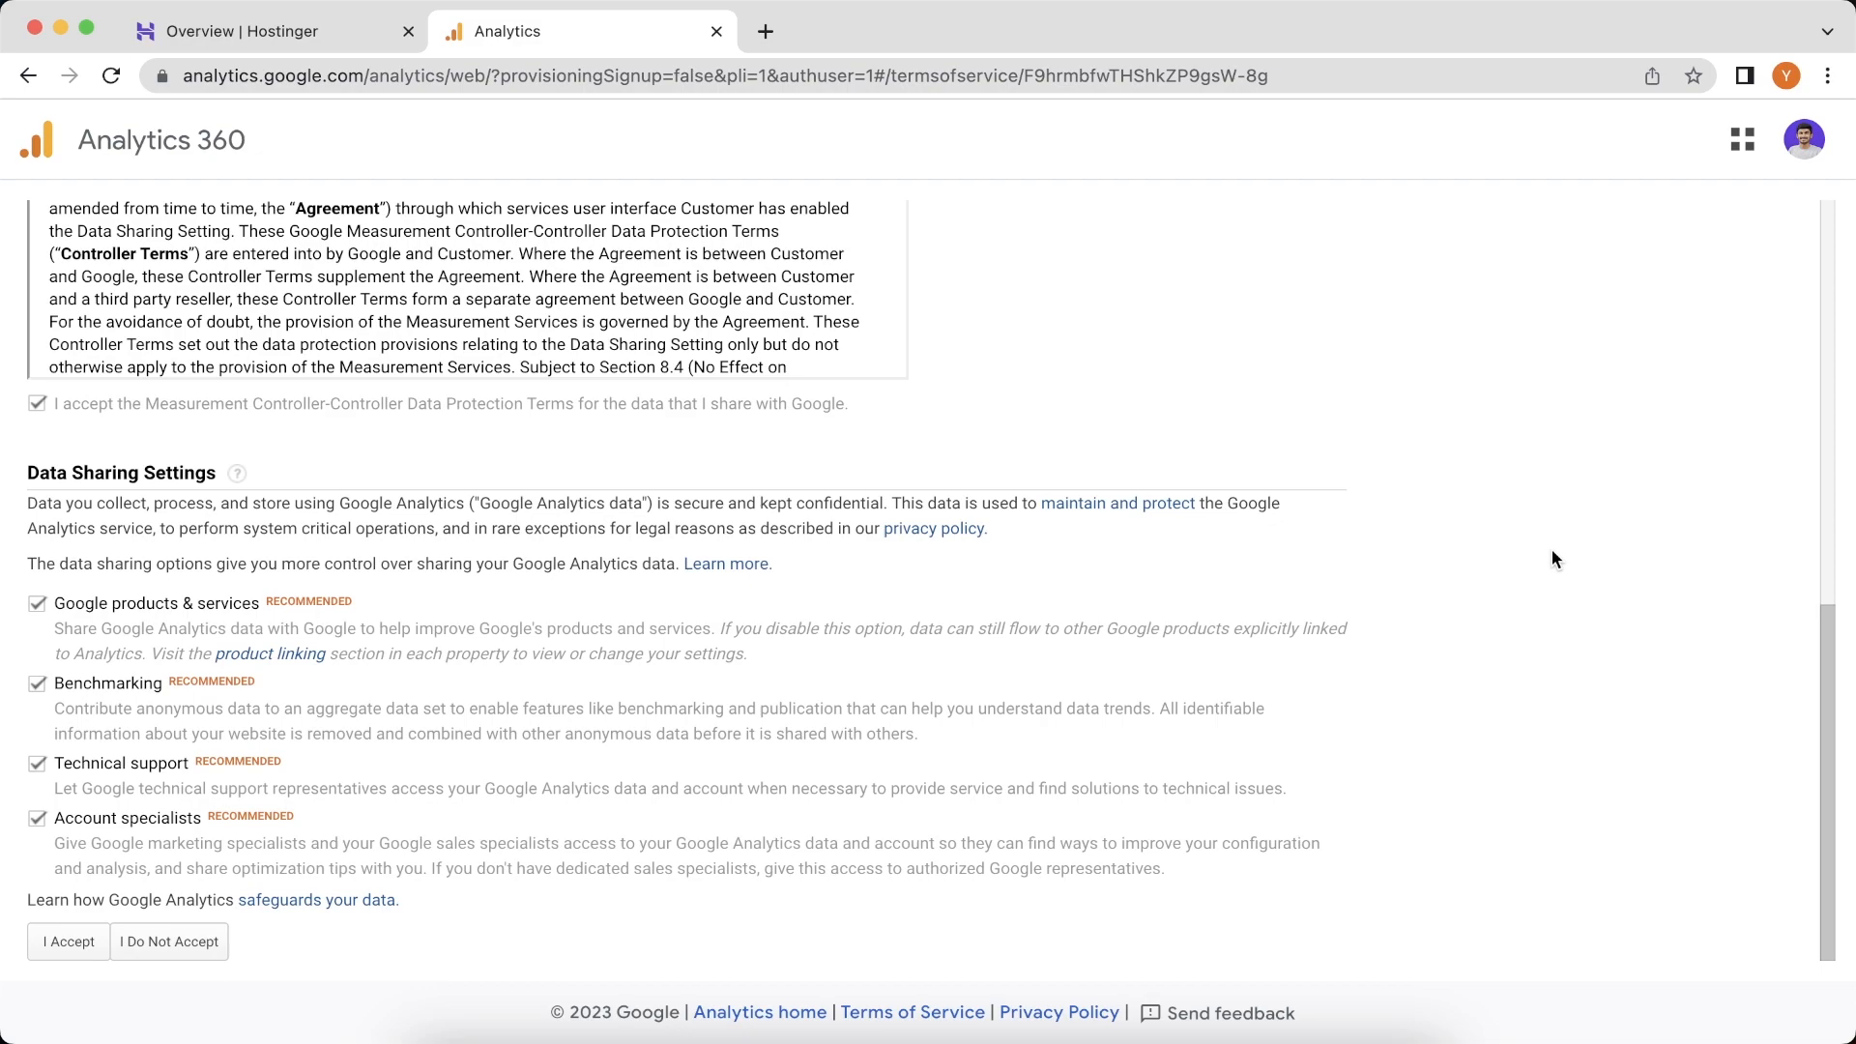
click(65, 950)
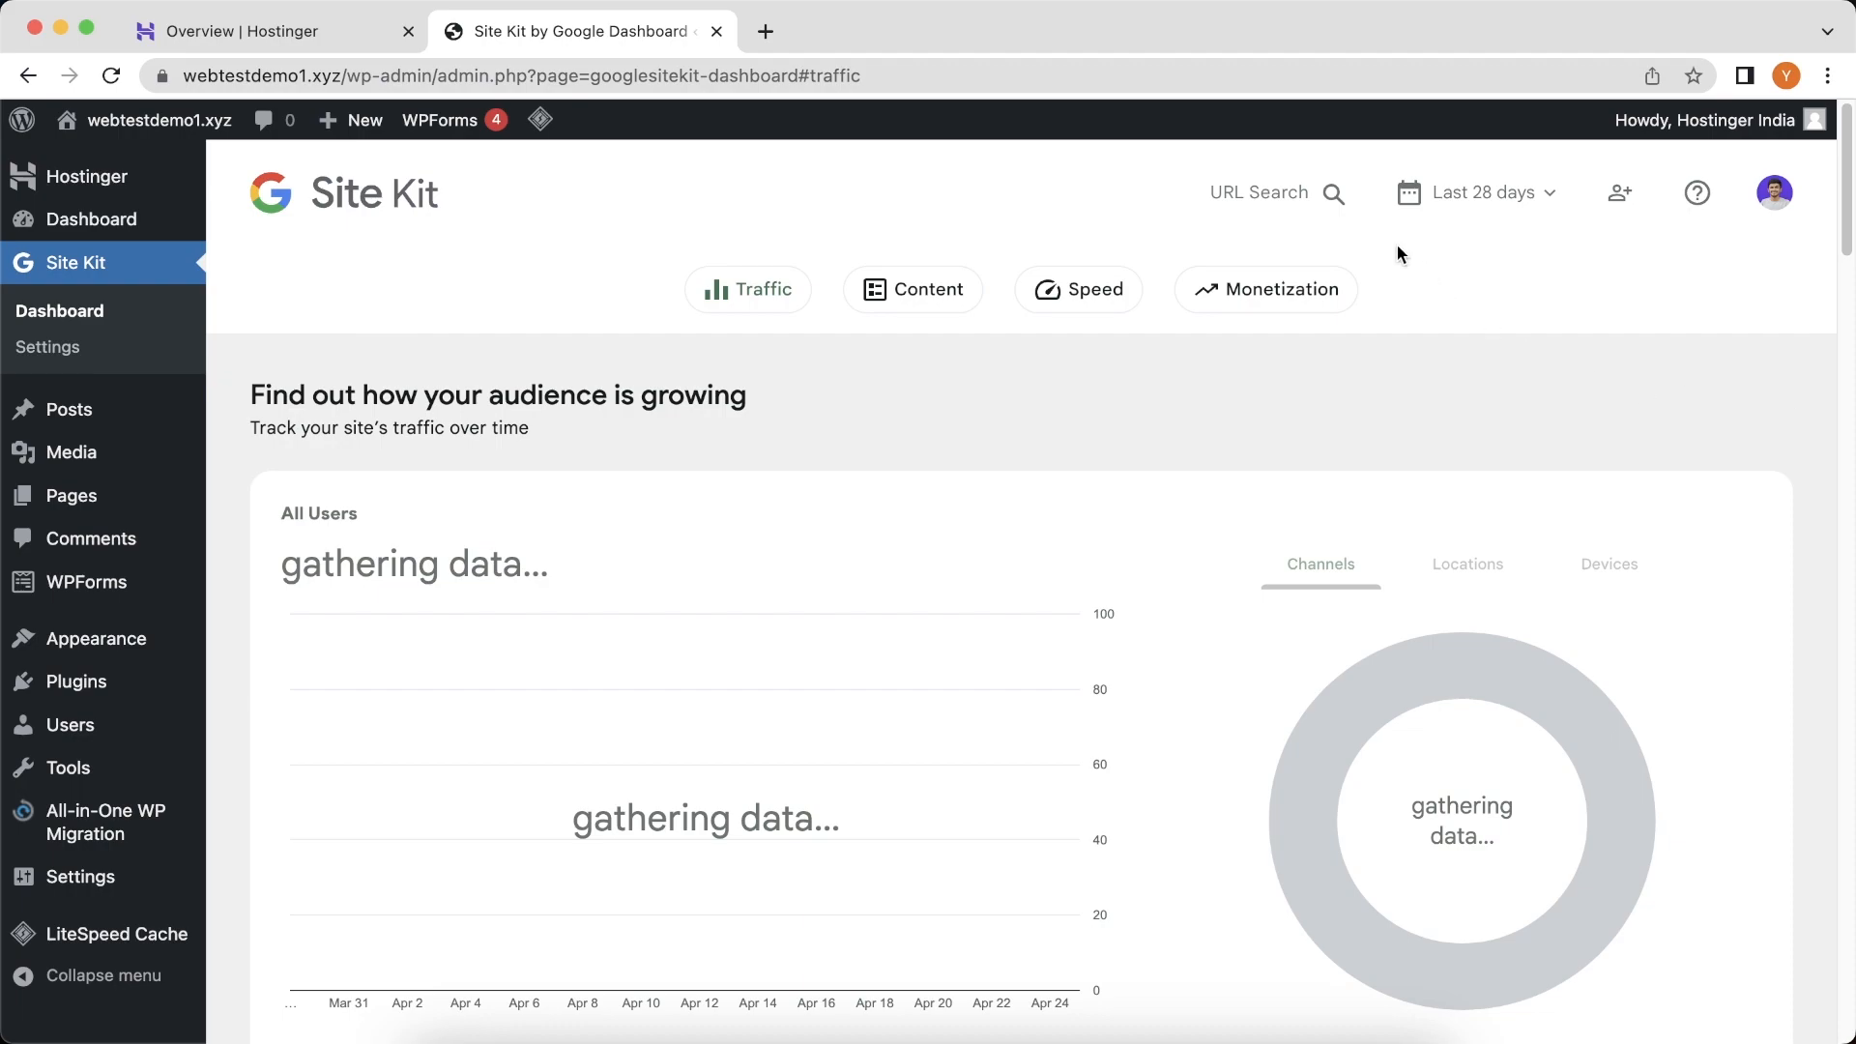
Step: Examine the Site Kit dashboard's URL search, date range choices and dashboard sharing permissions
click(1337, 197)
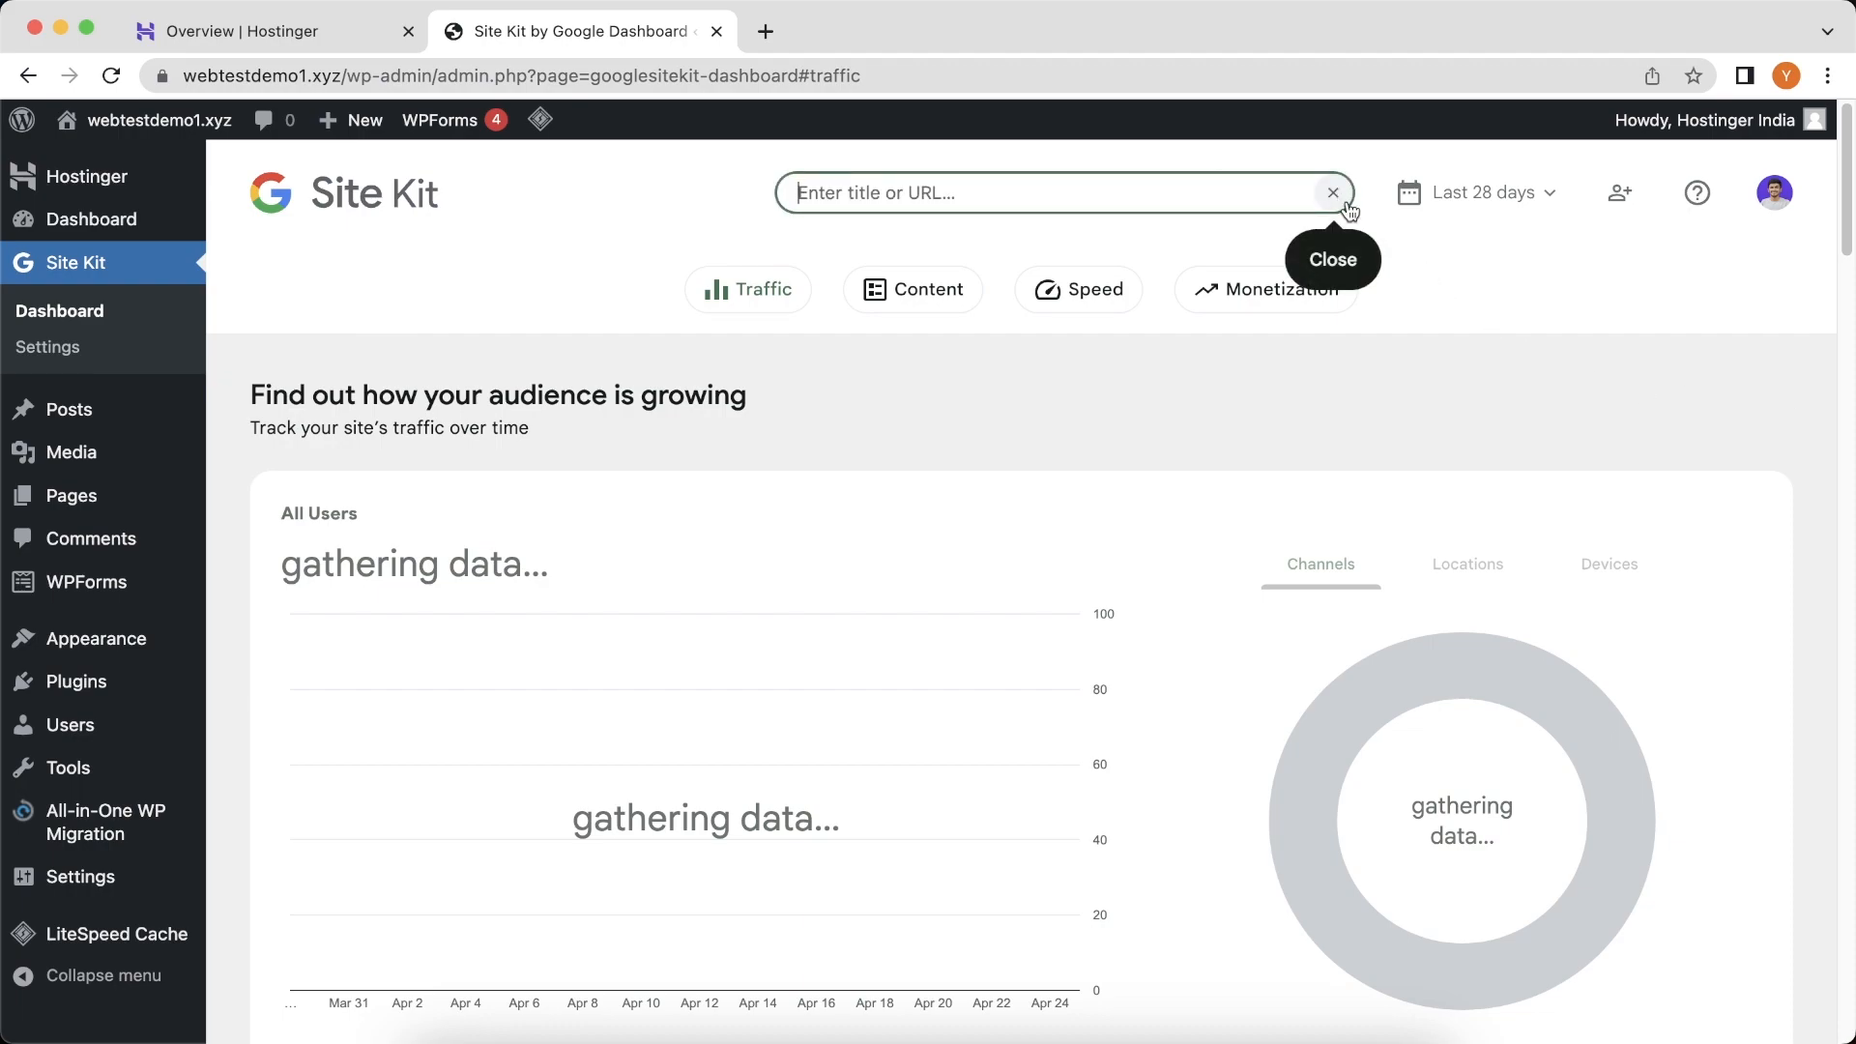
click(1509, 193)
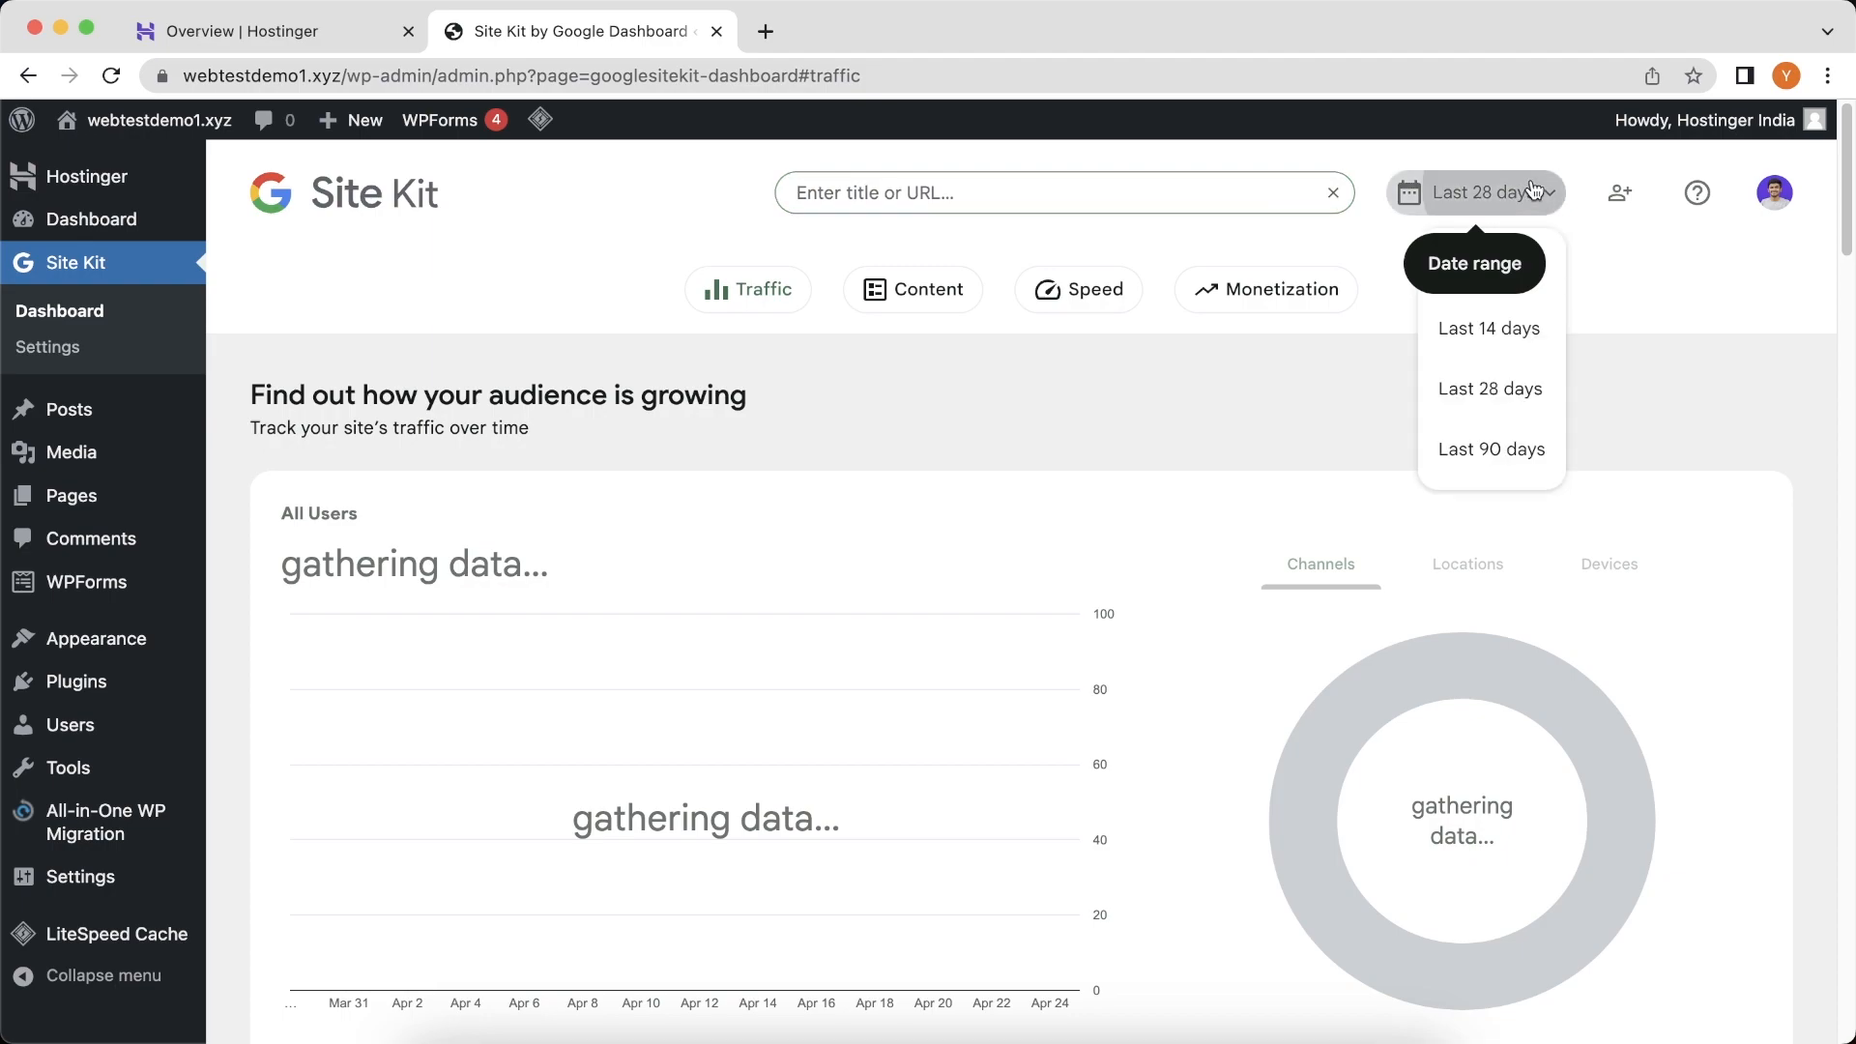
click(1621, 248)
click(1620, 194)
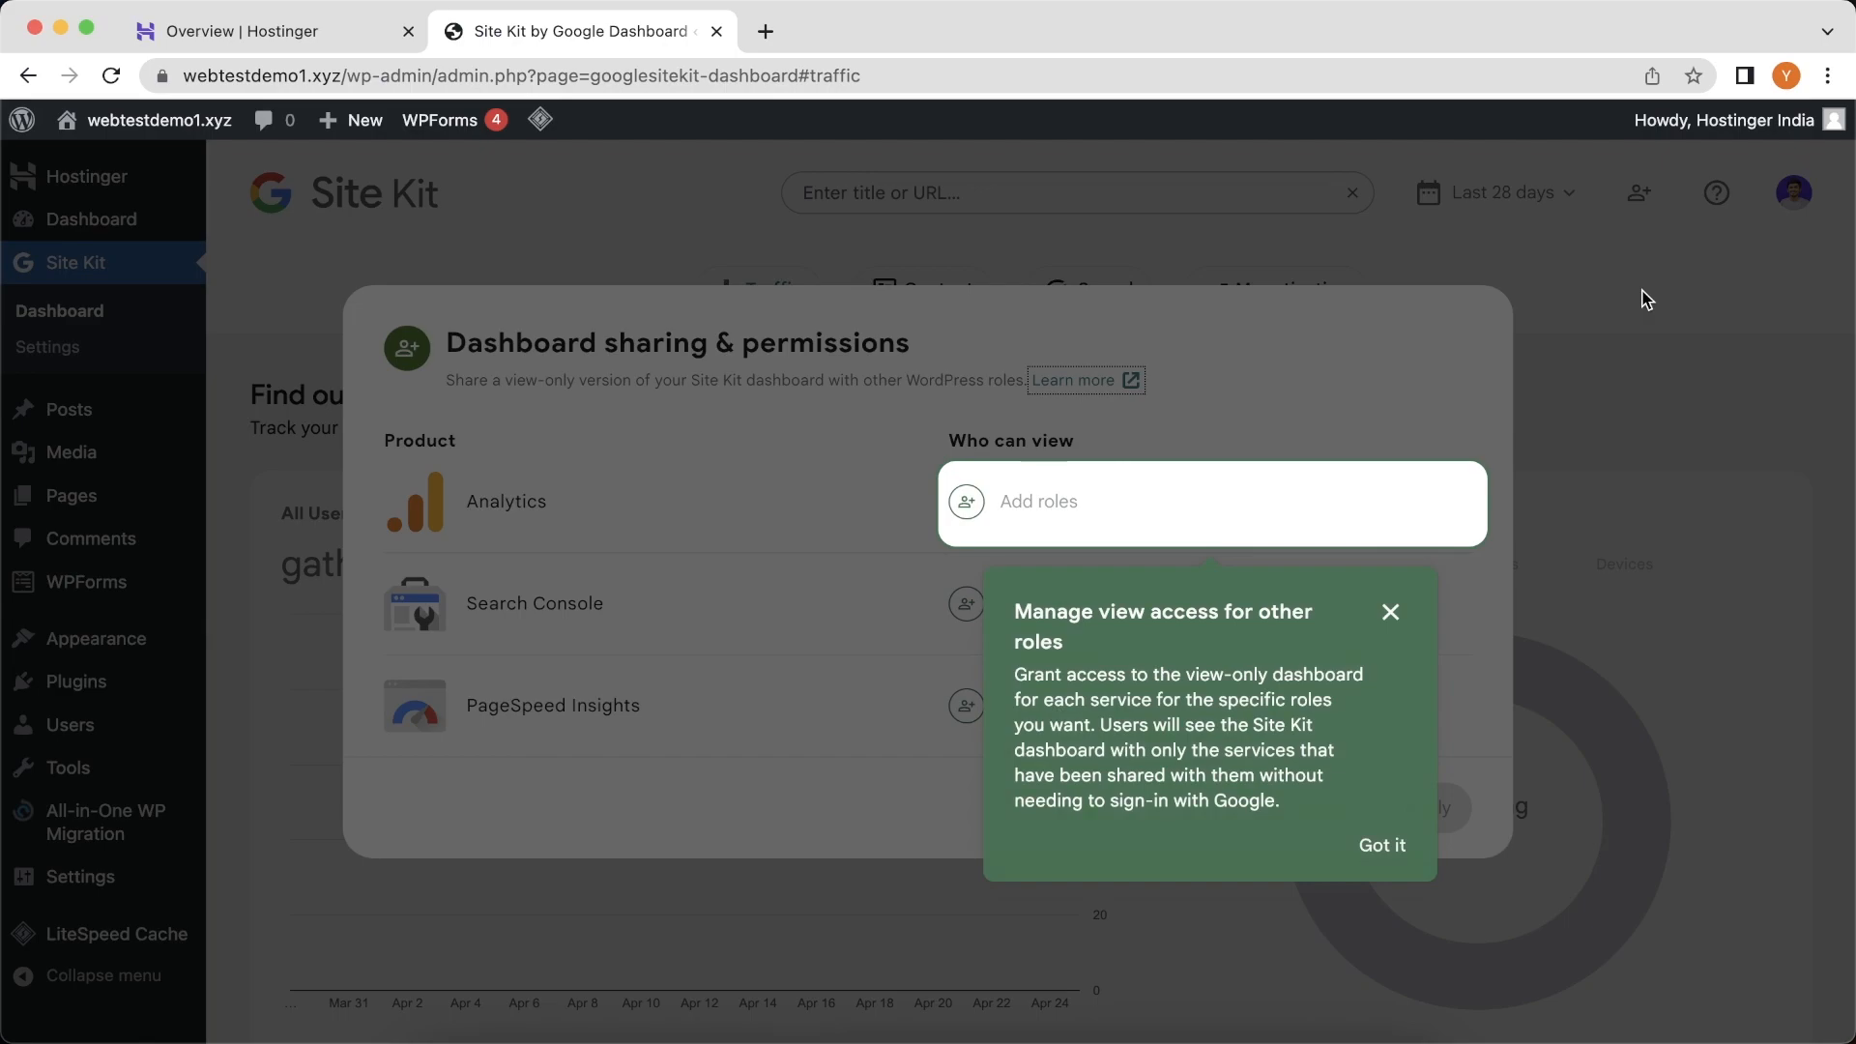
click(1775, 397)
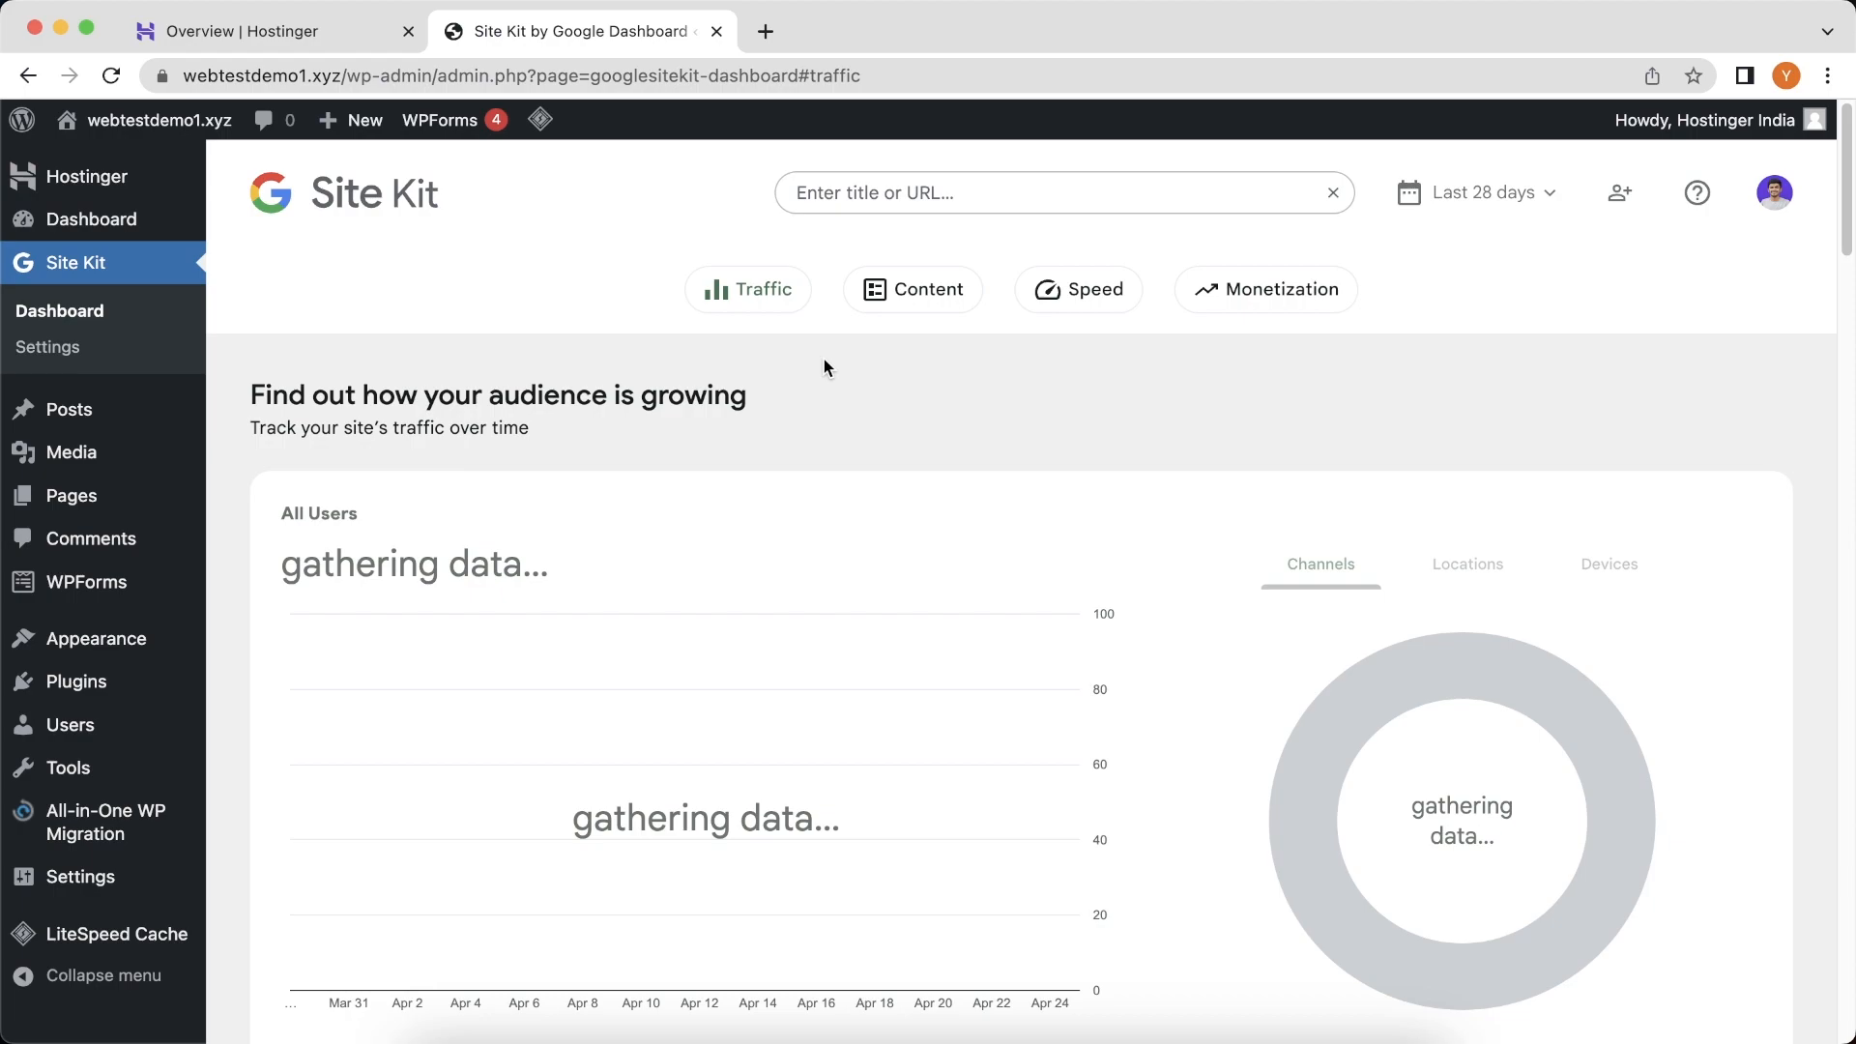
Step: Review the Content, Speed and Monetization sections of the Site Kit dashboard and return to the Traffic section
click(913, 290)
click(1063, 295)
click(1267, 290)
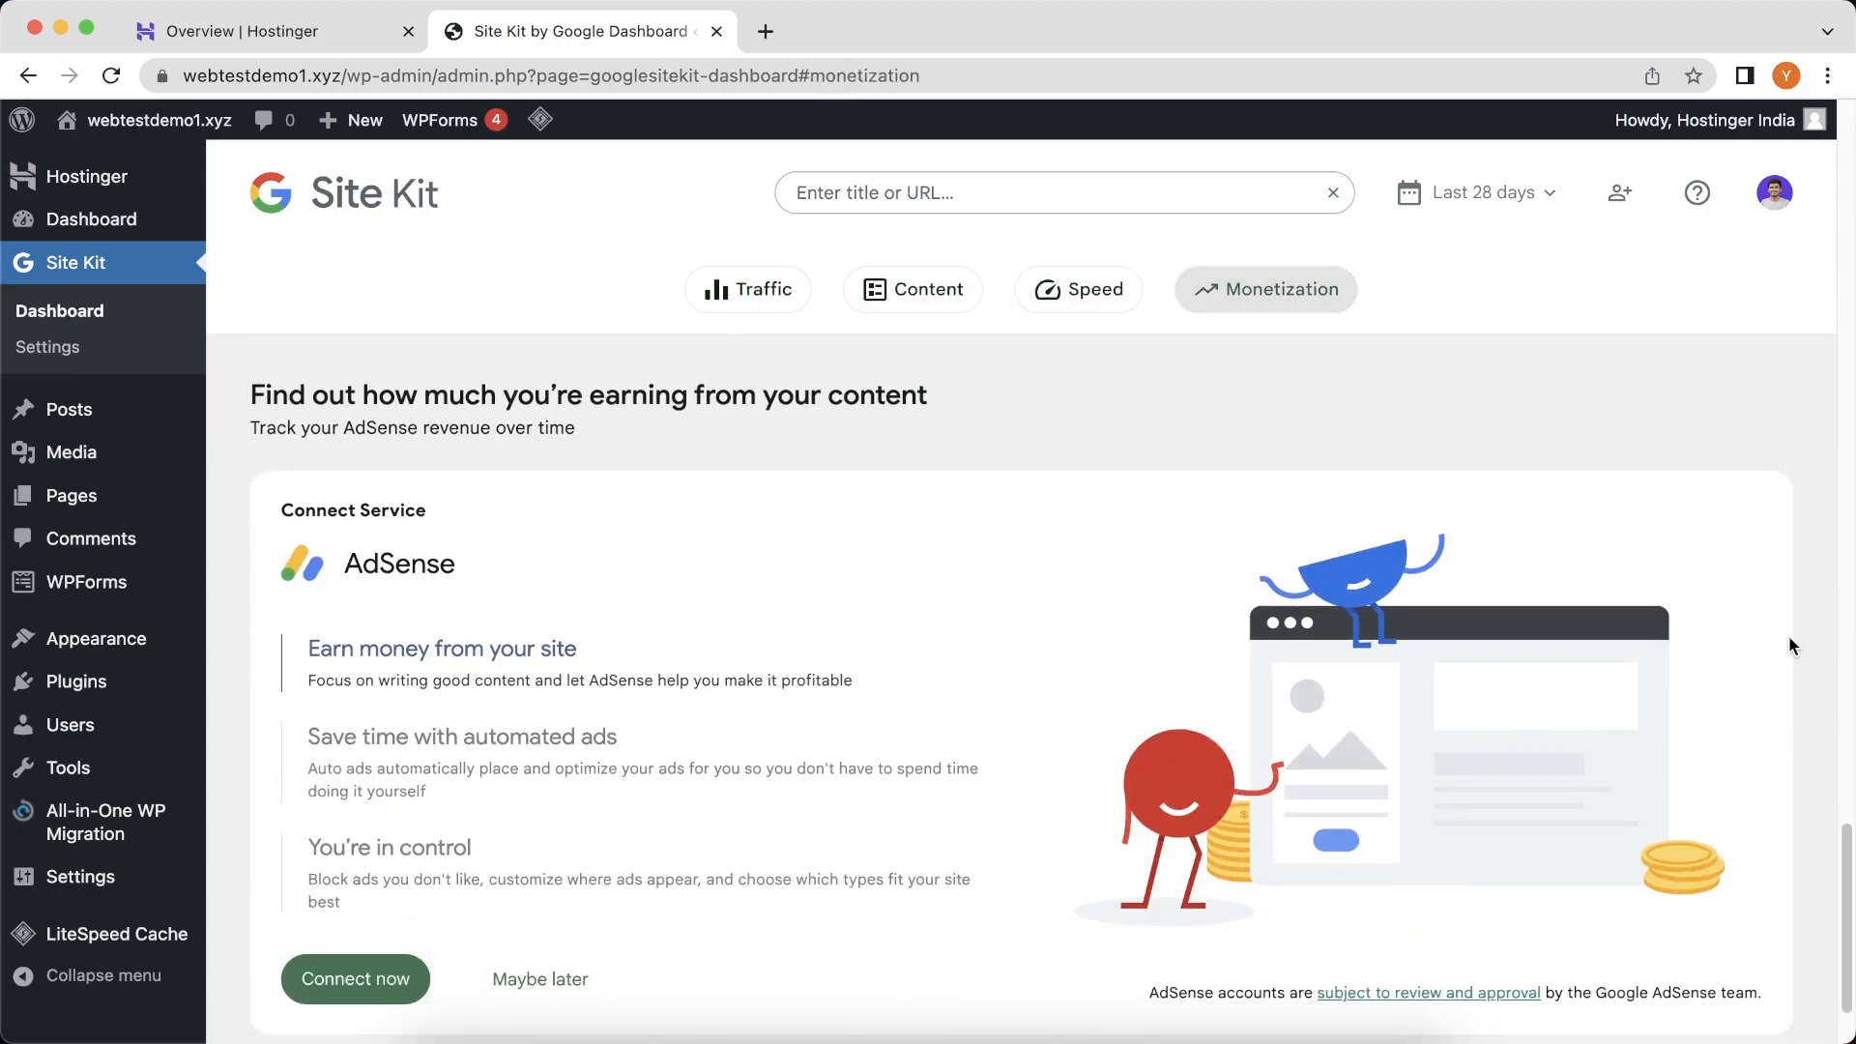
scroll(1796, 659, up, 15)
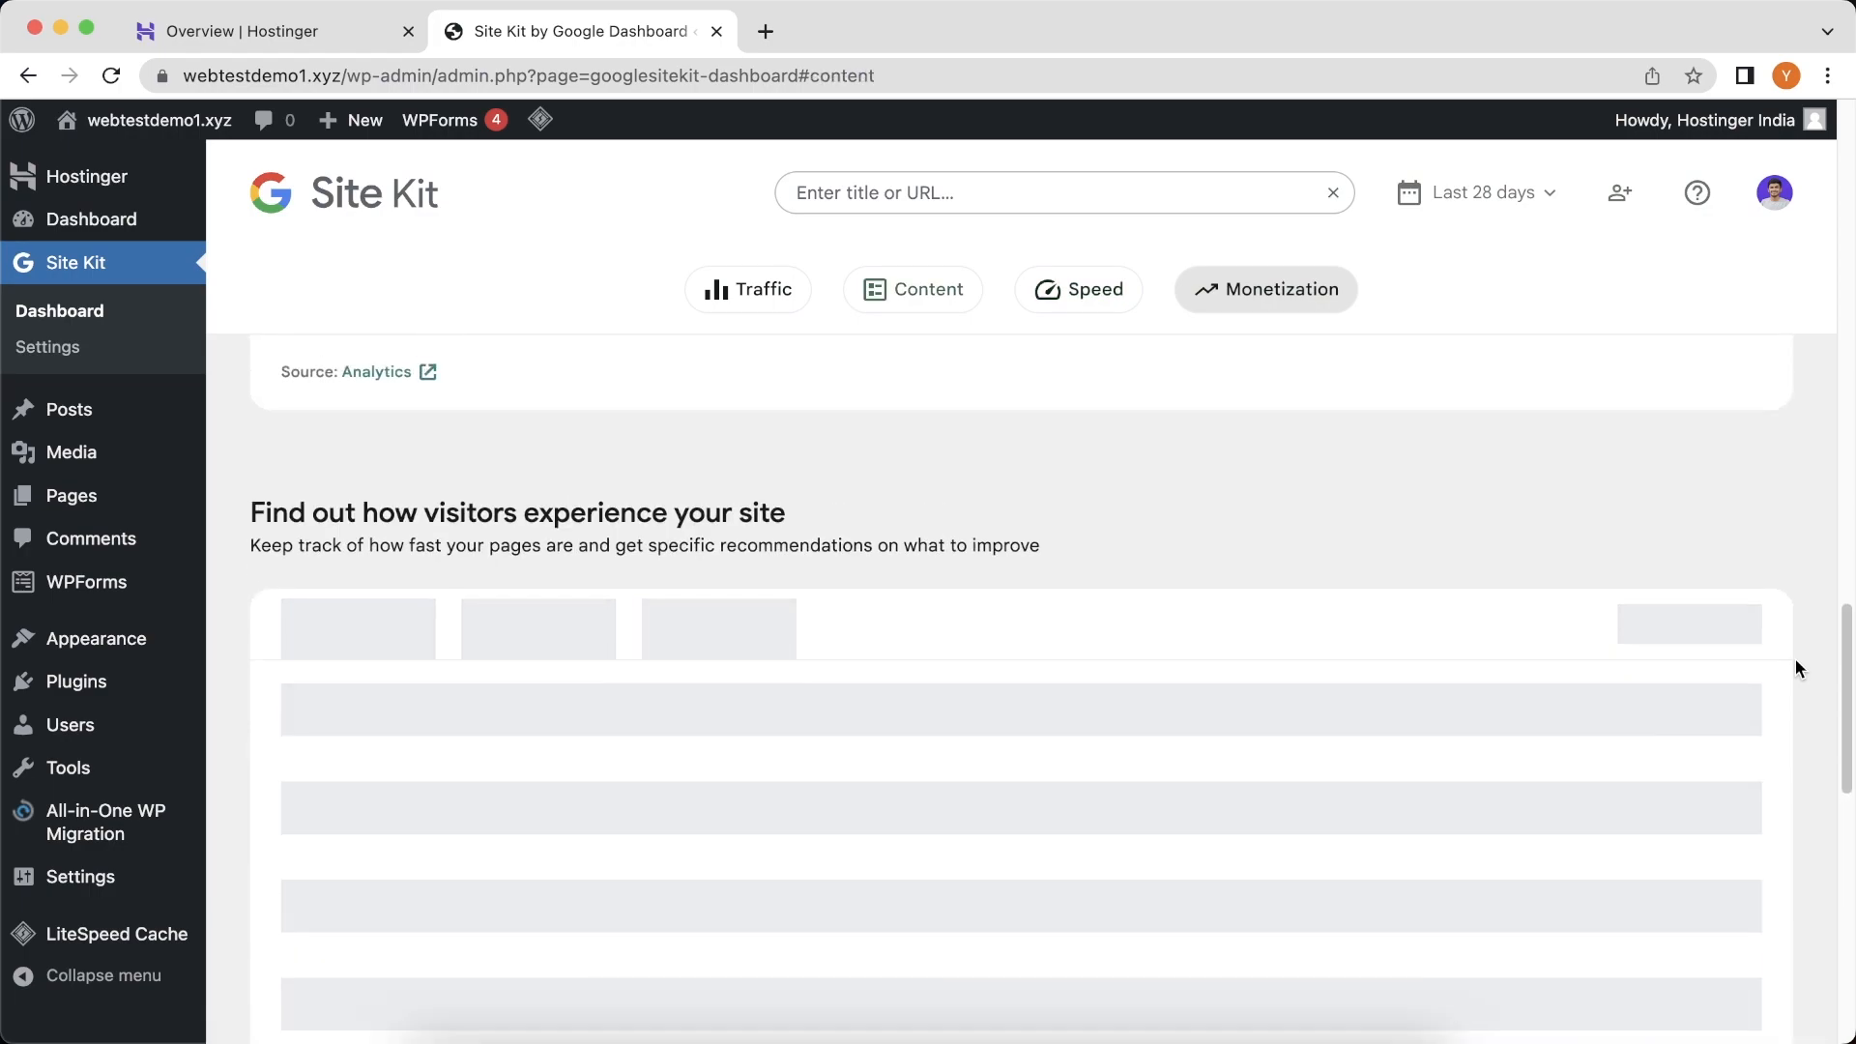
scroll(1795, 659, up, 10)
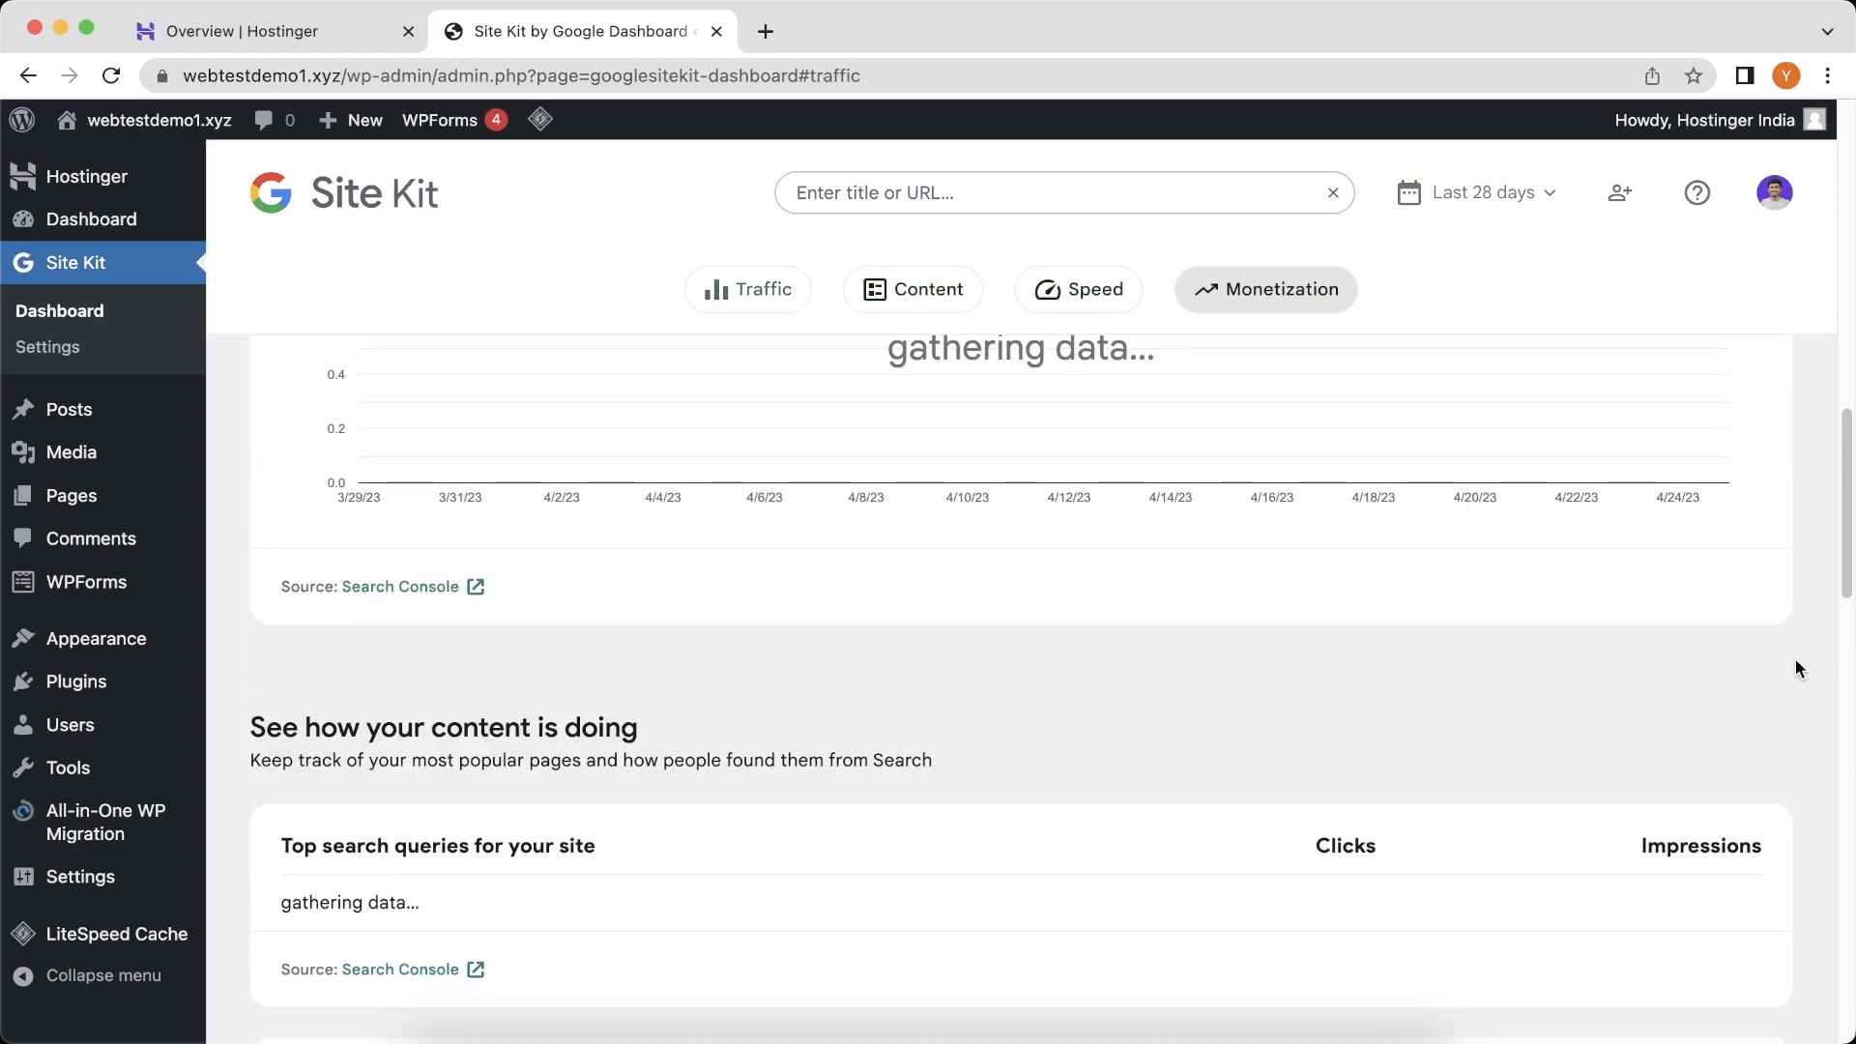
scroll(1795, 658, up, 6)
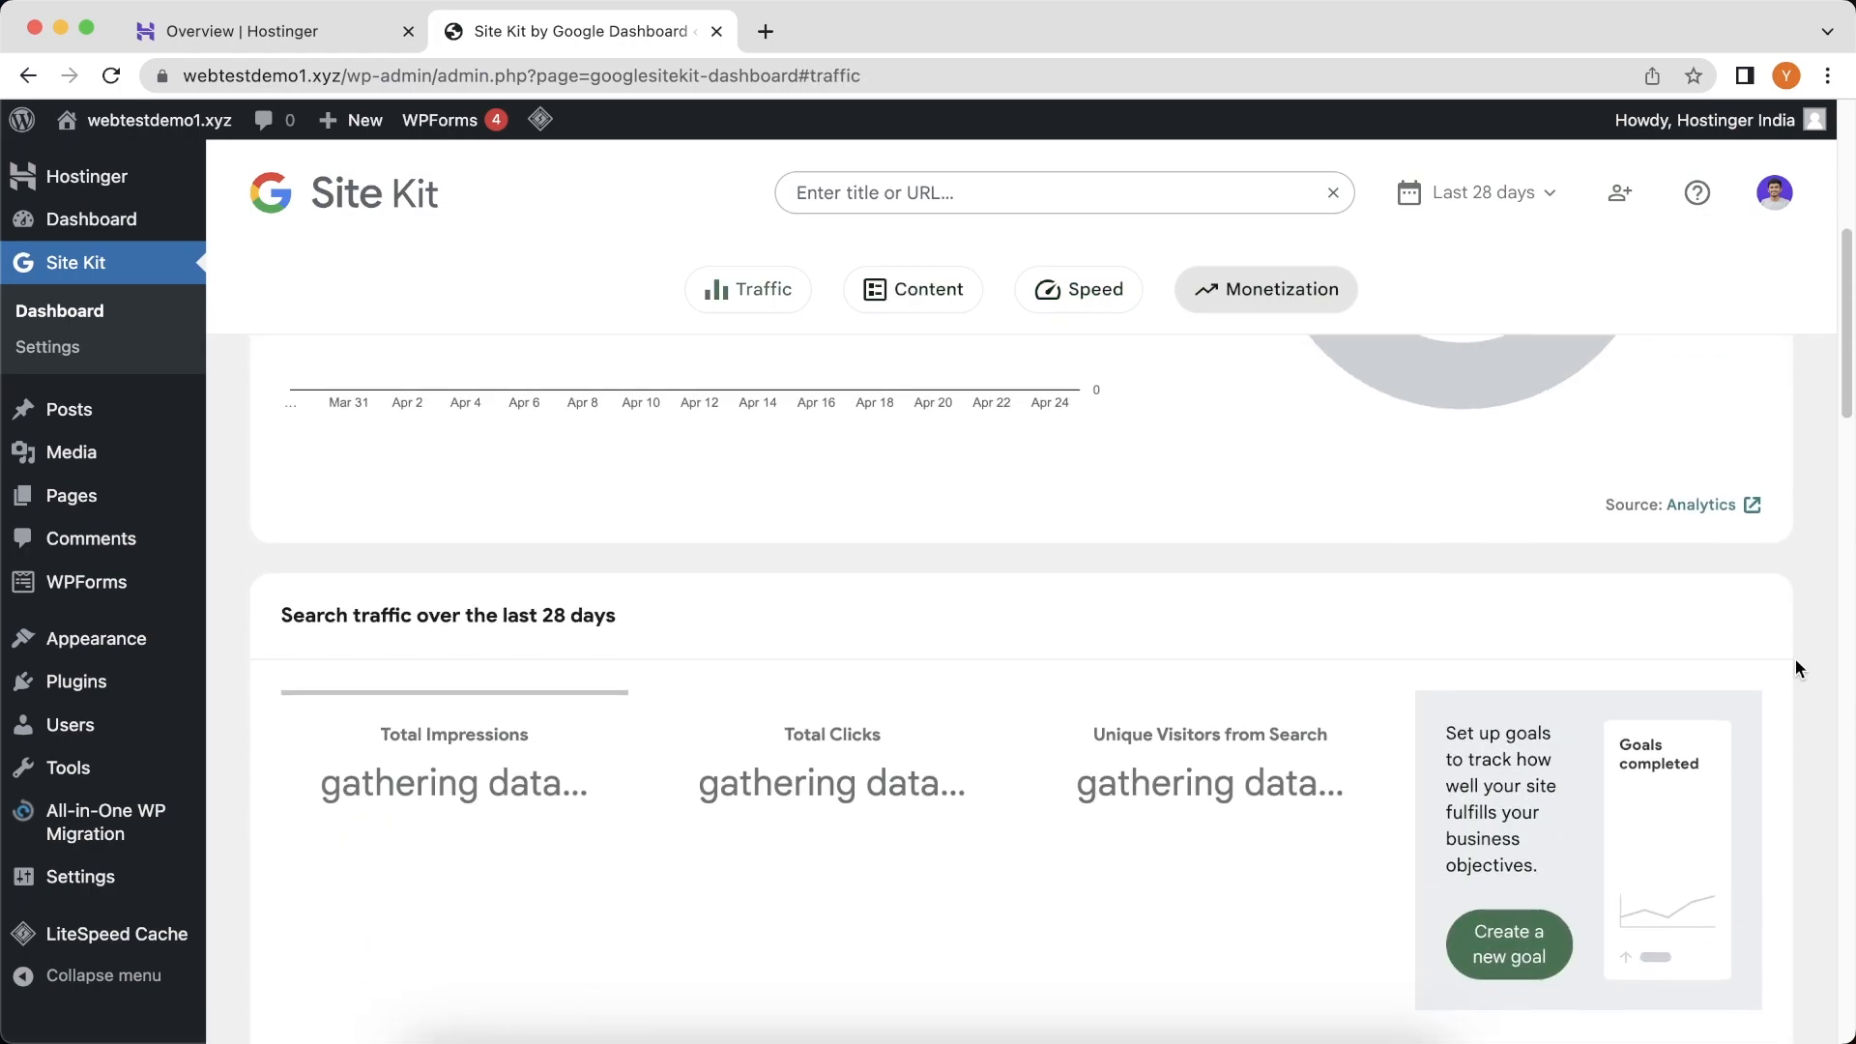
scroll(1796, 658, up, 6)
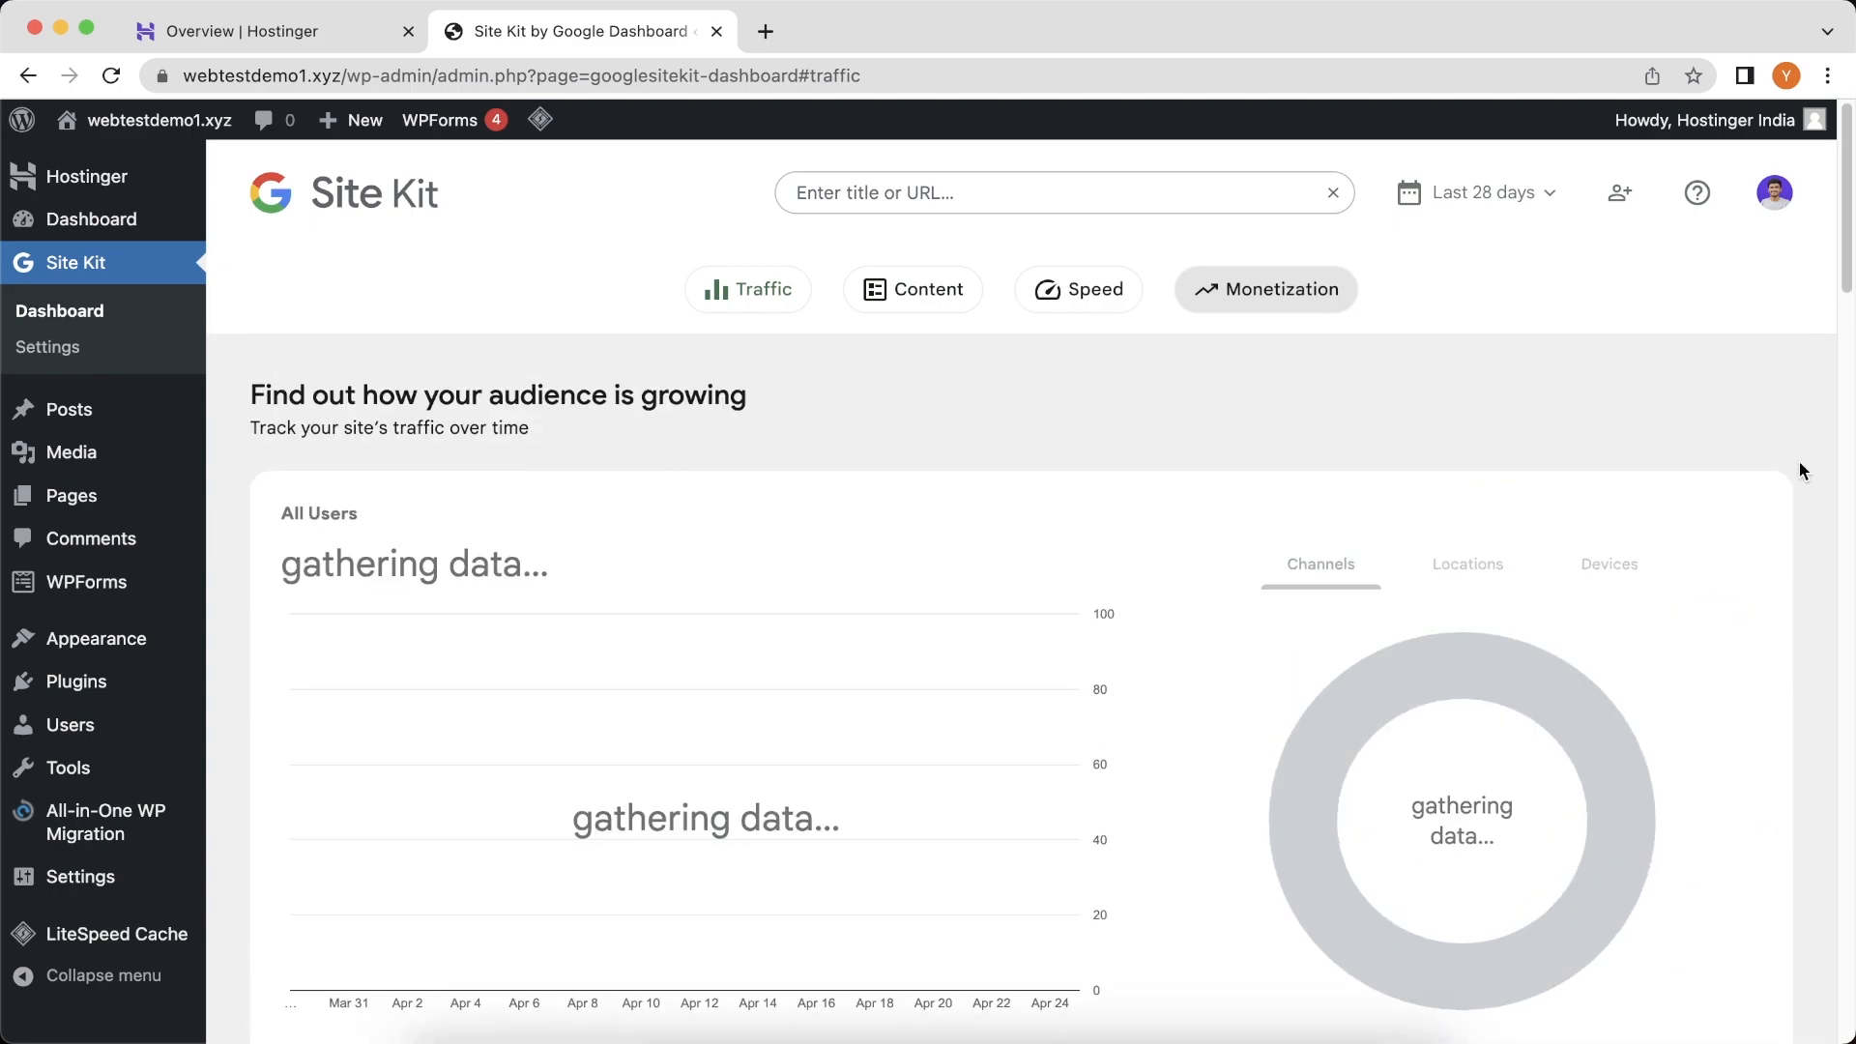
Step: Open the Site Kit settings and review the plugin status, plugin settings and tracking options under Admin Settings
click(100, 361)
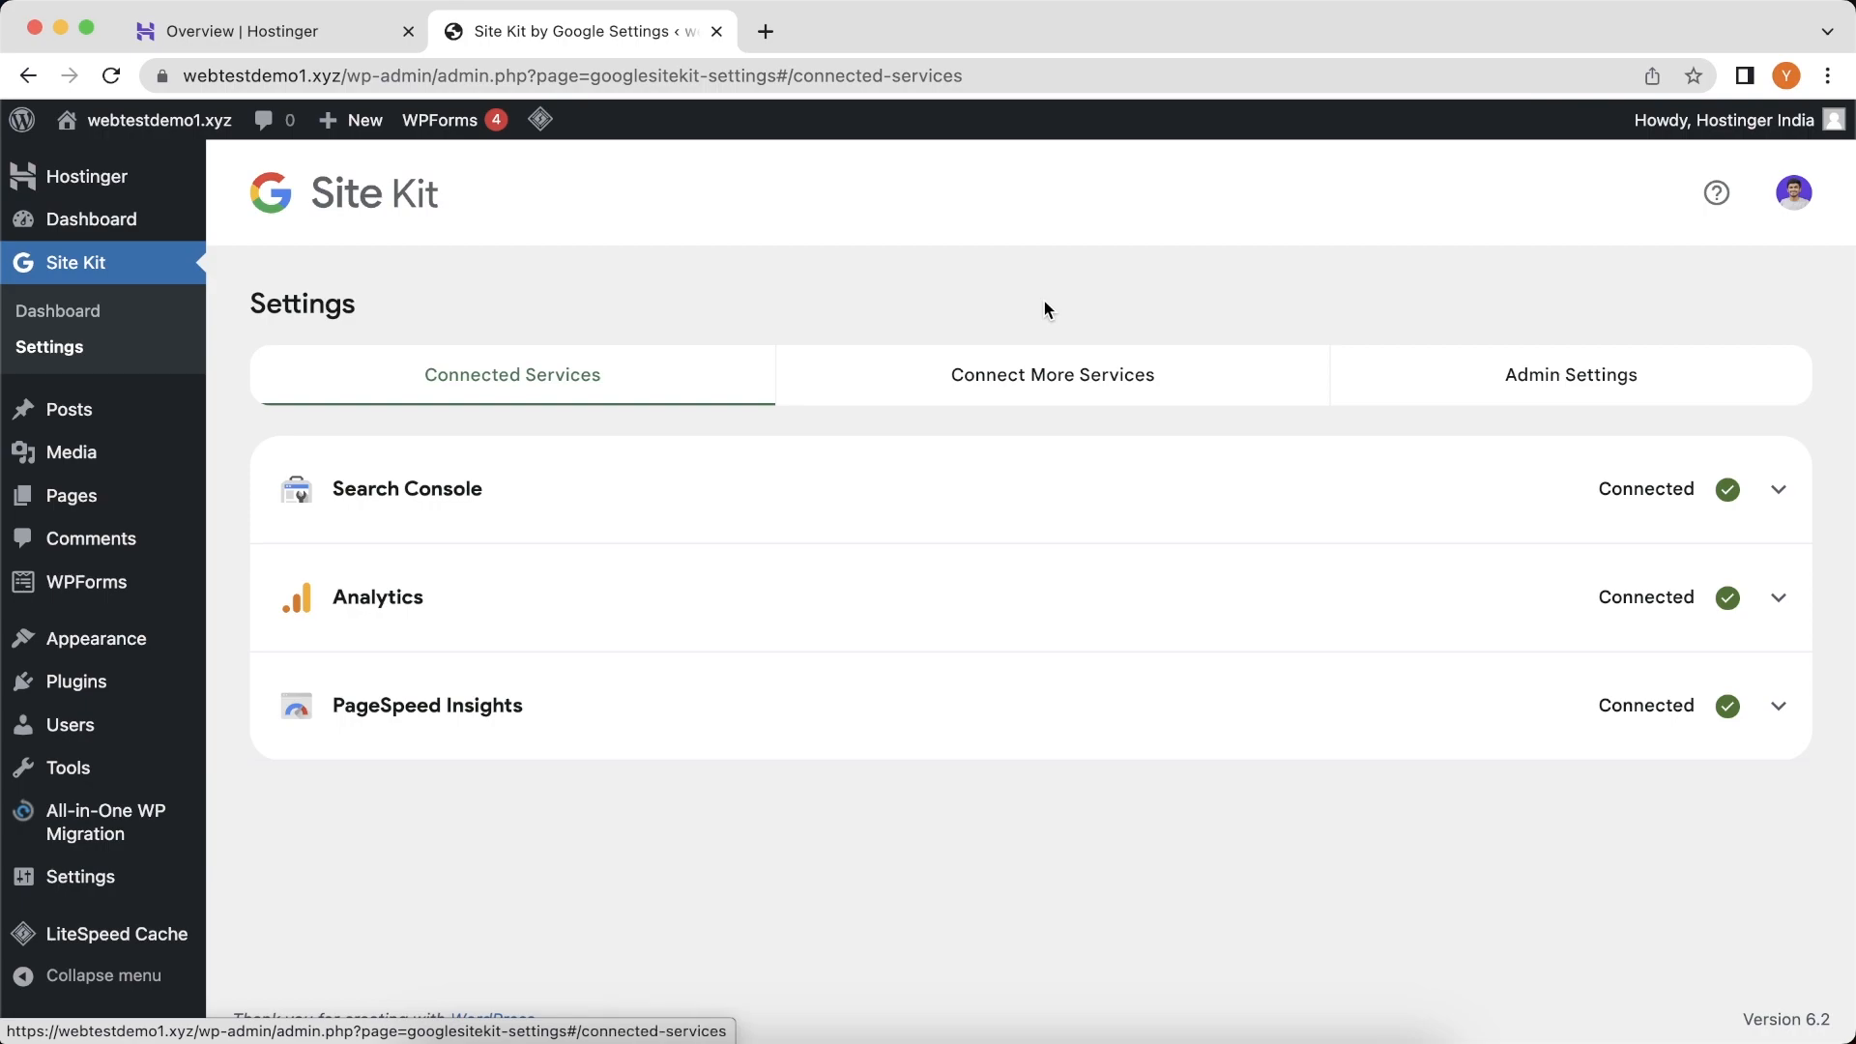
click(1552, 371)
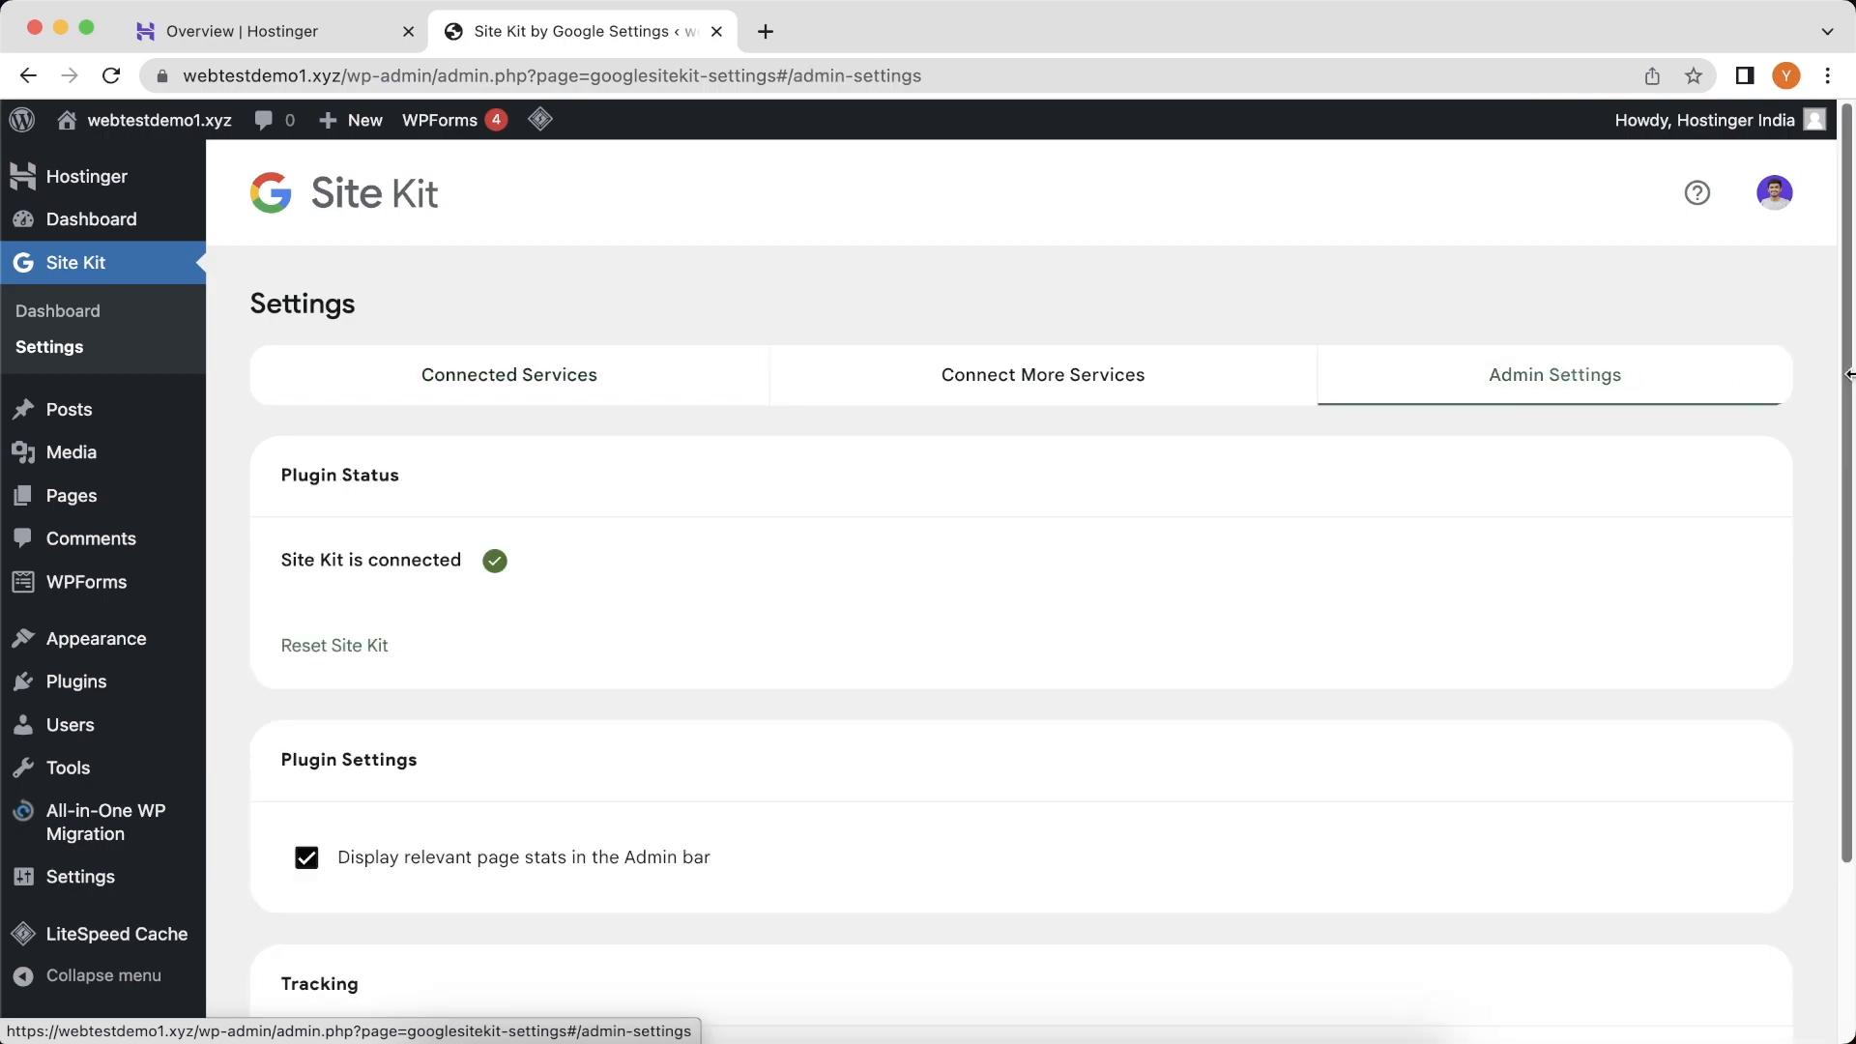
drag(1849, 372, 1848, 508)
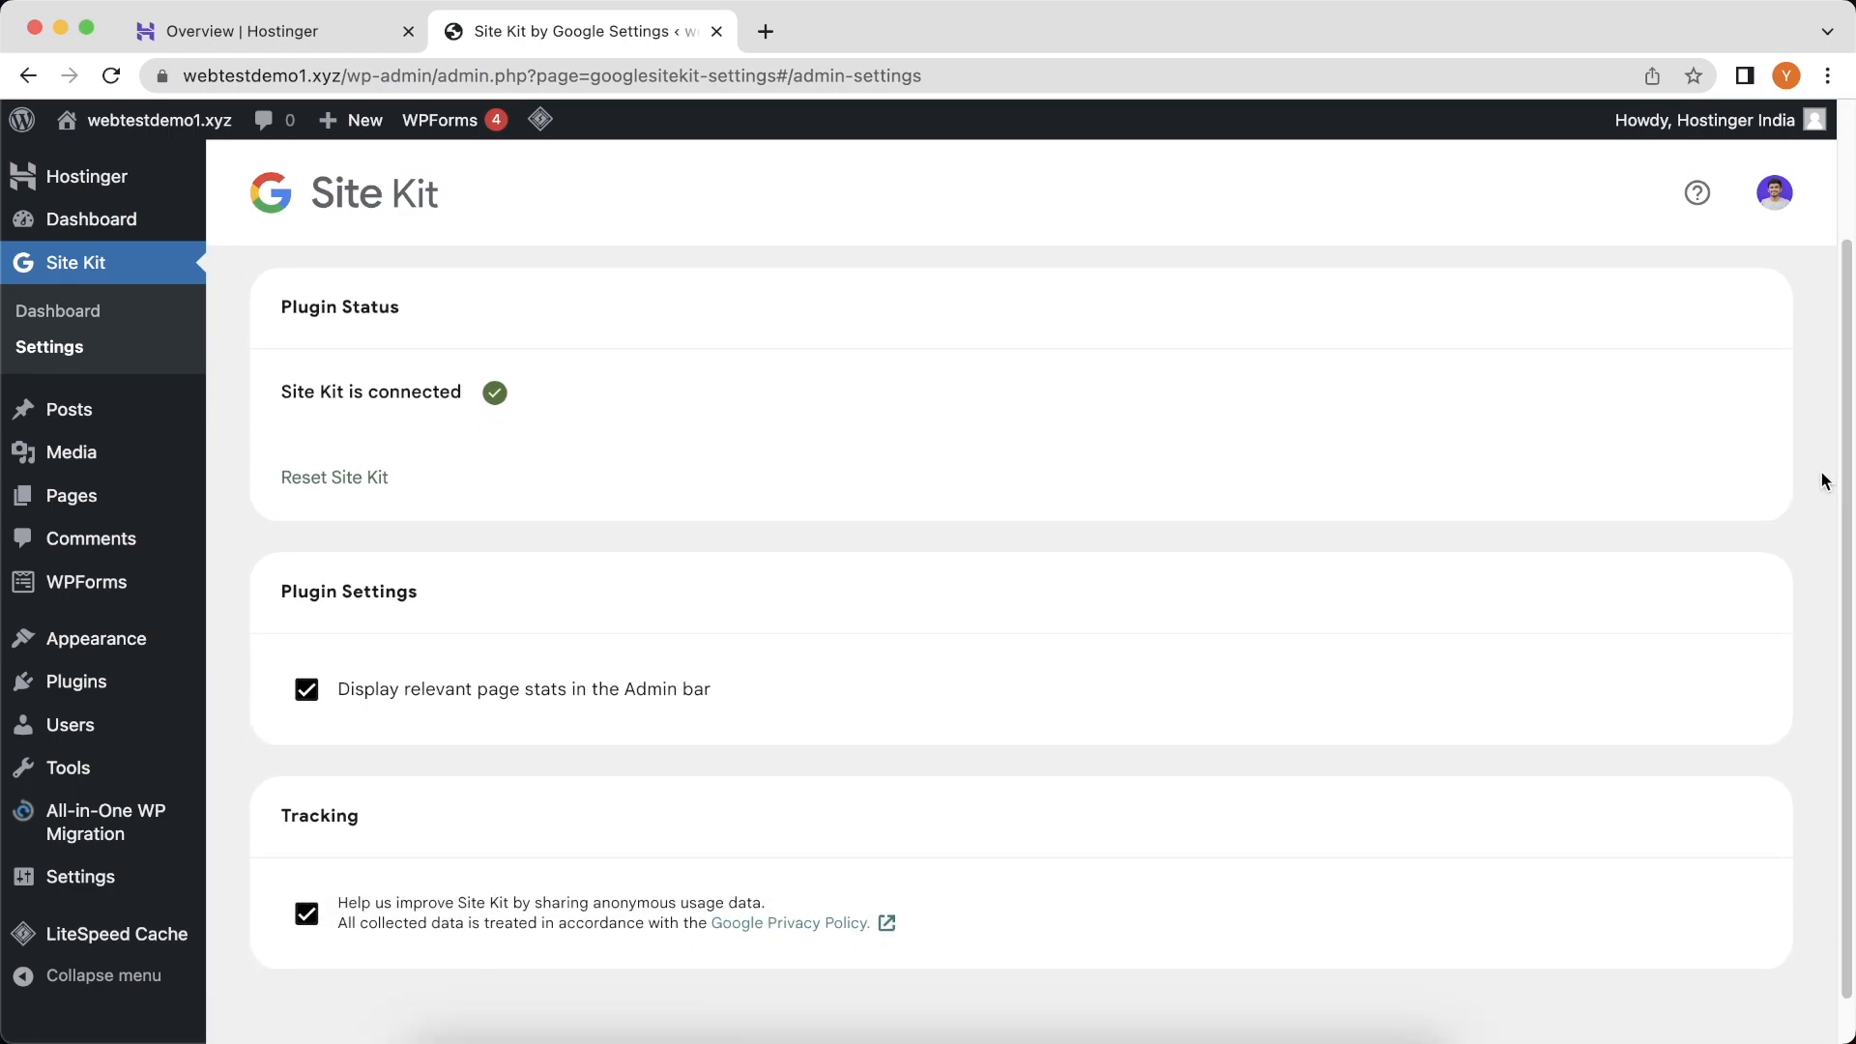
Step: Review the connected services in the Site Kit settings and open the list of additional services to connect
scroll(1823, 481, up, 2)
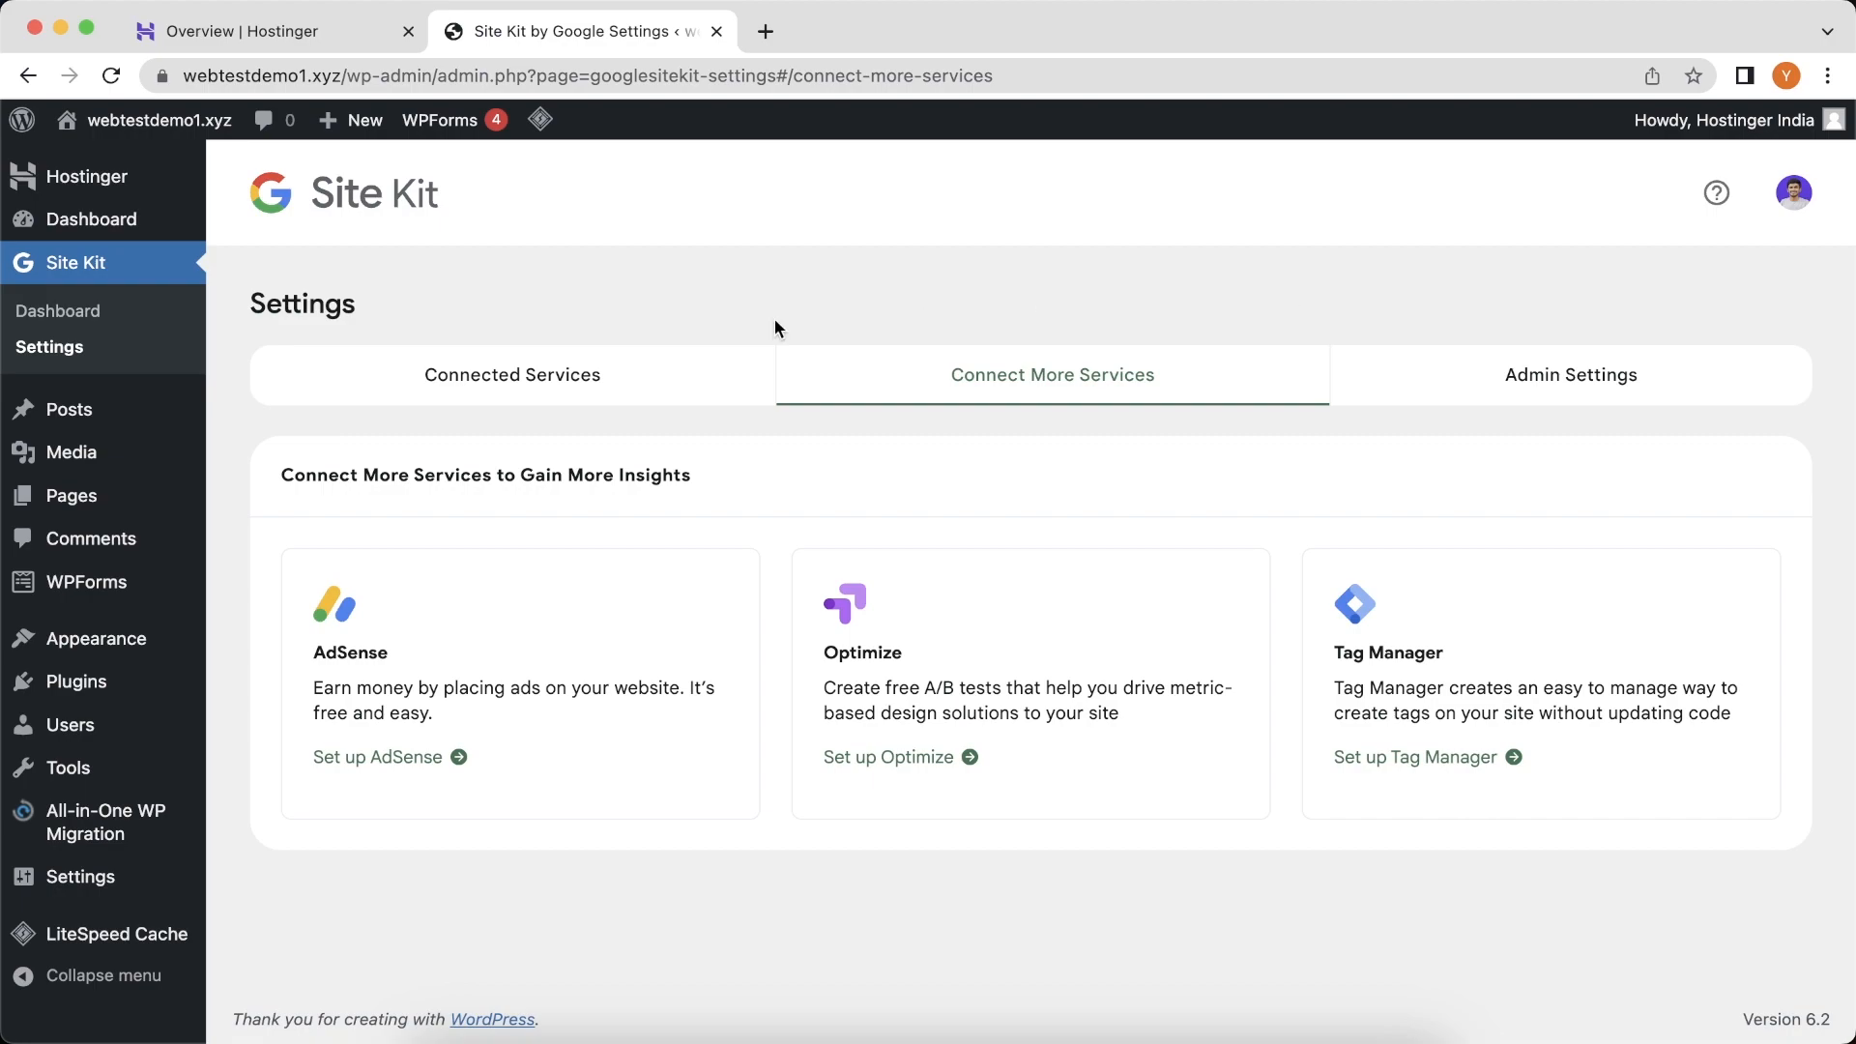
click(566, 378)
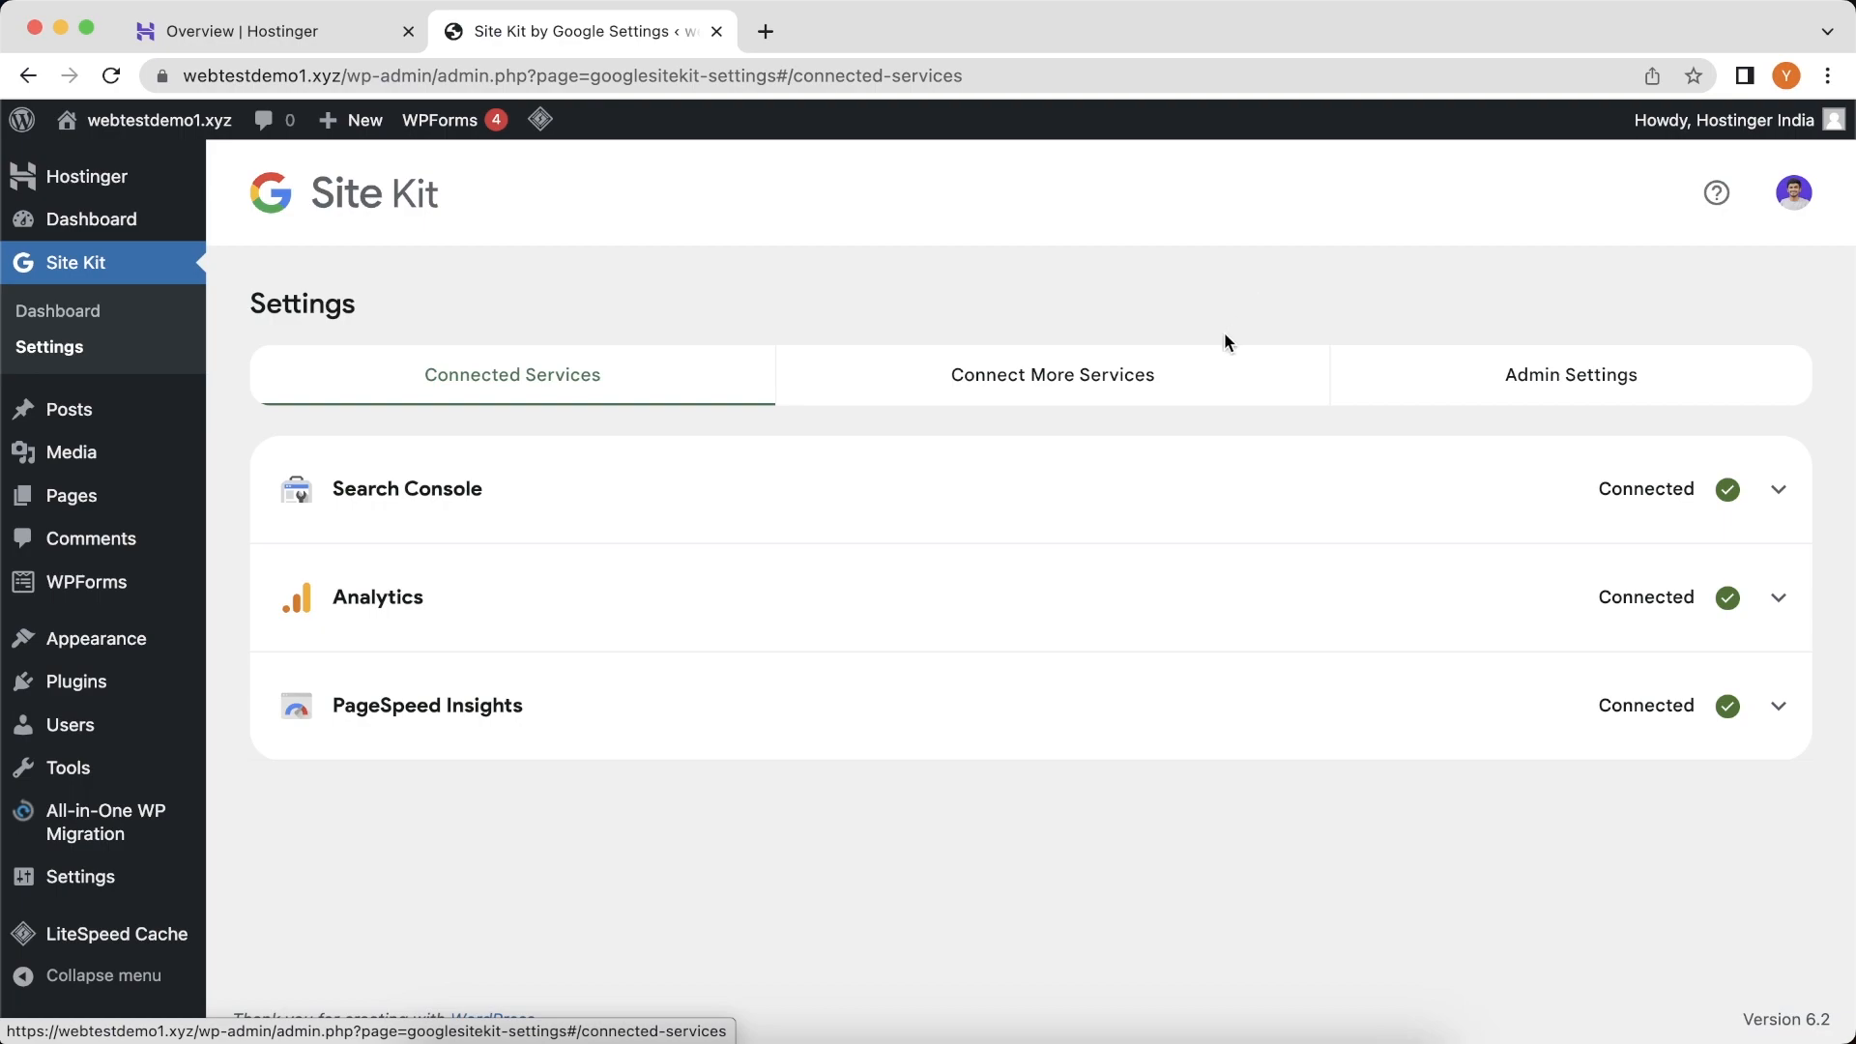
click(1209, 365)
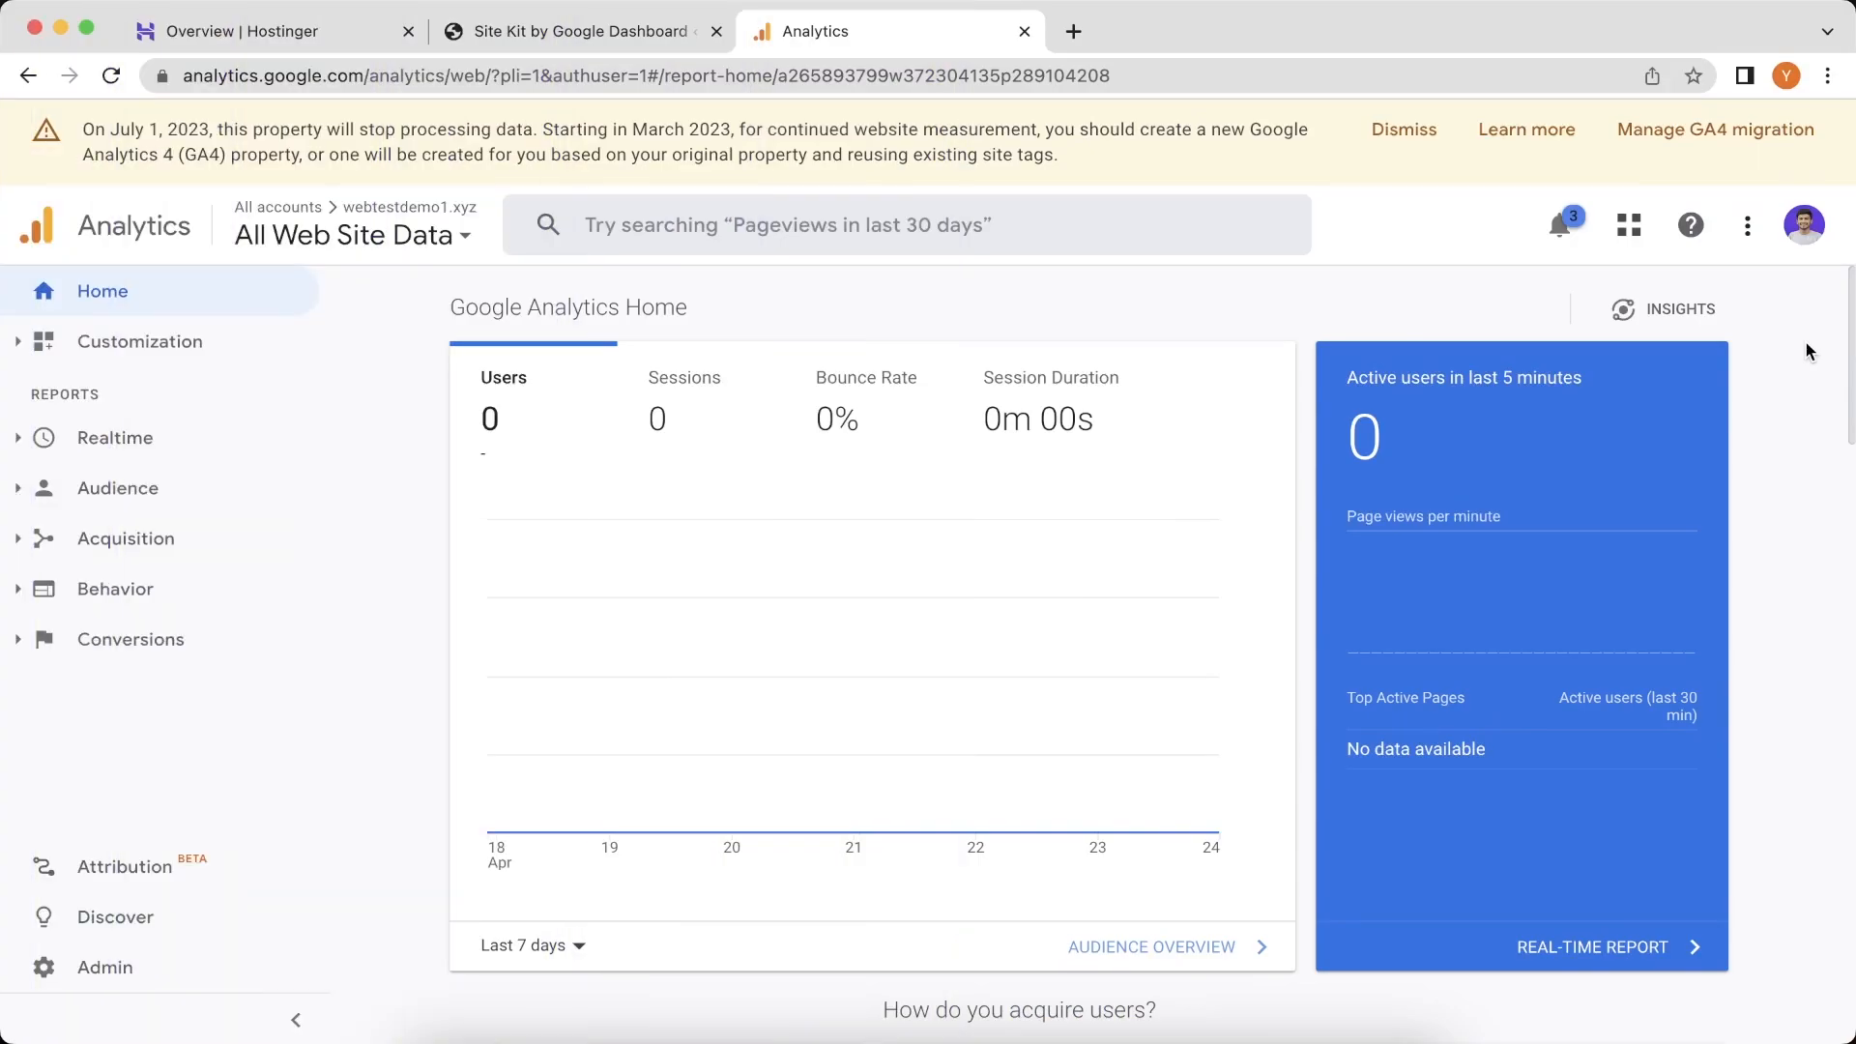
Step: Examine the traffic, acquisition, device and user retention reports on Google Analytics Home and return to the Site Kit dashboard
scroll(1810, 351, down, 4)
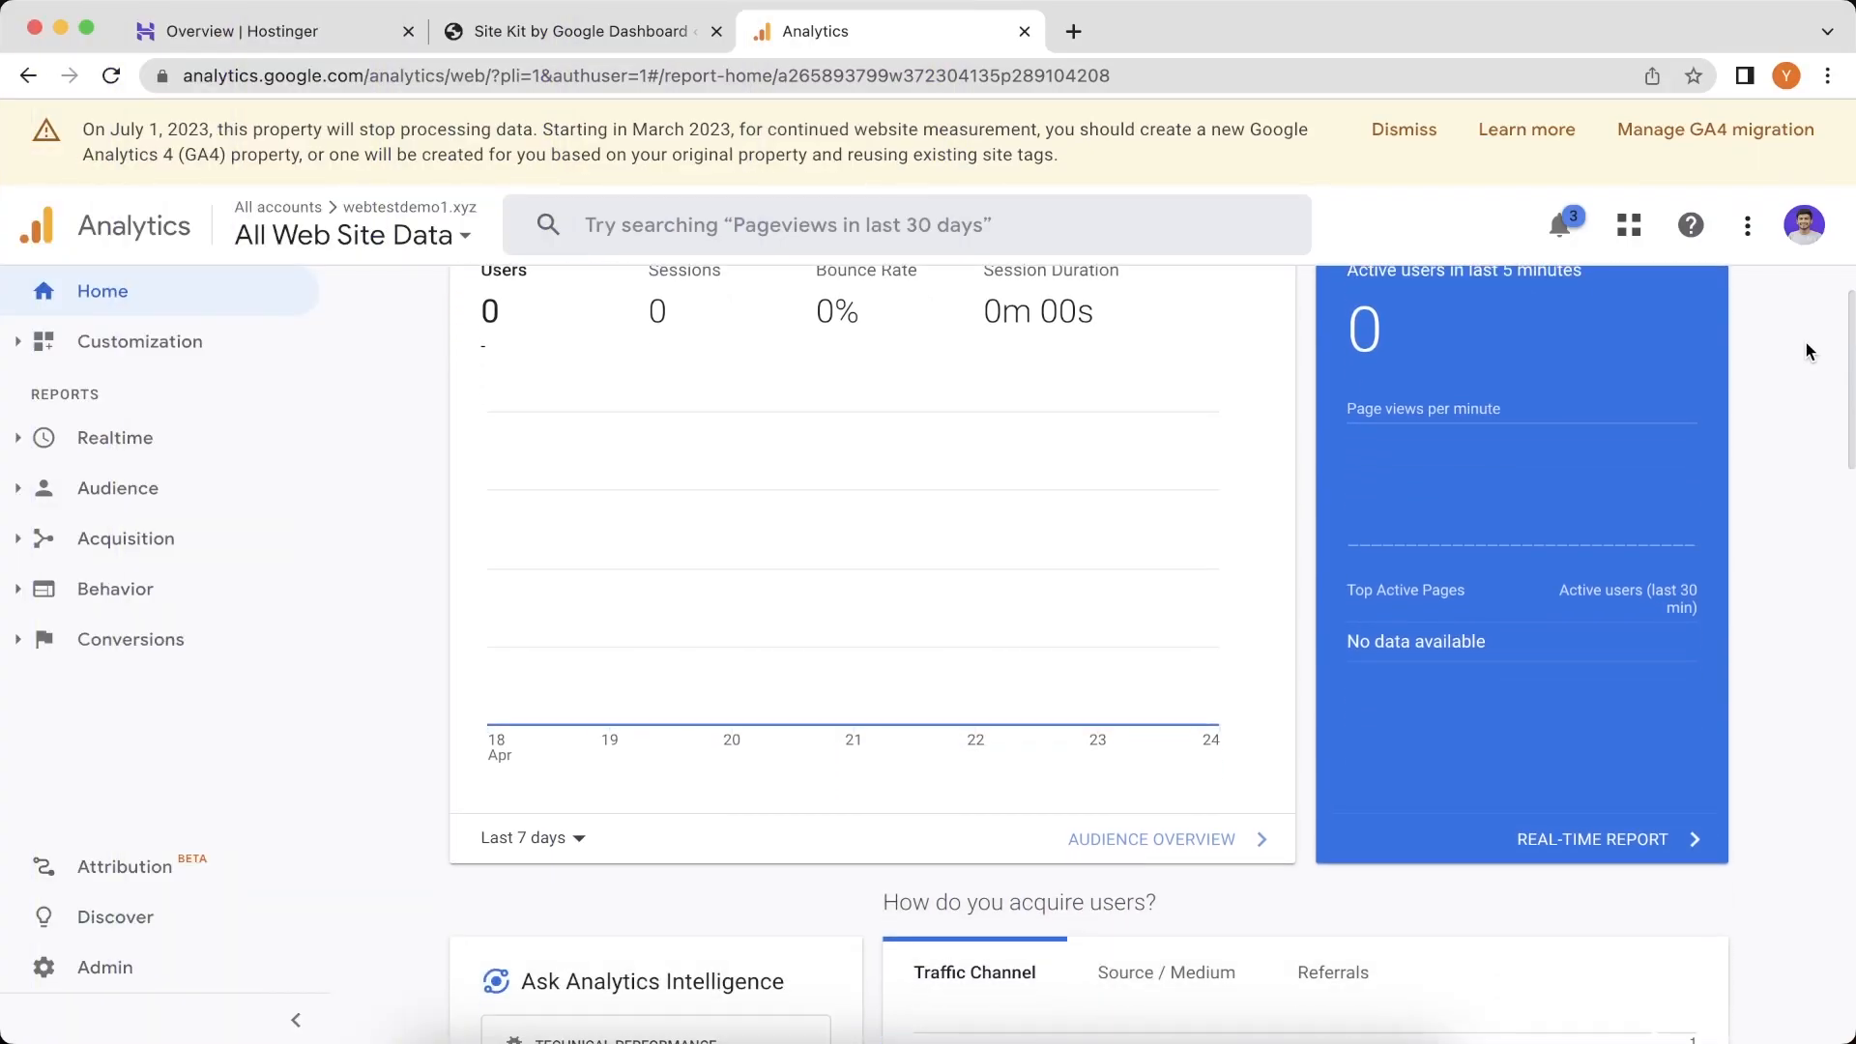
scroll(1810, 351, down, 6)
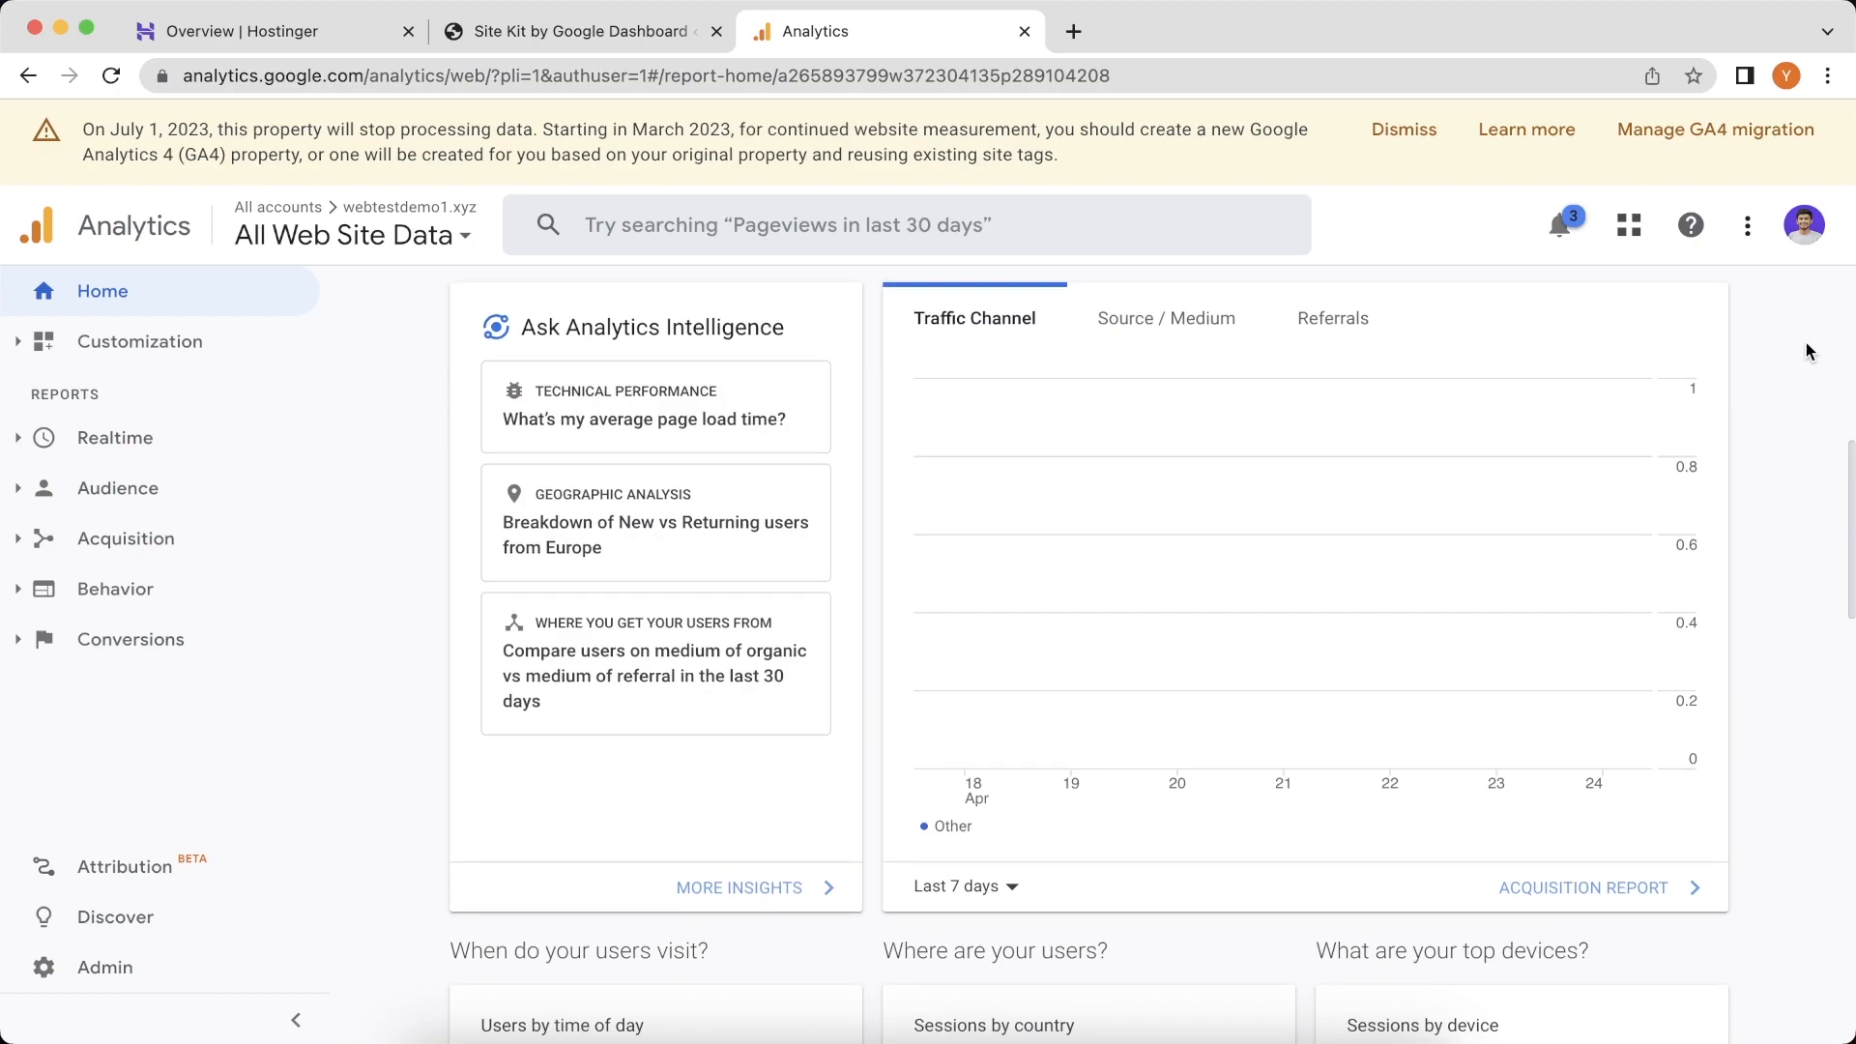
scroll(1810, 351, down, 4)
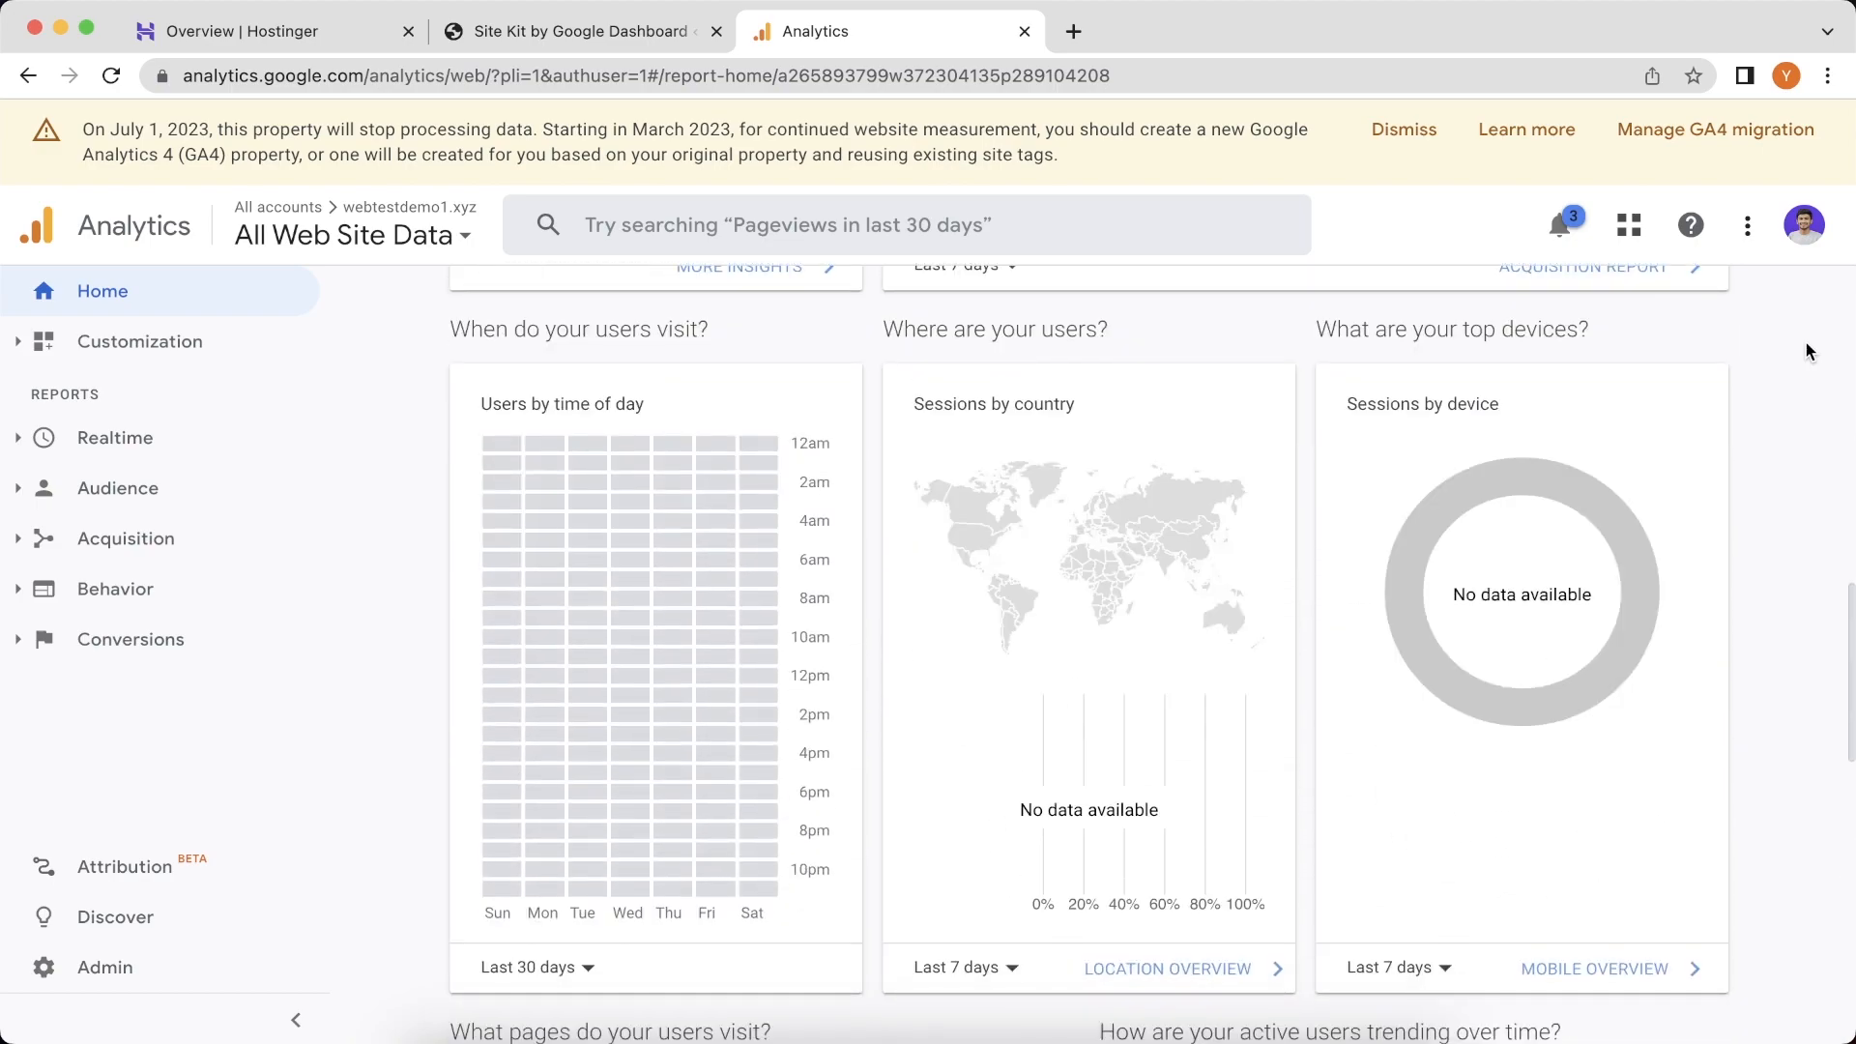
scroll(1810, 351, down, 3)
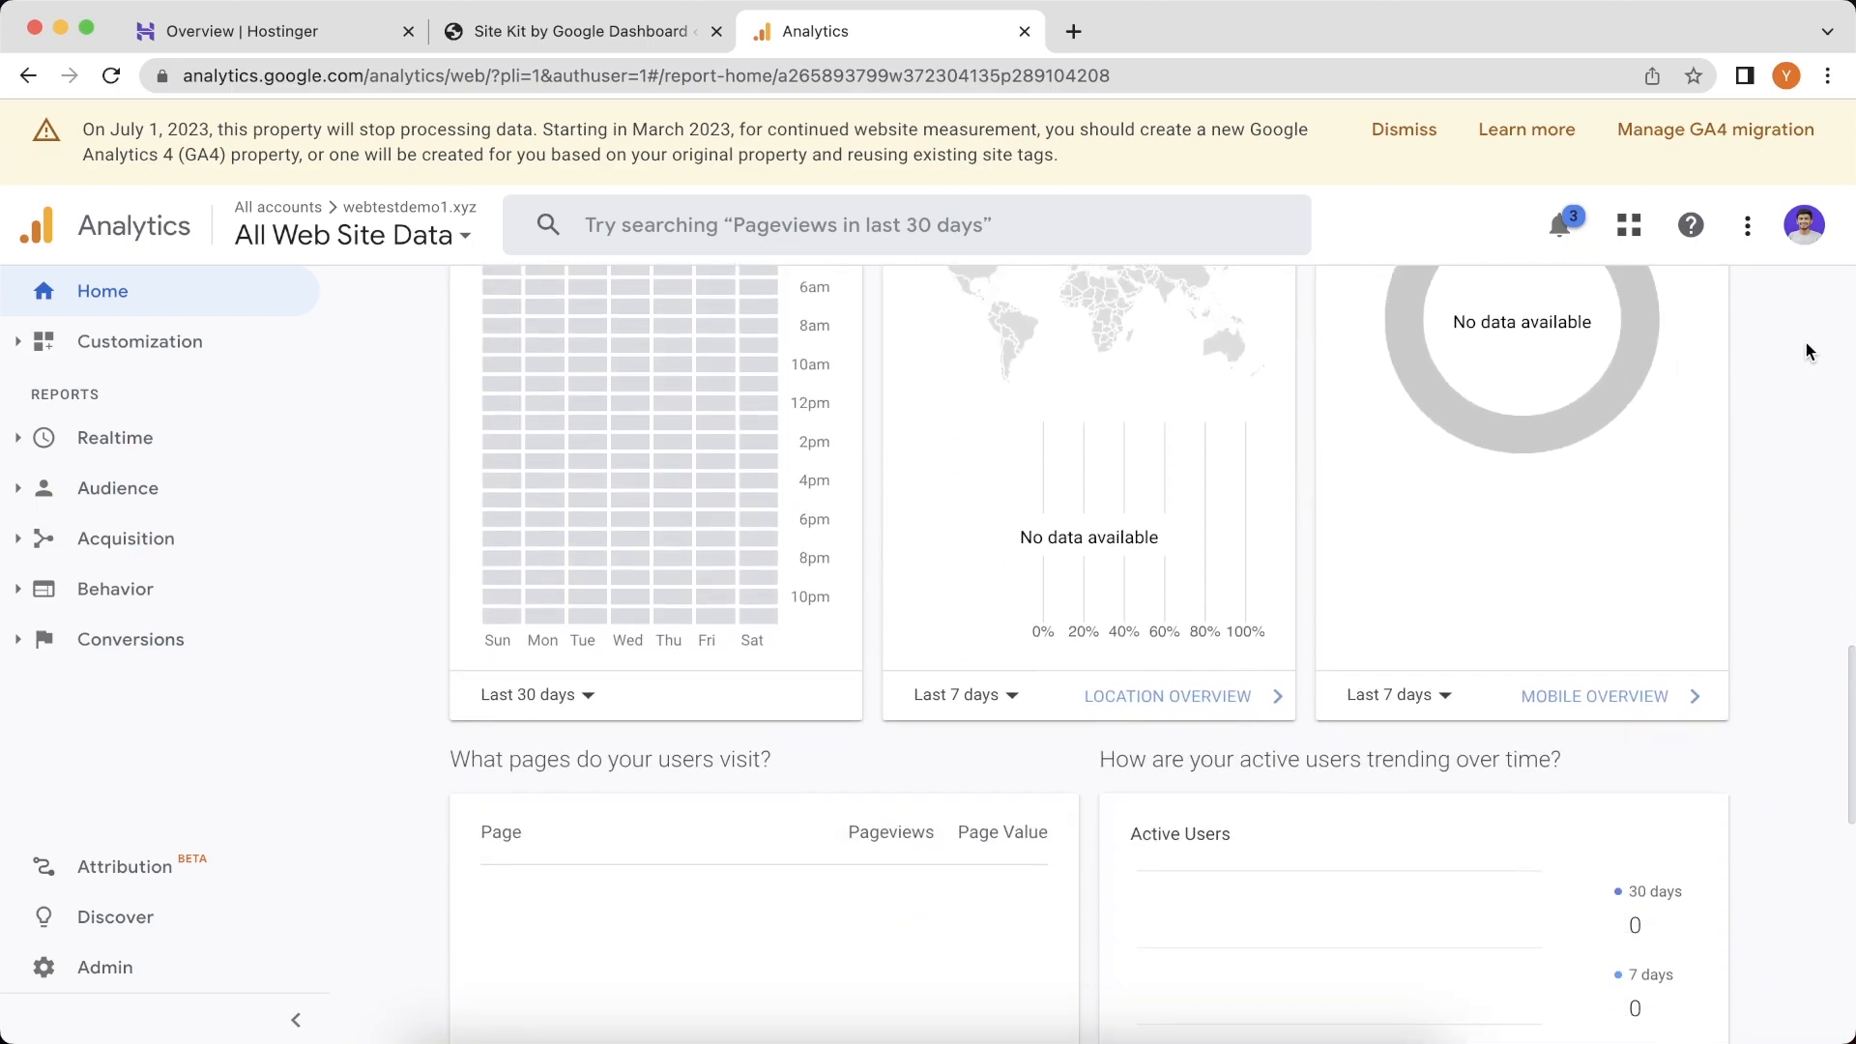
scroll(1810, 351, down, 8)
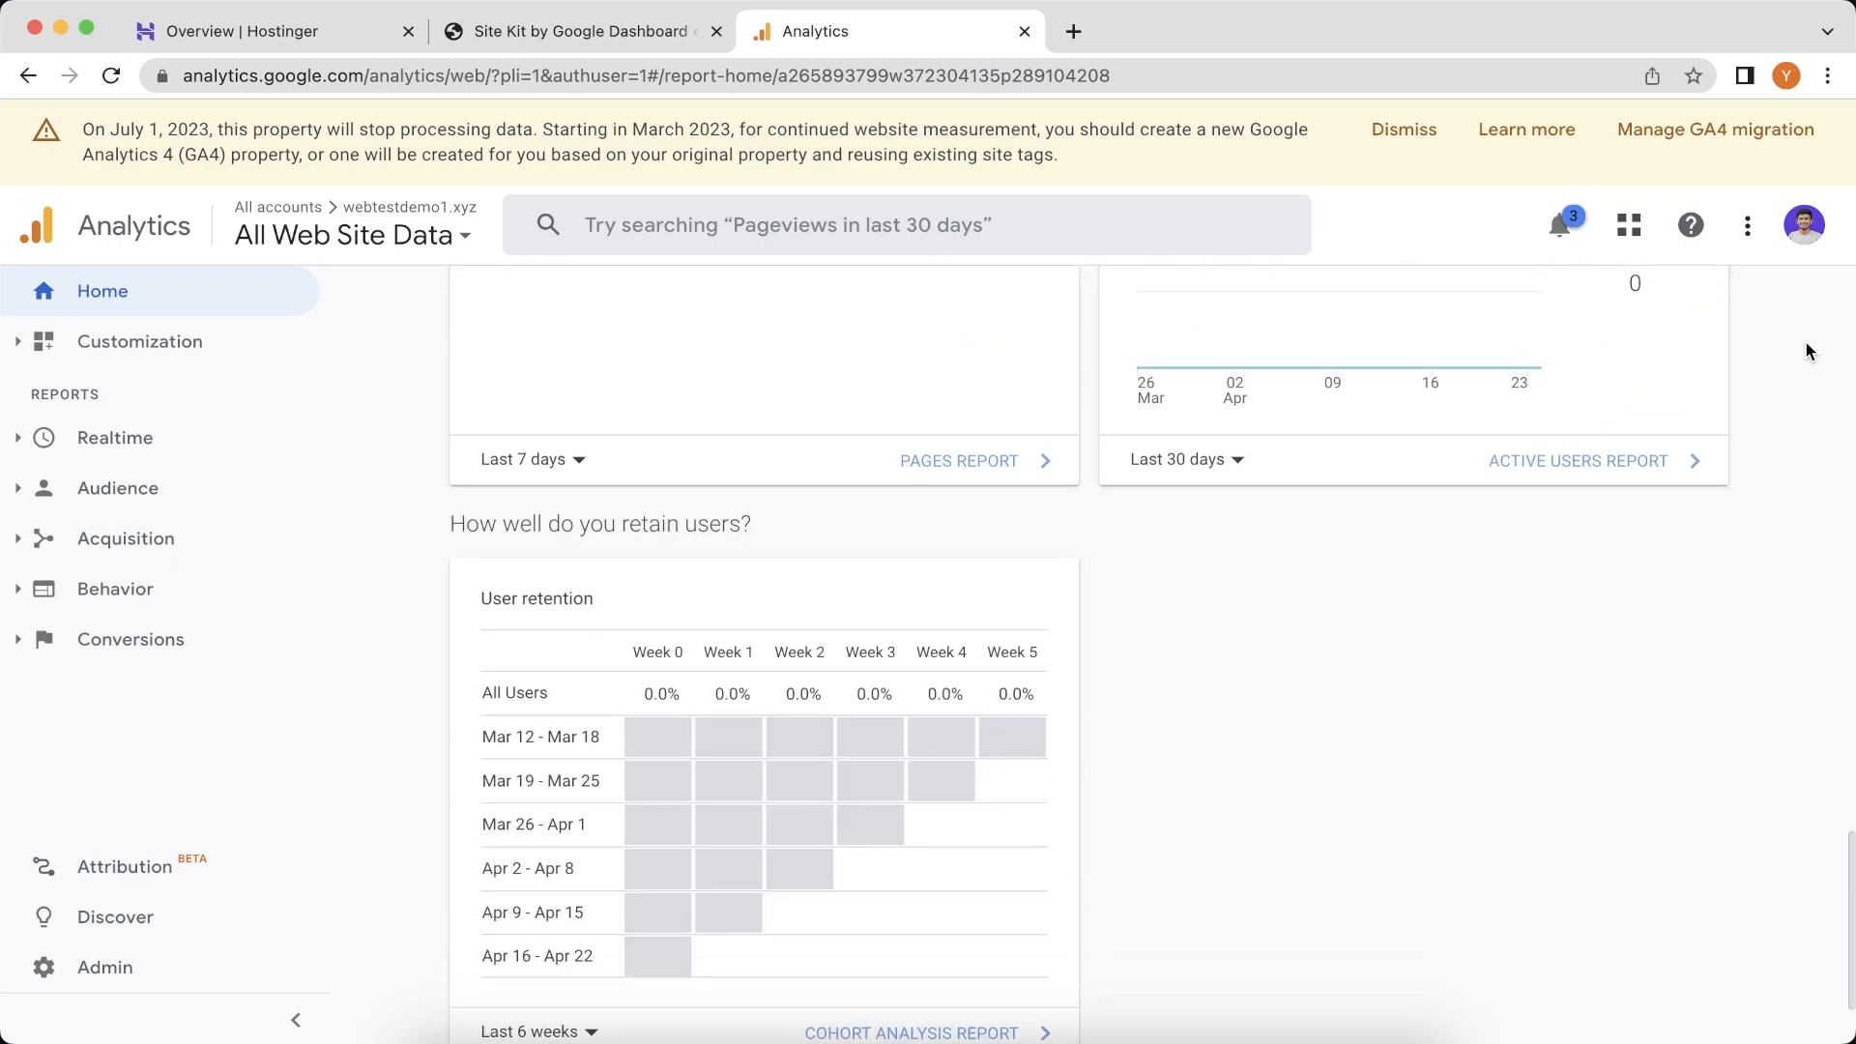
key(ctrl+shift+Tab)
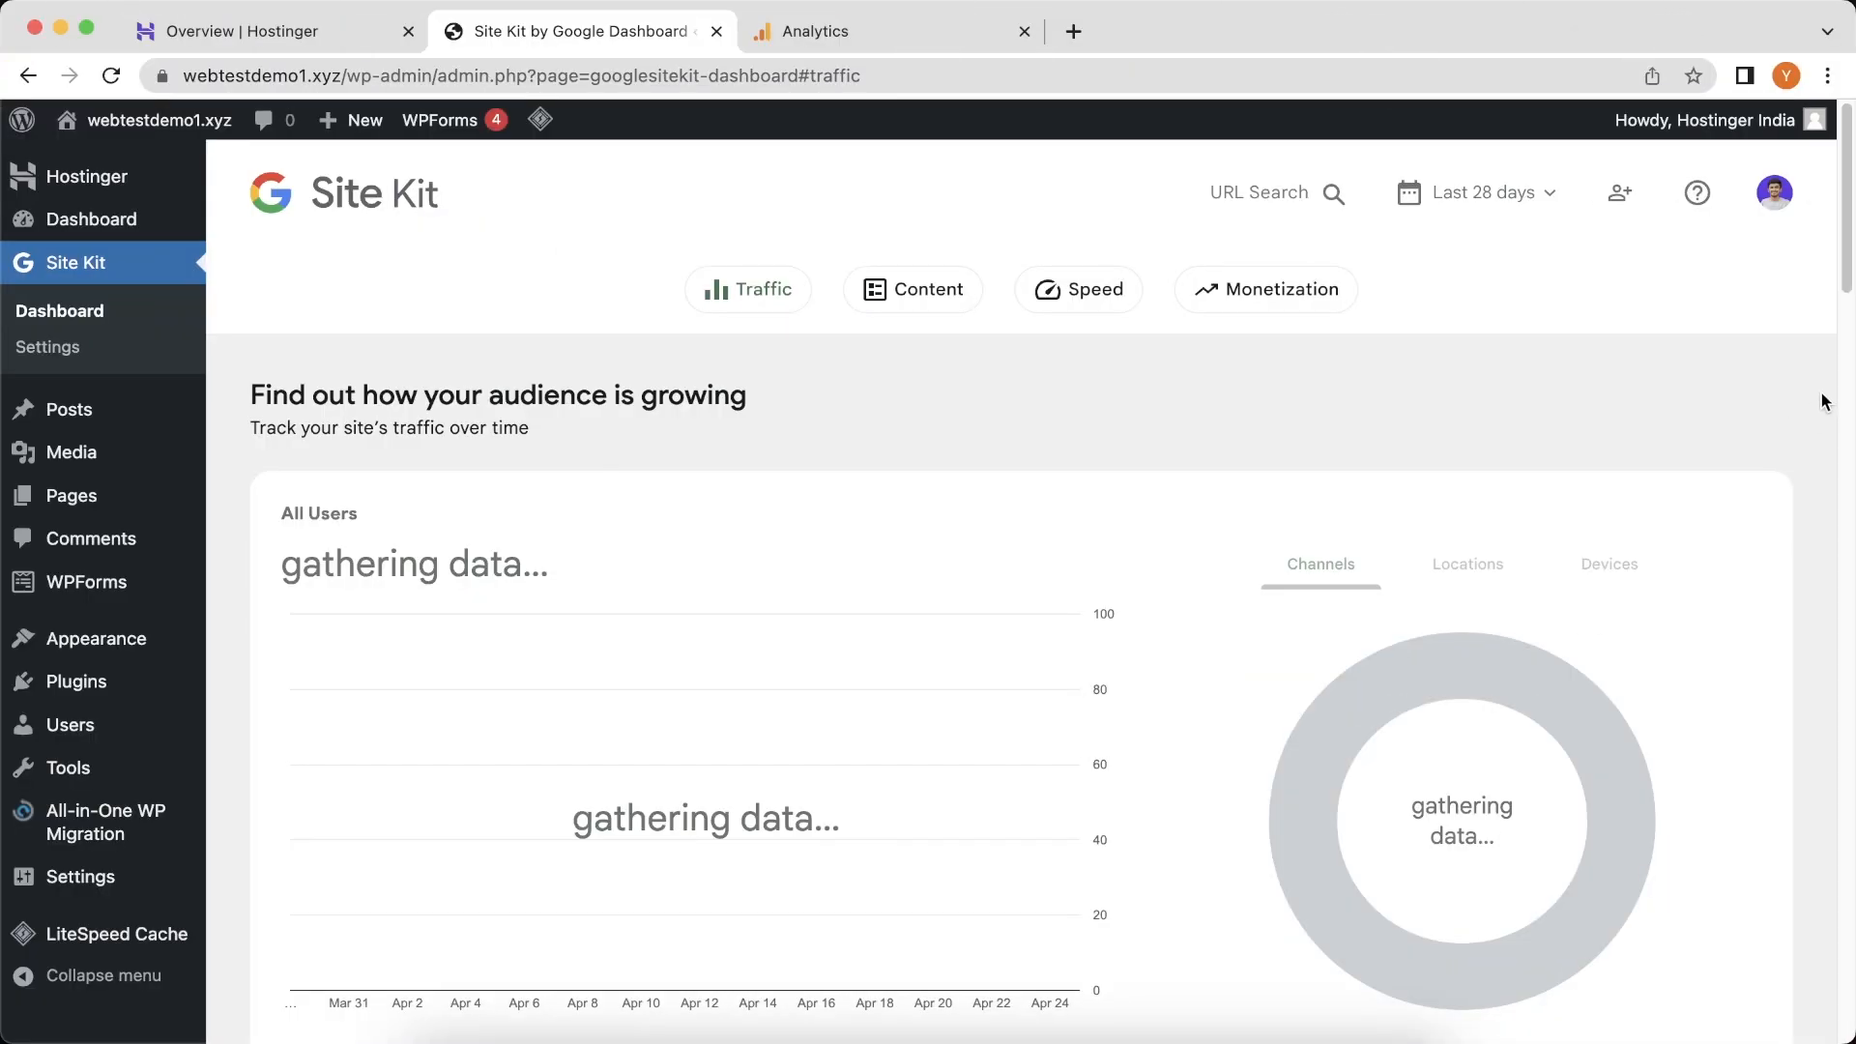
Step: Open the Analytics source of the All Users traffic data, review the Acquisition Overview report, and open the GA4 migration management
scroll(1823, 401, down, 1)
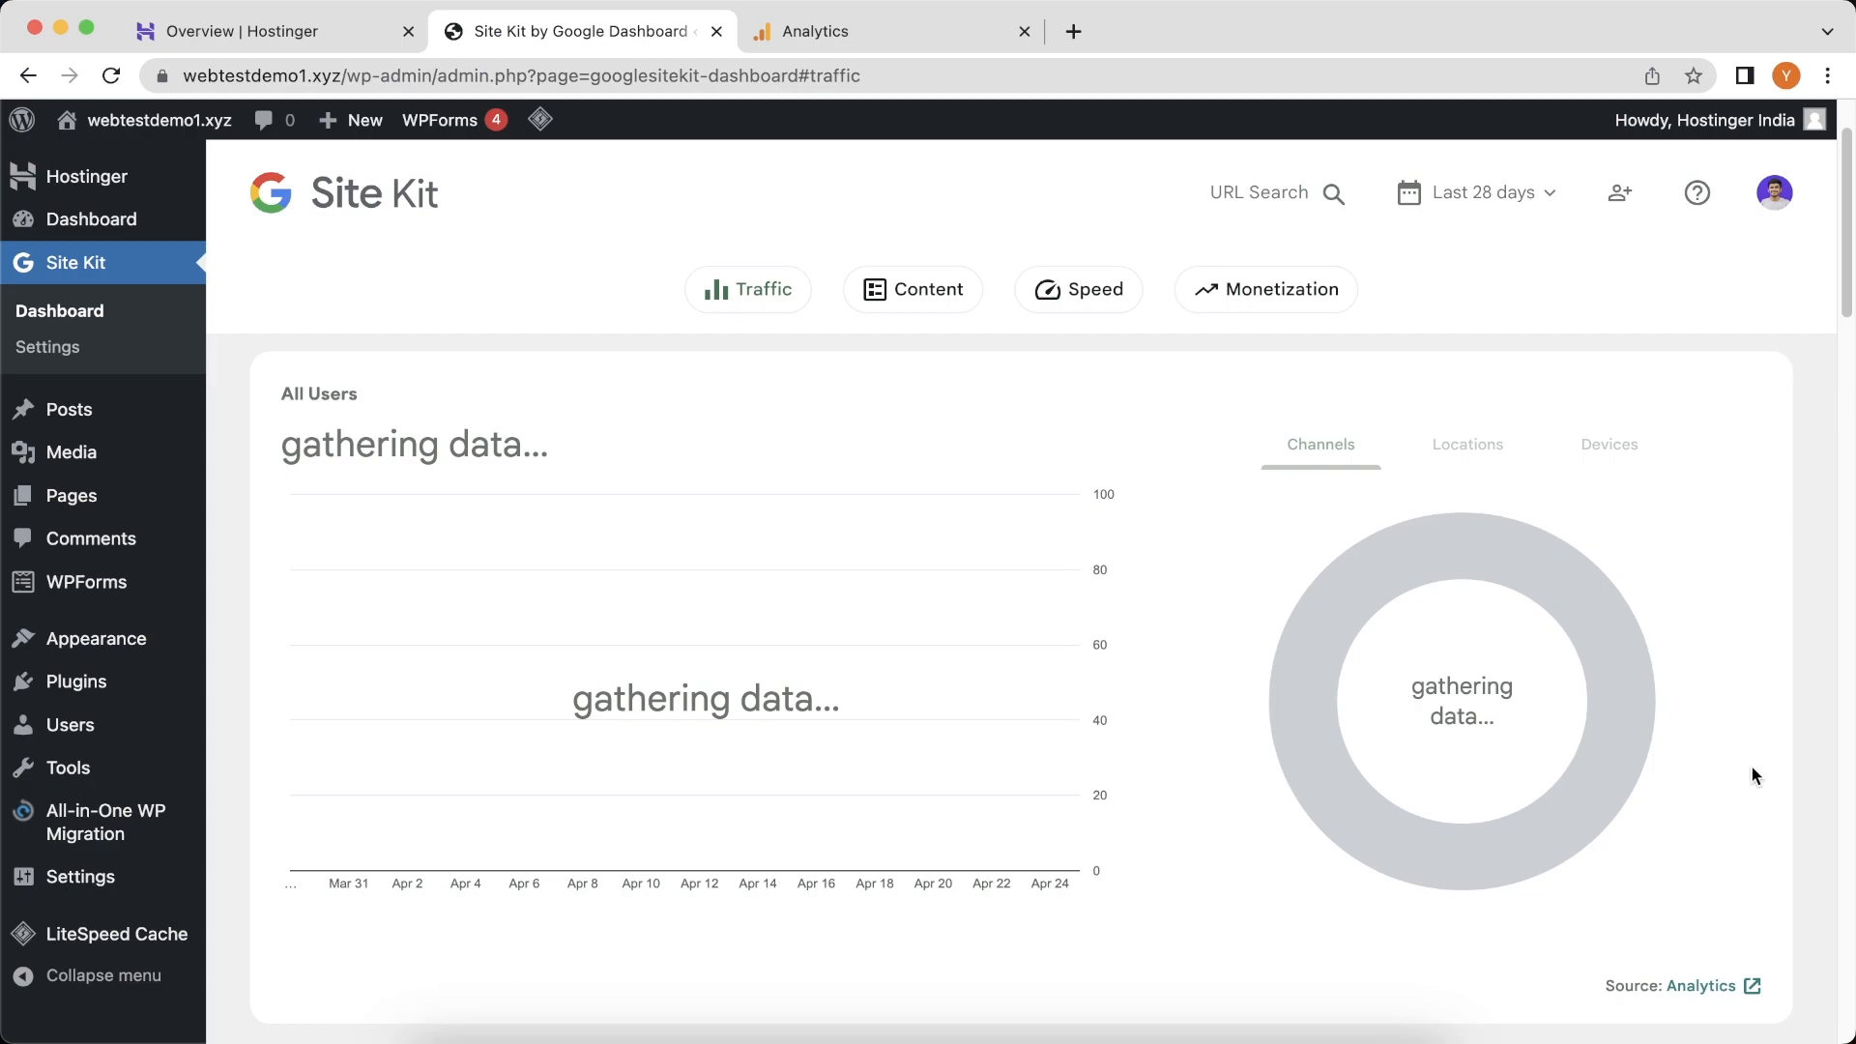
click(1709, 986)
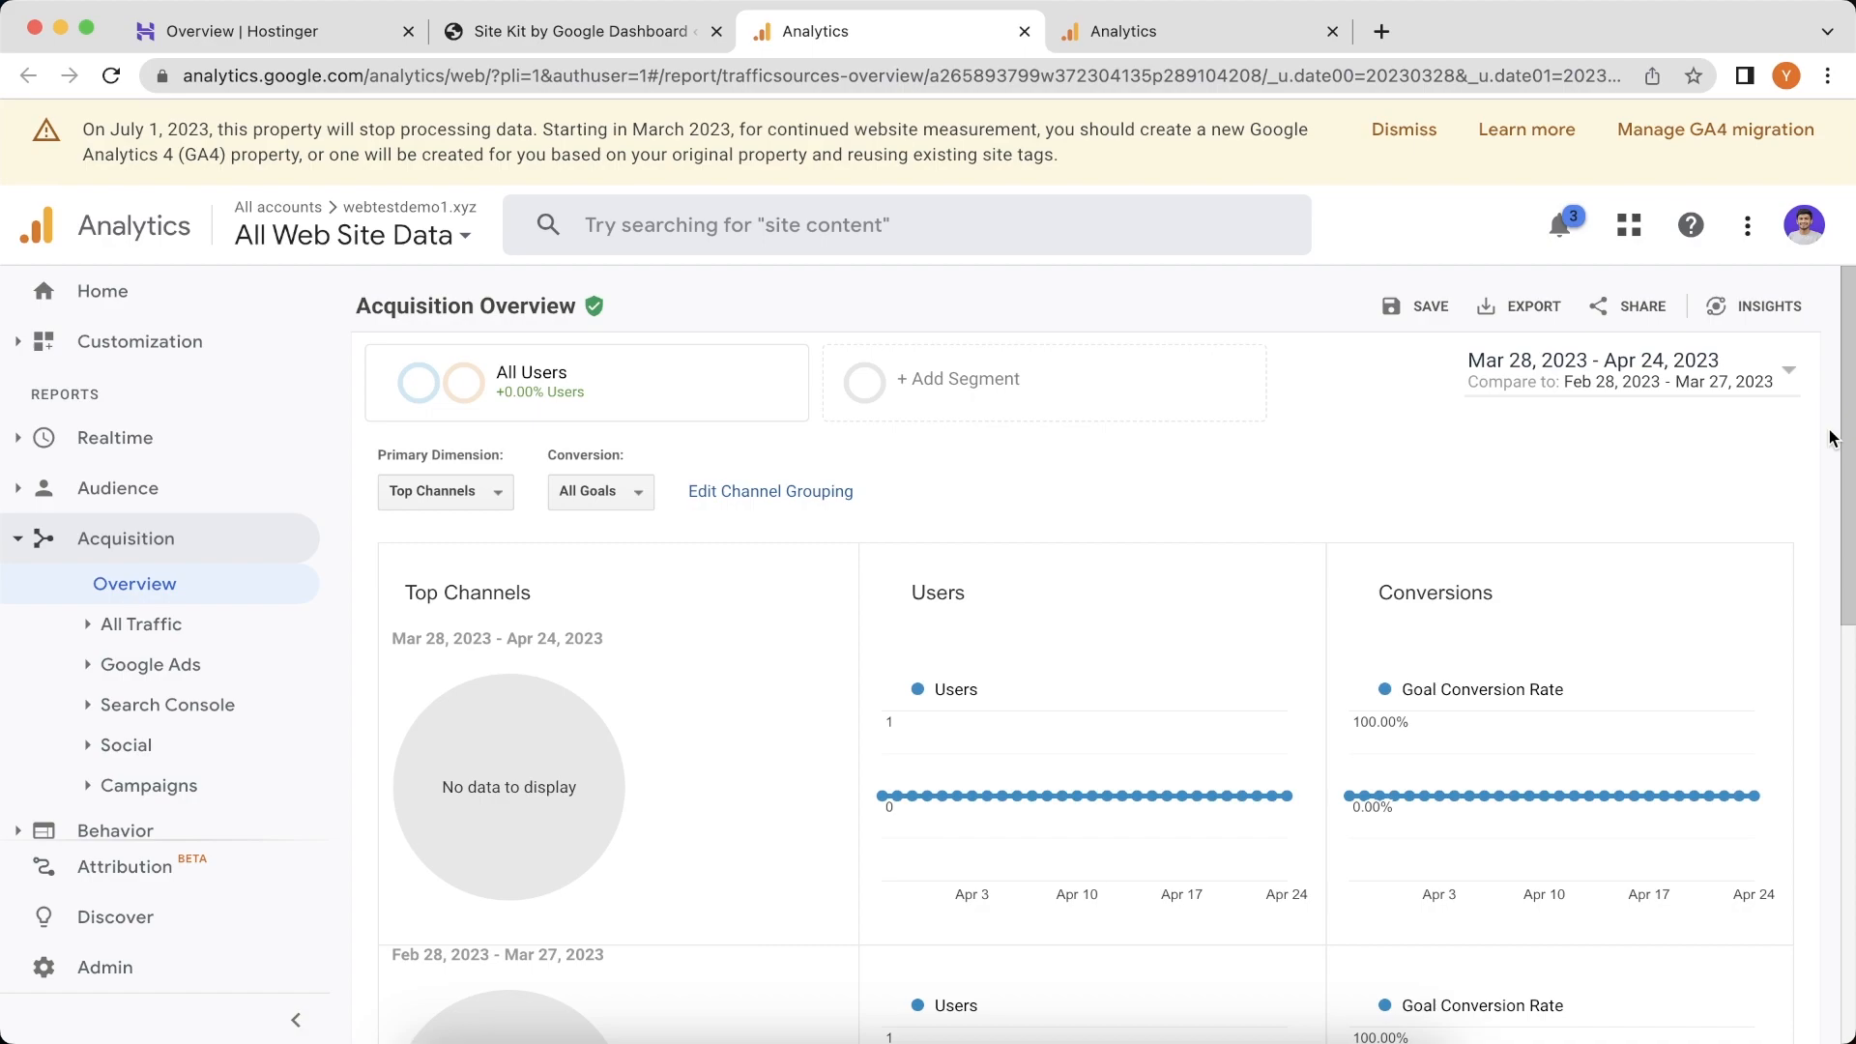
scroll(1830, 438, down, 3)
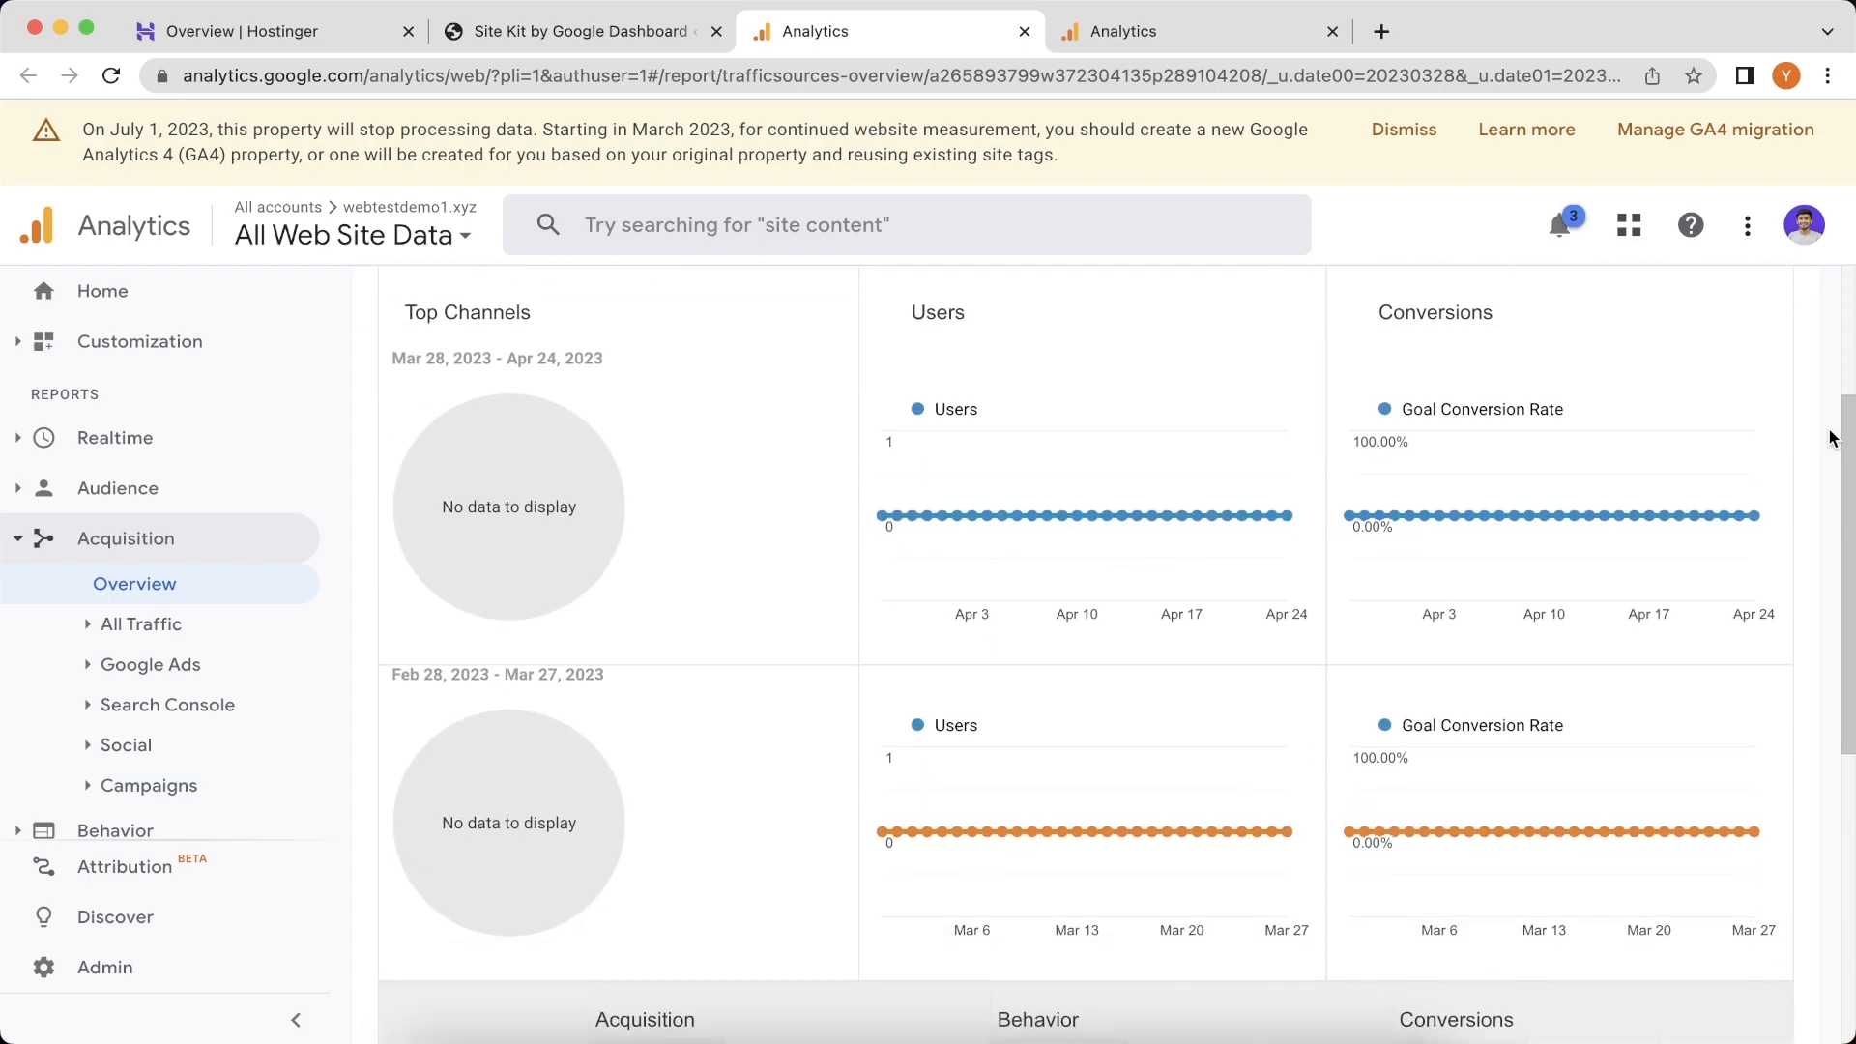
scroll(1830, 438, down, 6)
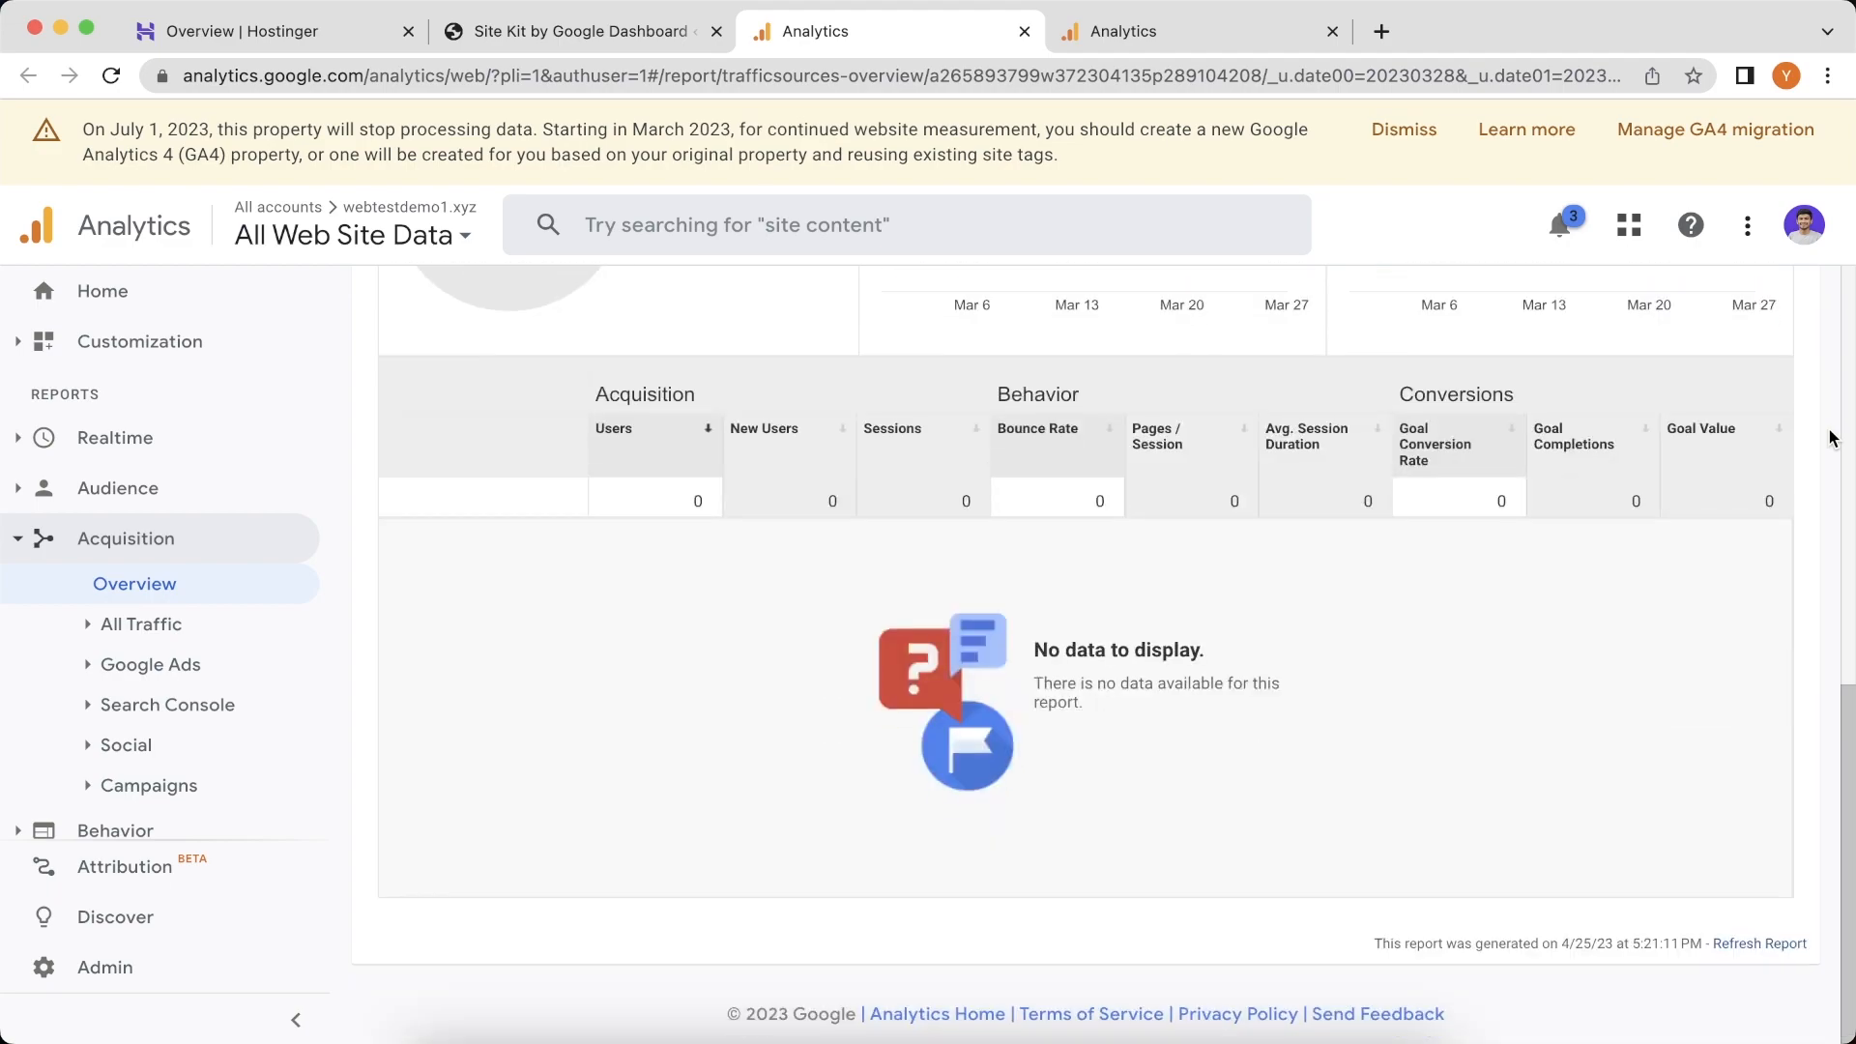
scroll(1830, 438, up, 6)
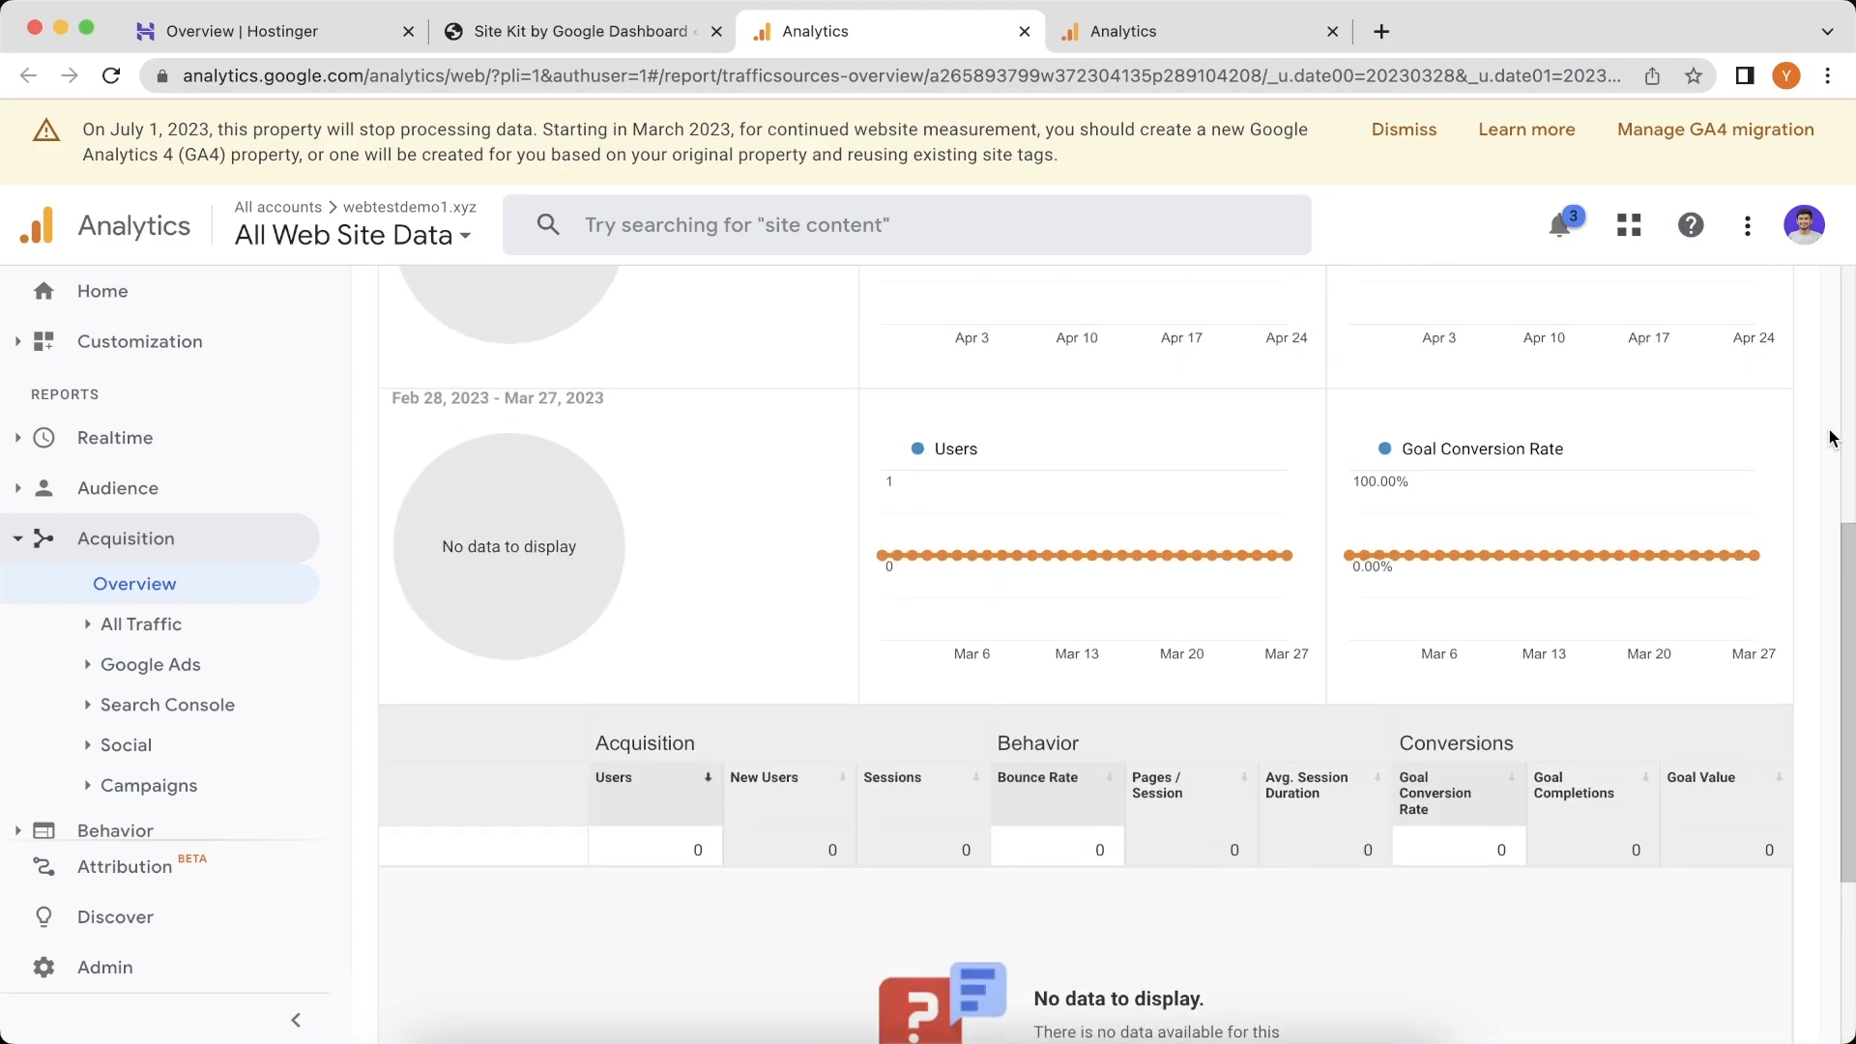
scroll(1830, 438, up, 3)
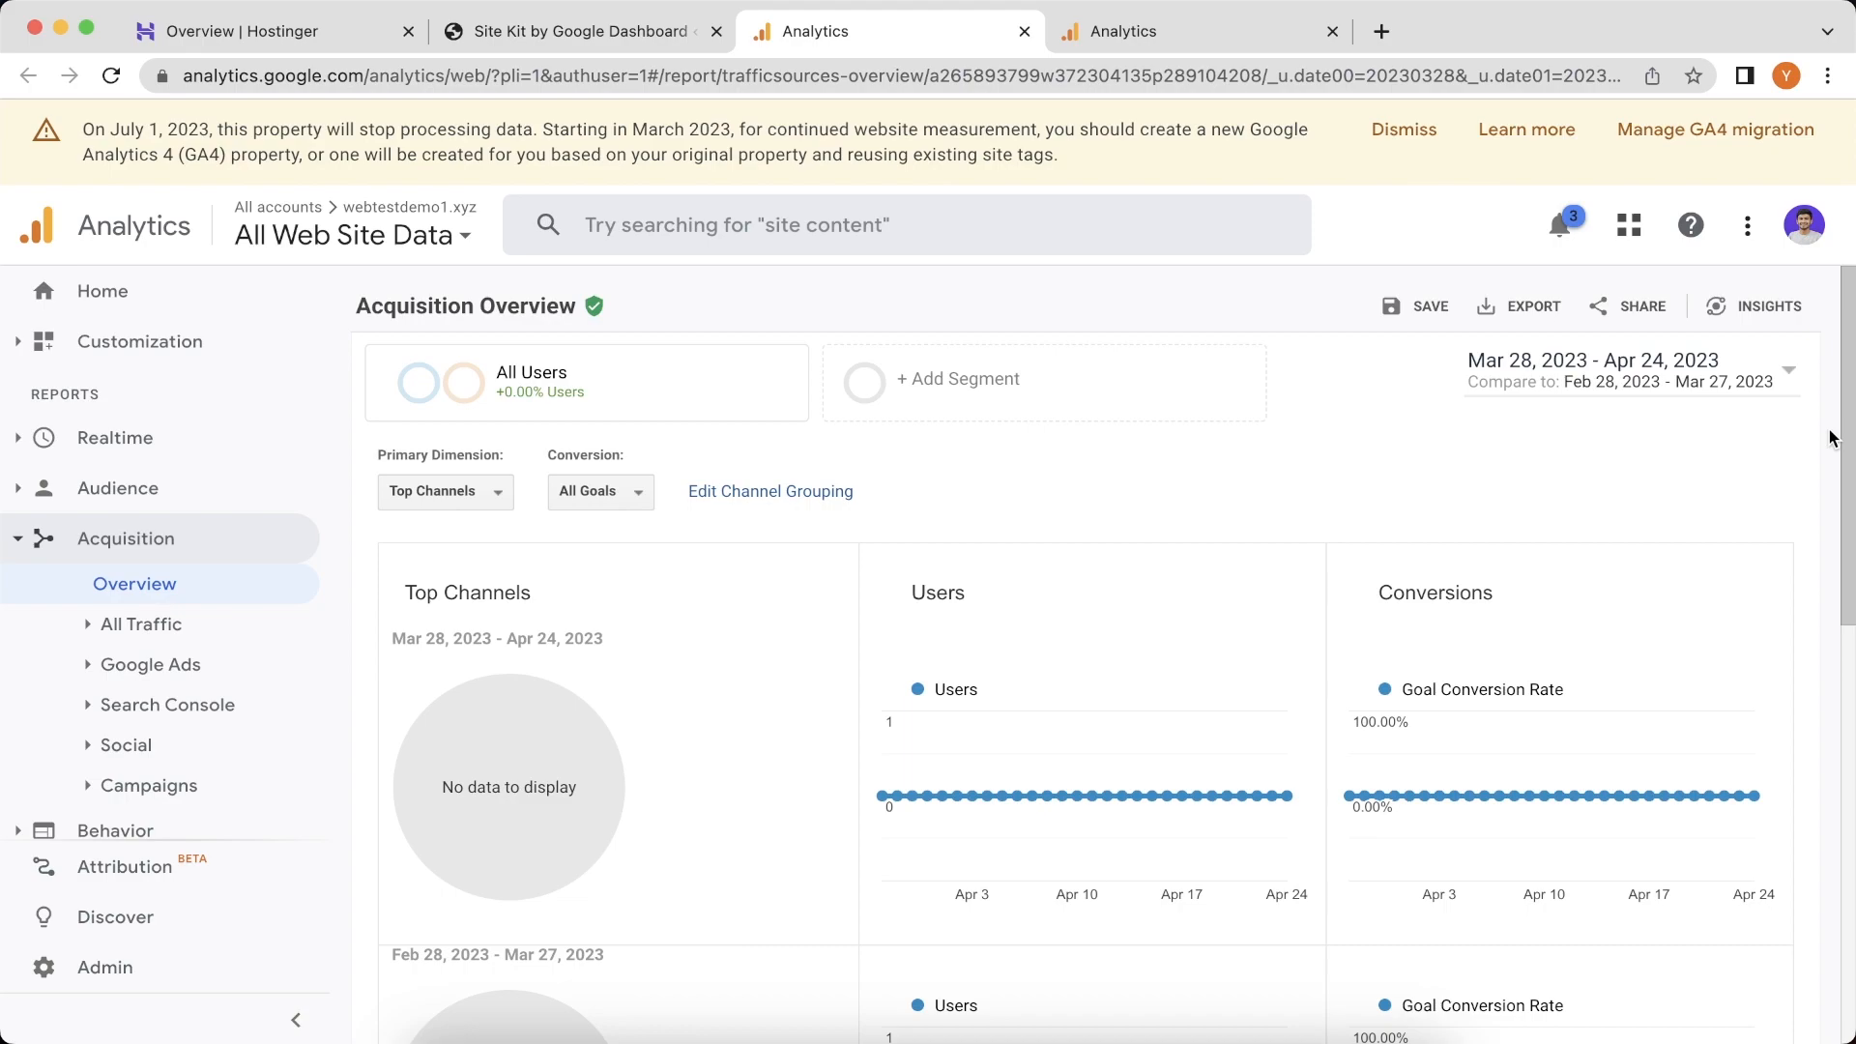
key(super+w)
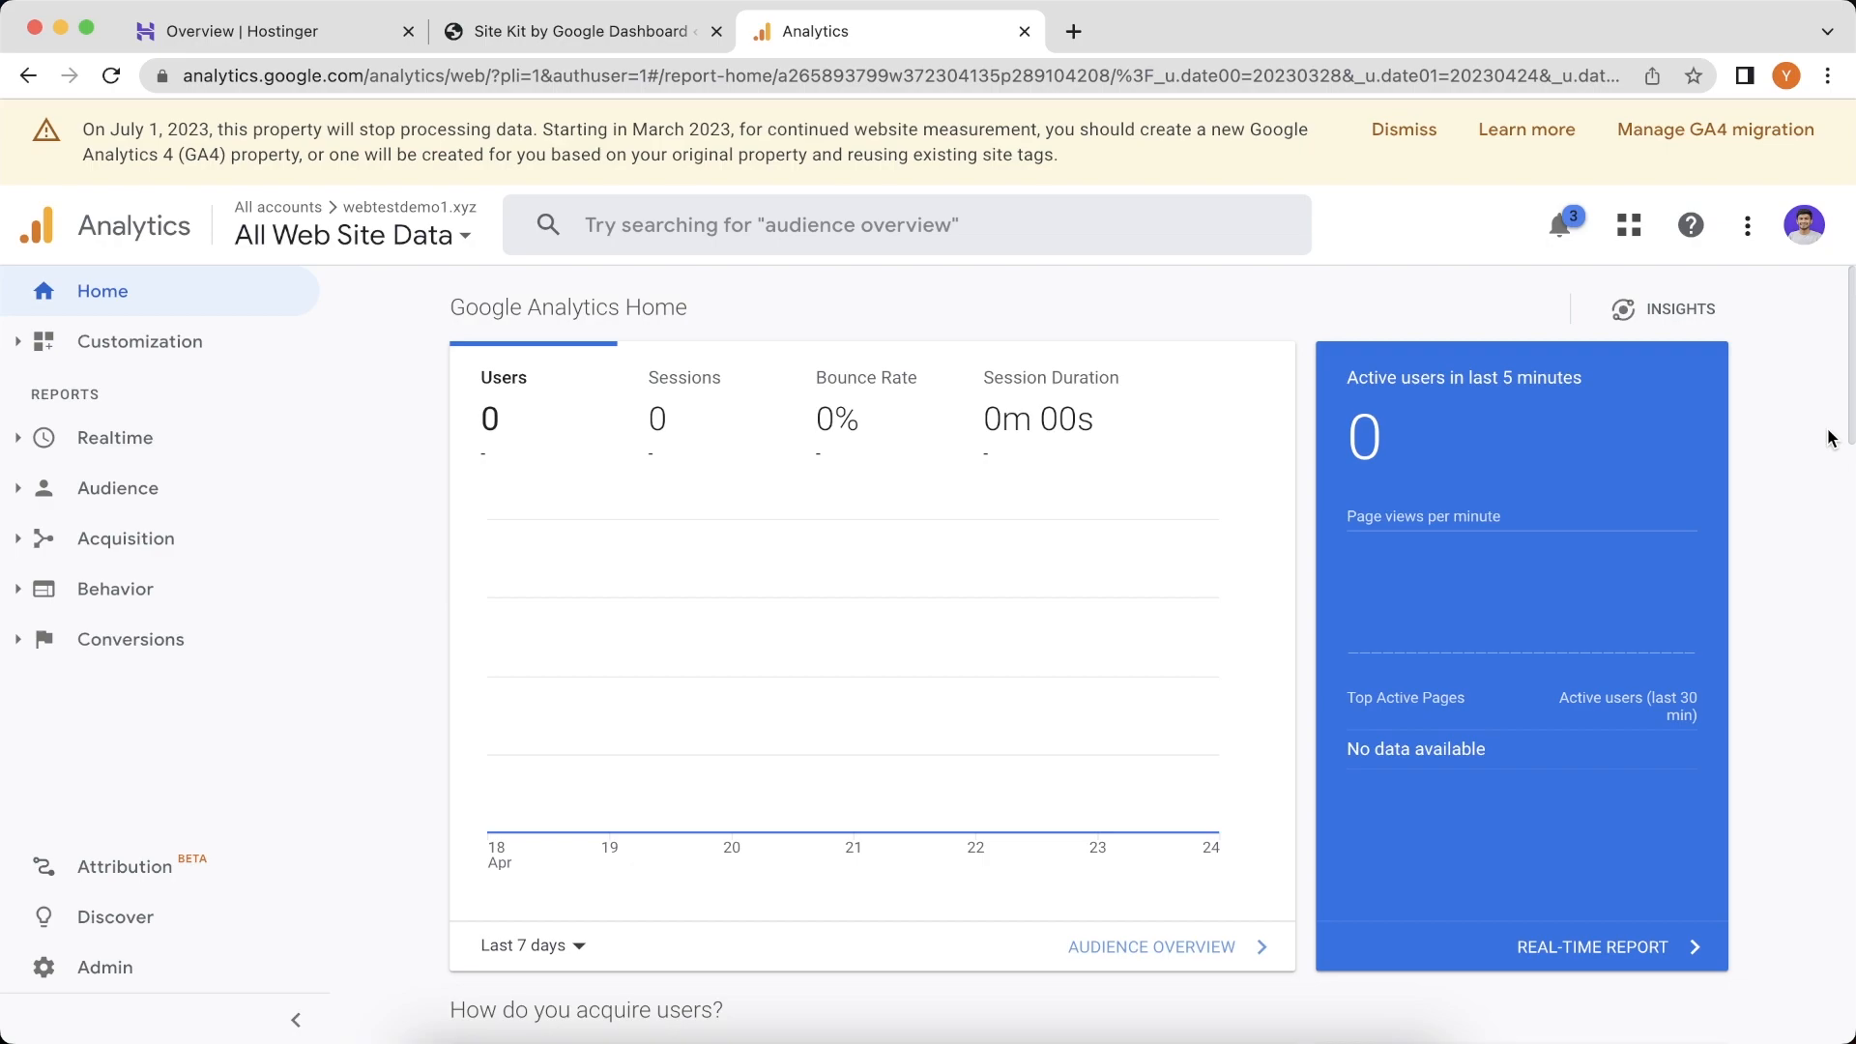
click(1758, 133)
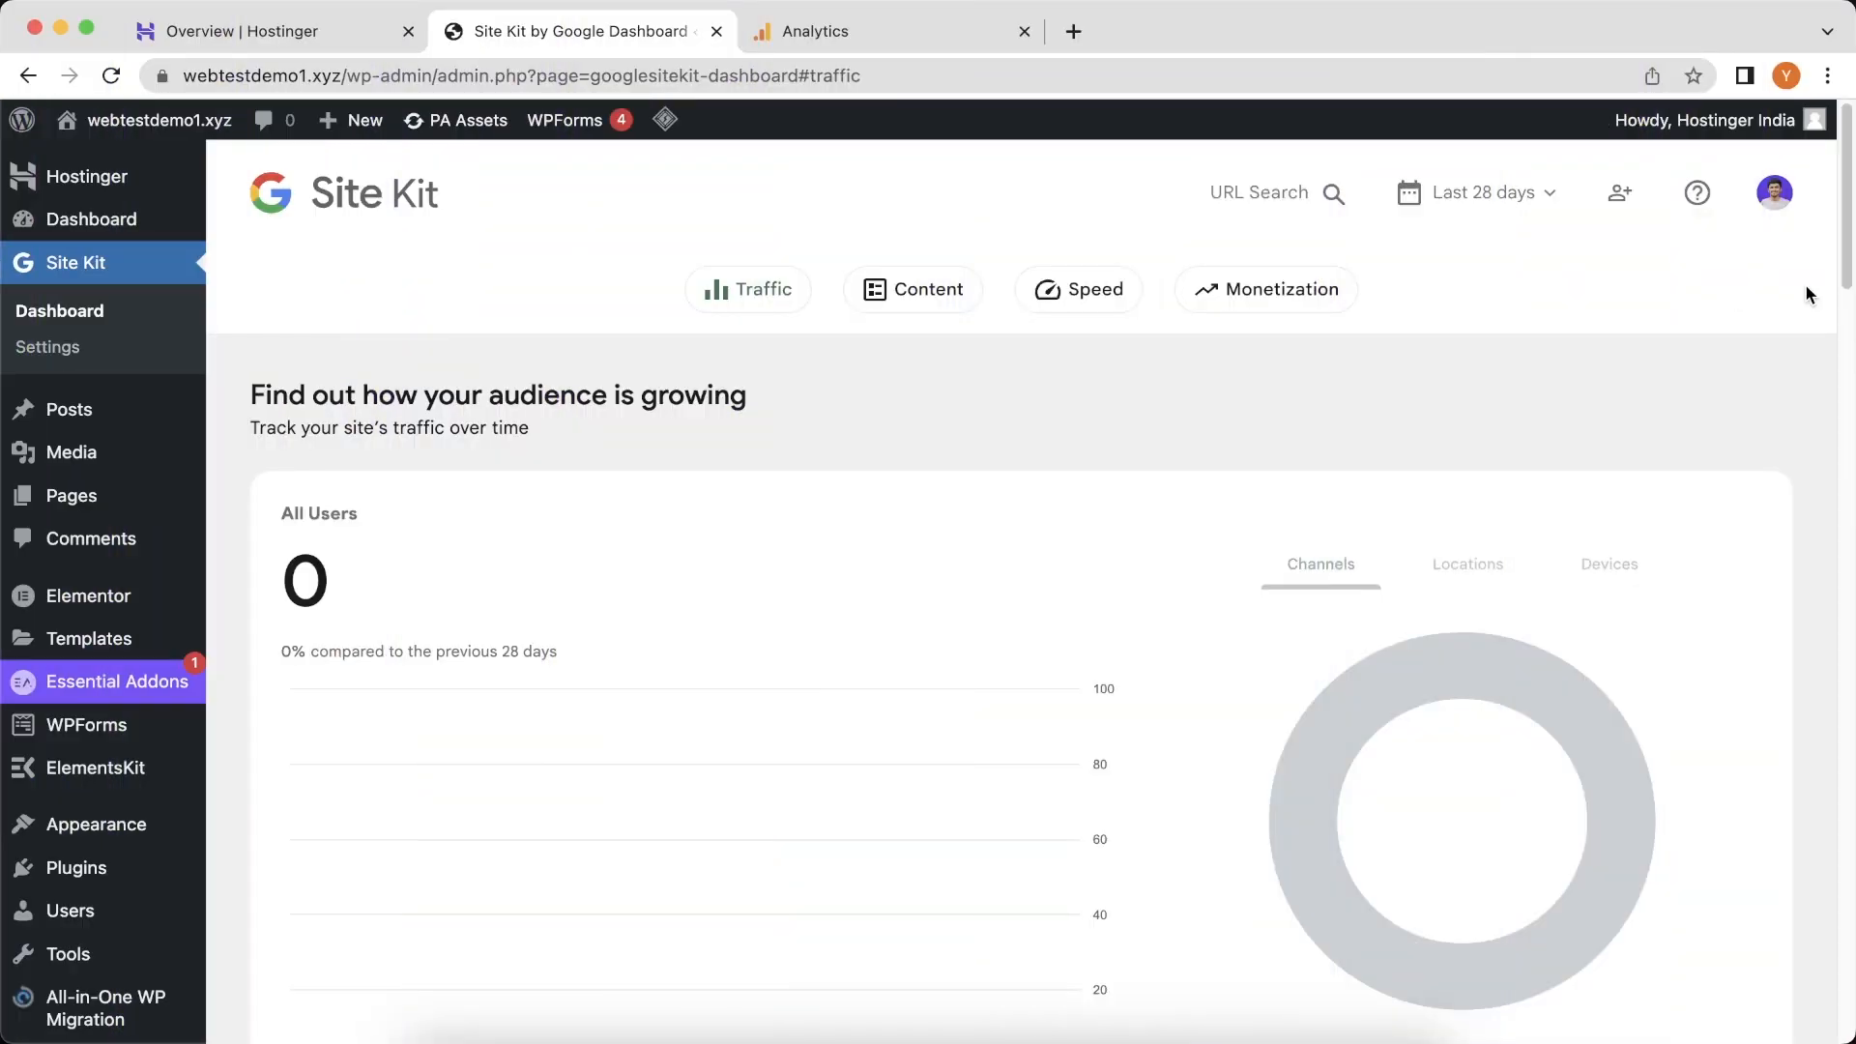
Step: Compare the search traffic graphs for impressions, total clicks and unique visitors from search, and start a new goal in Google Analytics
scroll(1806, 290, down, 10)
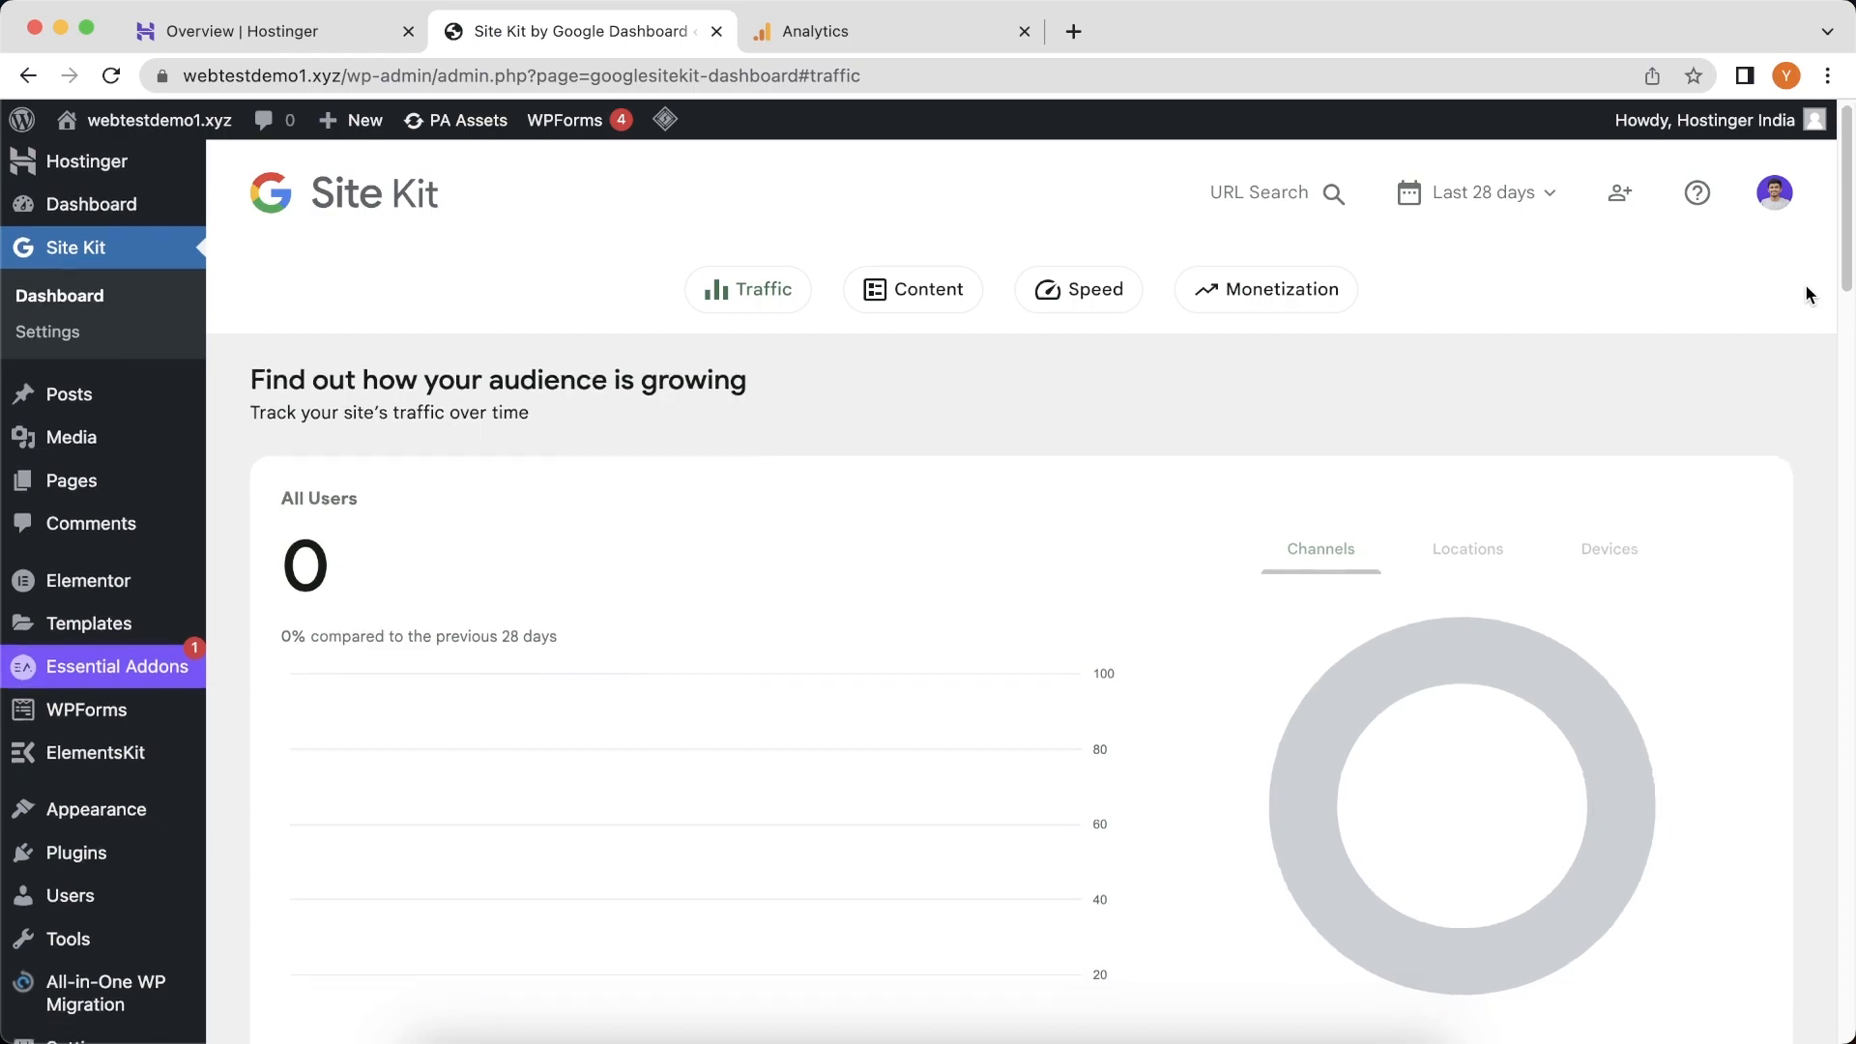
scroll(1806, 295, down, 3)
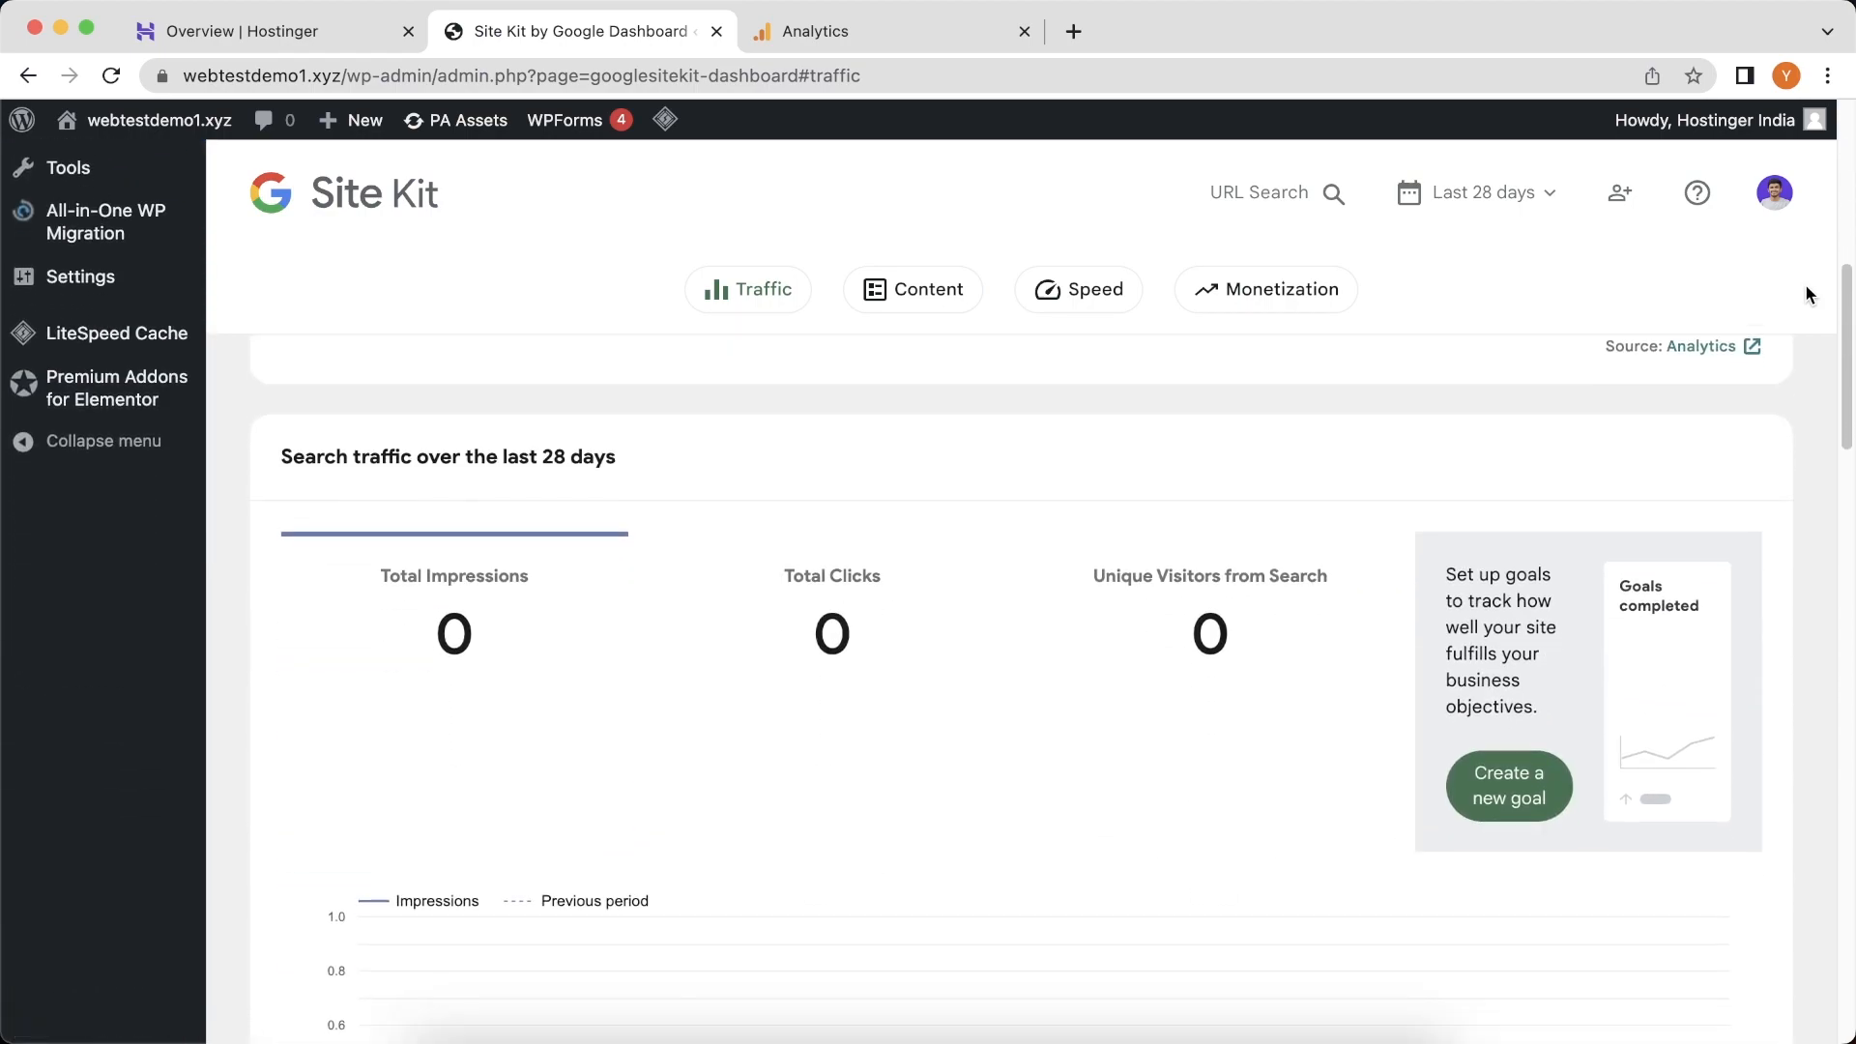
scroll(1808, 294, down, 1)
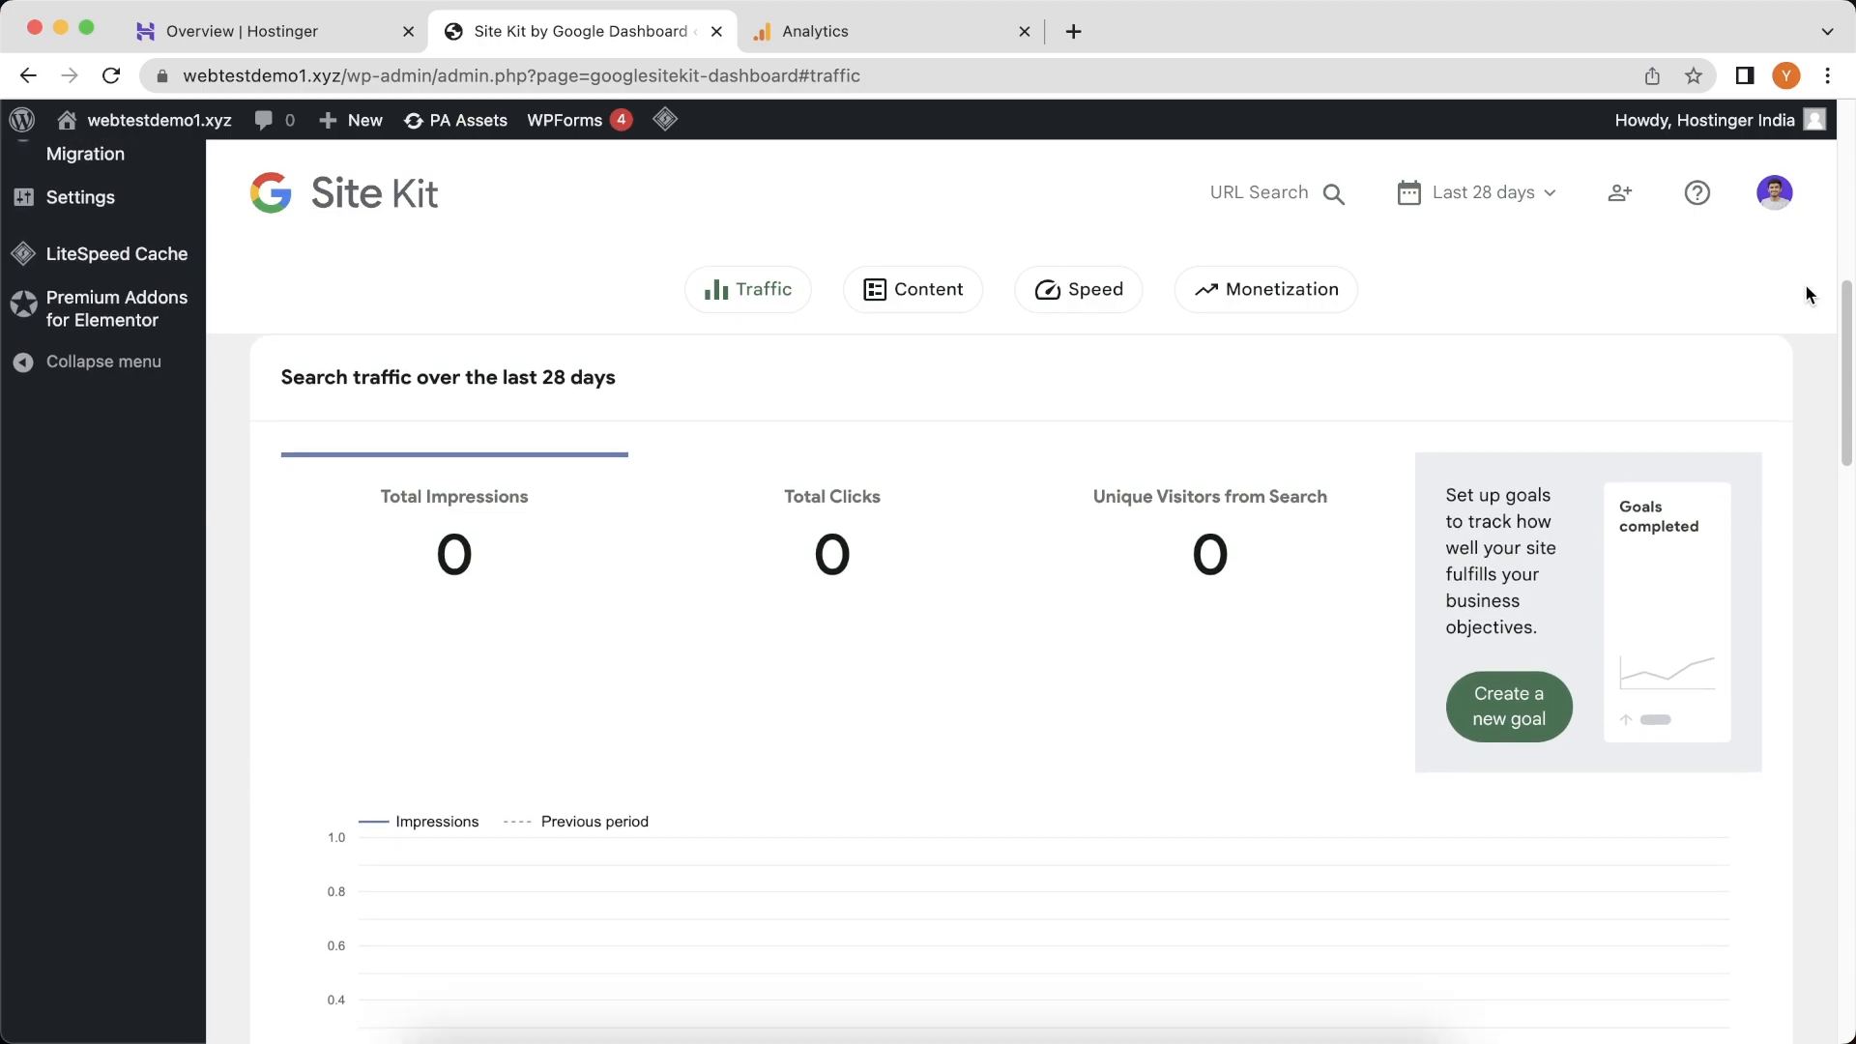
scroll(1814, 571, down, 2)
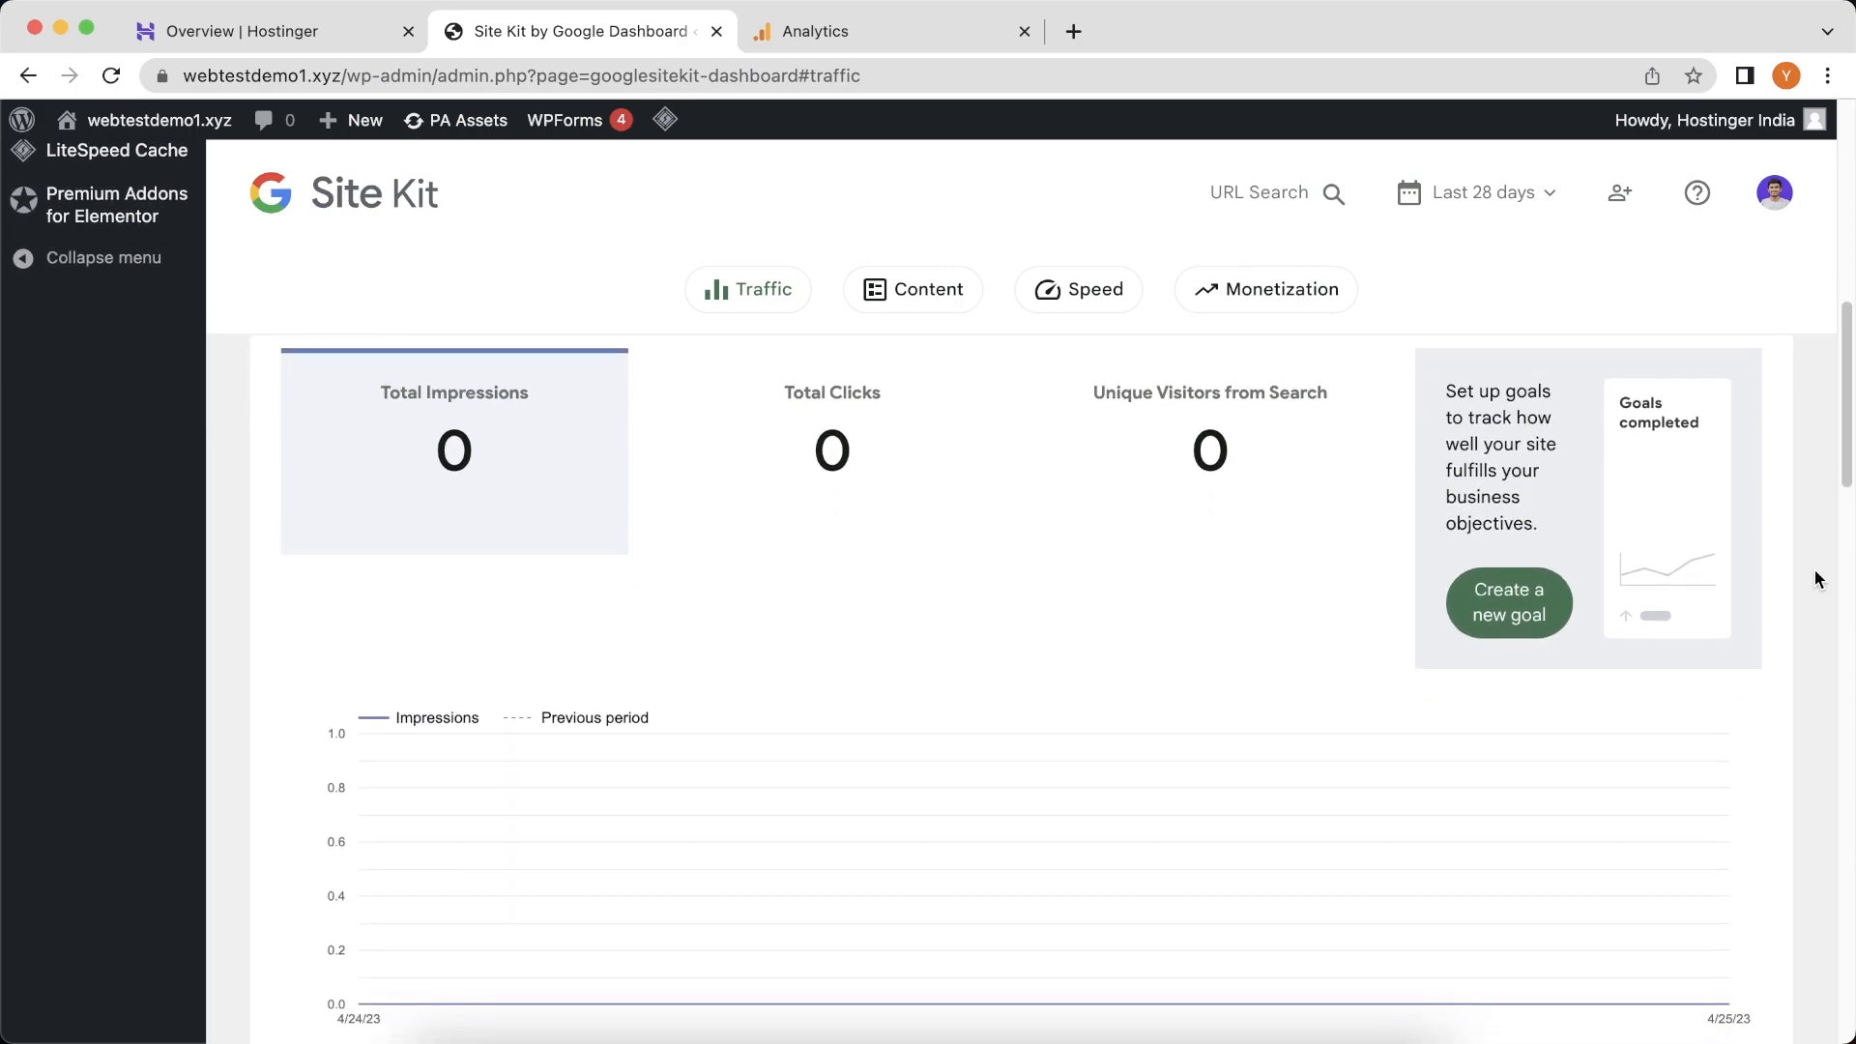
scroll(1814, 571, up, 1)
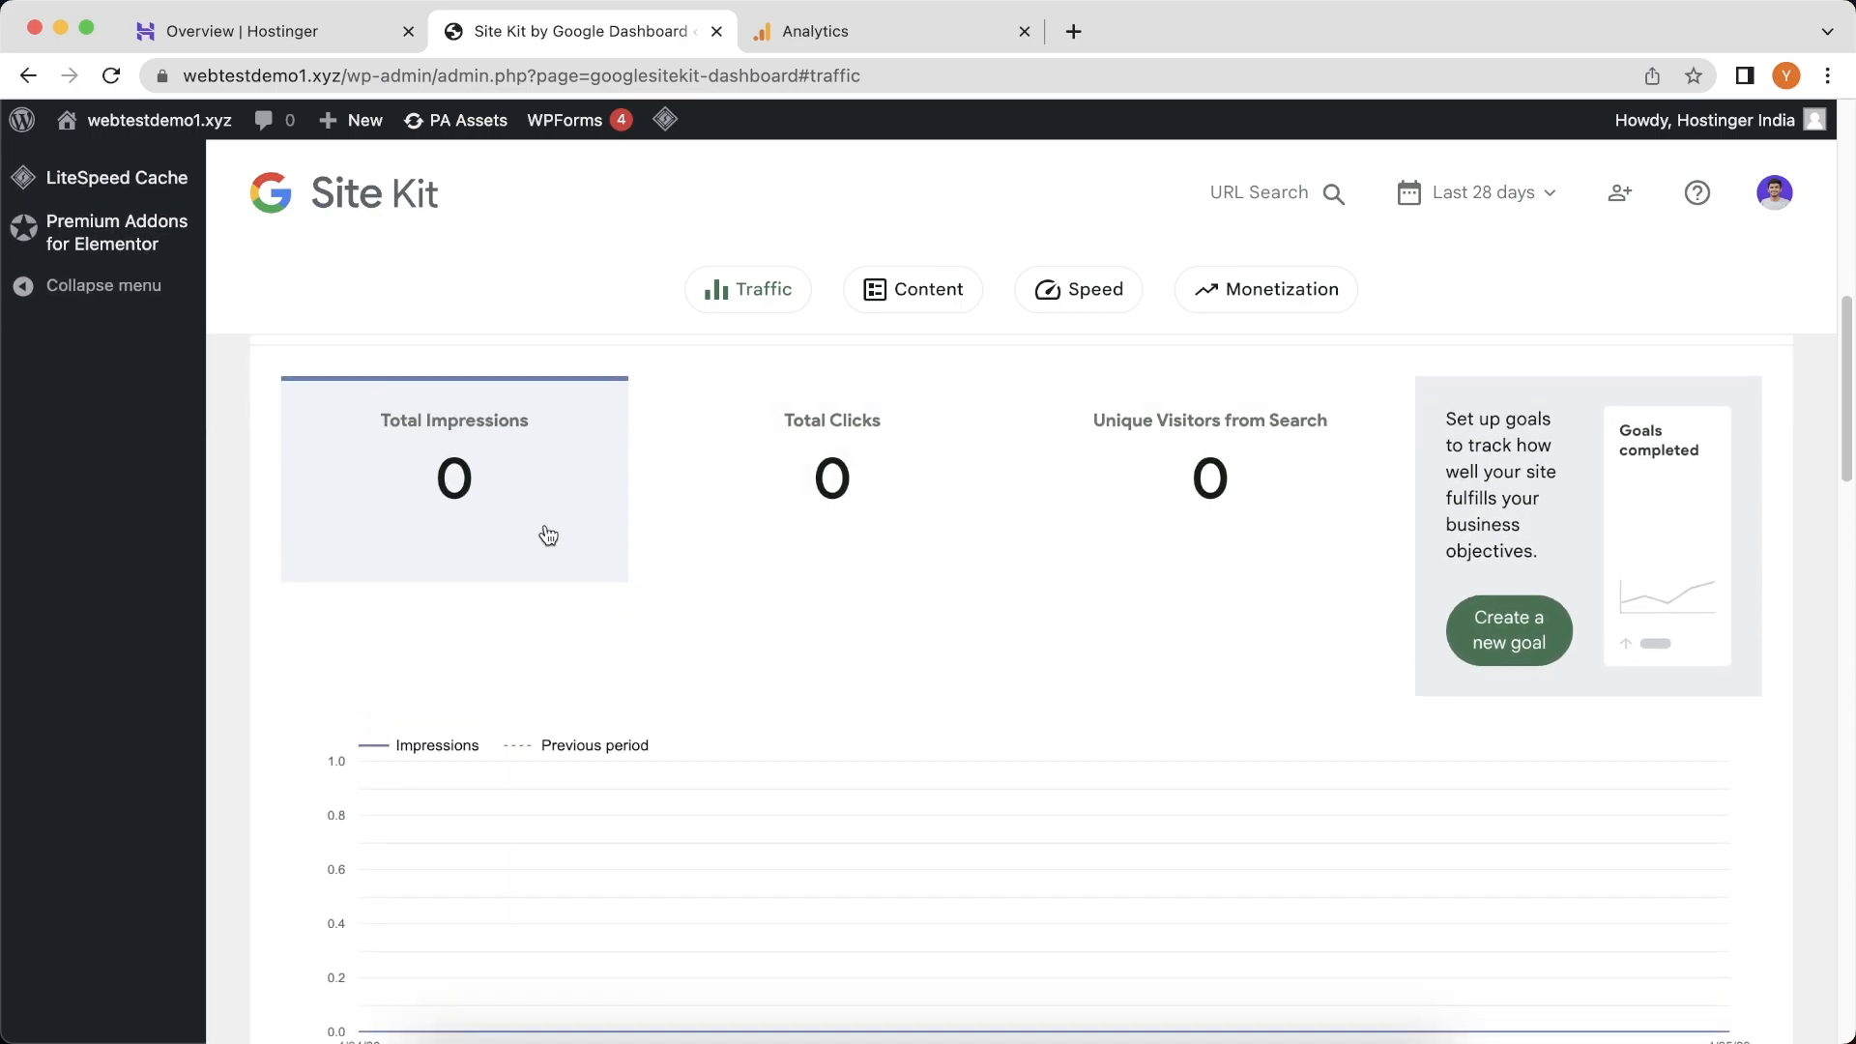
click(875, 525)
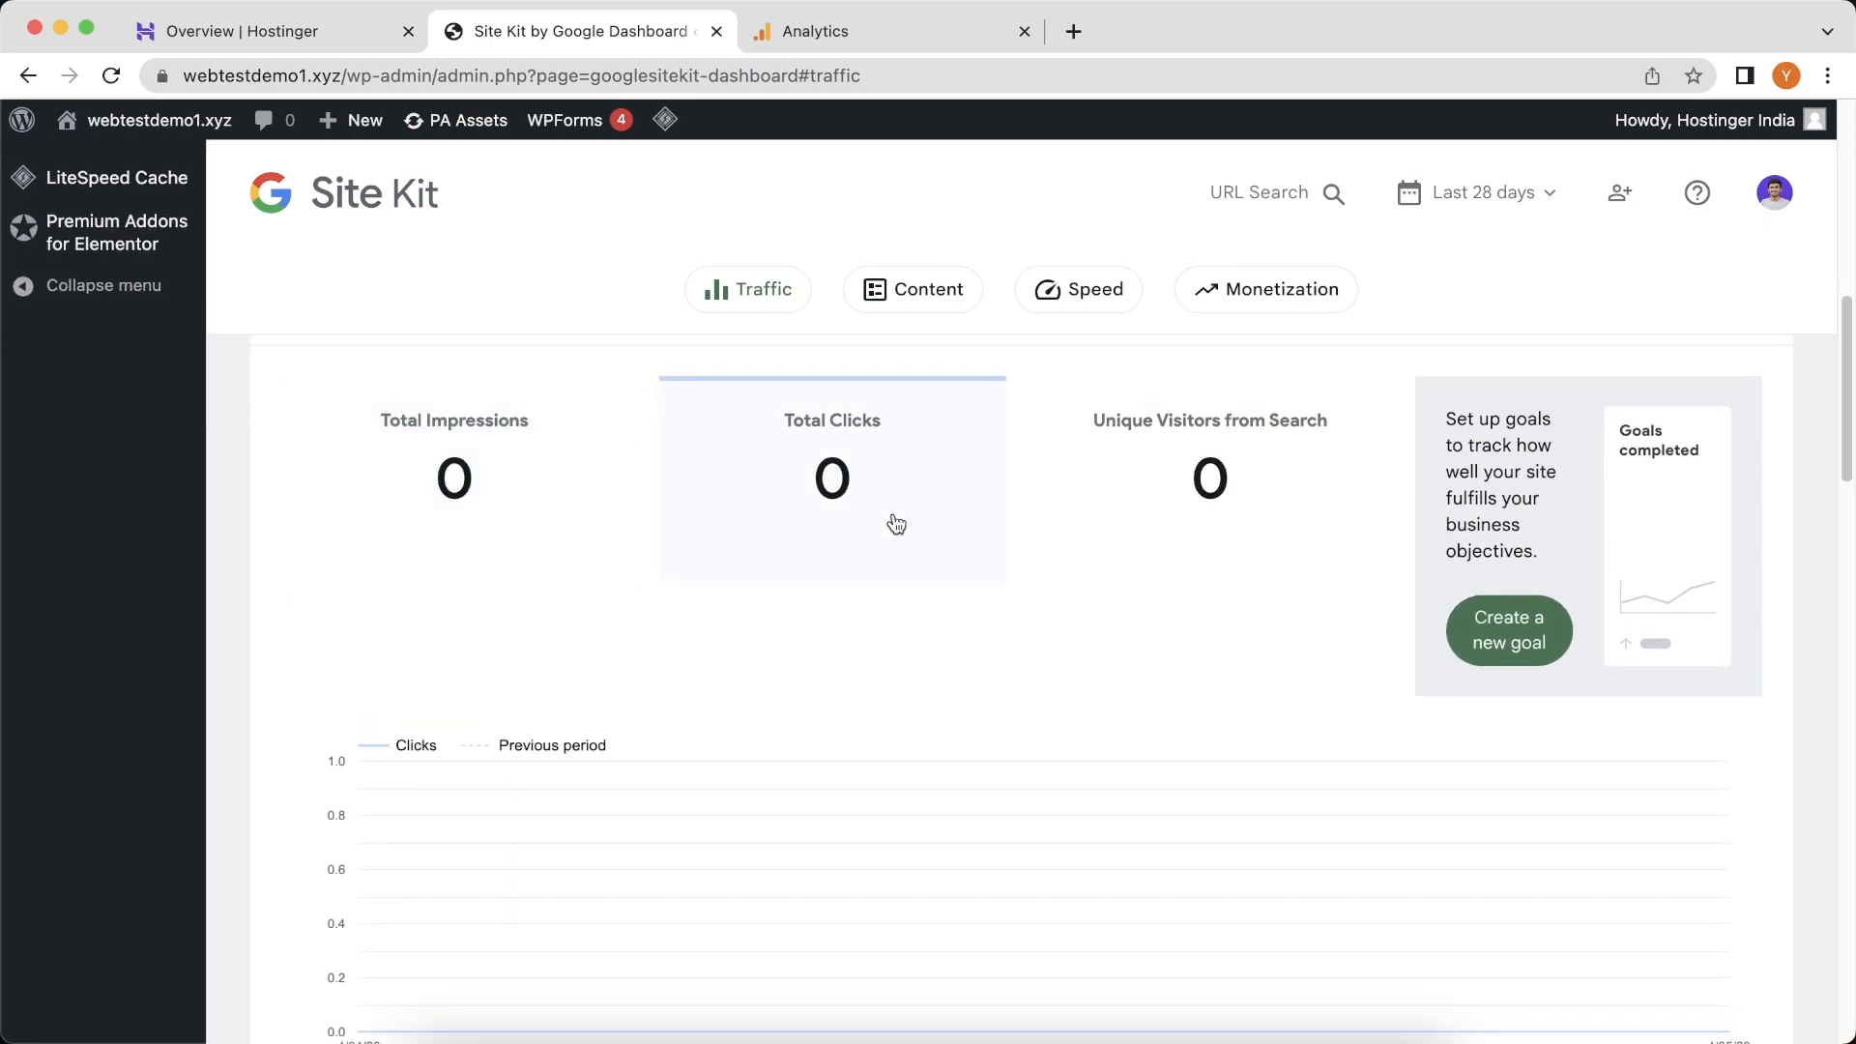
click(1249, 486)
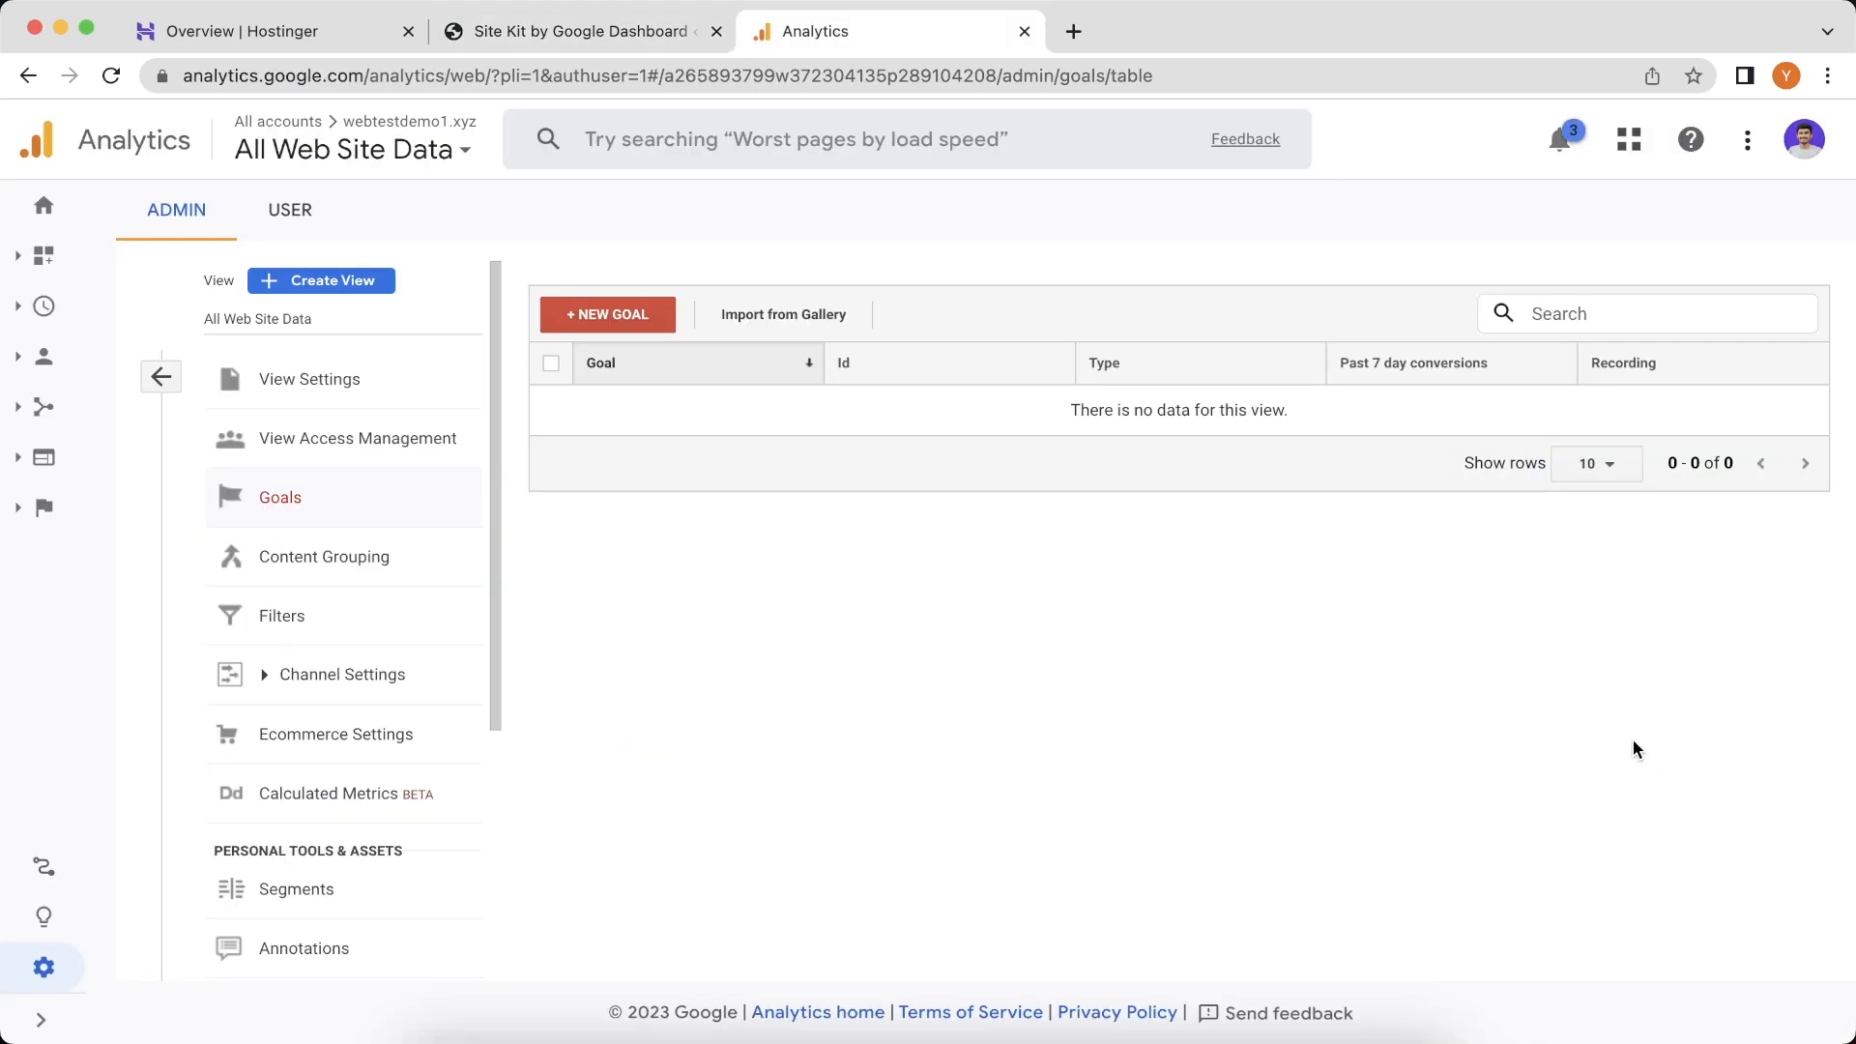
click(608, 314)
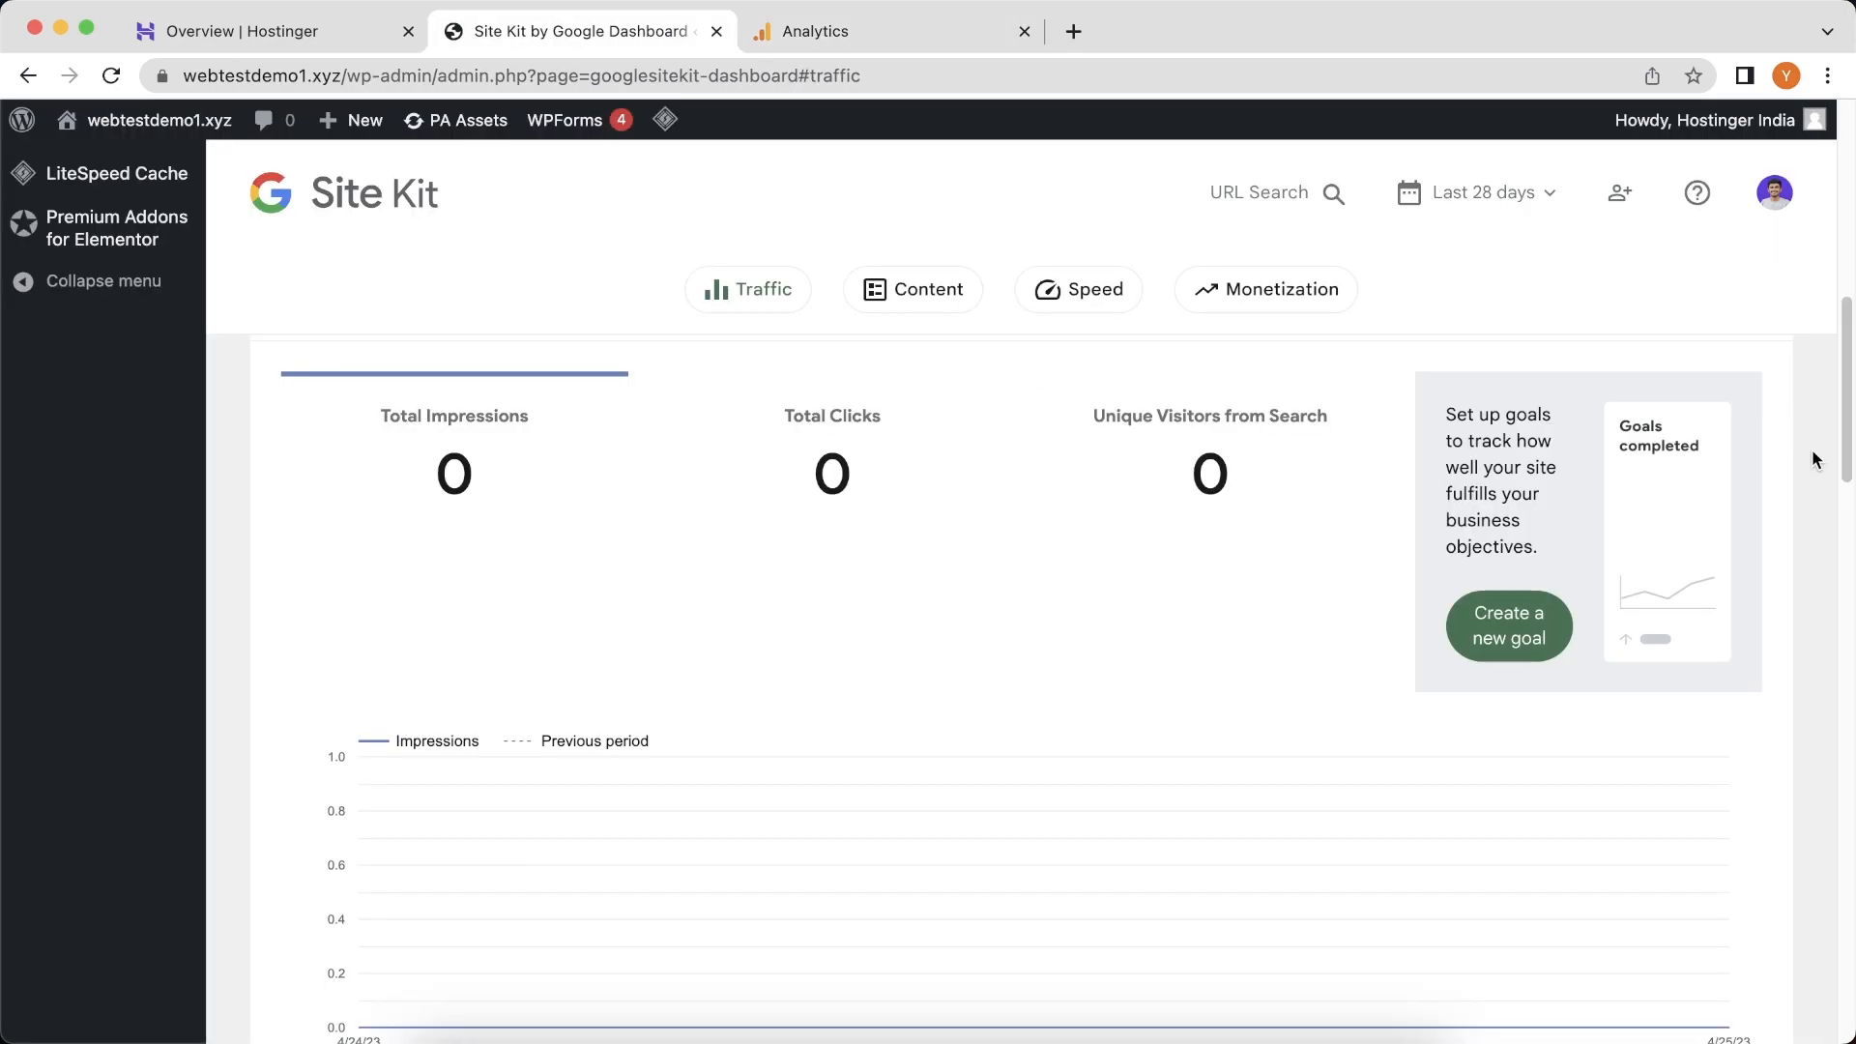
Step: Open the search traffic's source report in Search Console and view its Sitemaps and URL inspection sections
scroll(1812, 448, down, 3)
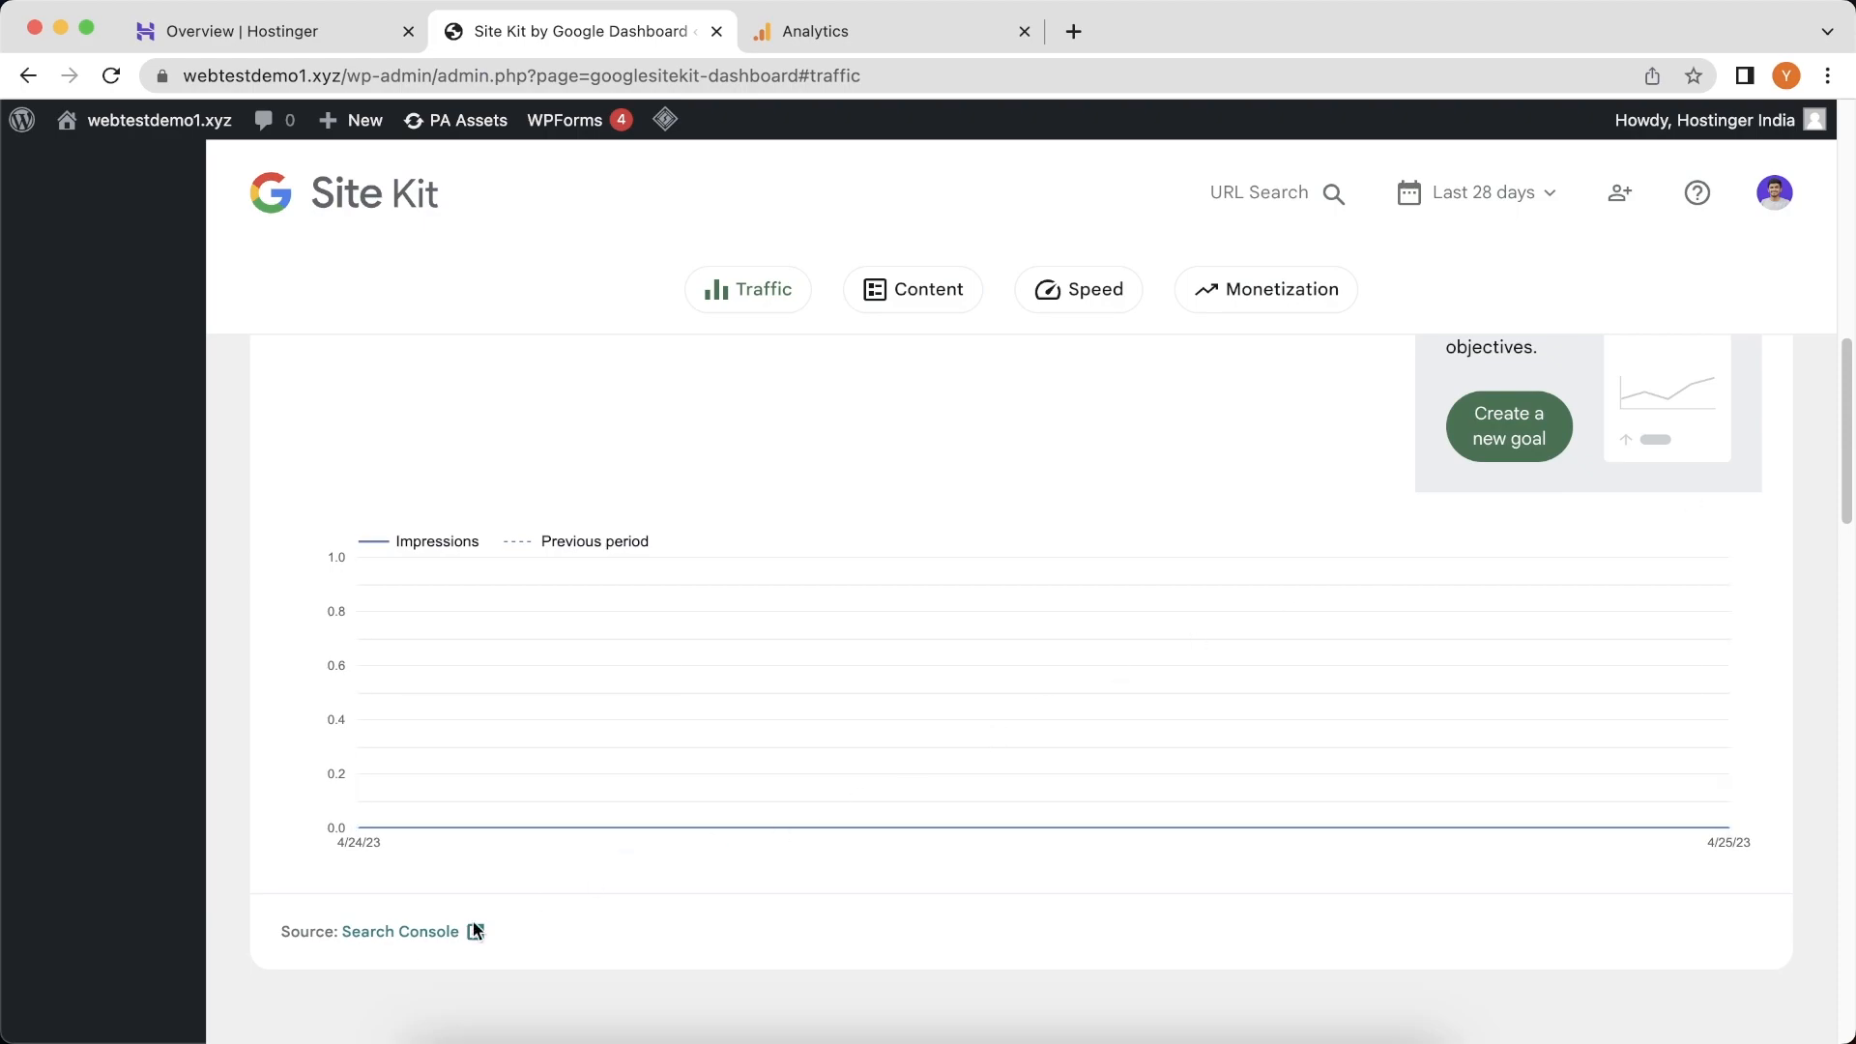
click(410, 940)
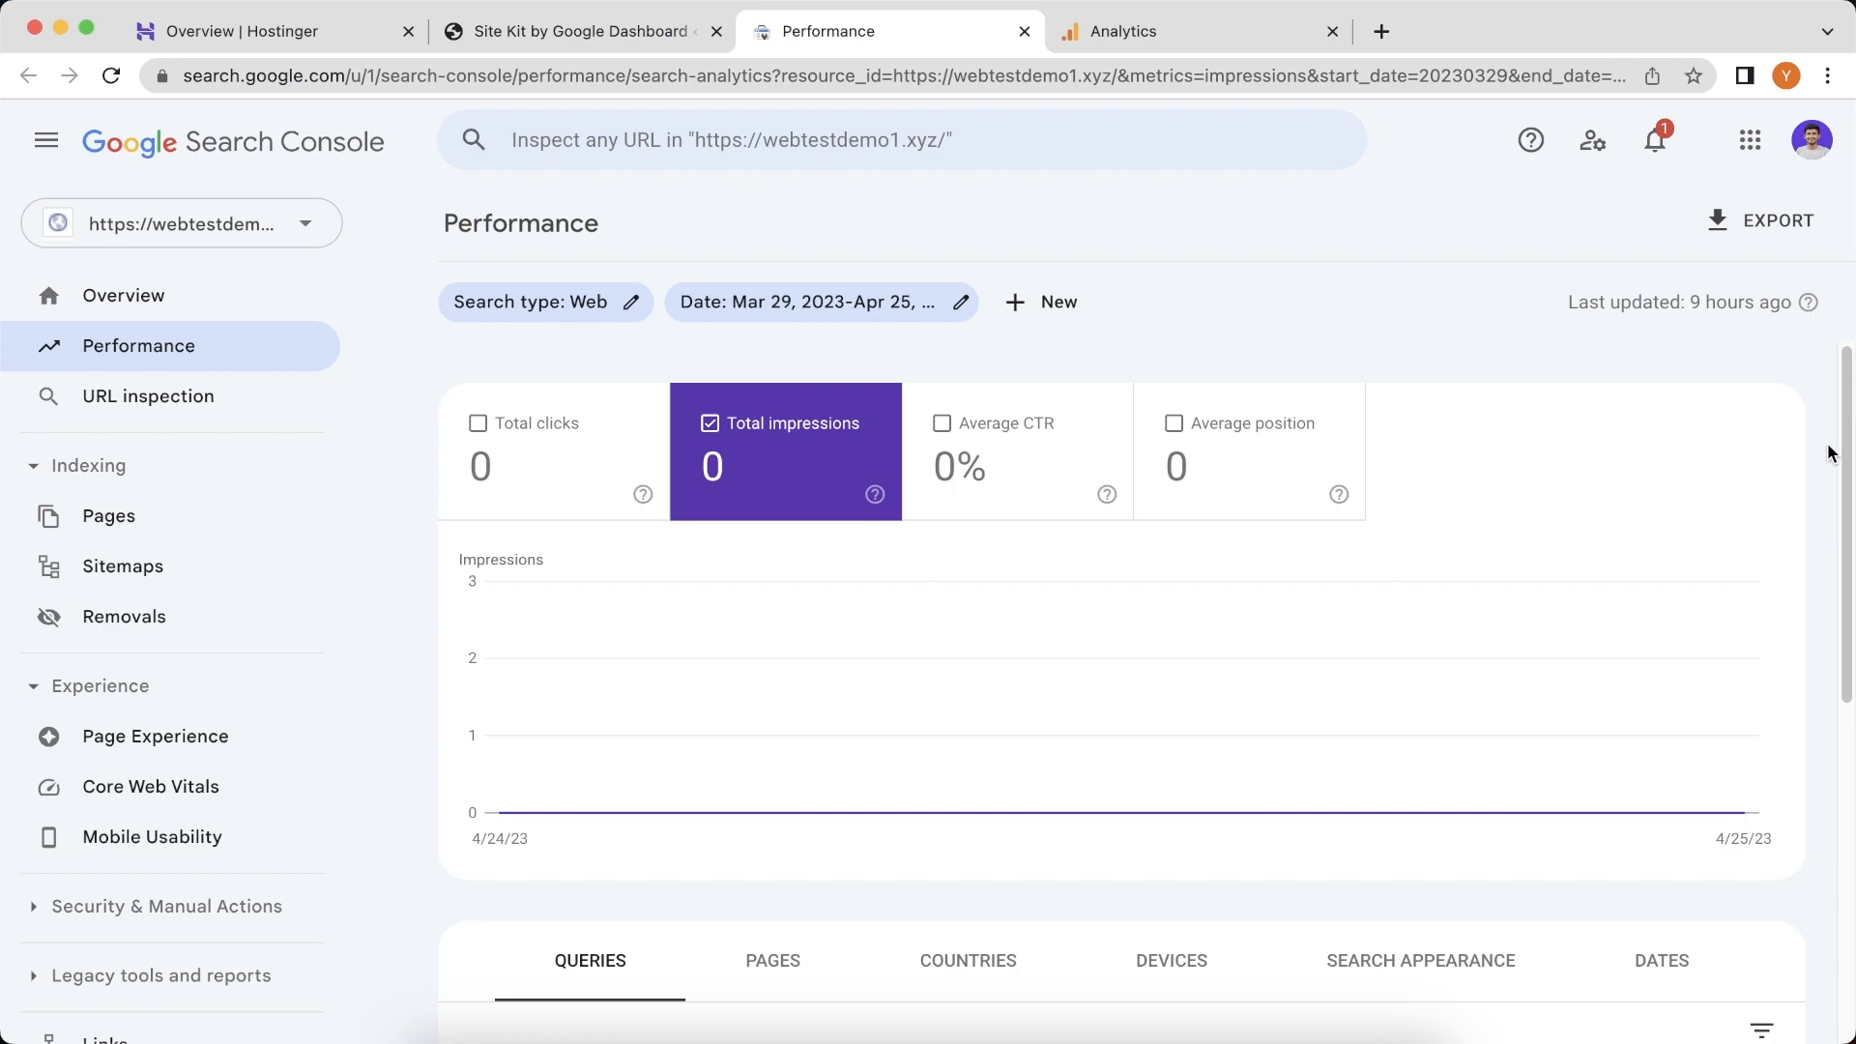
click(123, 570)
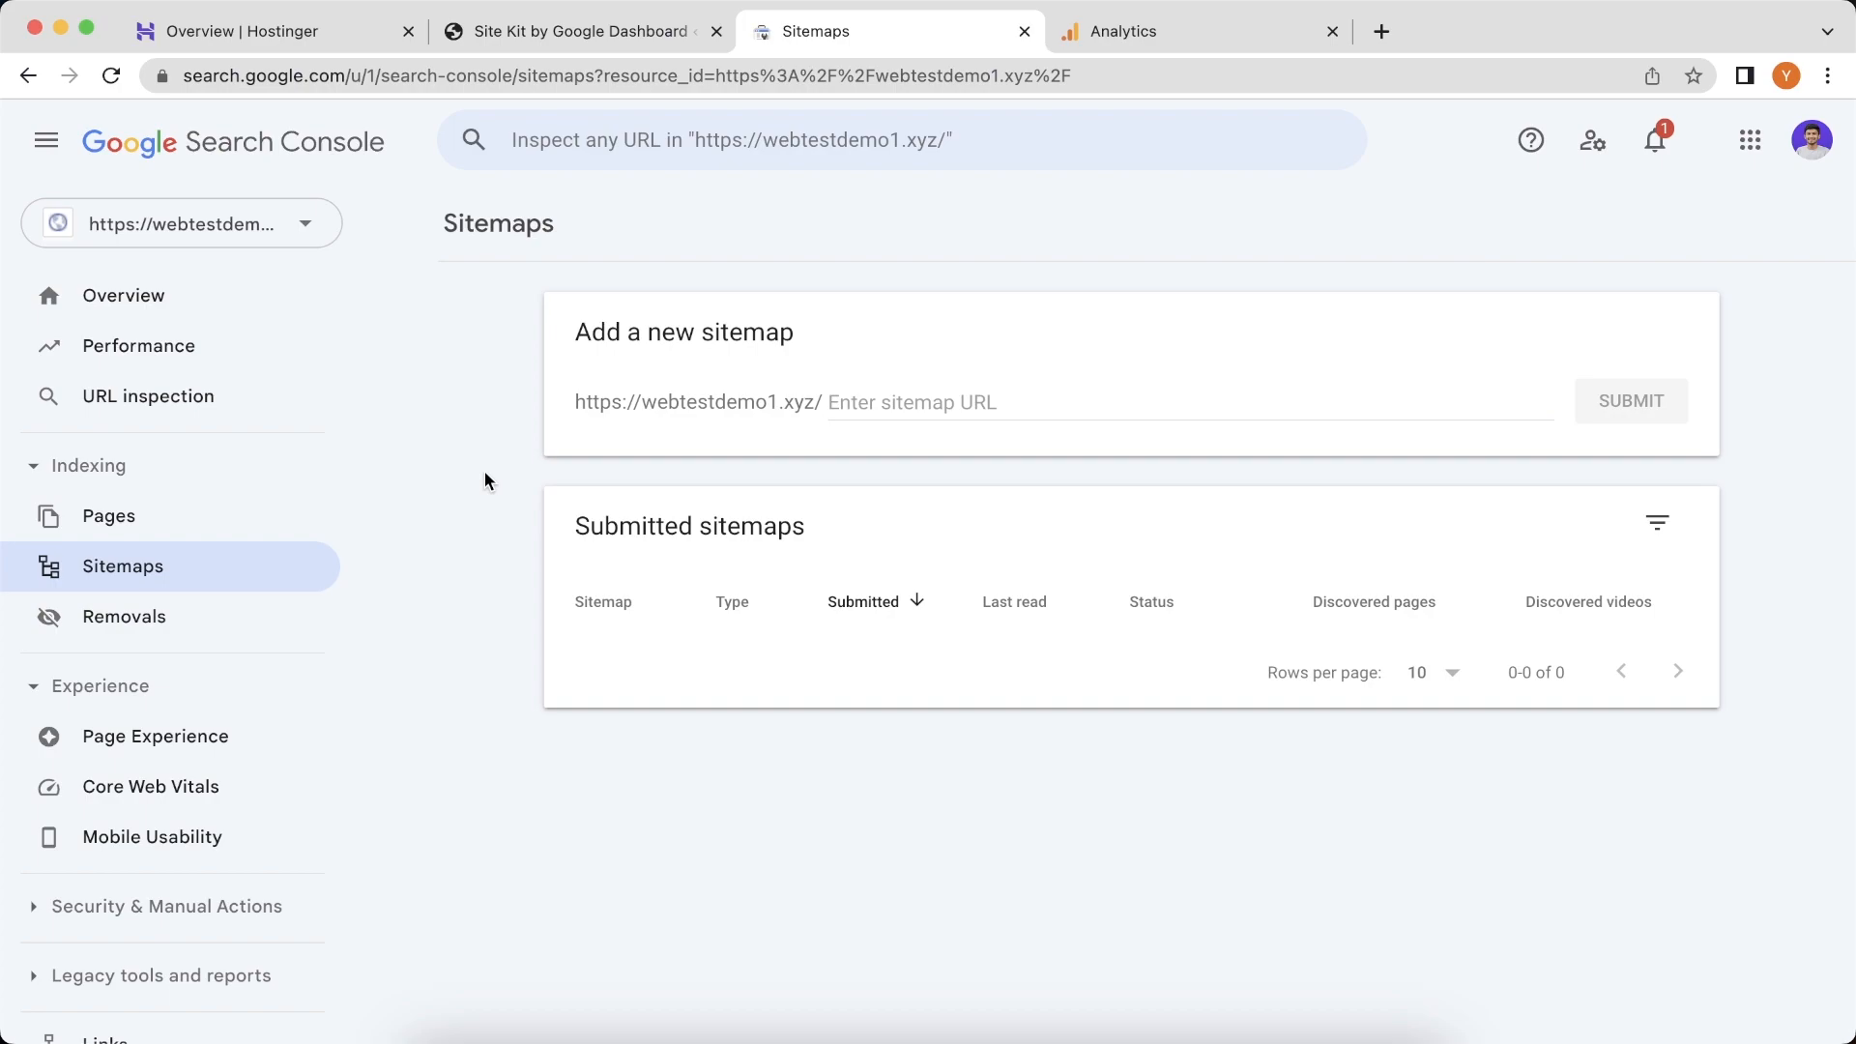
click(172, 399)
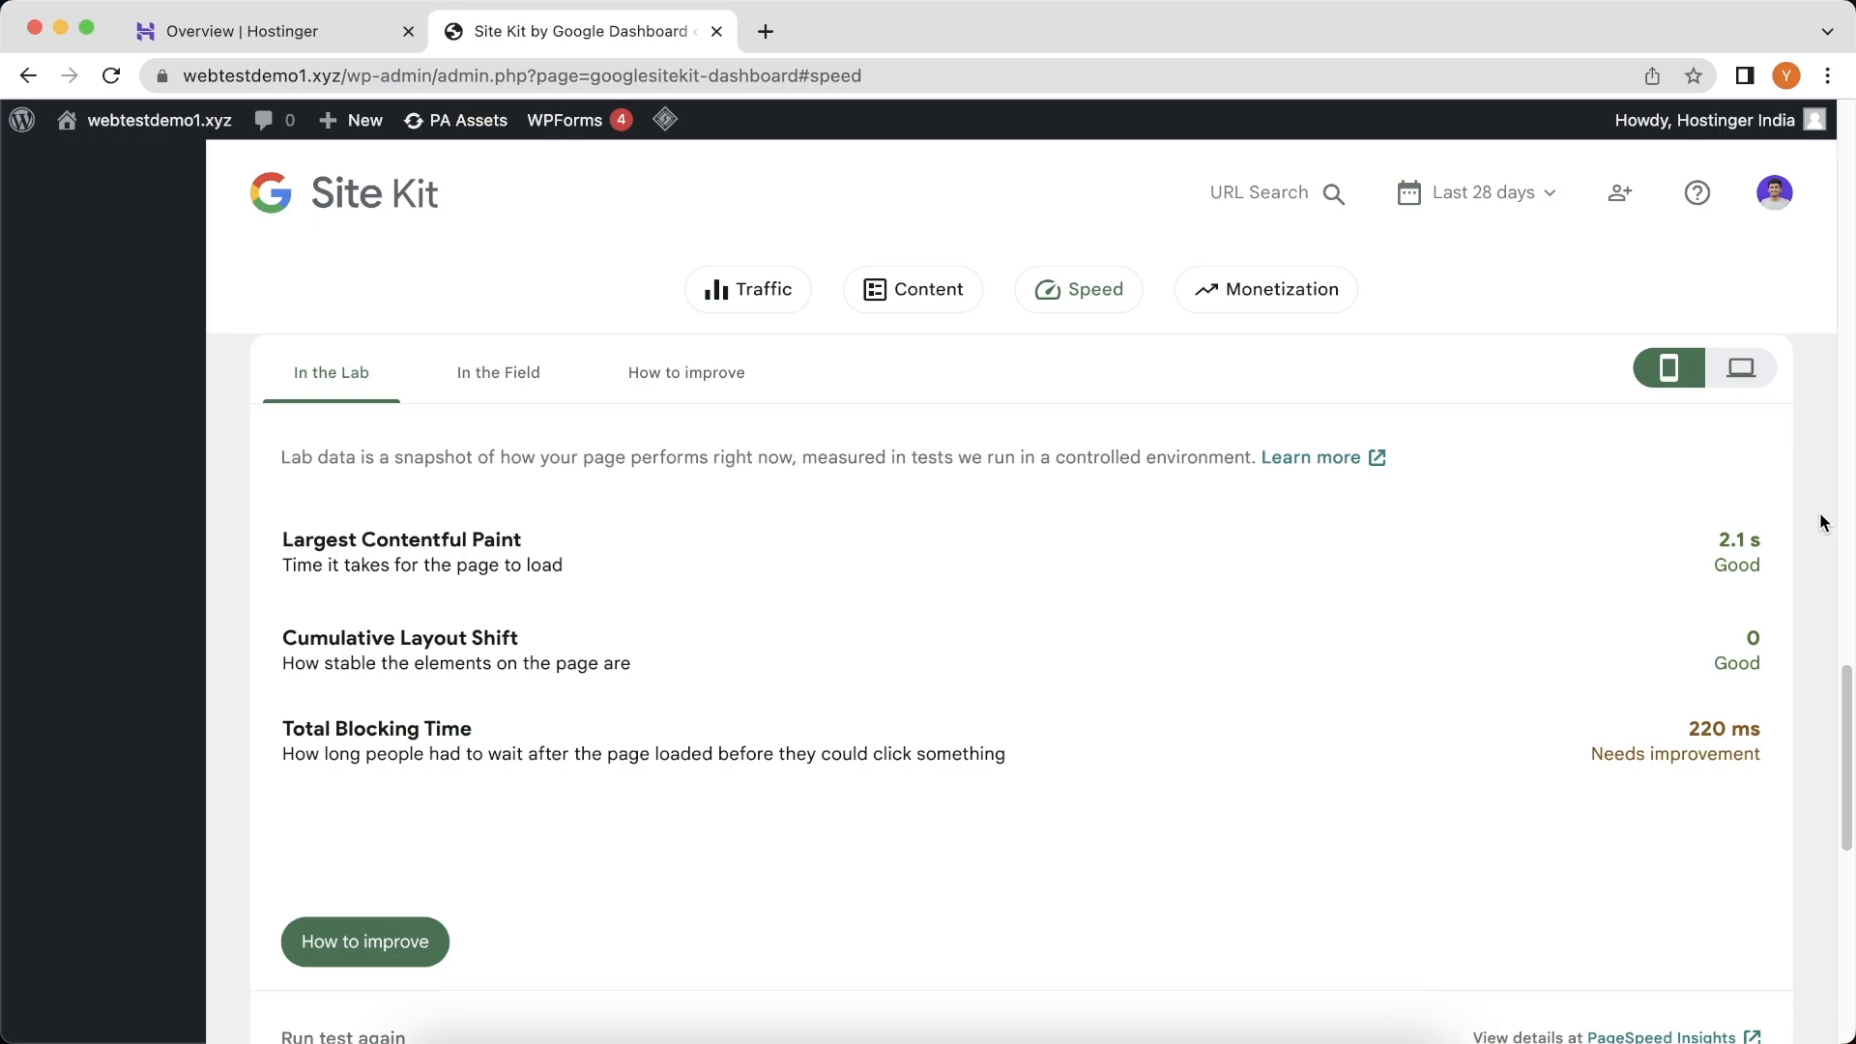
Step: Show the desktop lab speed results in Site Kit and examine the site's mobile performance report in PageSpeed Insights
click(1735, 368)
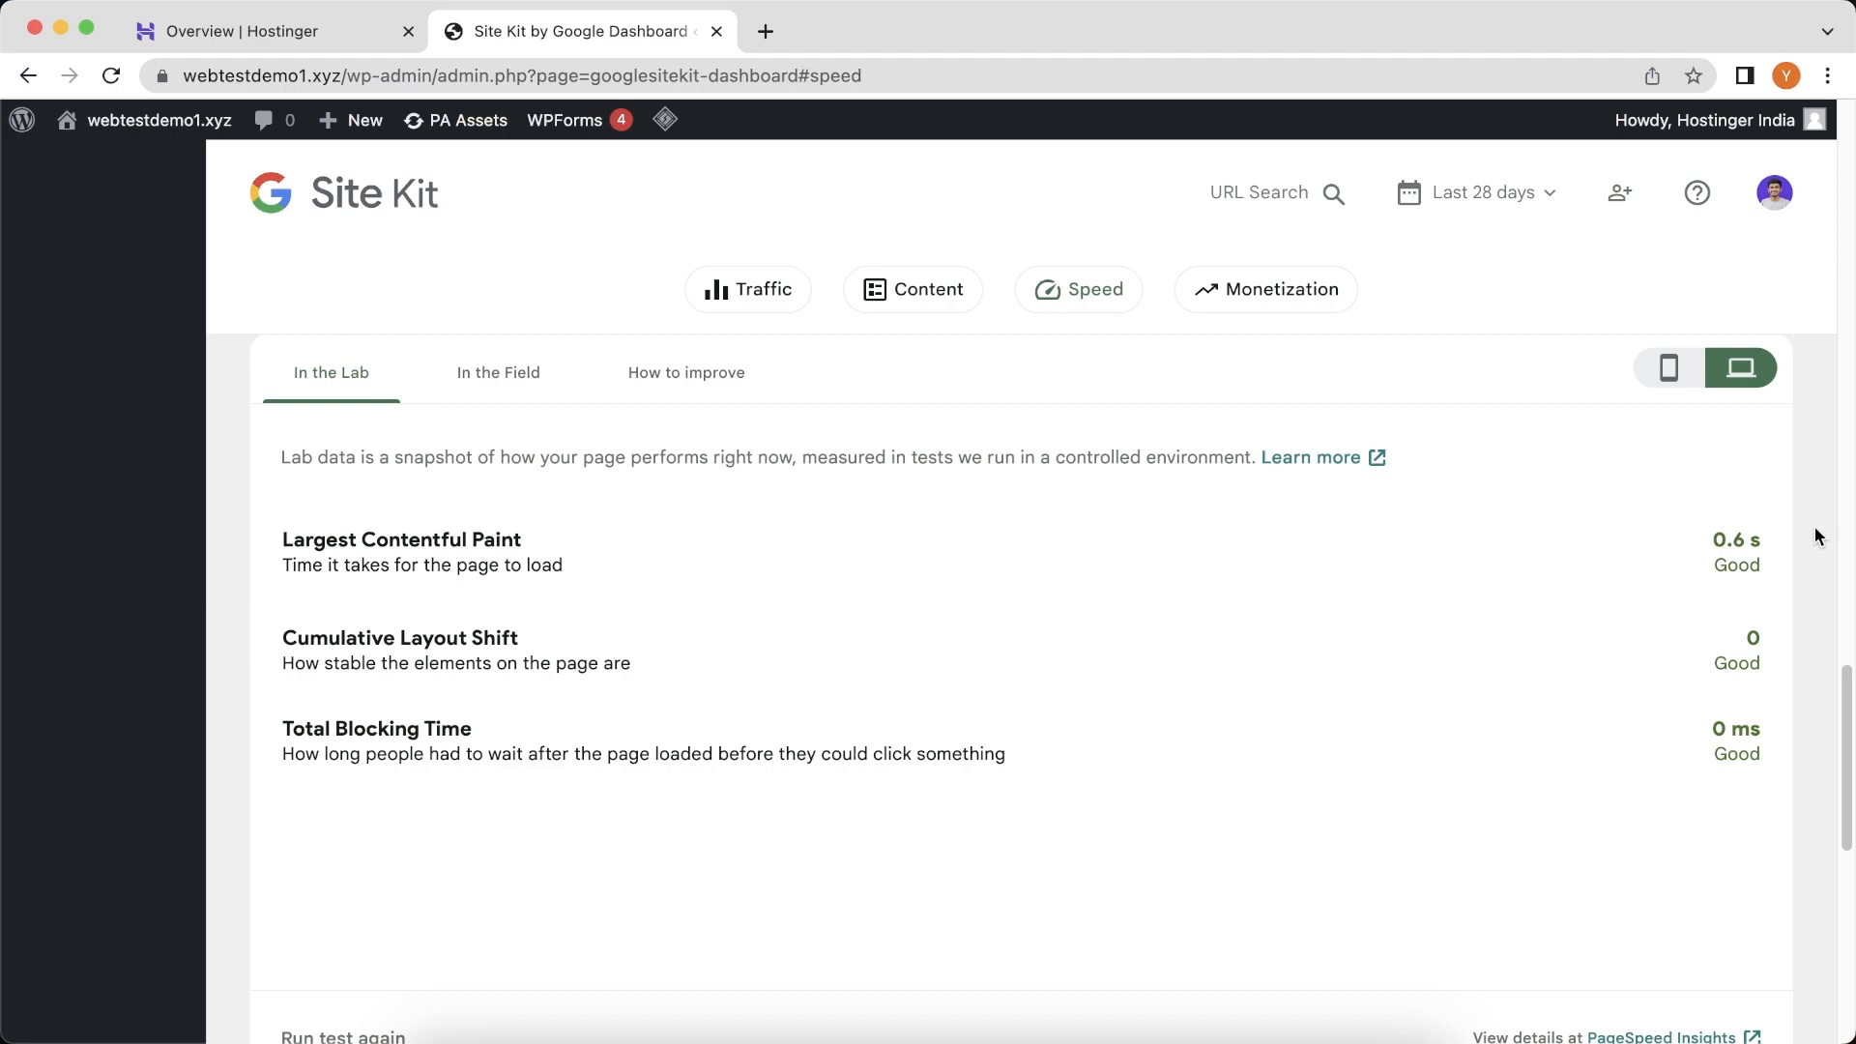
scroll(1816, 533, down, 2)
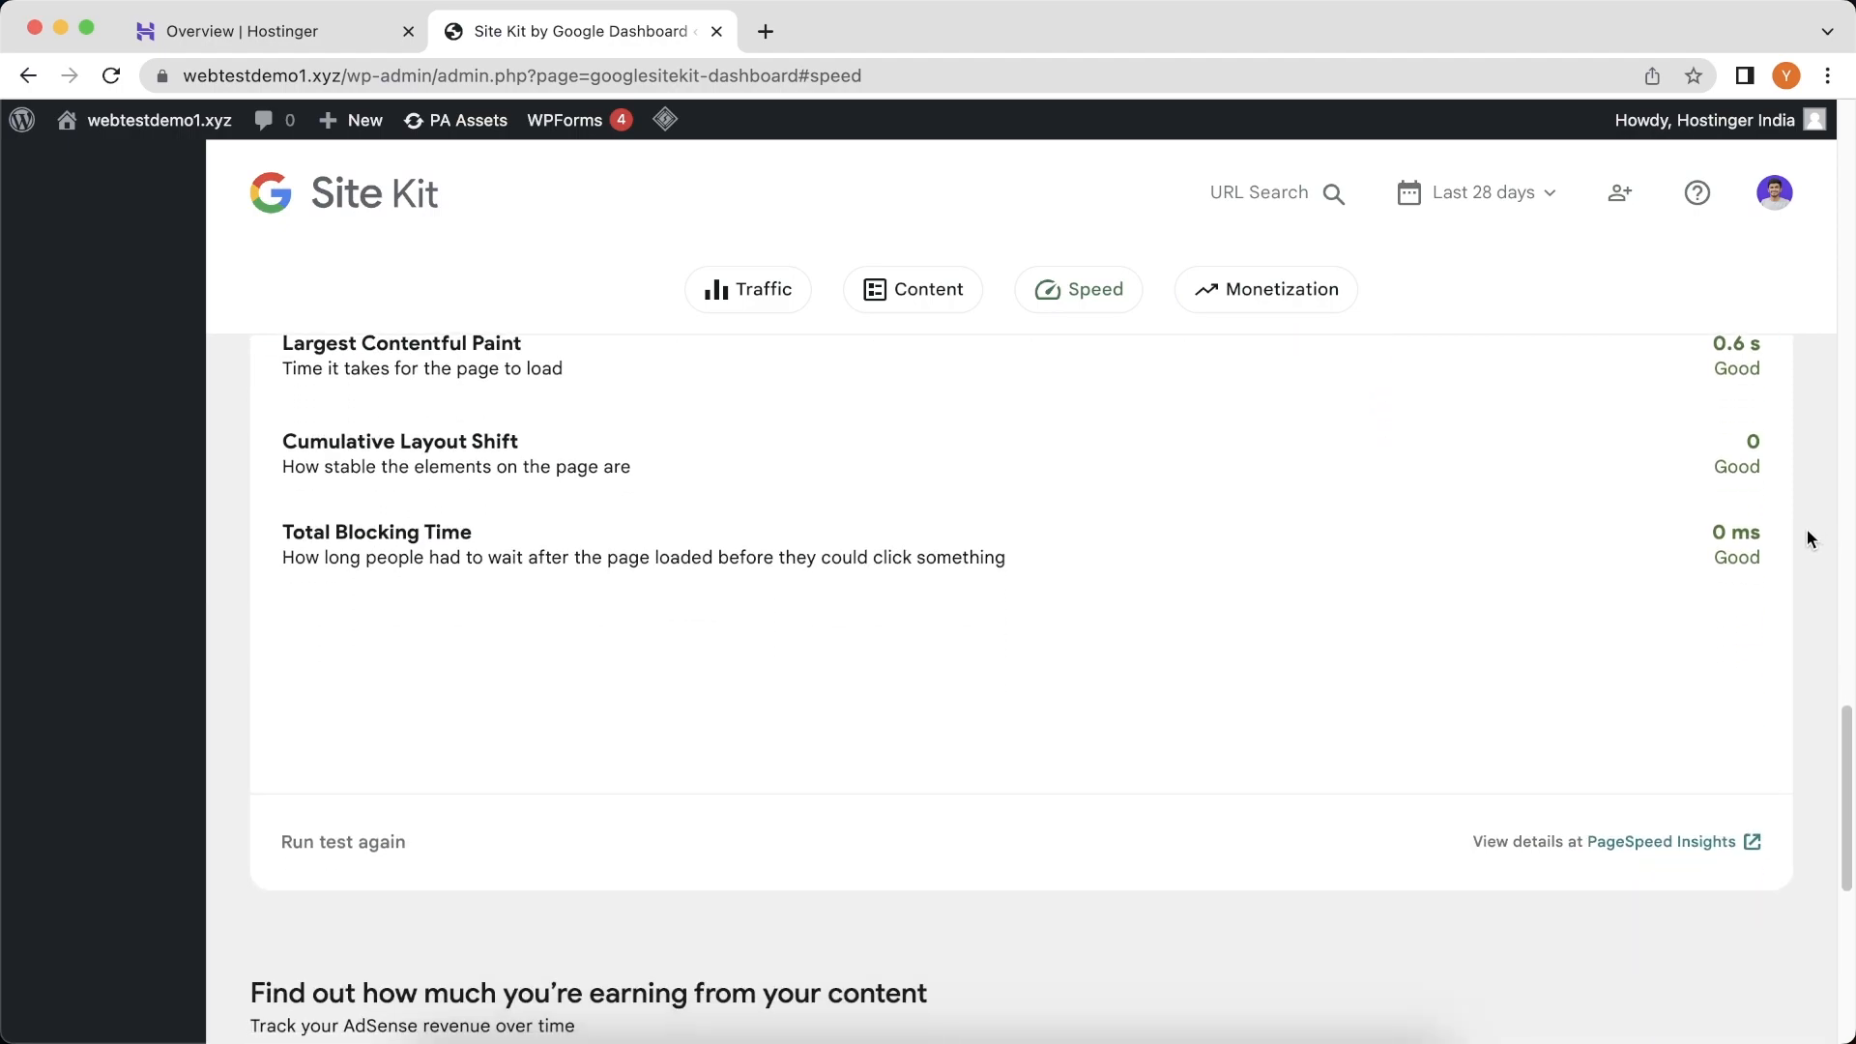
click(1659, 843)
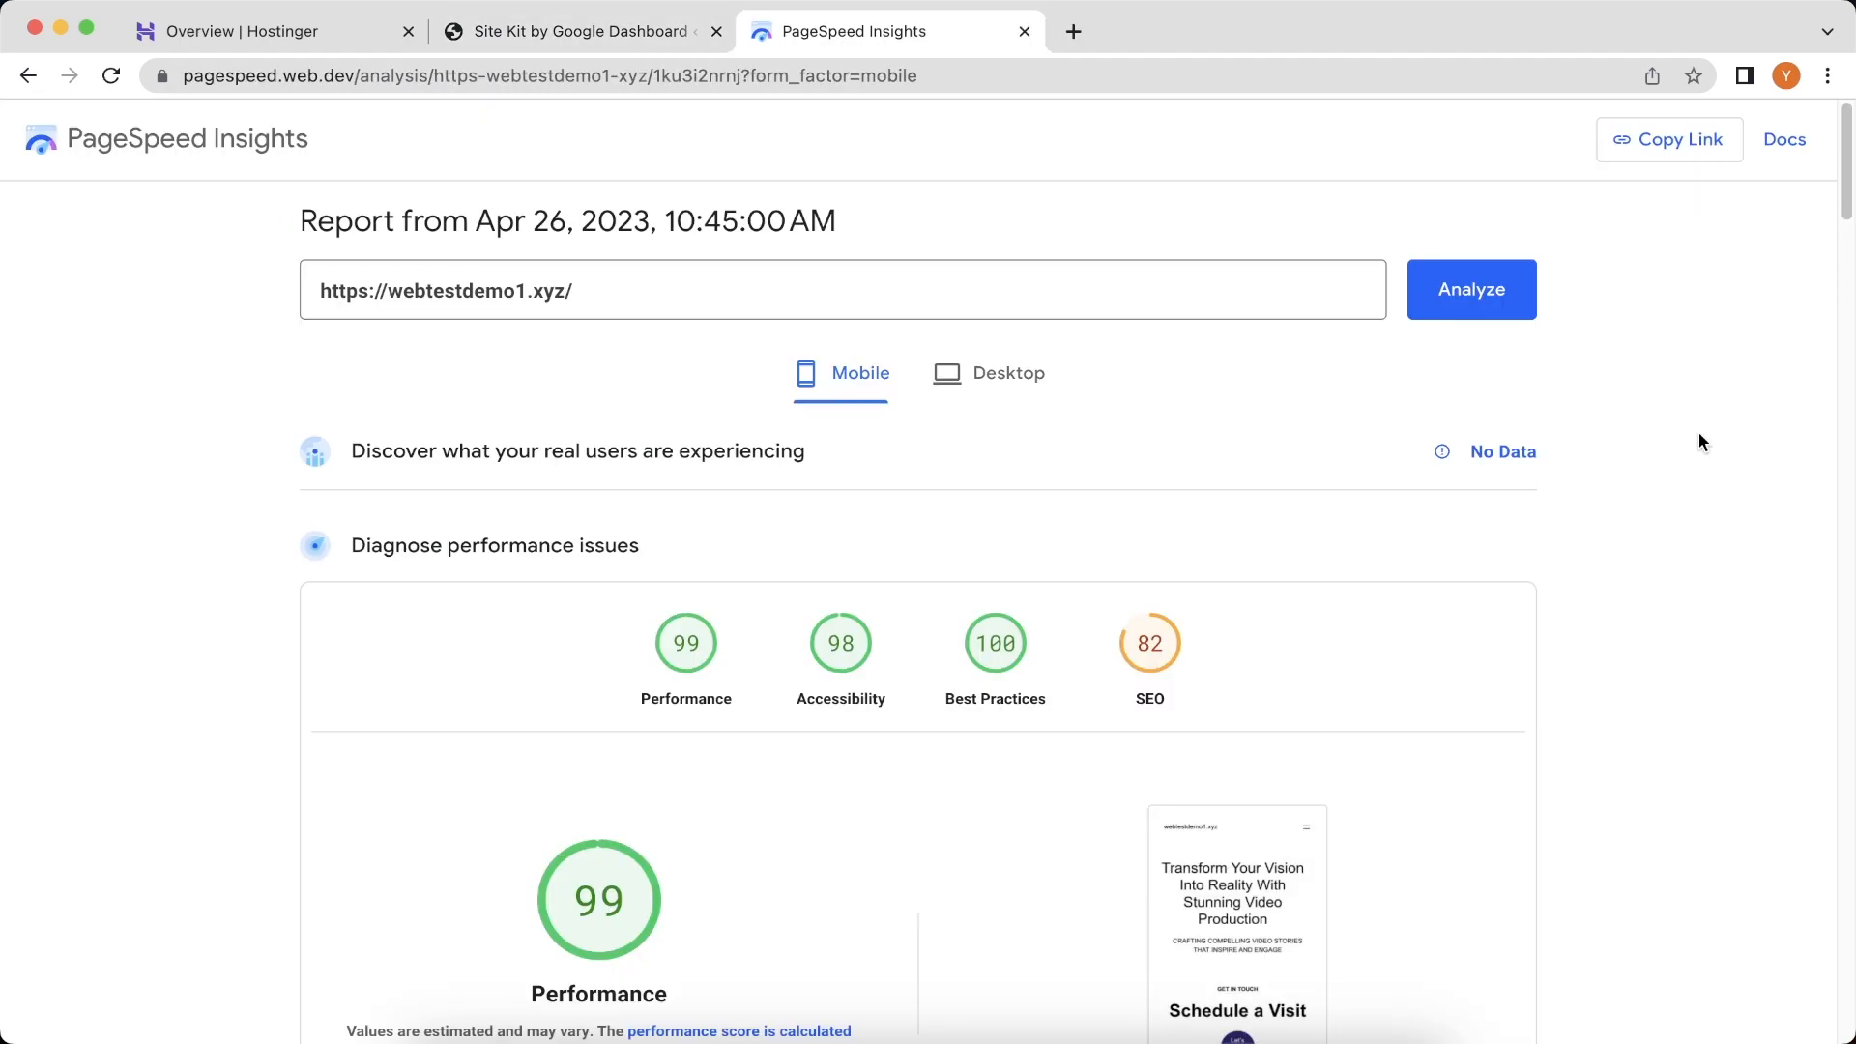
scroll(1701, 442, down, 3)
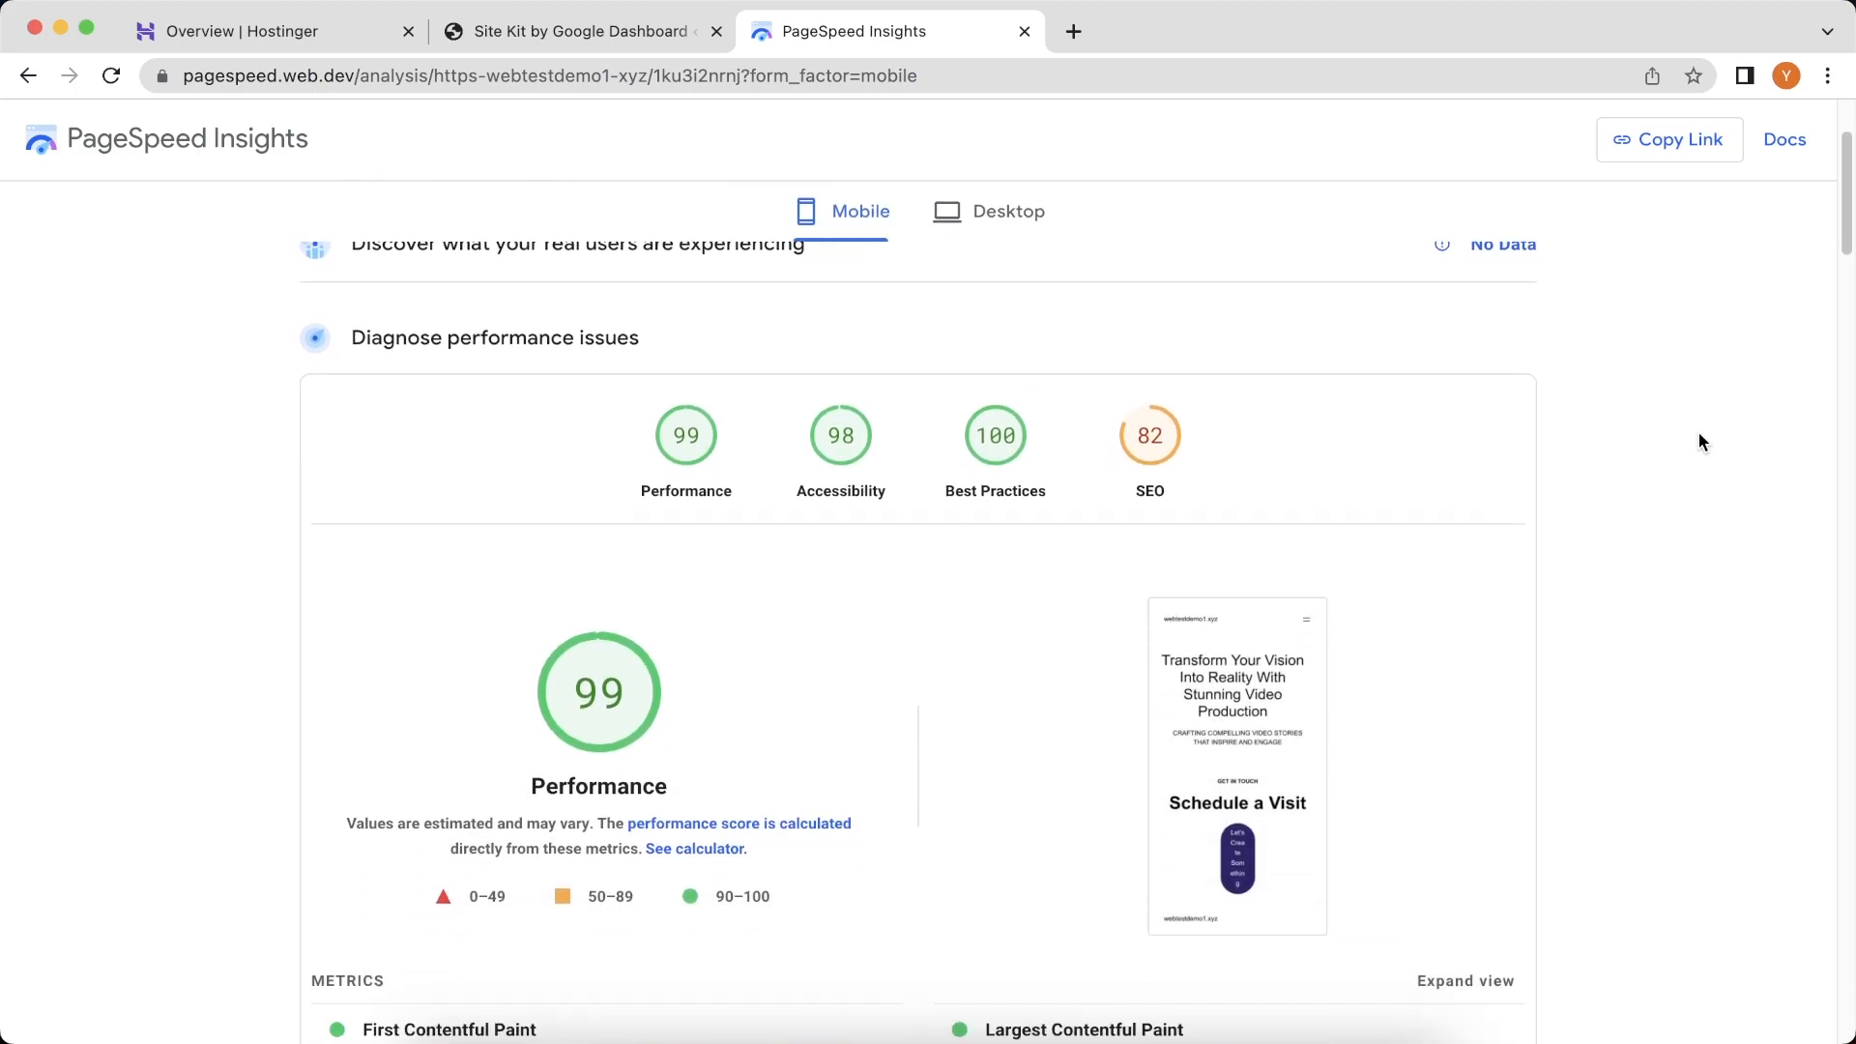
scroll(1702, 442, down, 5)
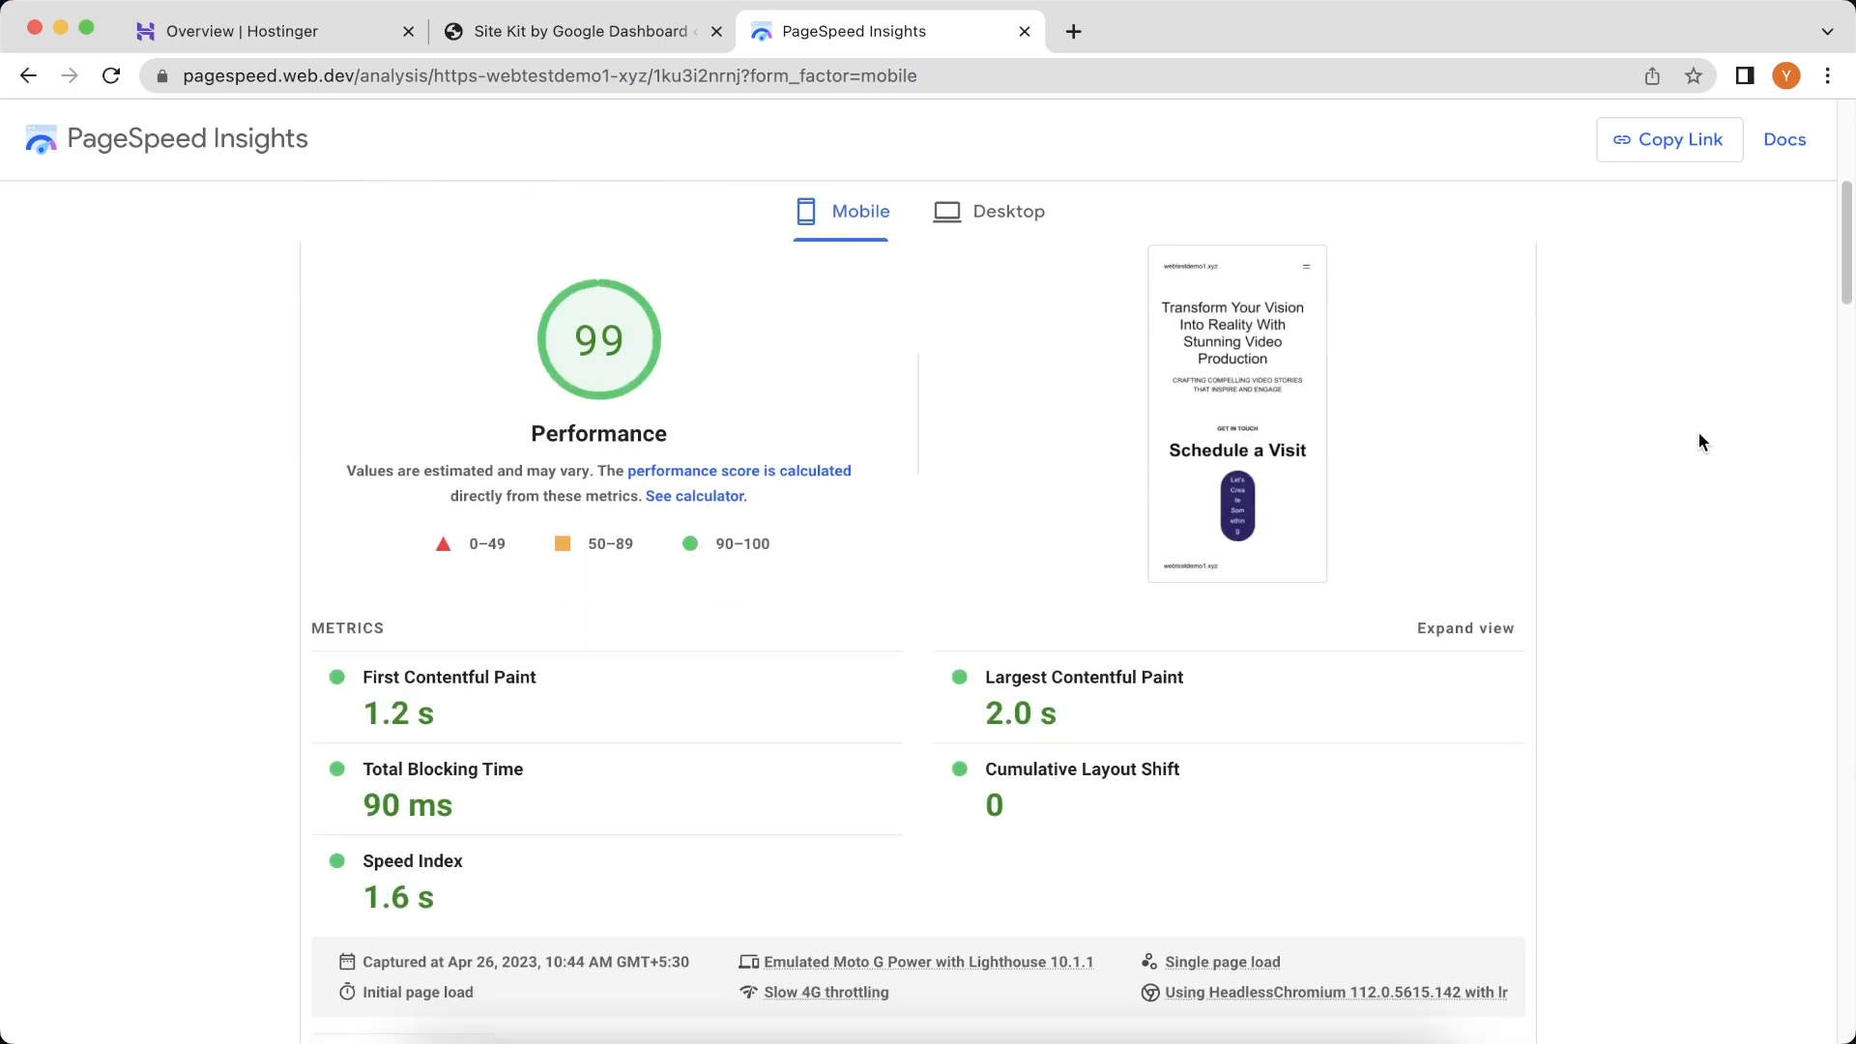
scroll(1702, 442, down, 4)
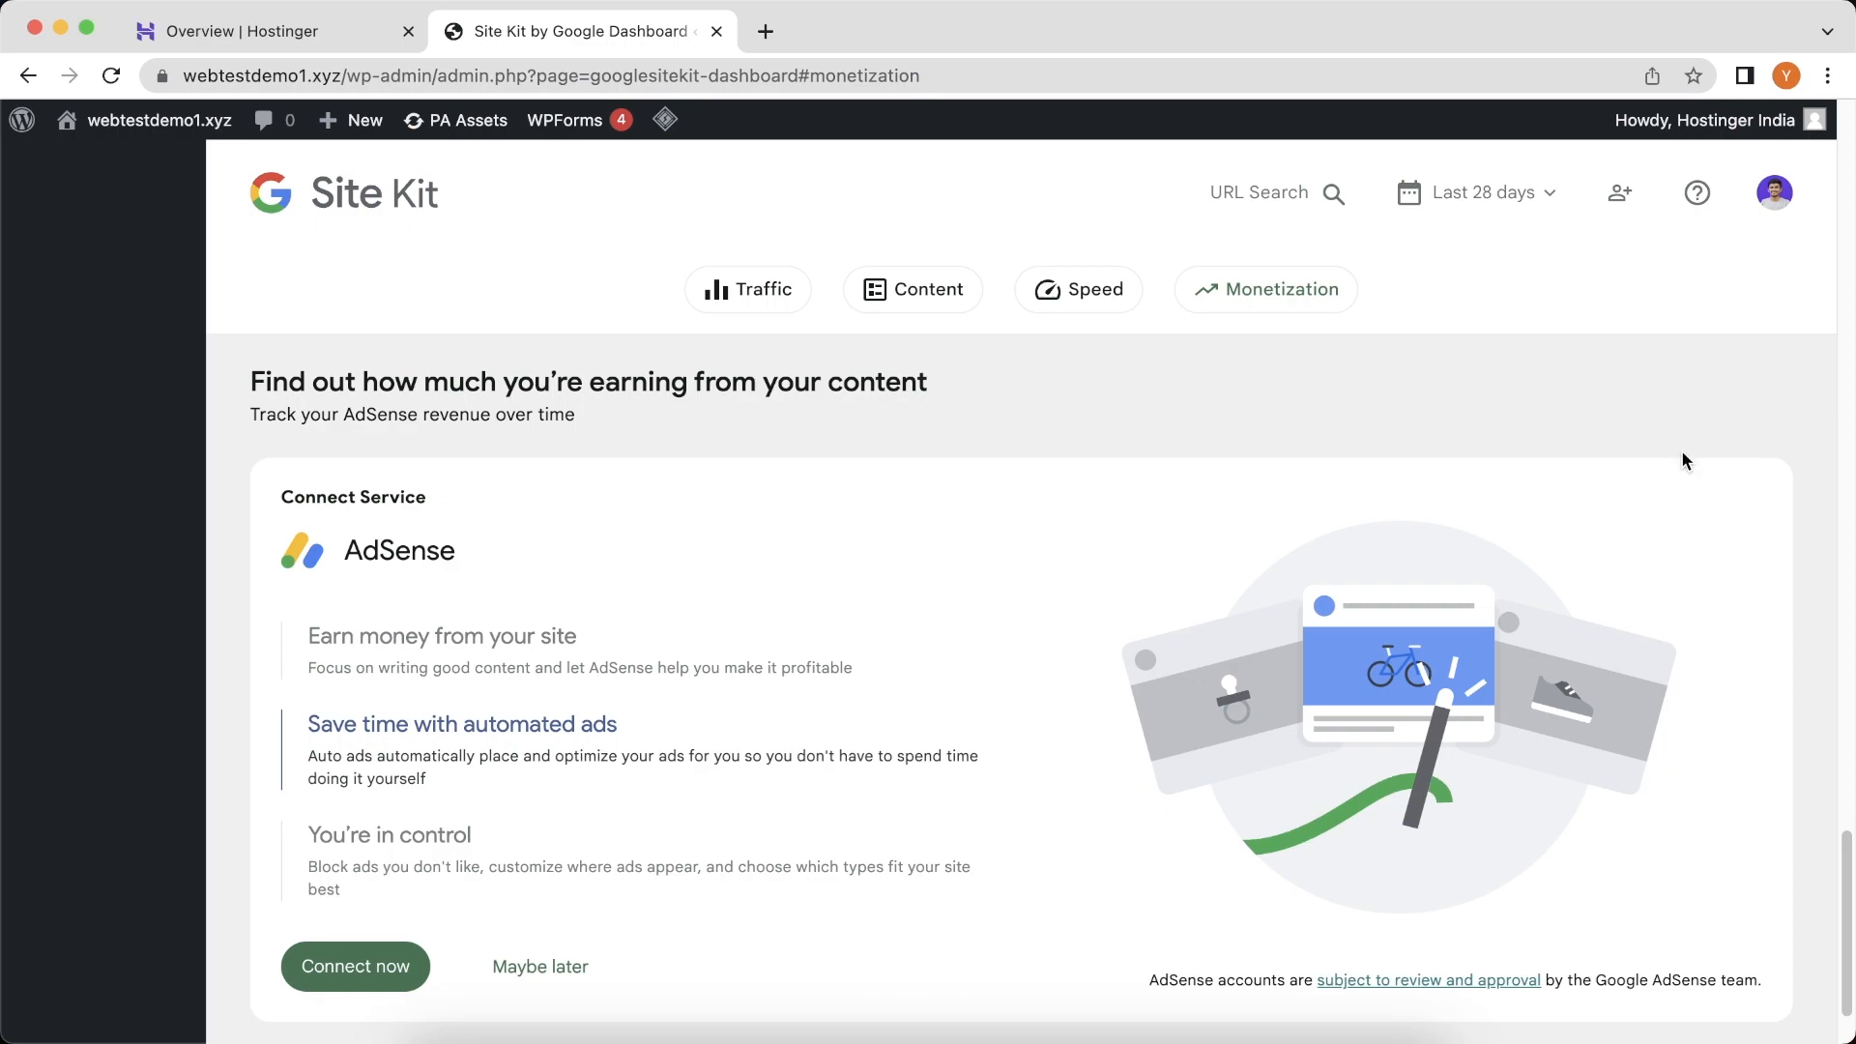
Step: Connect AdSense to Site Kit, grant access to AdSense data with the existing Google account, and start creating an AdSense account
click(358, 967)
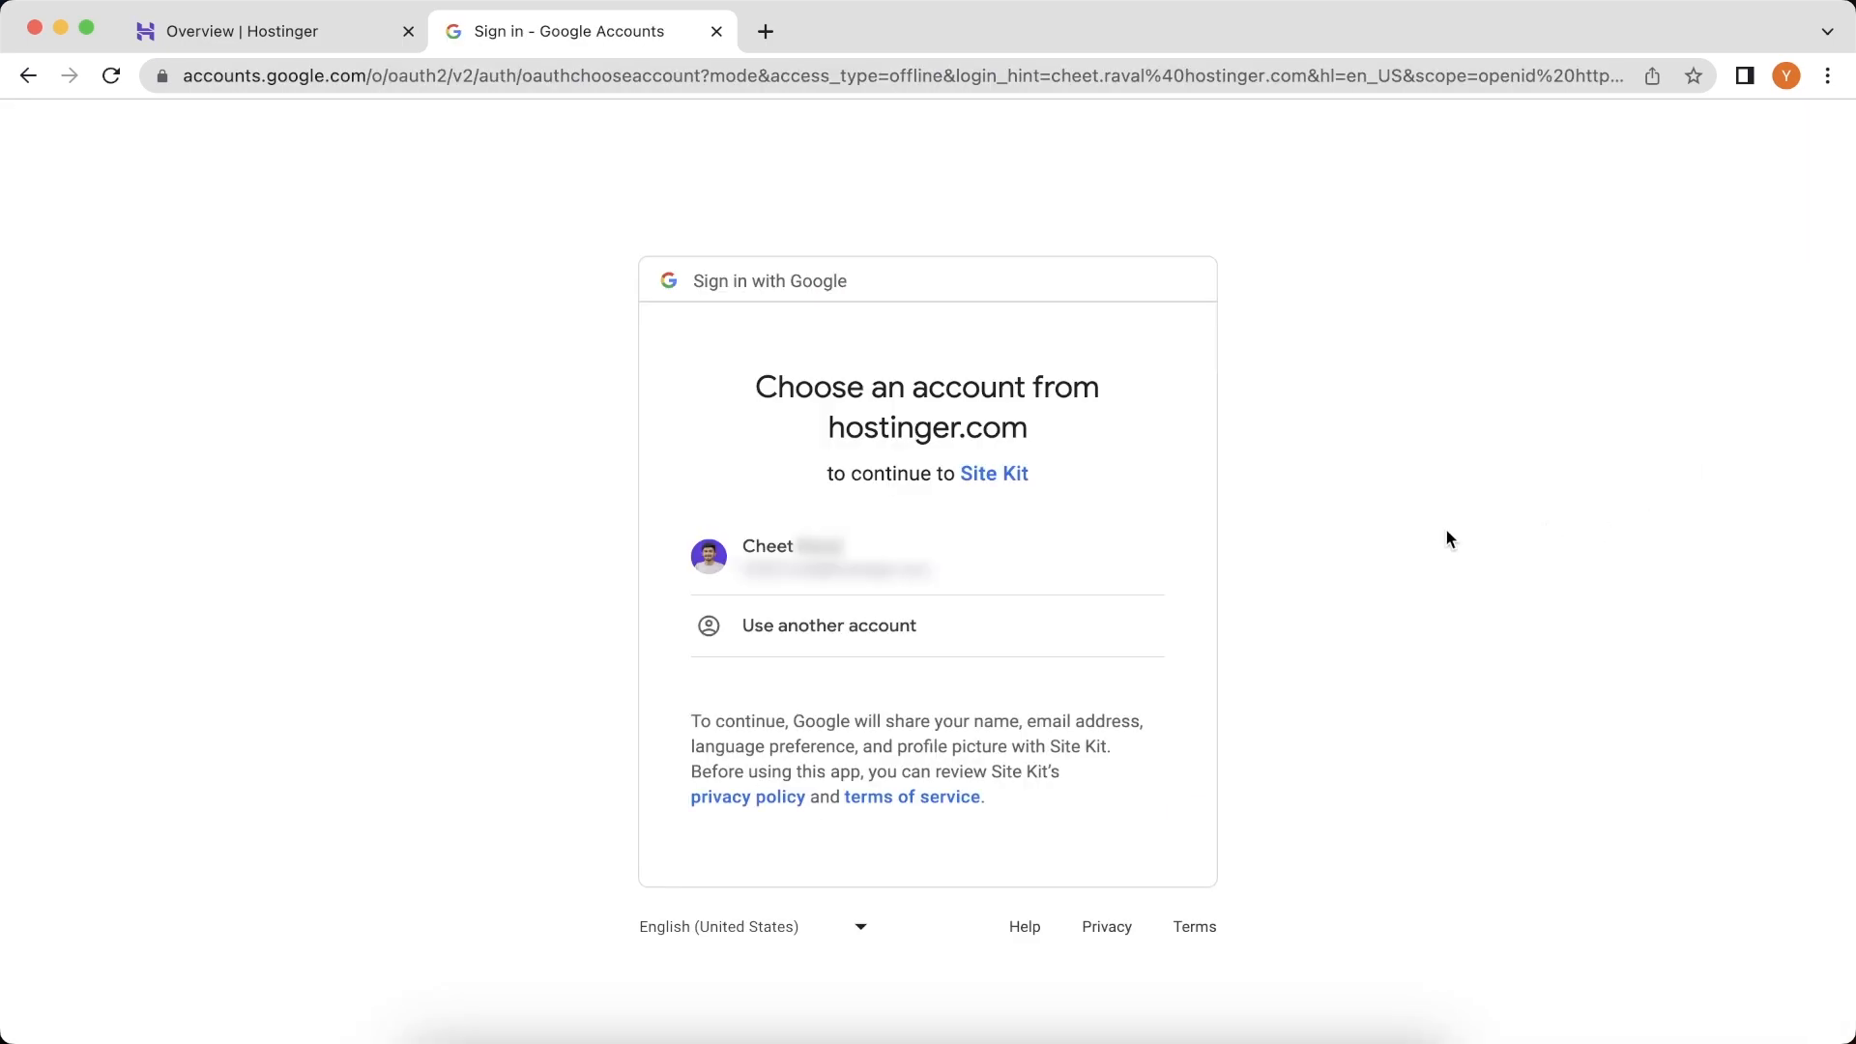
click(1070, 584)
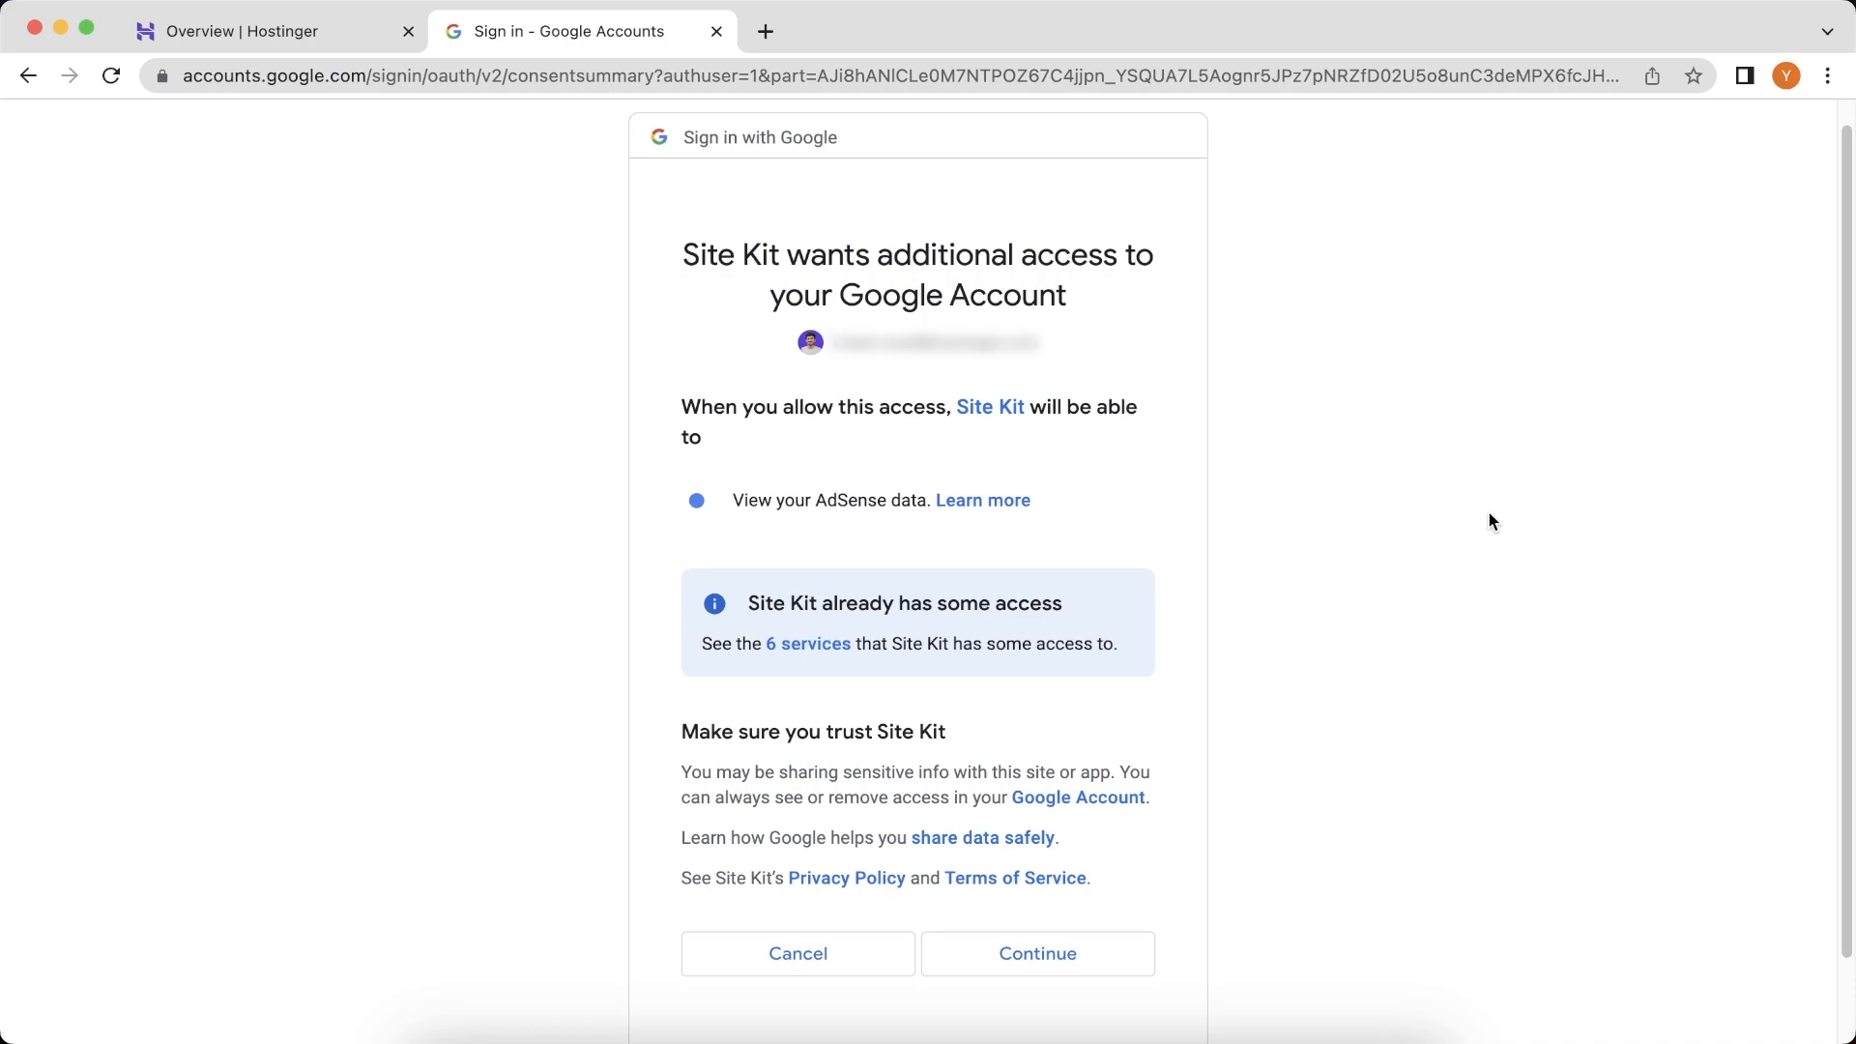
click(1119, 966)
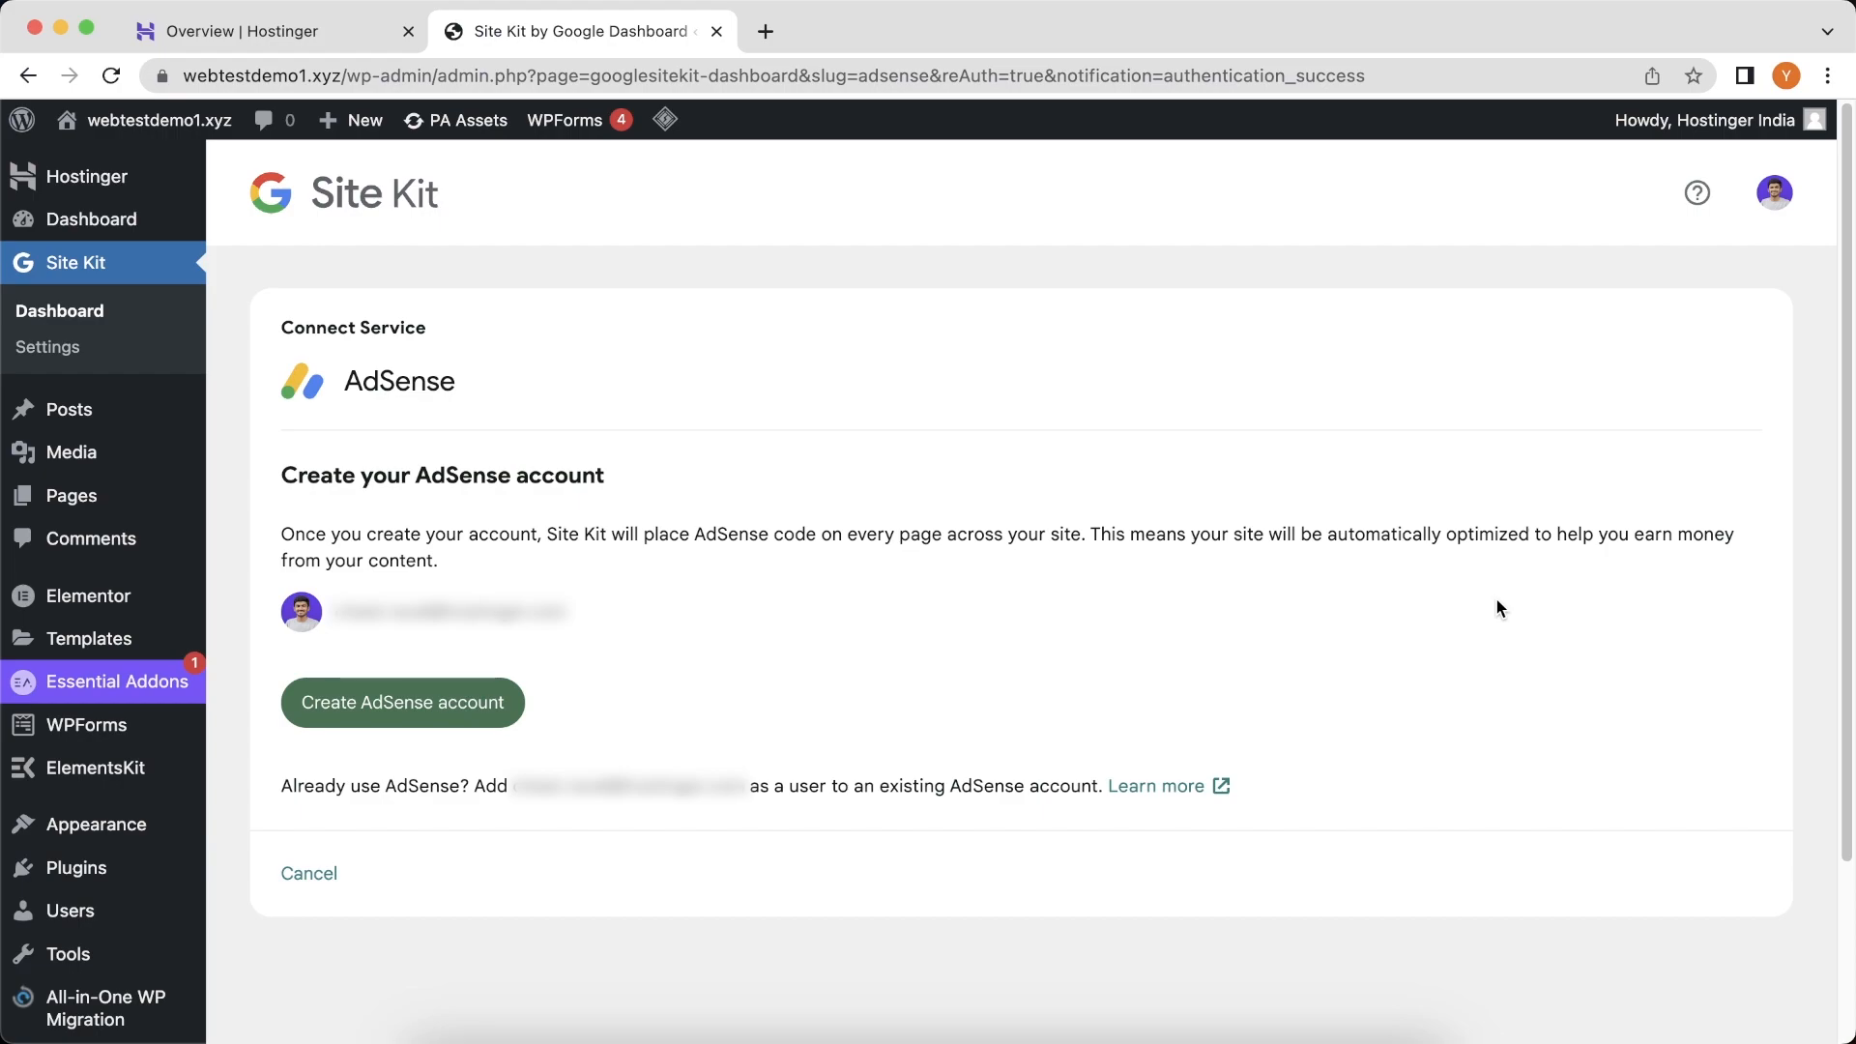
click(488, 713)
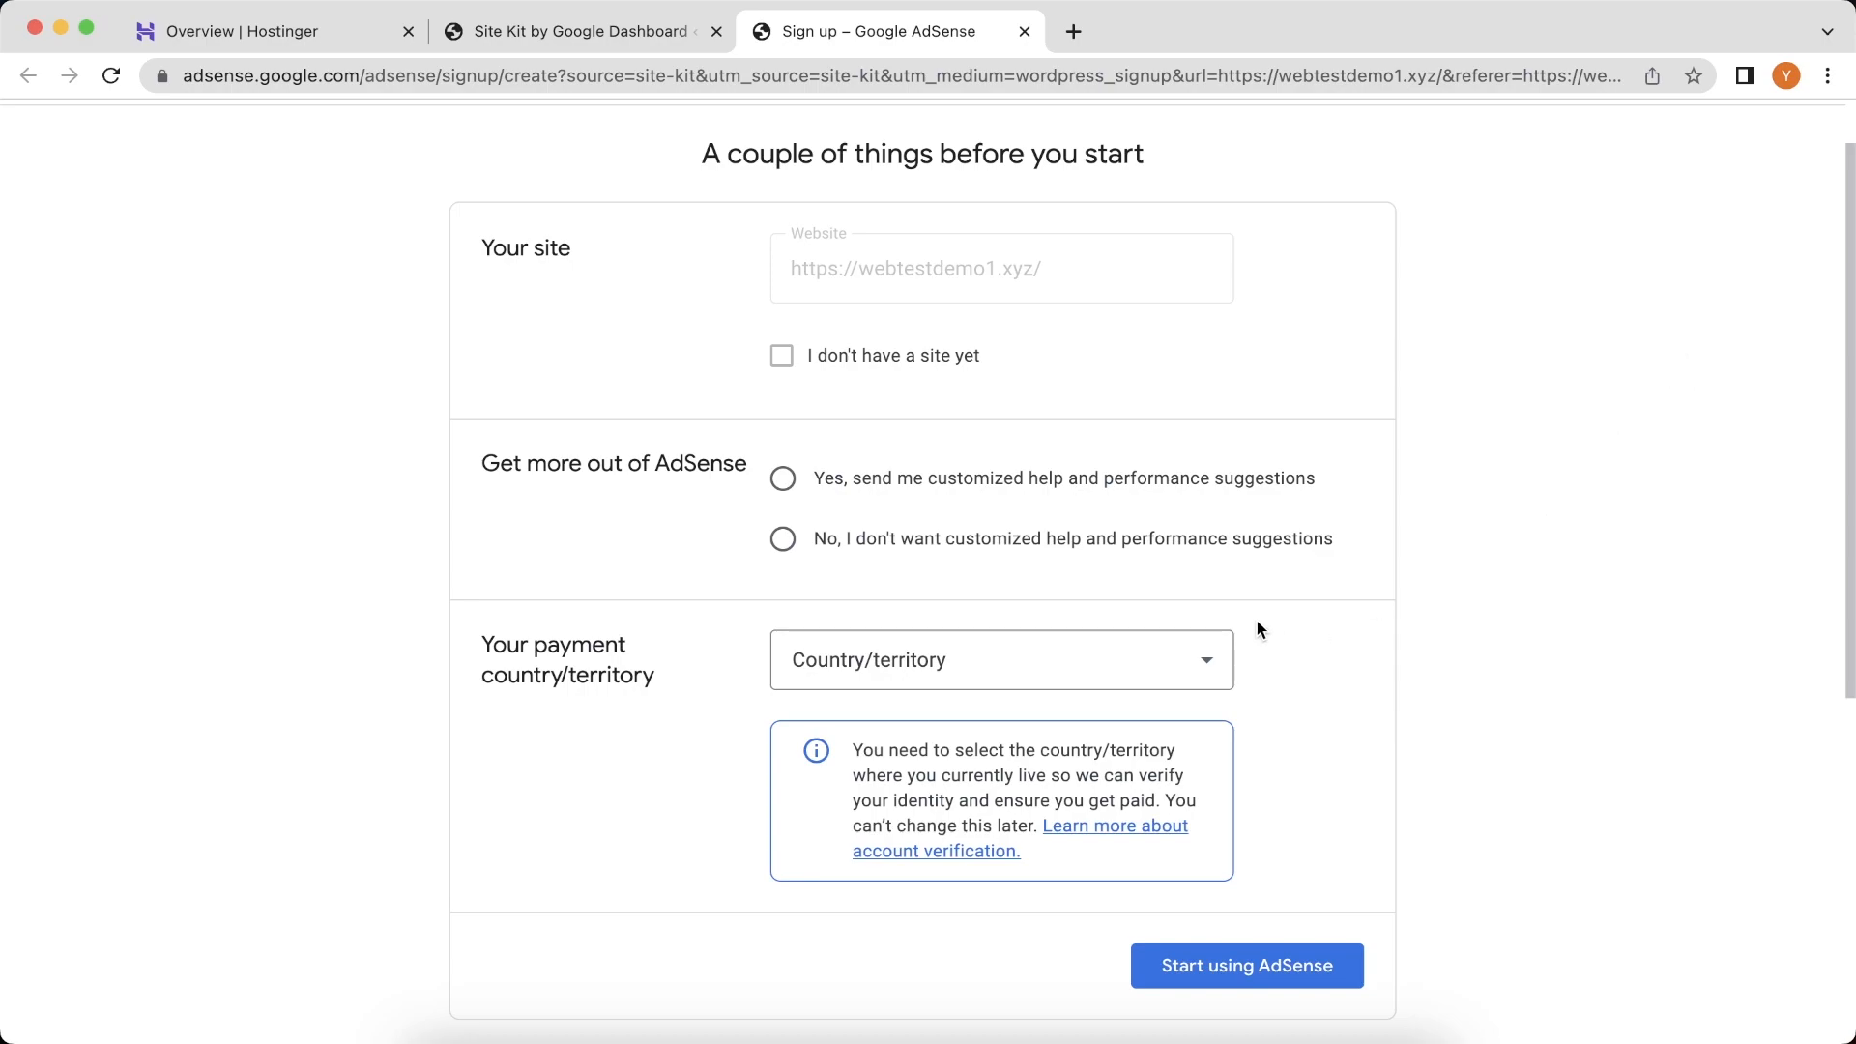
Step: Submit the AdSense sign-up with India as the payment country and the terms of service agreement accepted
click(1133, 662)
scroll(1133, 663, down, 20)
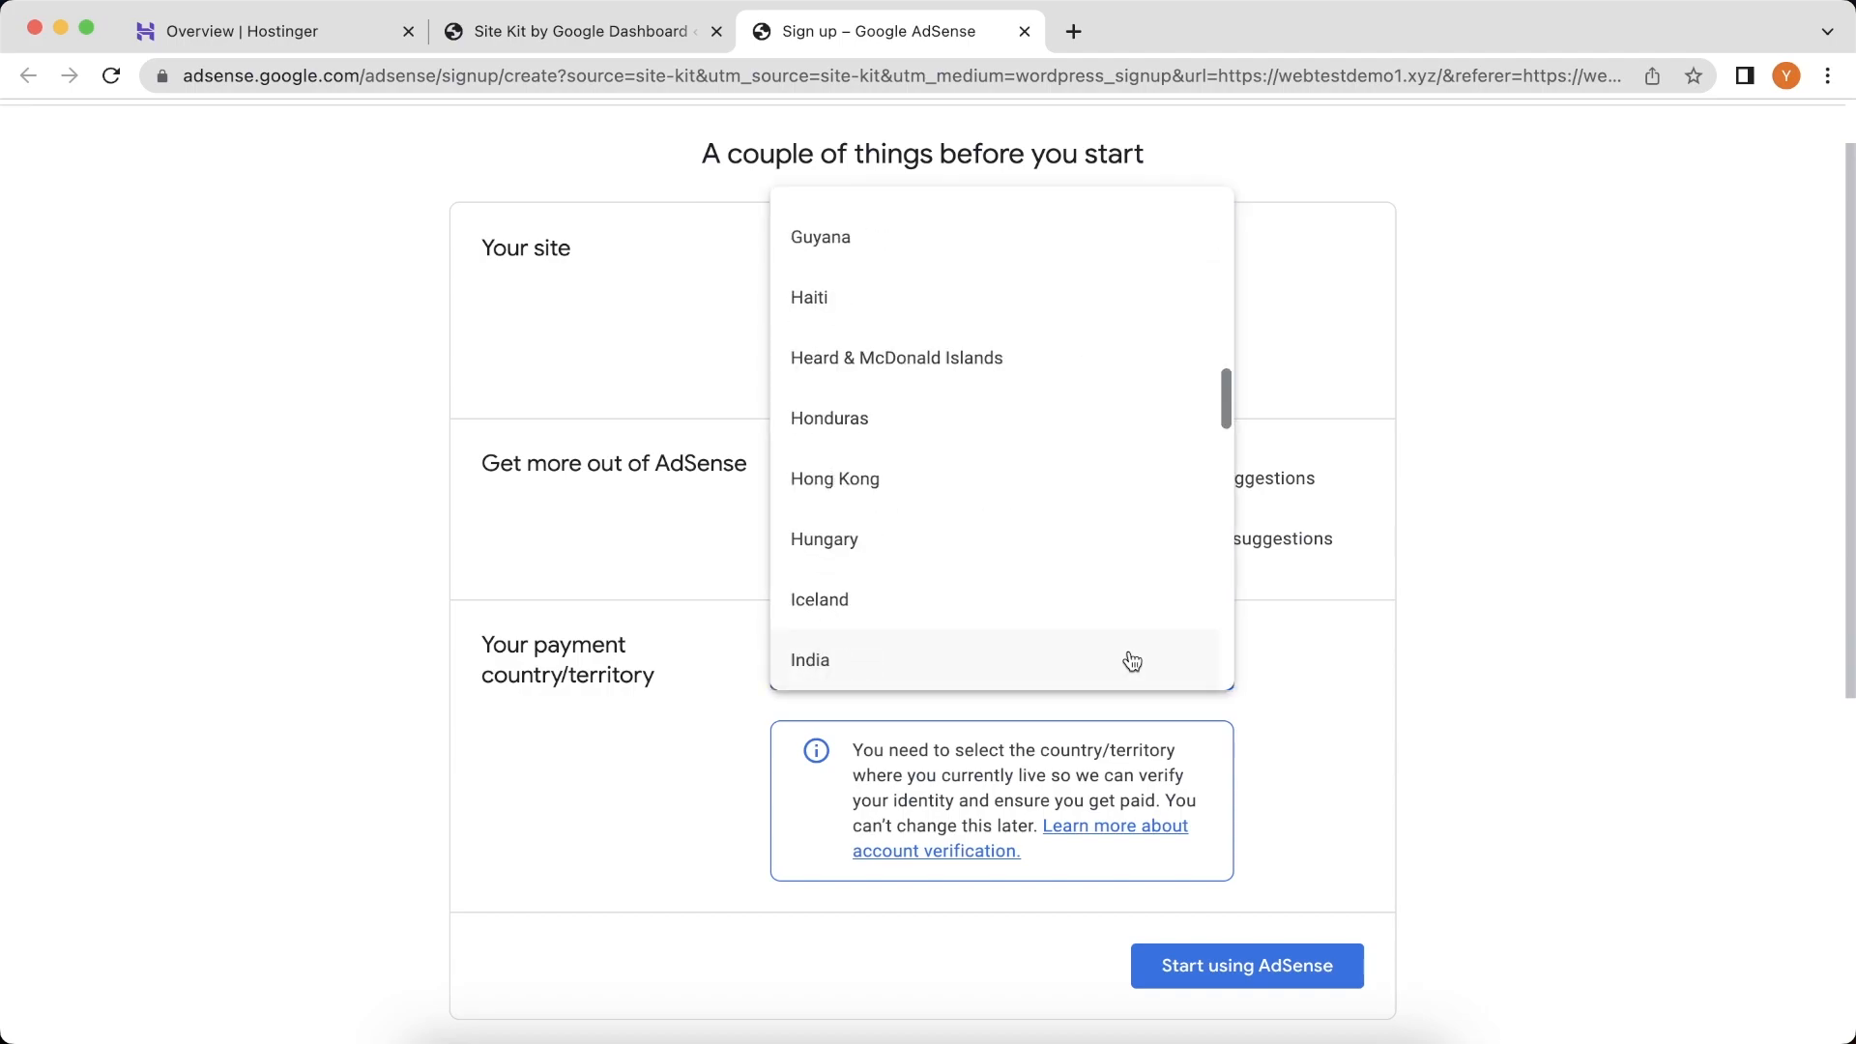
click(1133, 663)
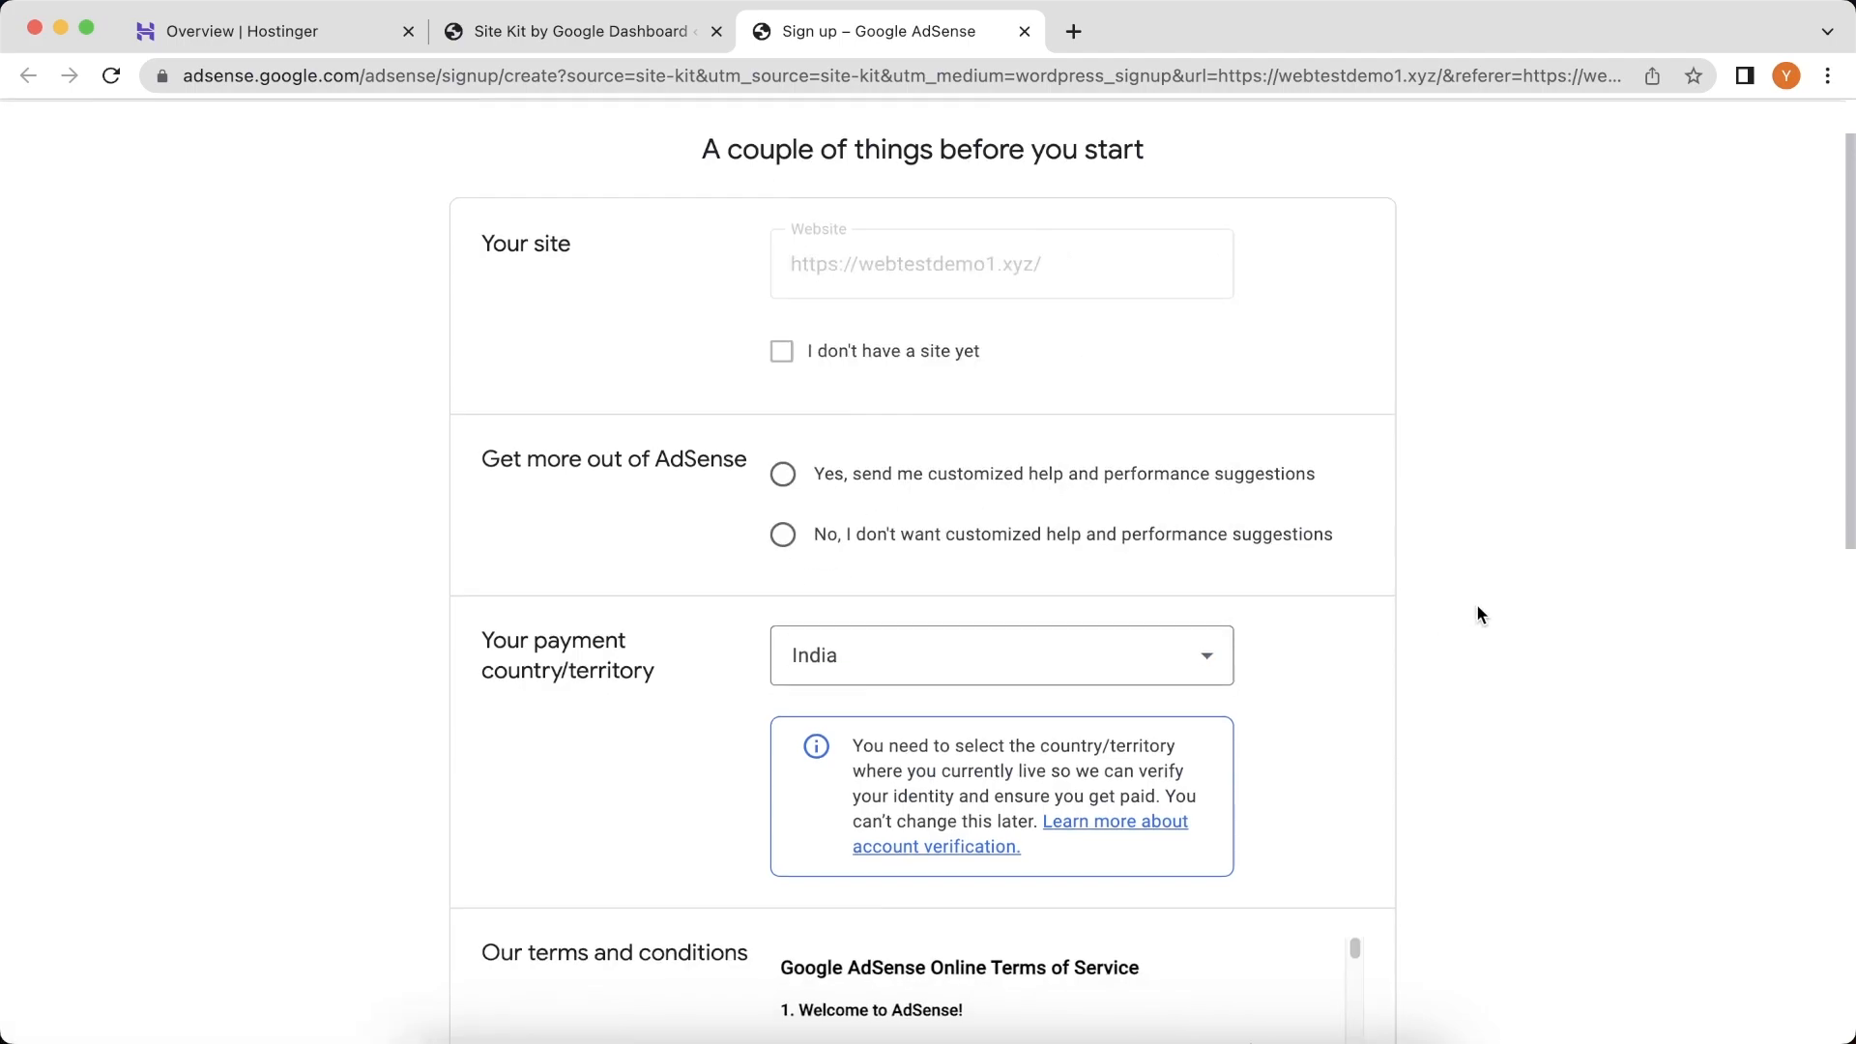
scroll(1477, 609, down, 4)
scroll(1476, 609, down, 5)
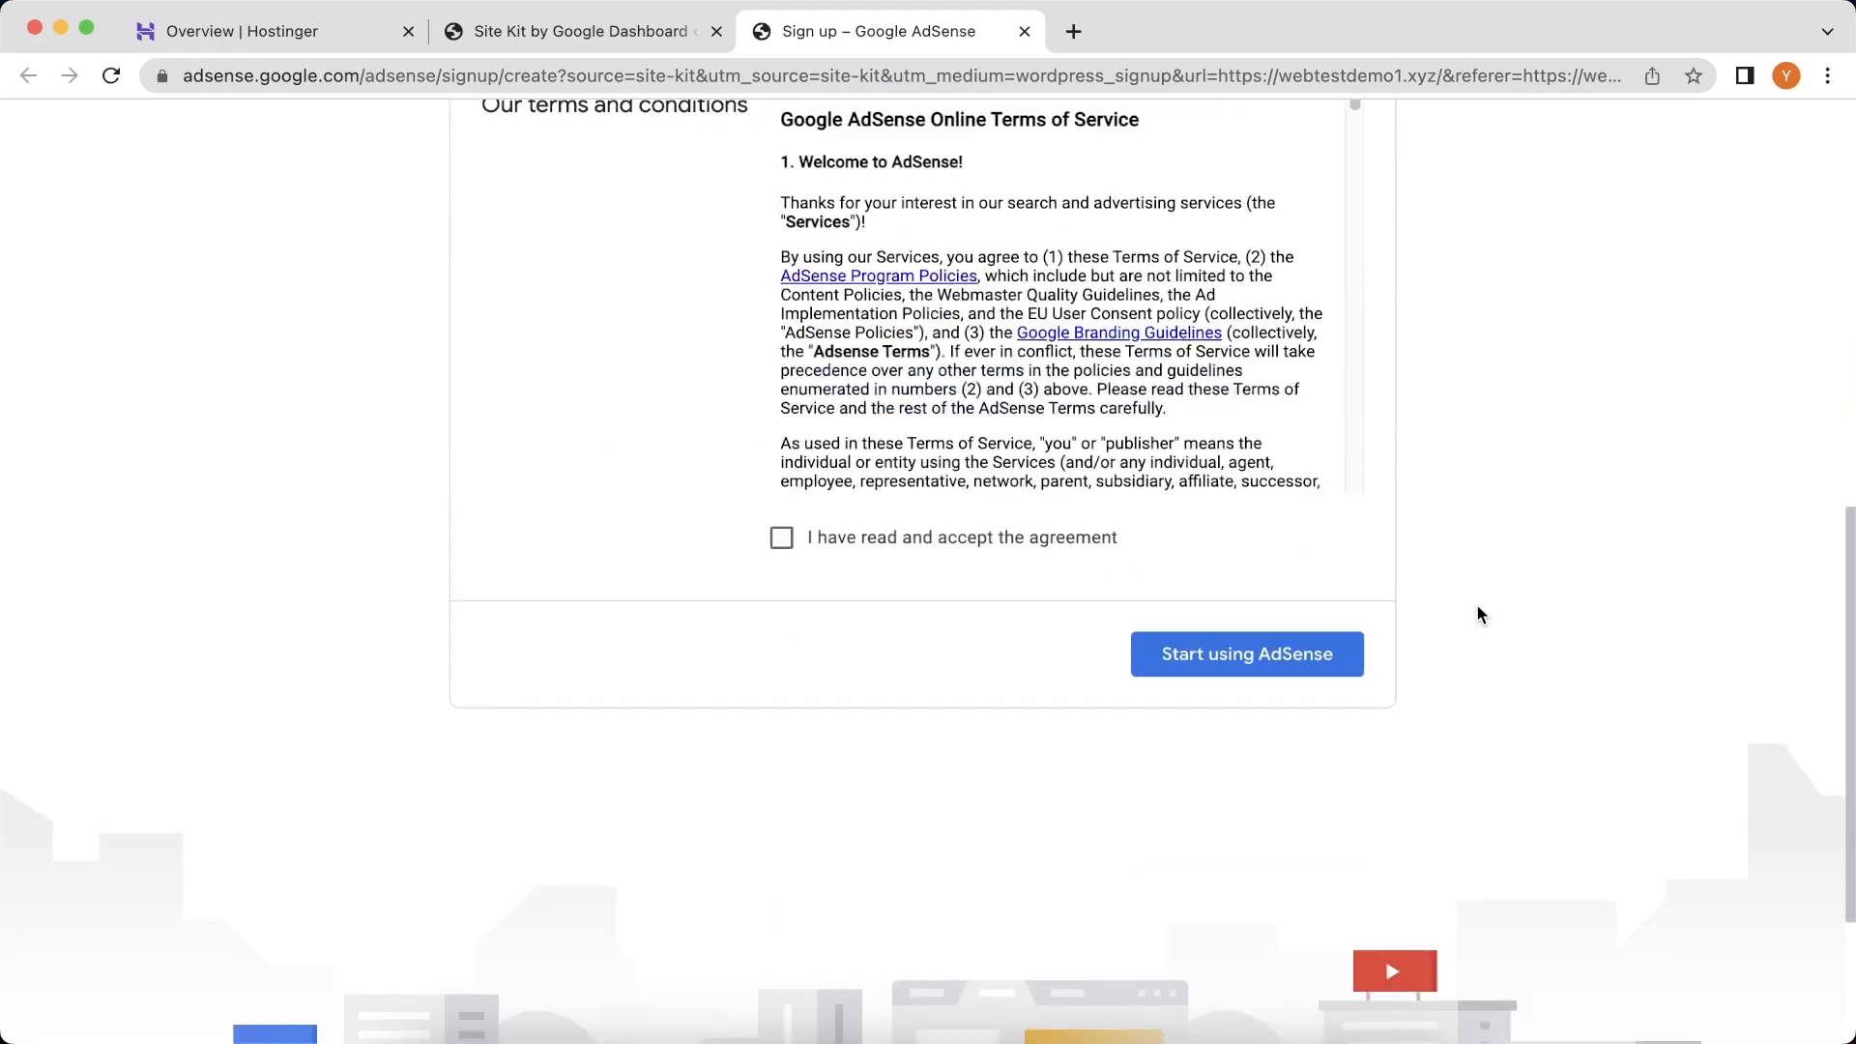
click(1005, 679)
scroll(1572, 508, up, 1)
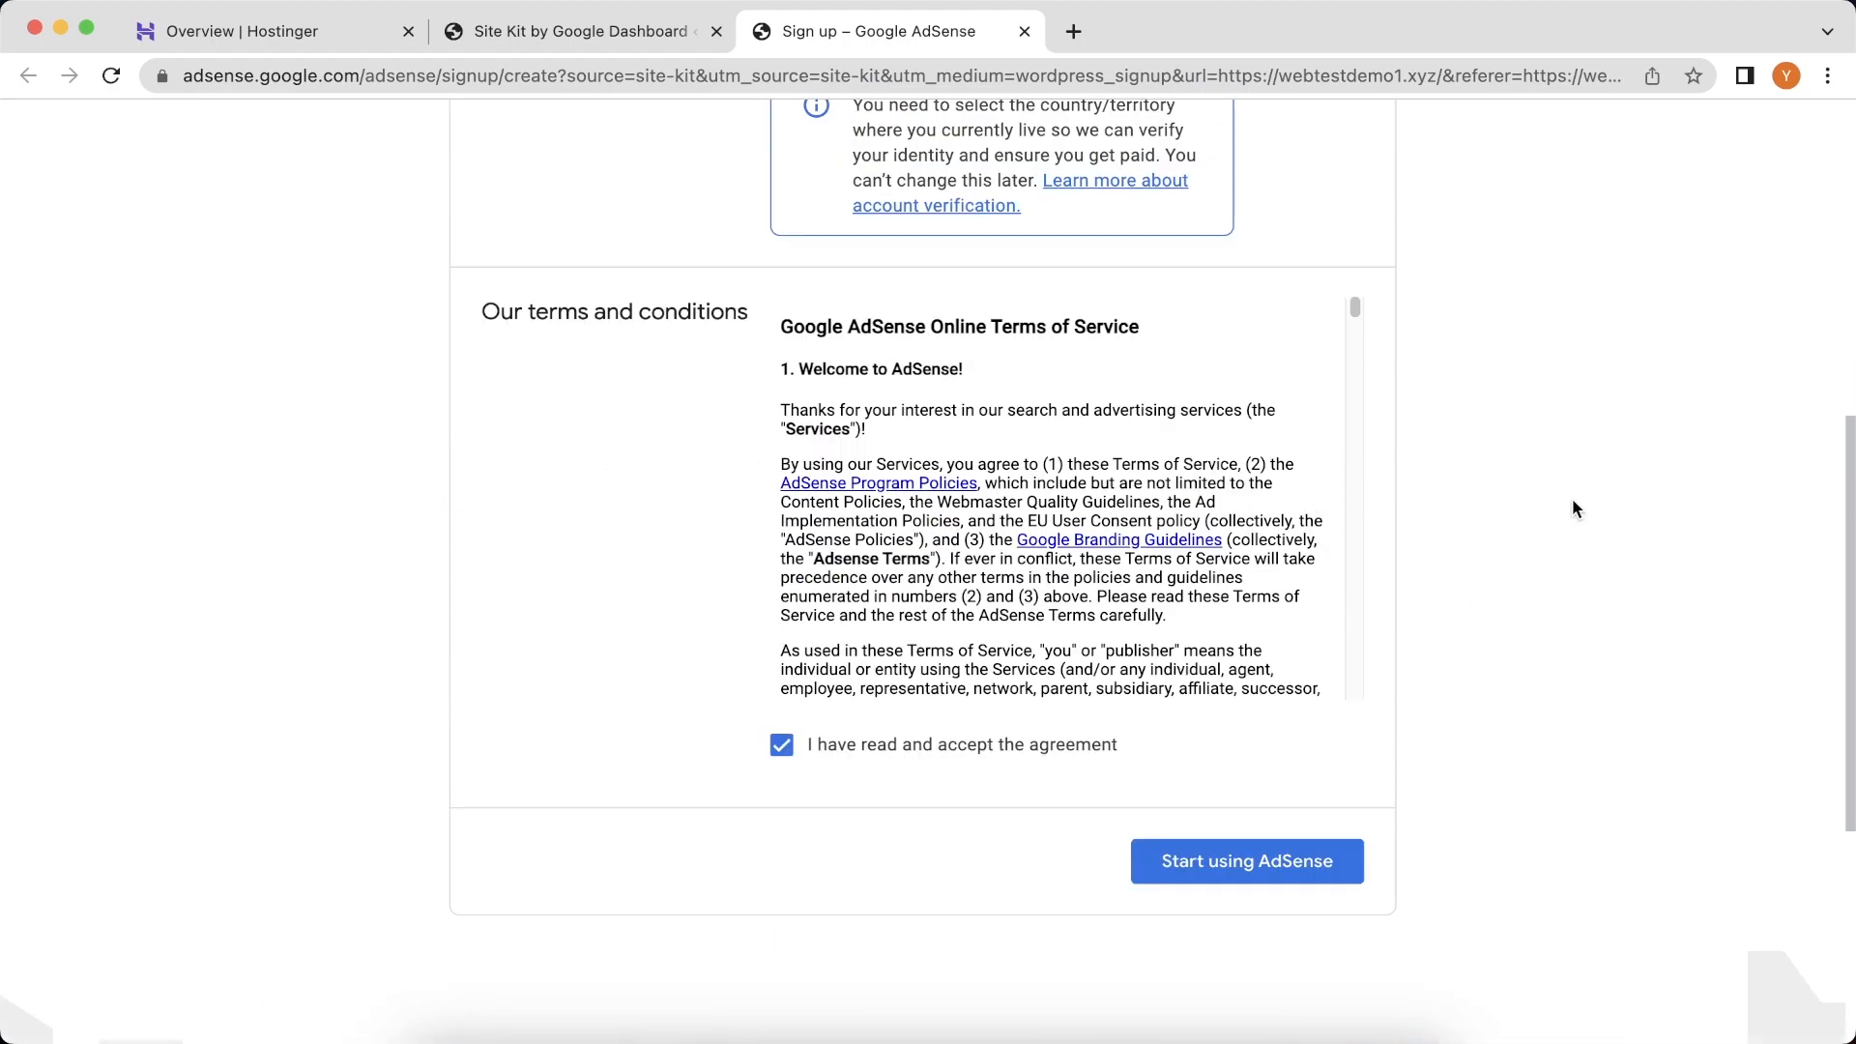
click(1294, 855)
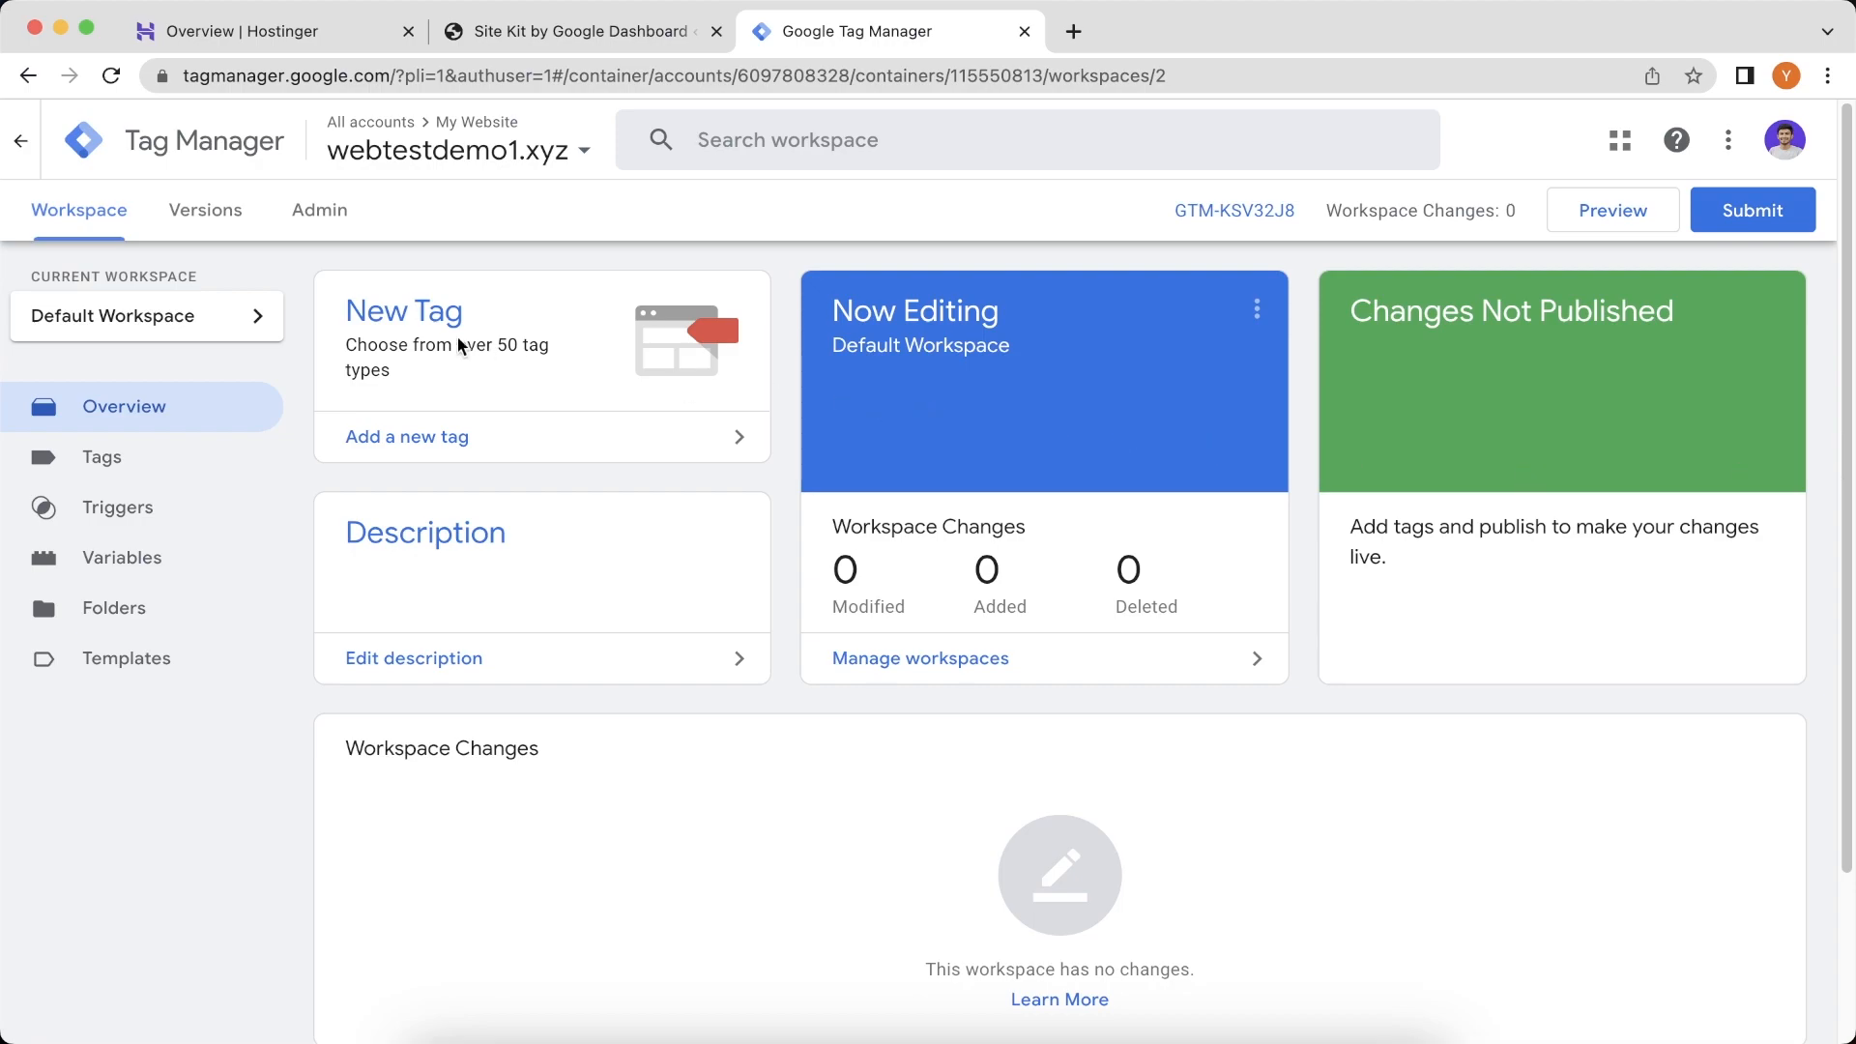
Step: View the new tag configuration in Tag Manager and browse the Community Template Gallery's tag templates
click(397, 314)
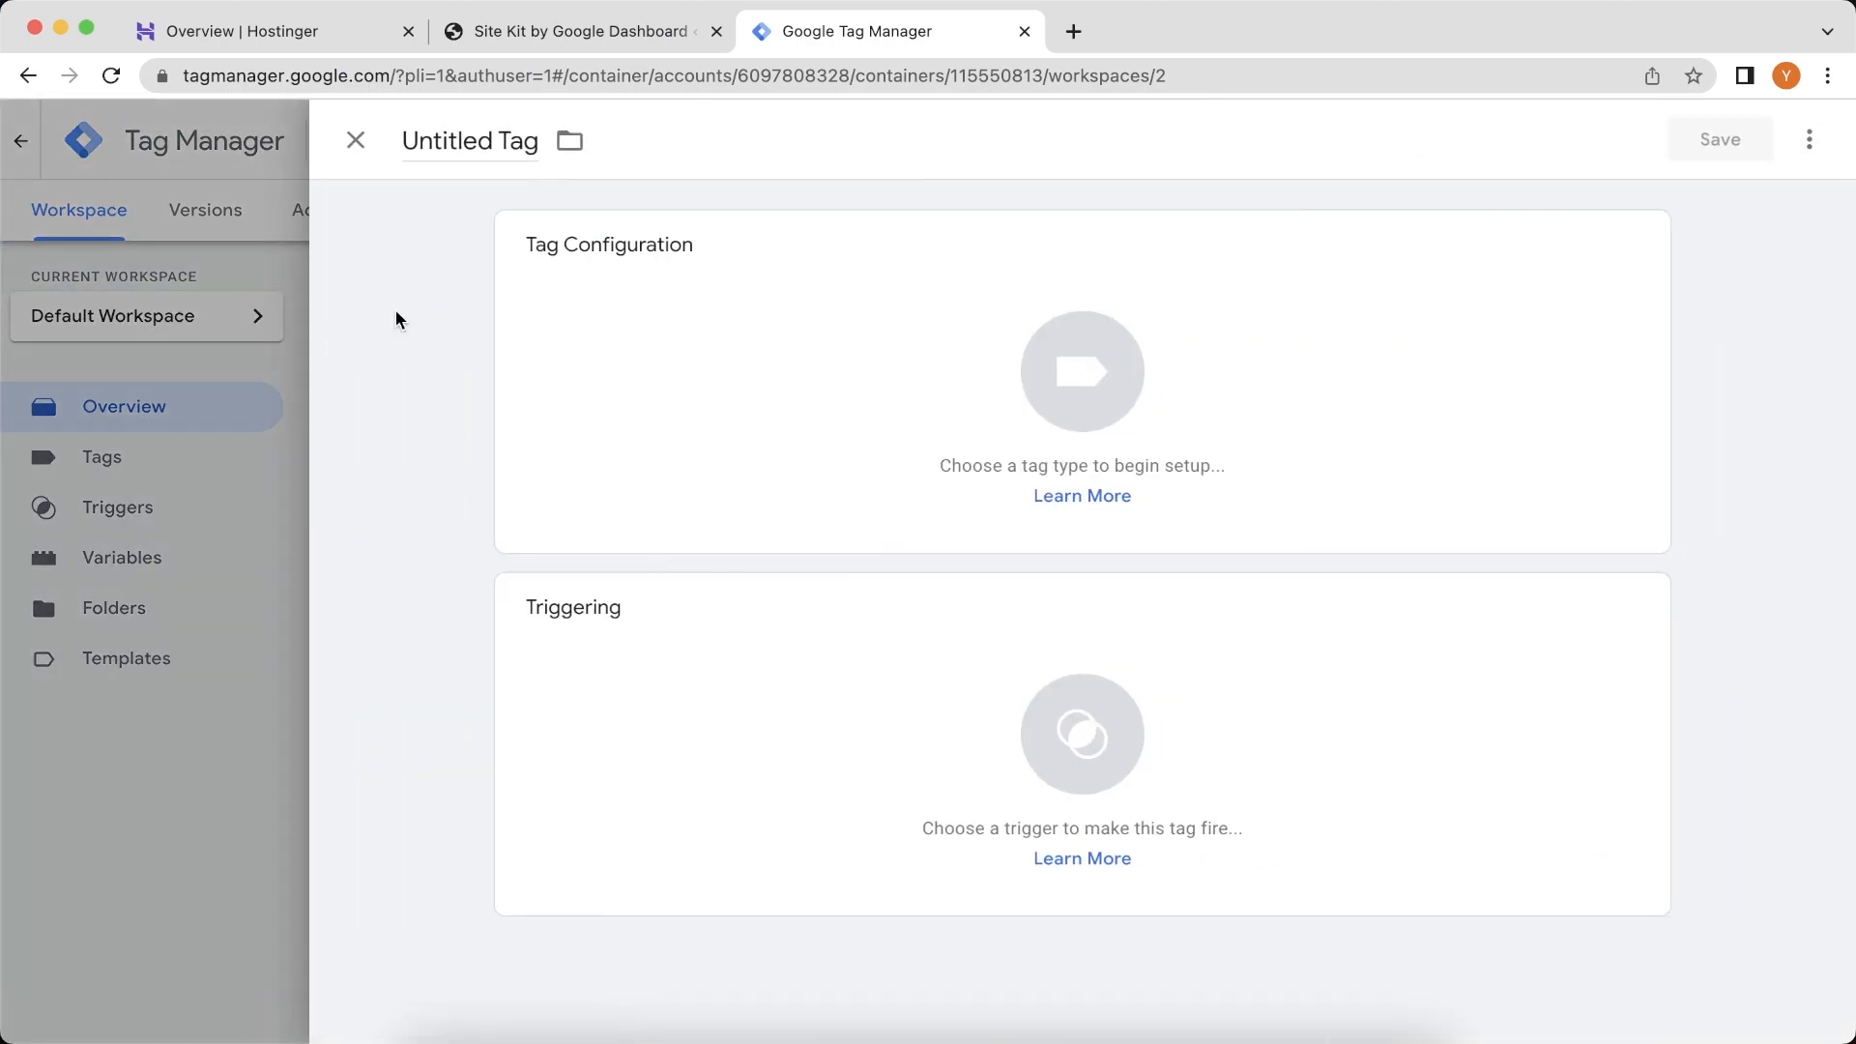
click(1143, 356)
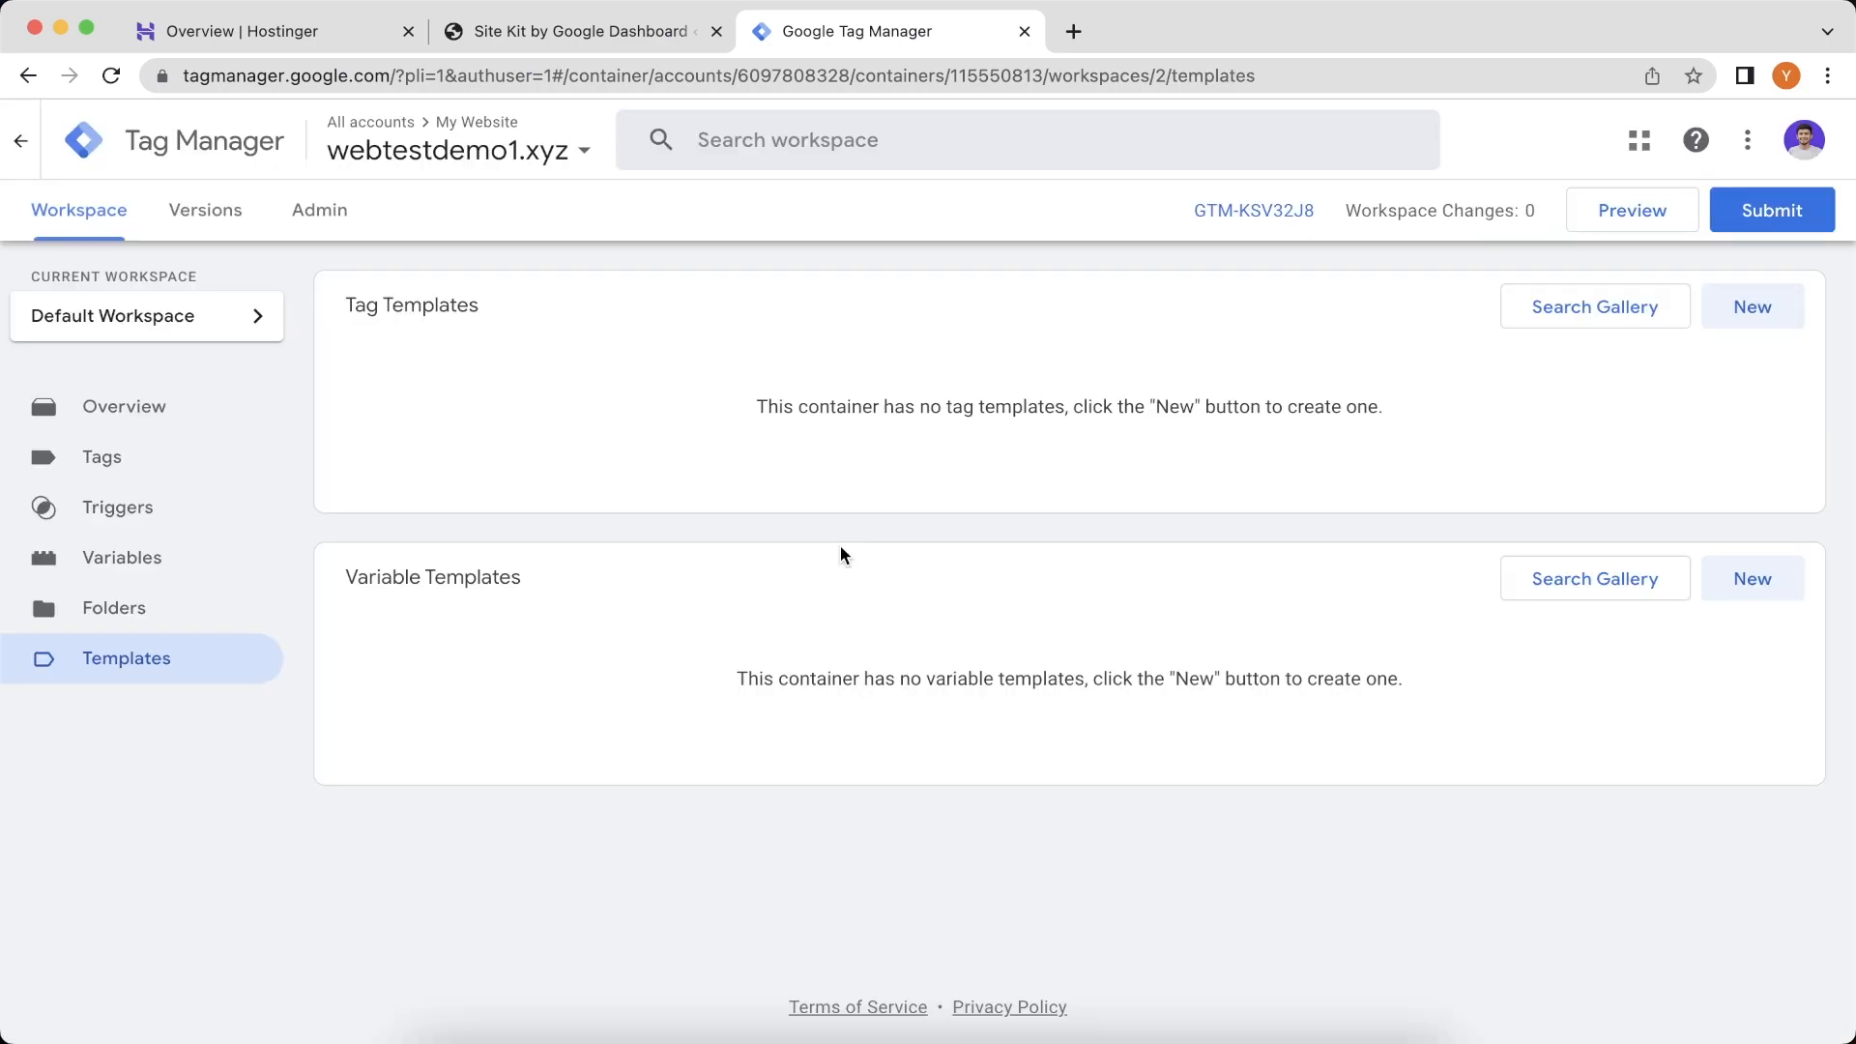
click(1517, 323)
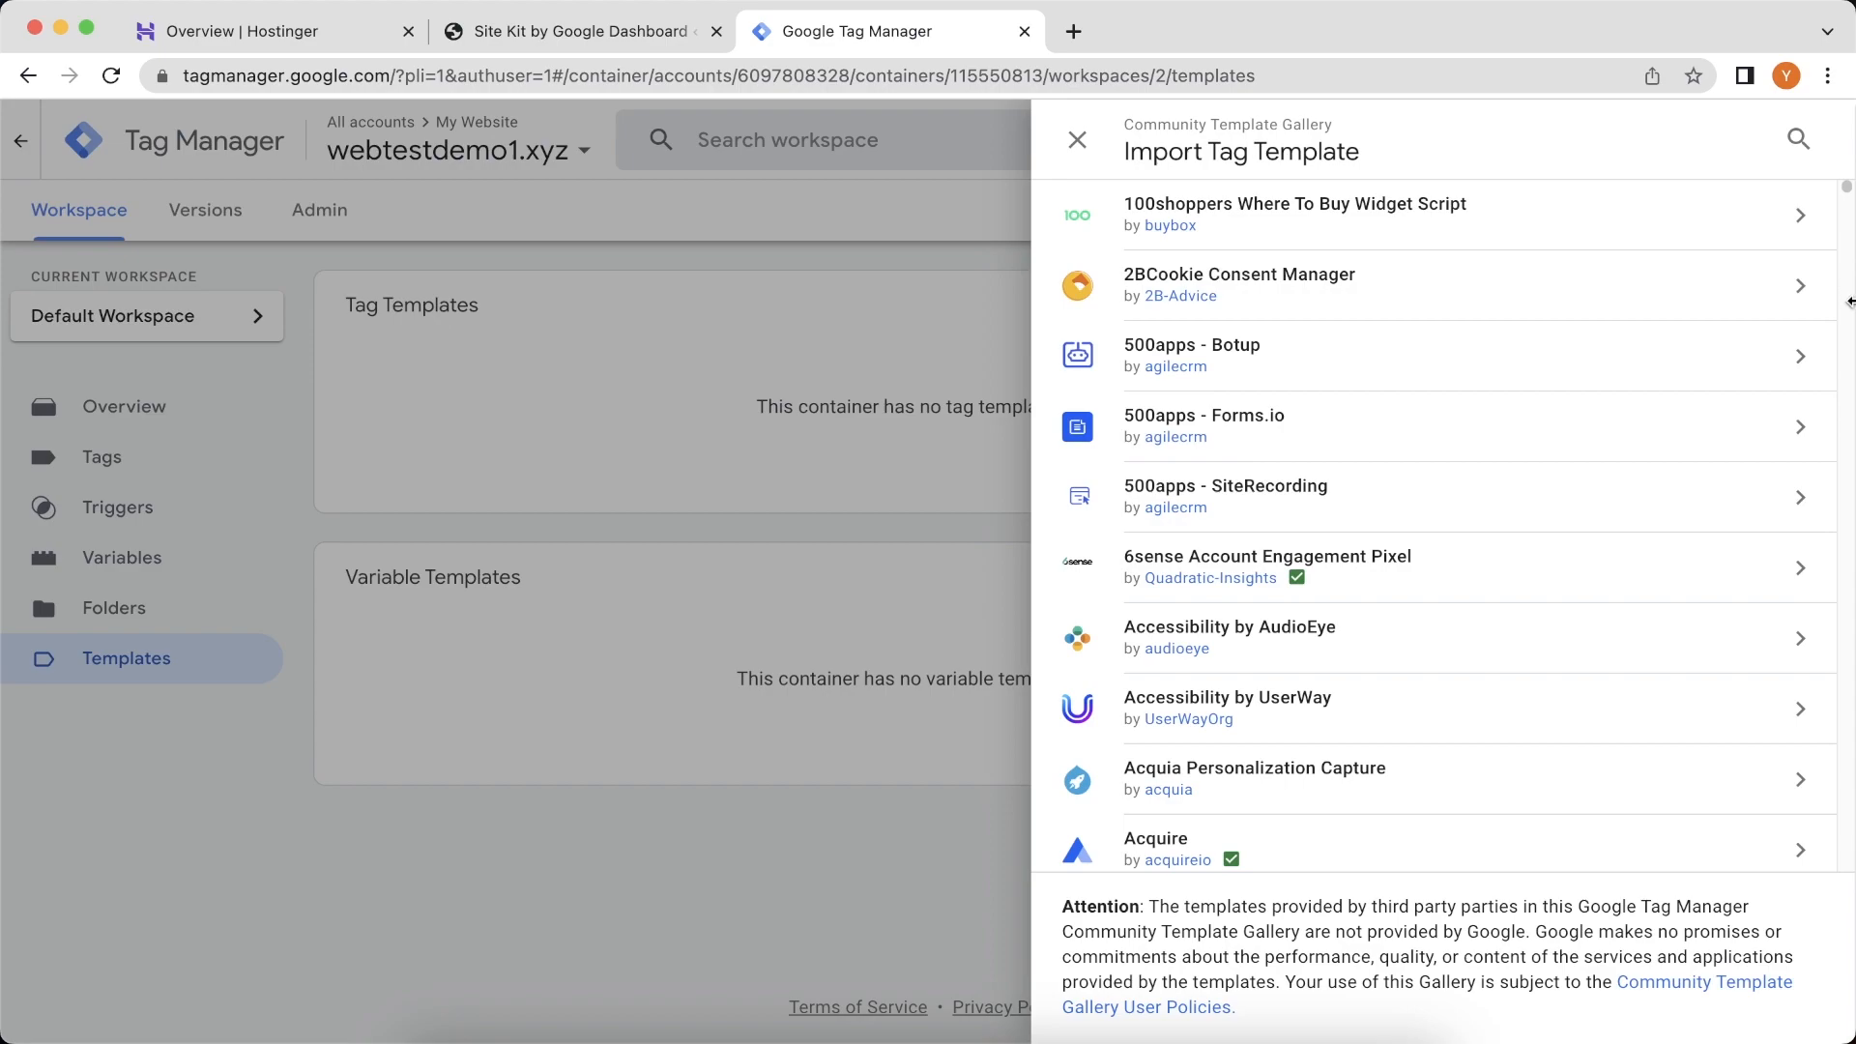
scroll(1849, 302, down, 7)
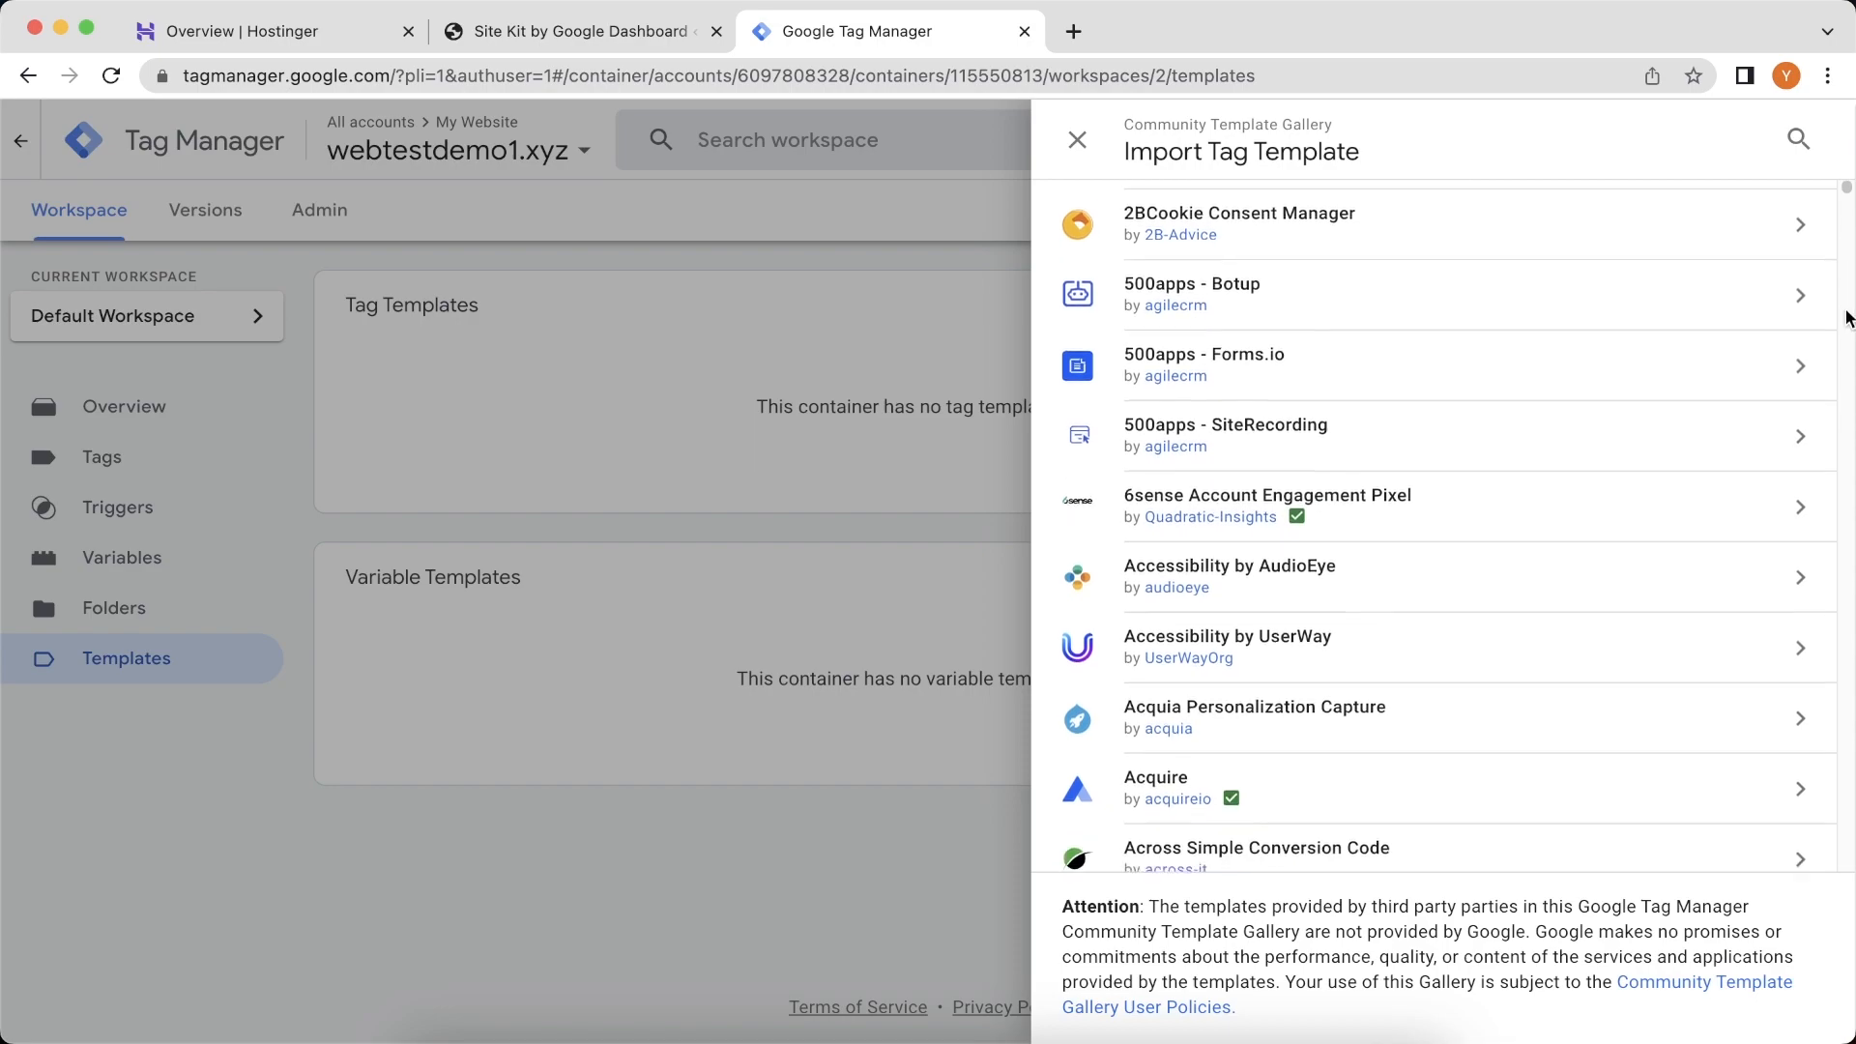
scroll(1850, 314, down, 8)
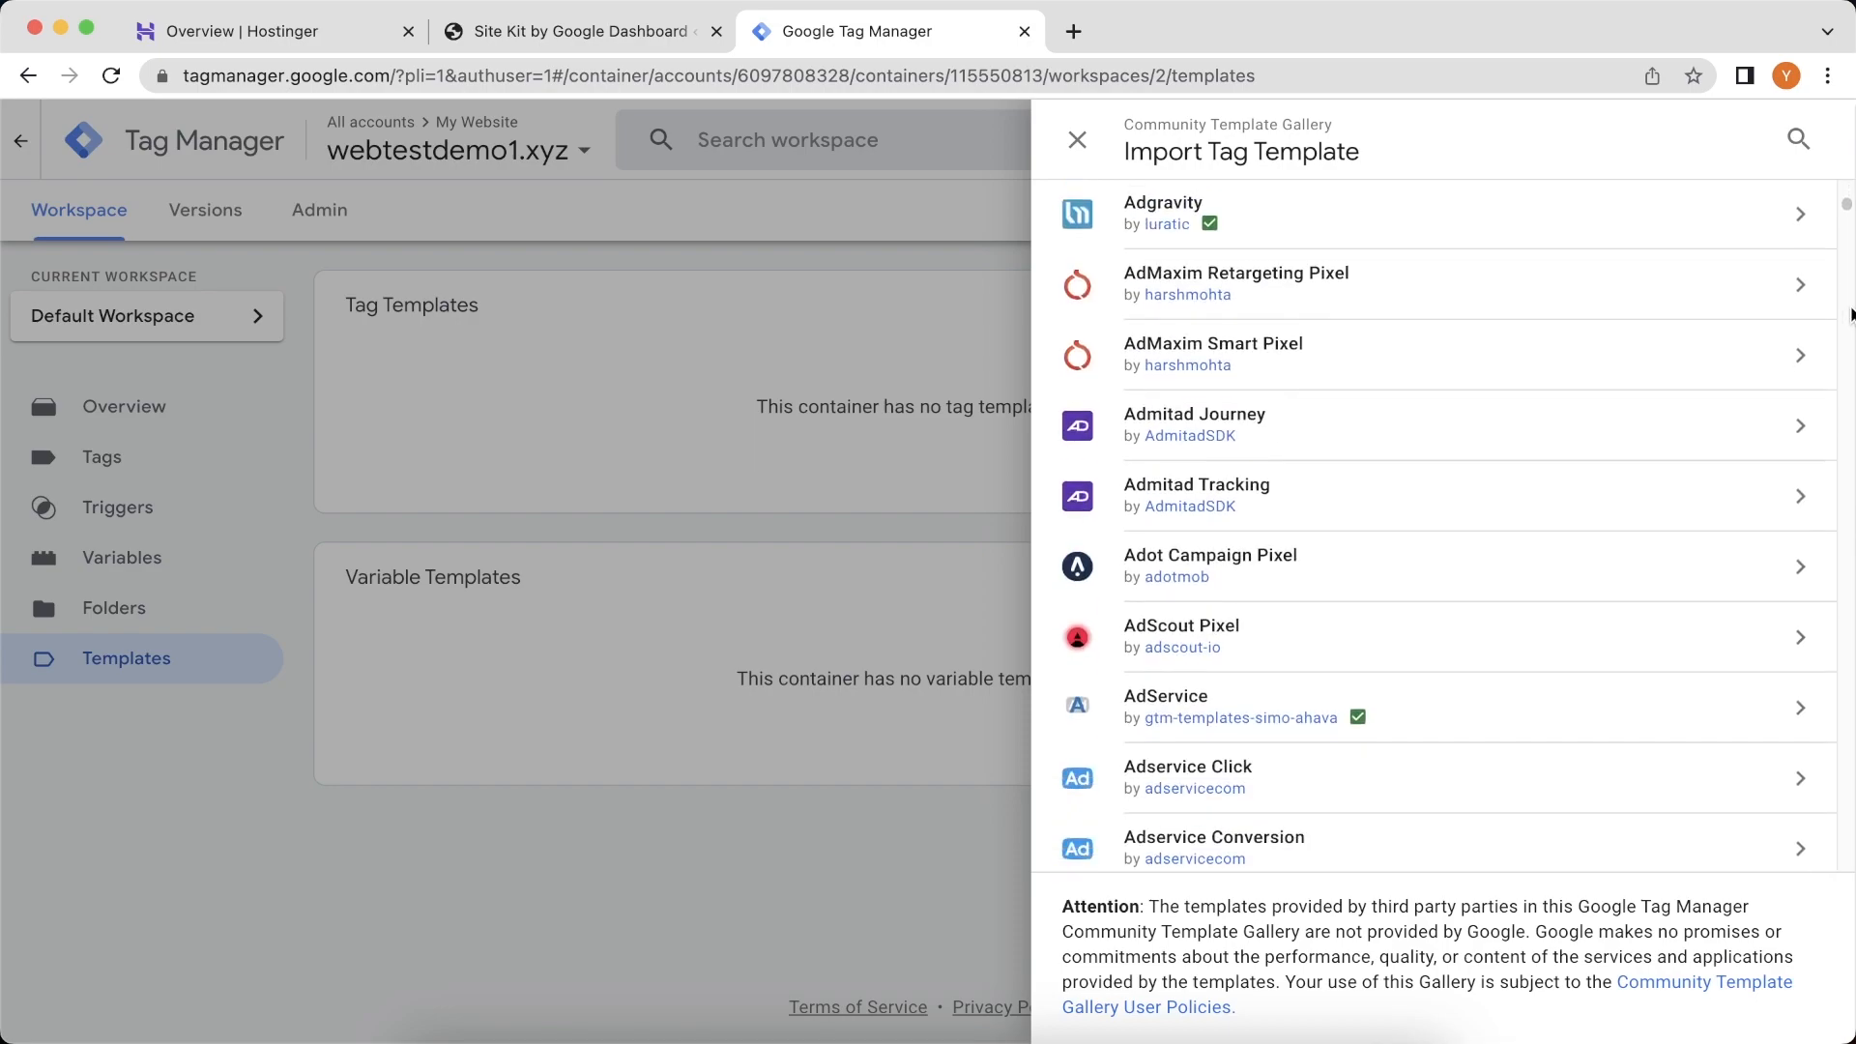
scroll(1849, 314, down, 6)
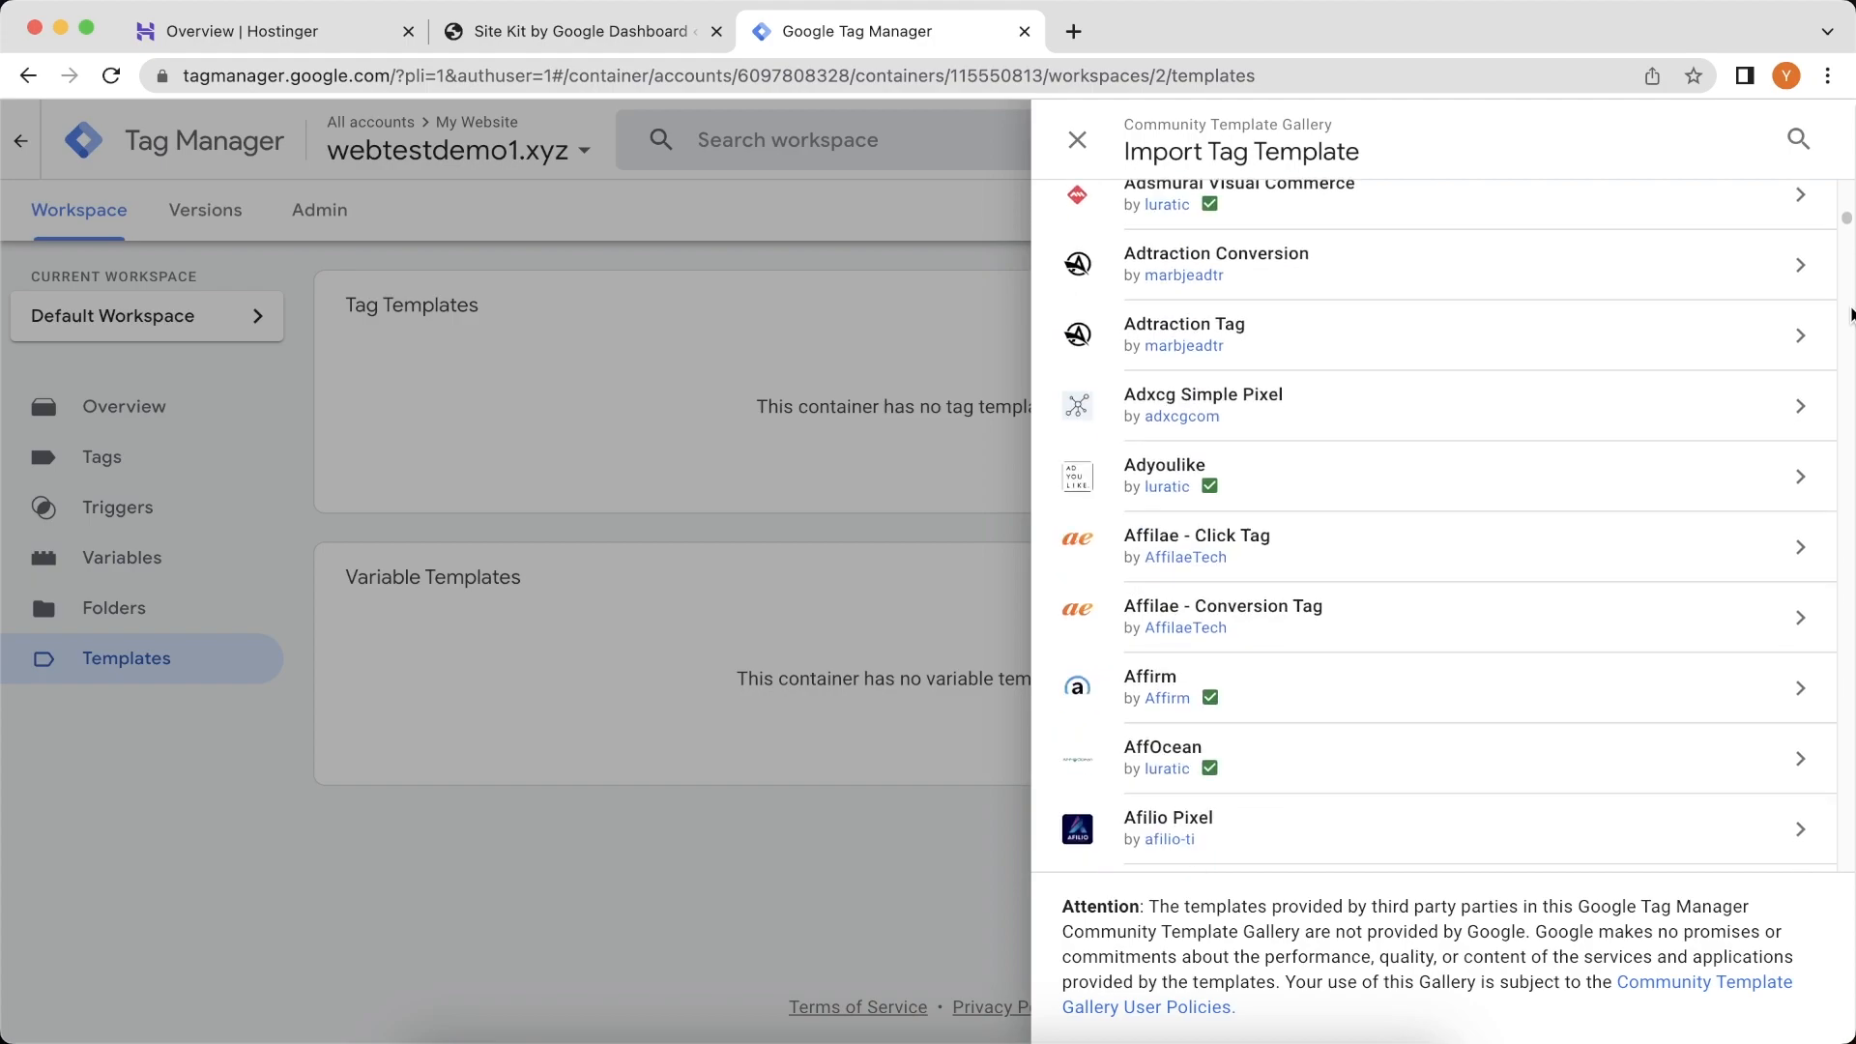
scroll(1850, 314, down, 6)
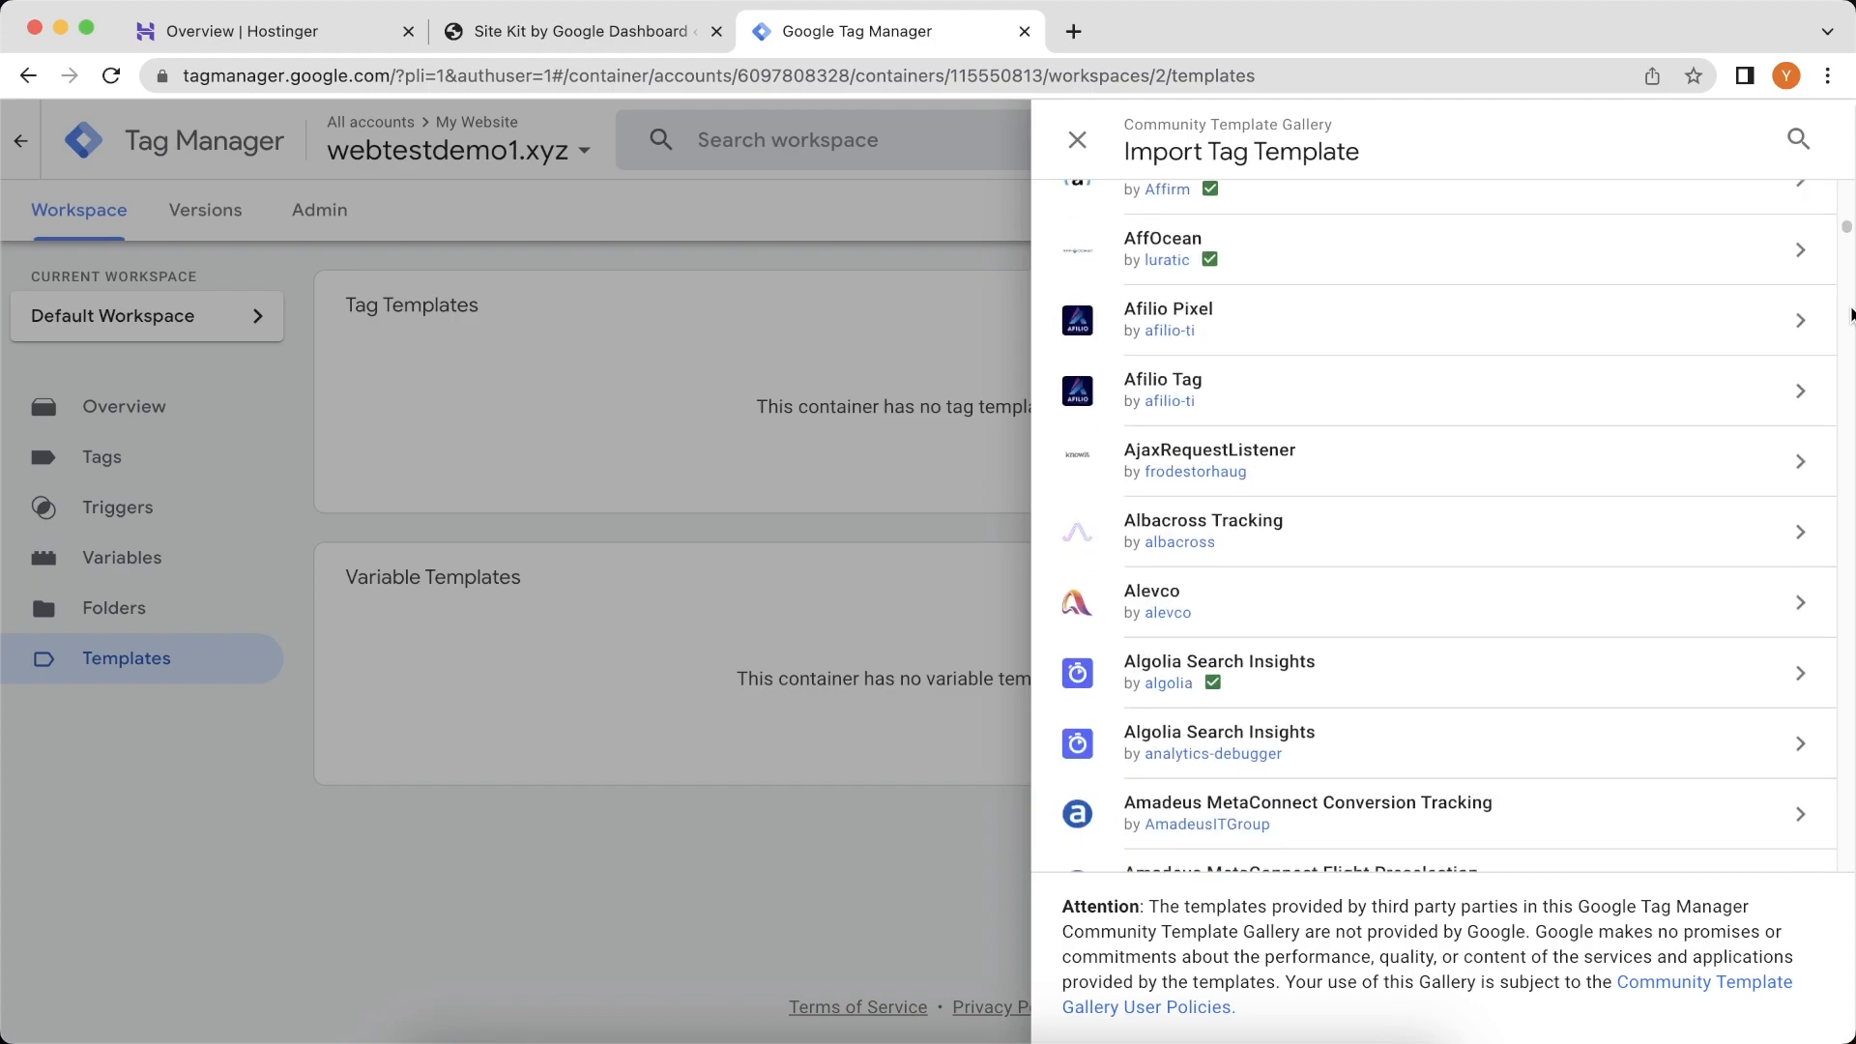
scroll(1850, 314, down, 3)
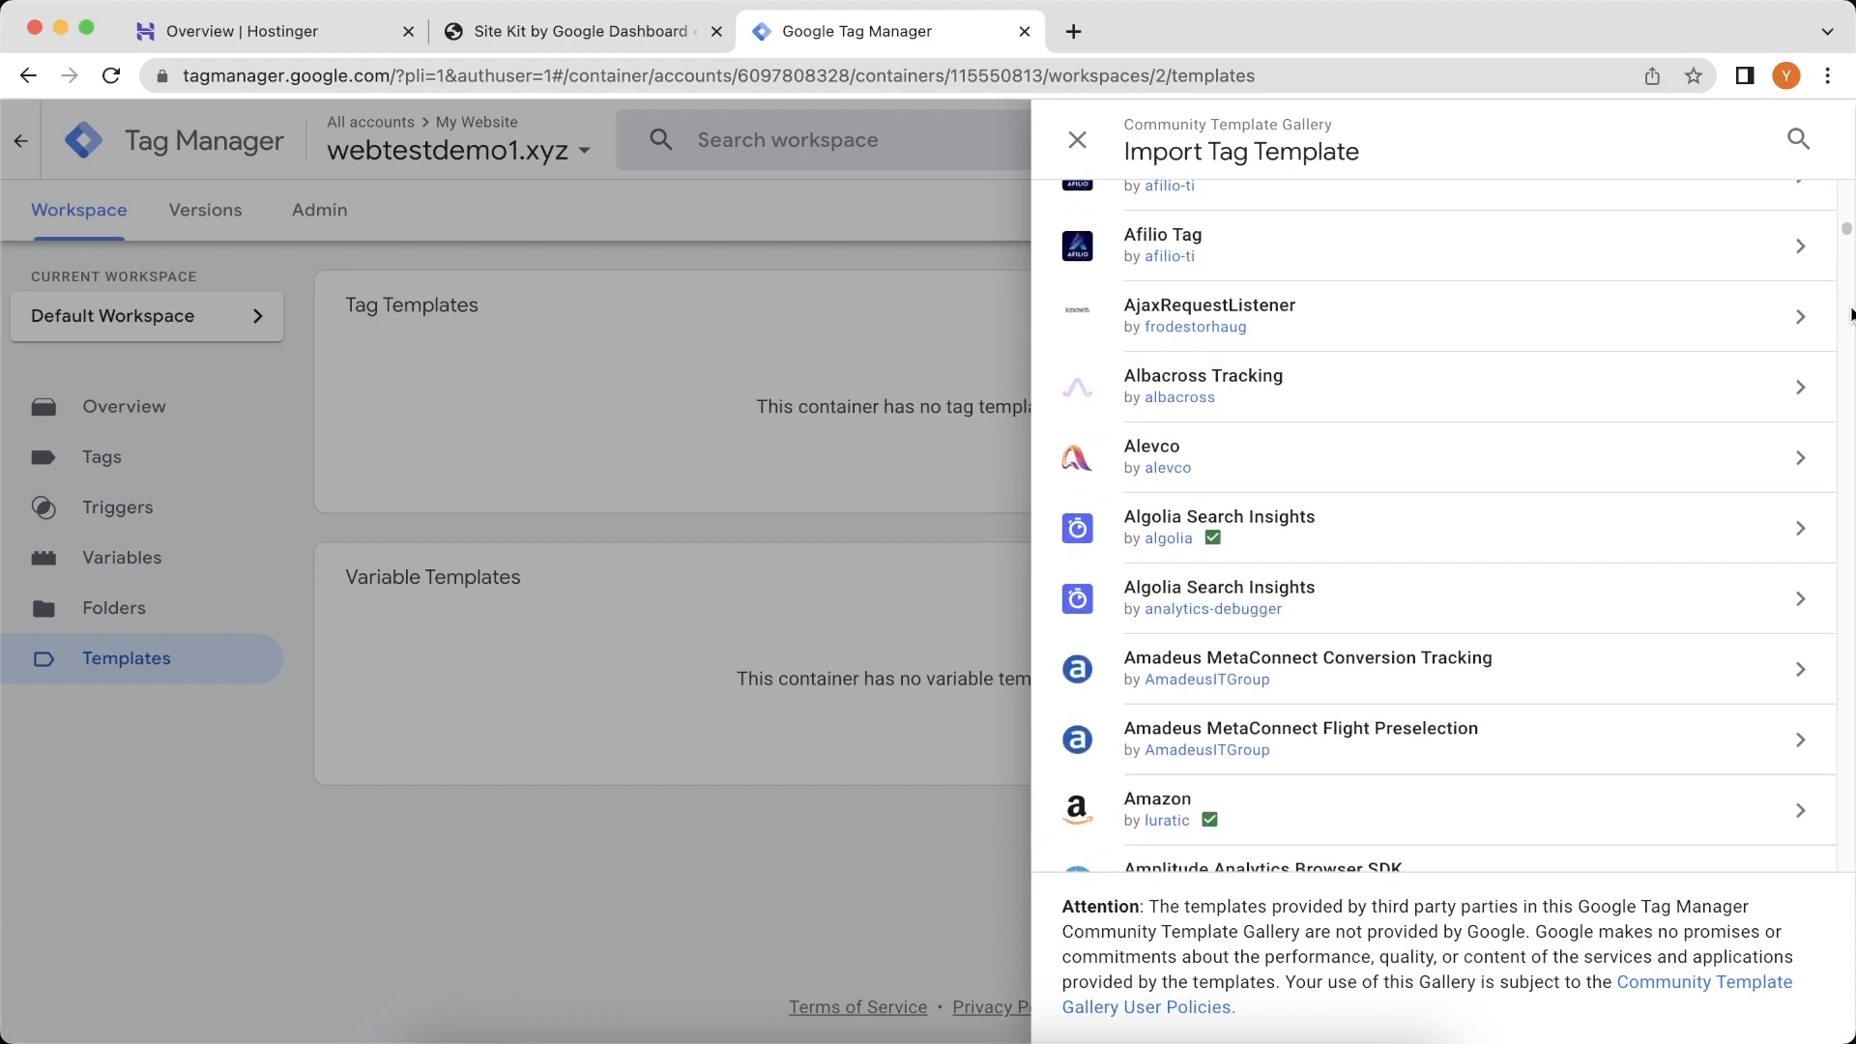
scroll(1850, 315, down, 5)
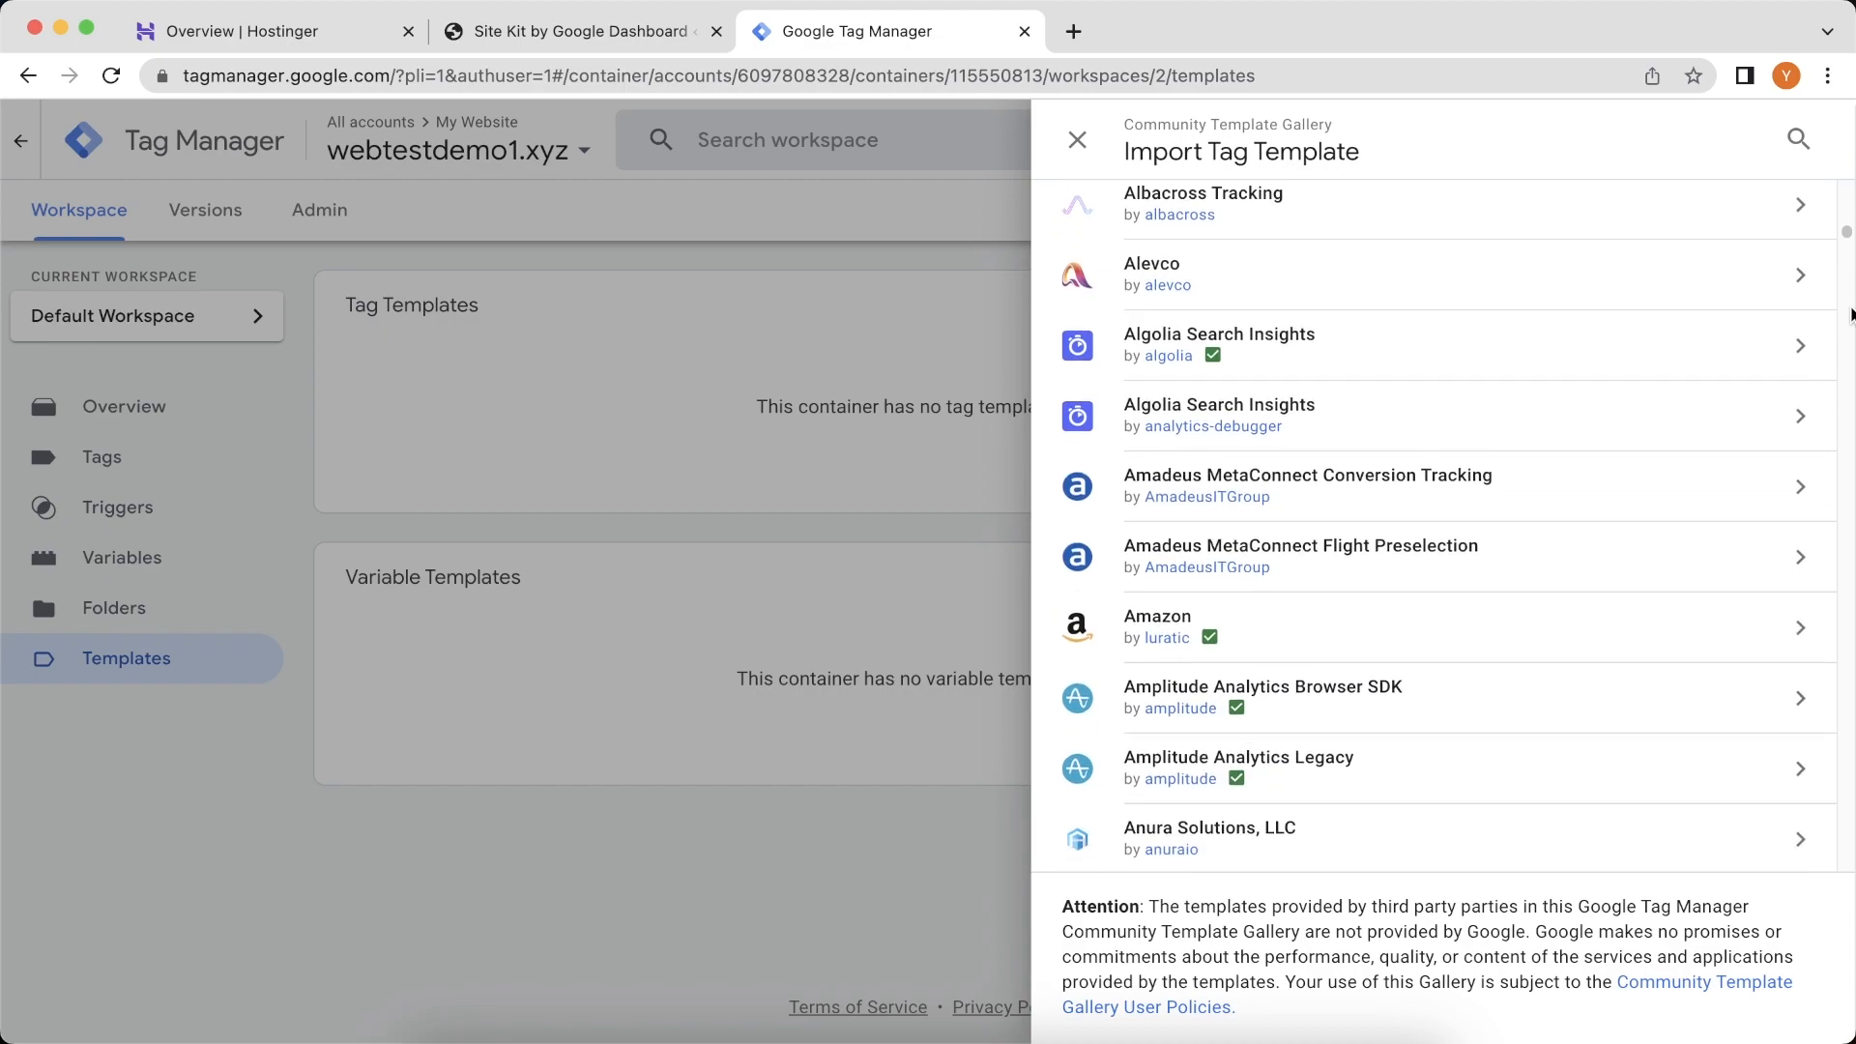
scroll(1849, 314, down, 2)
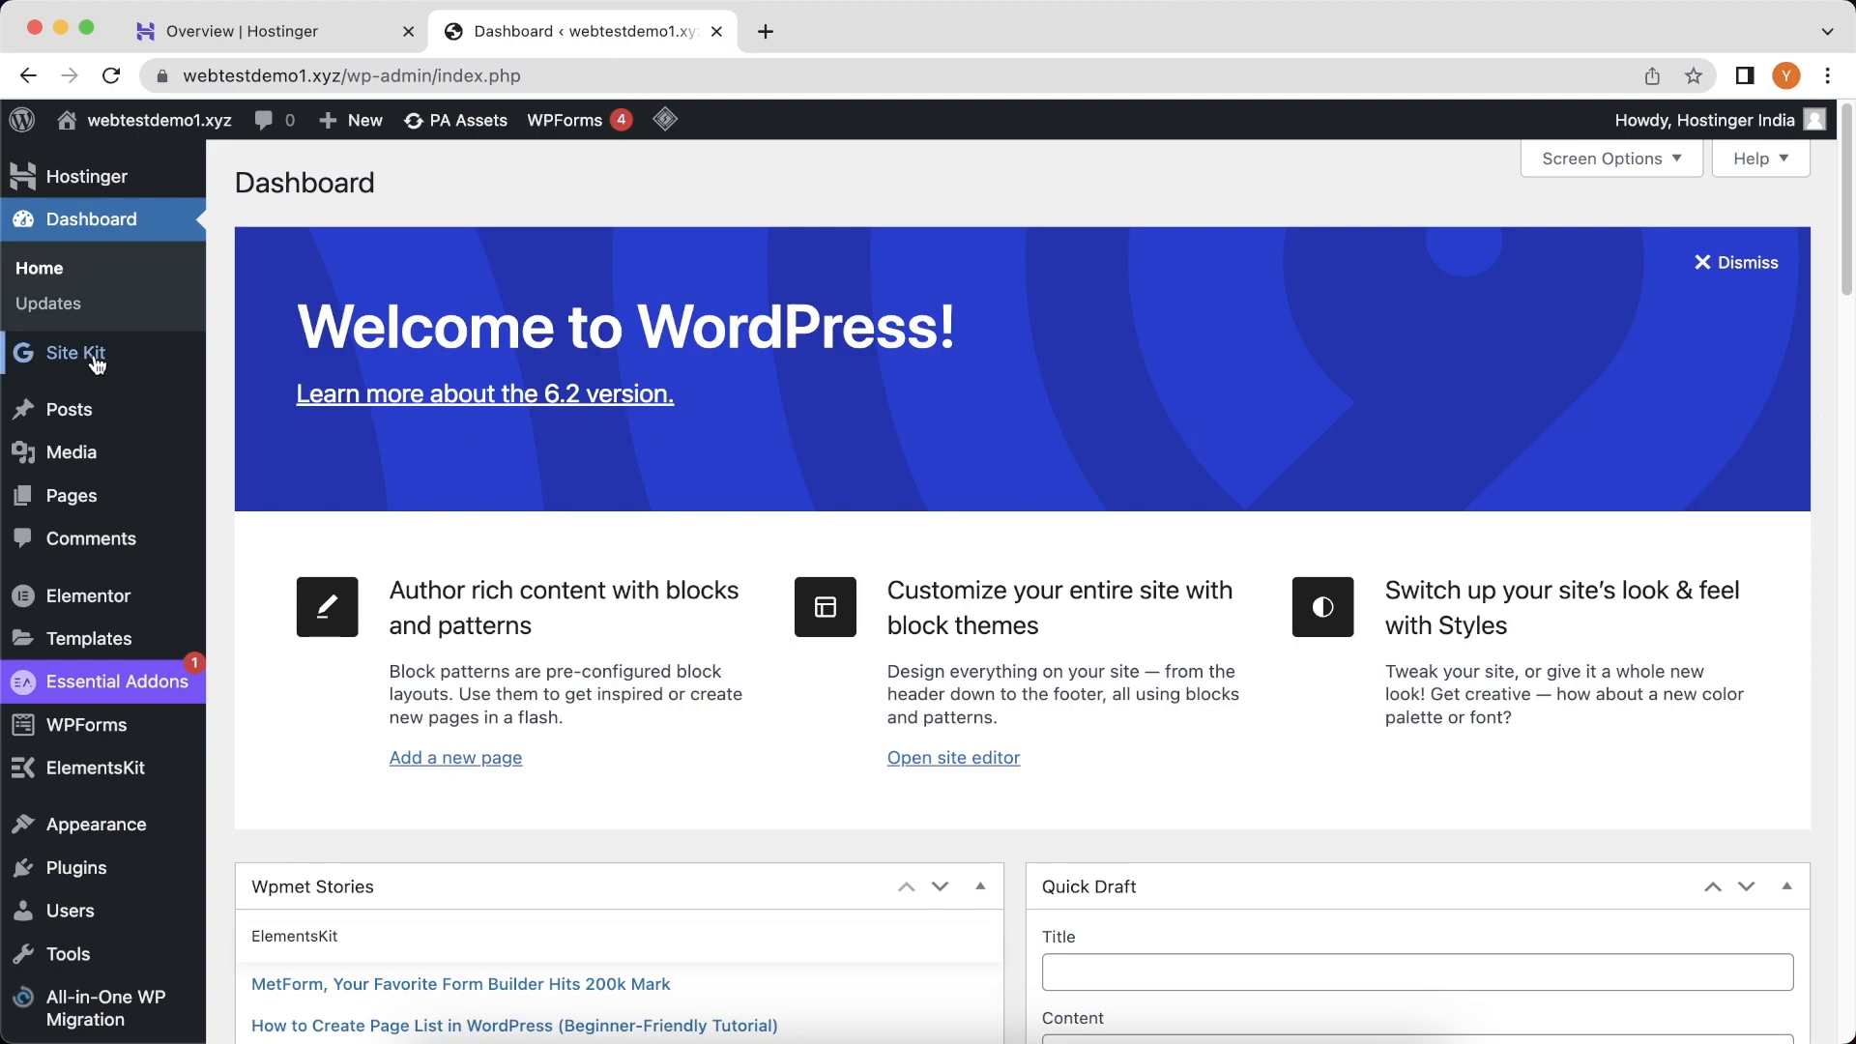
Step: Start the Tag Manager setup from Site Kit's additional services and grant it access with the existing Google account
mouse_move(80, 358)
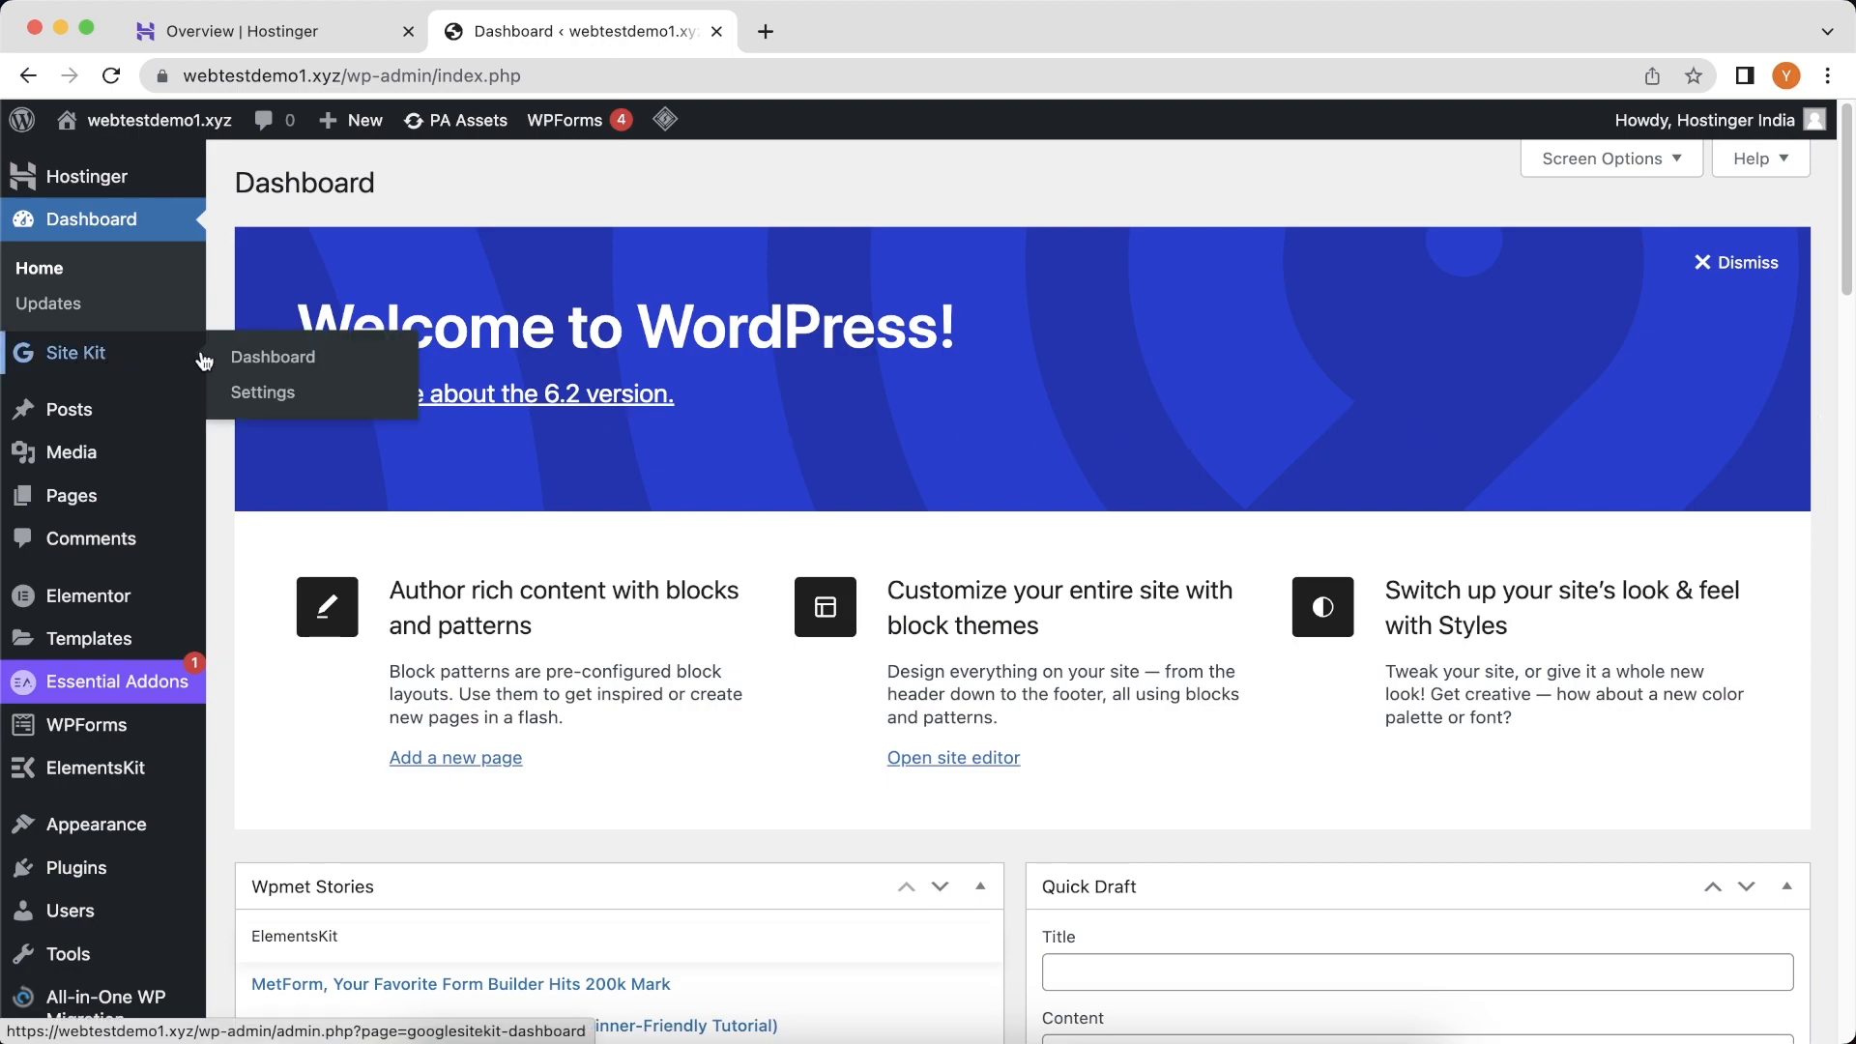
click(259, 390)
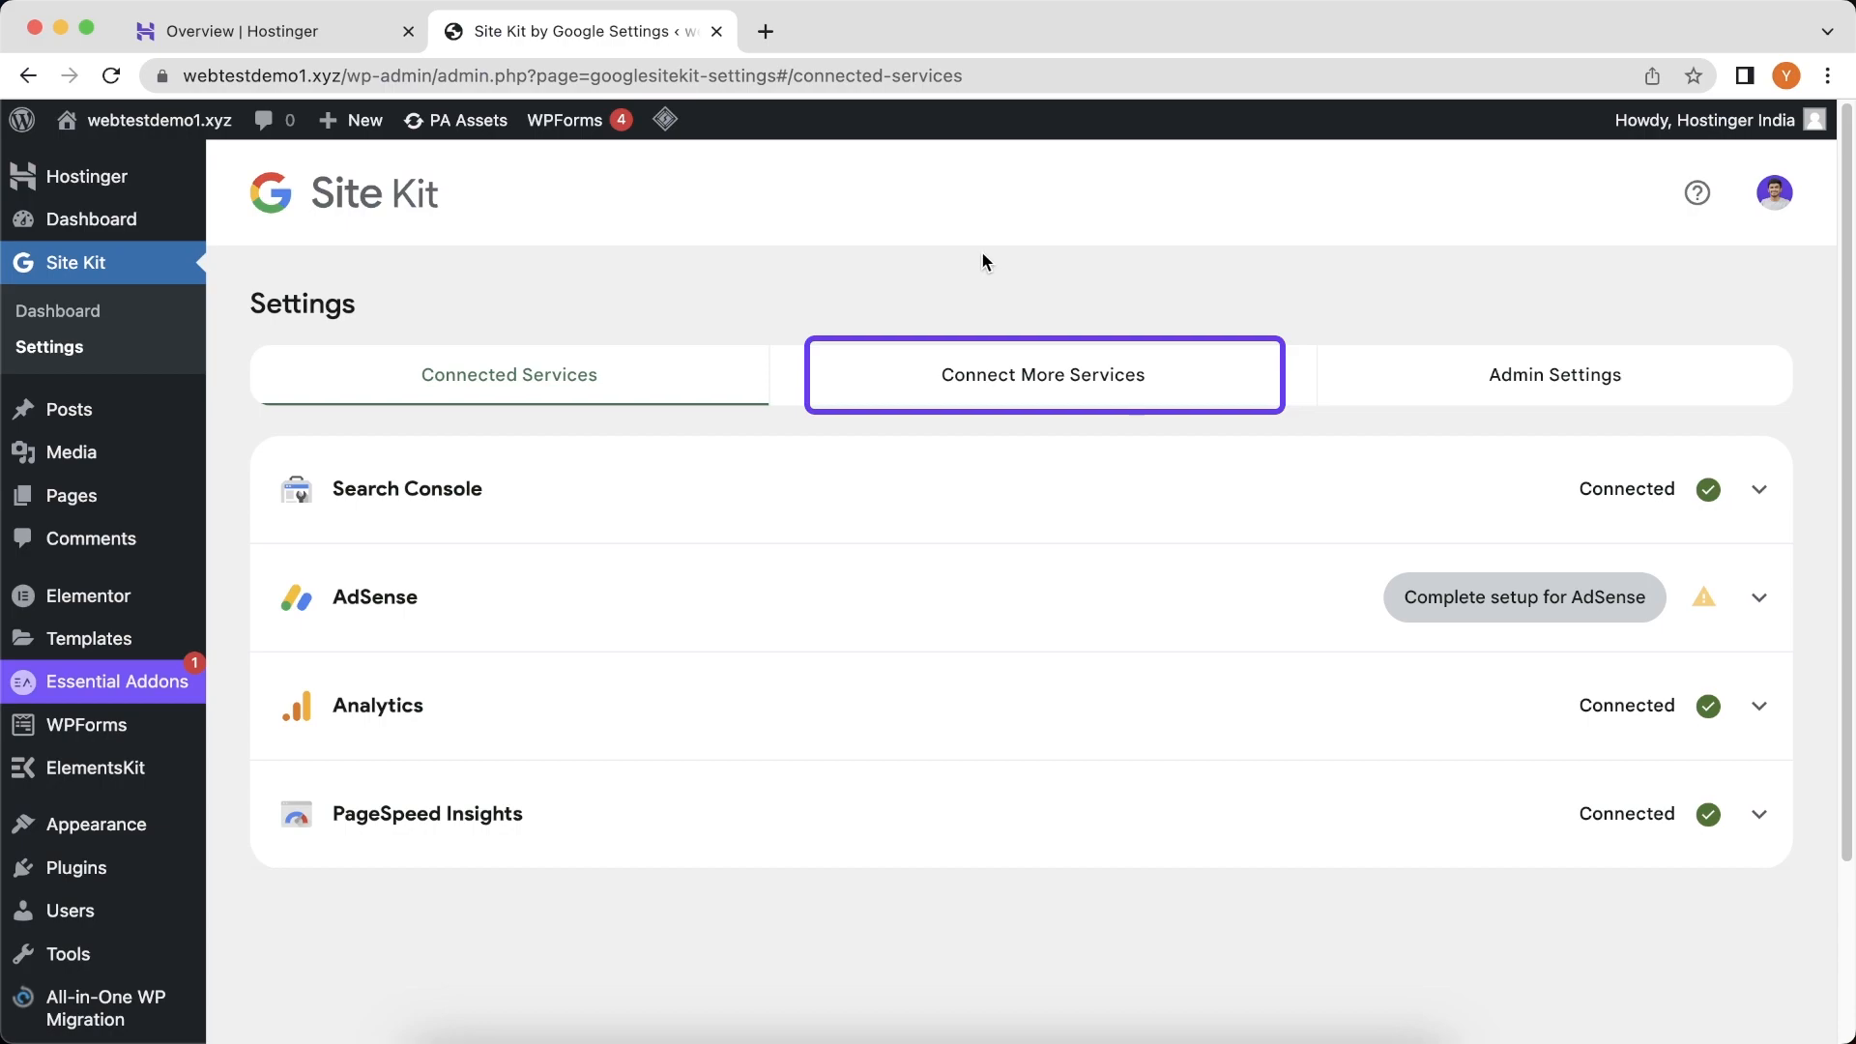
click(1003, 393)
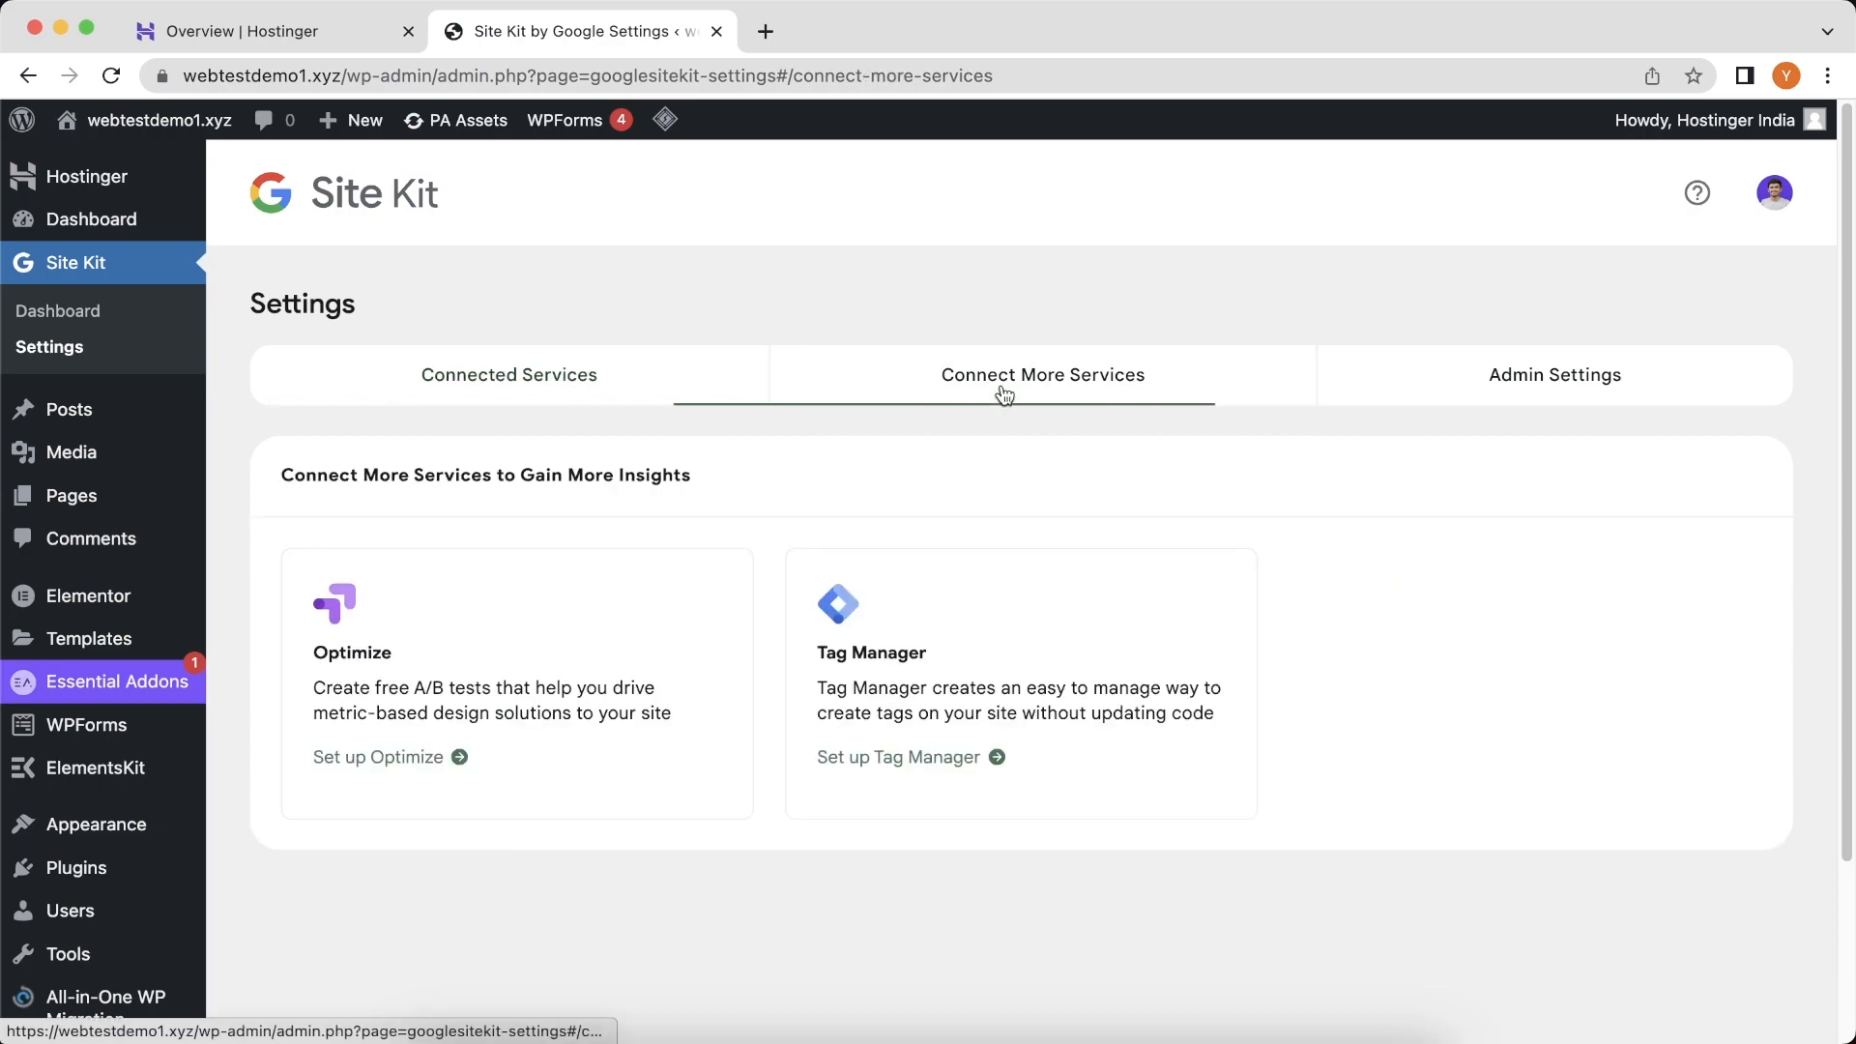
click(939, 754)
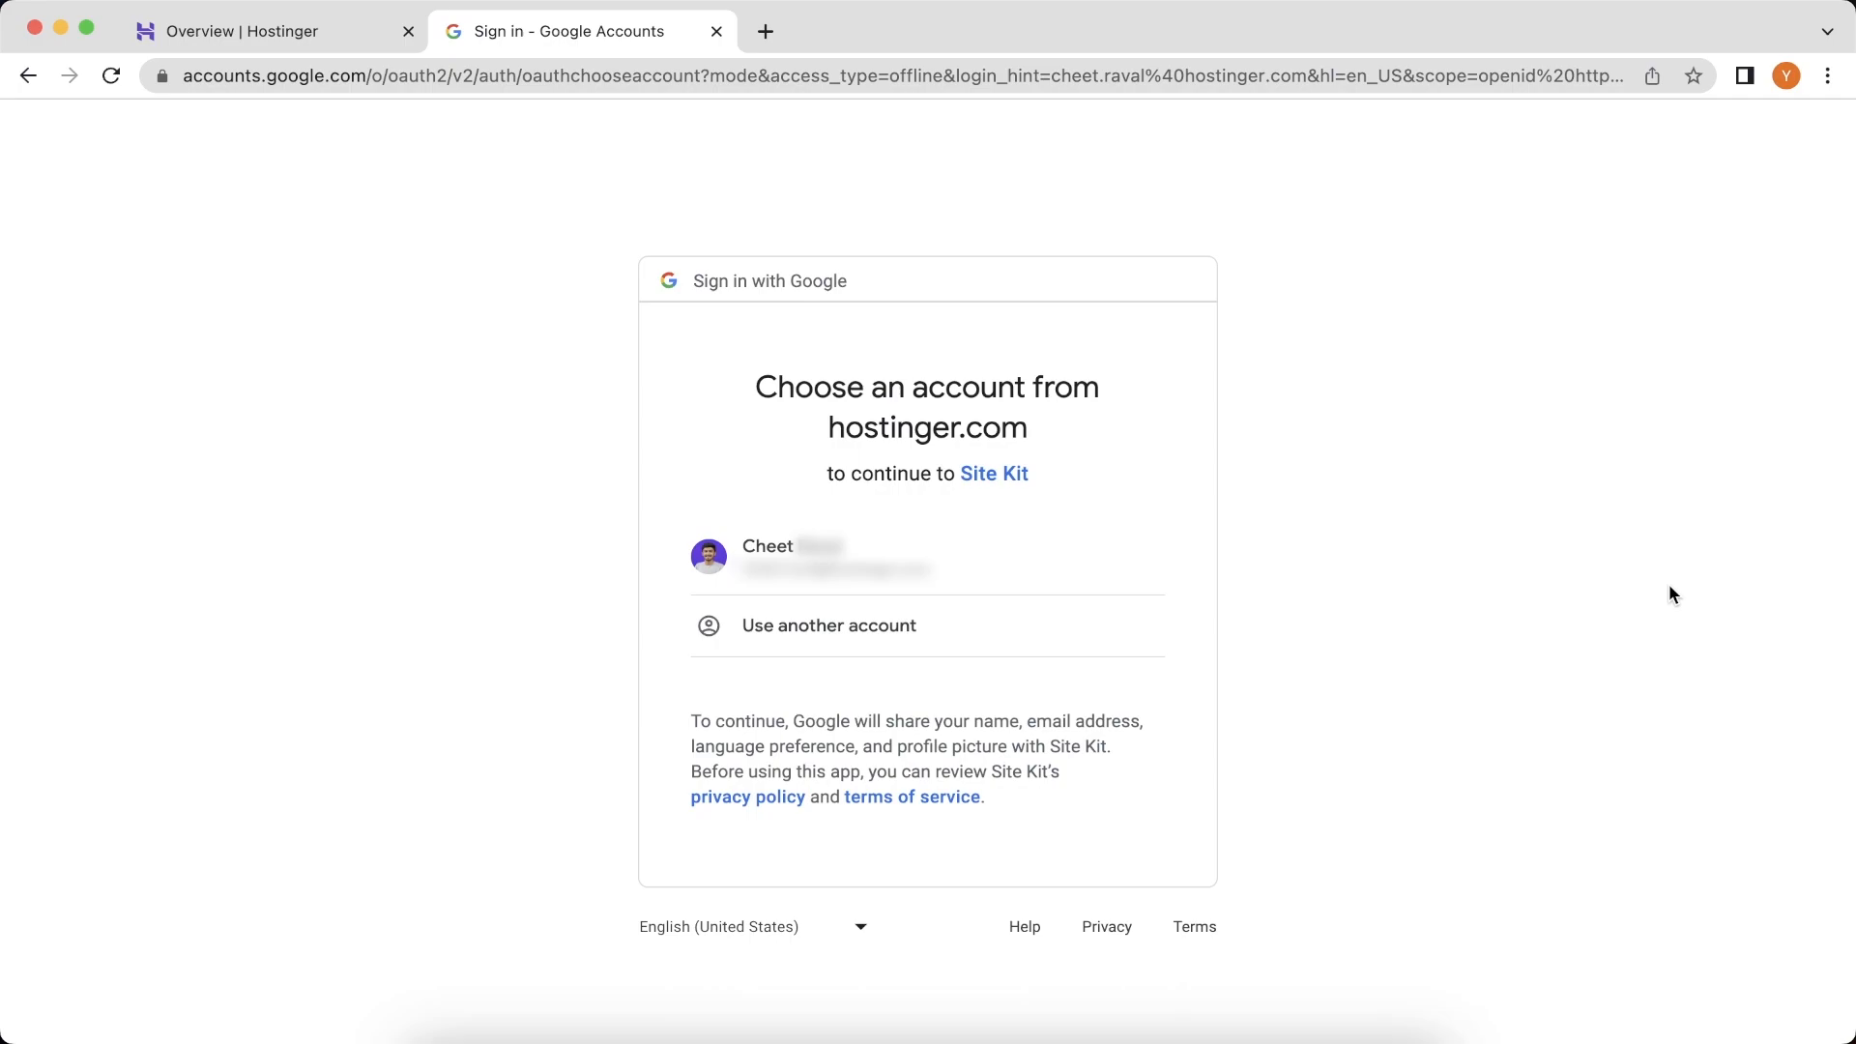
click(1005, 580)
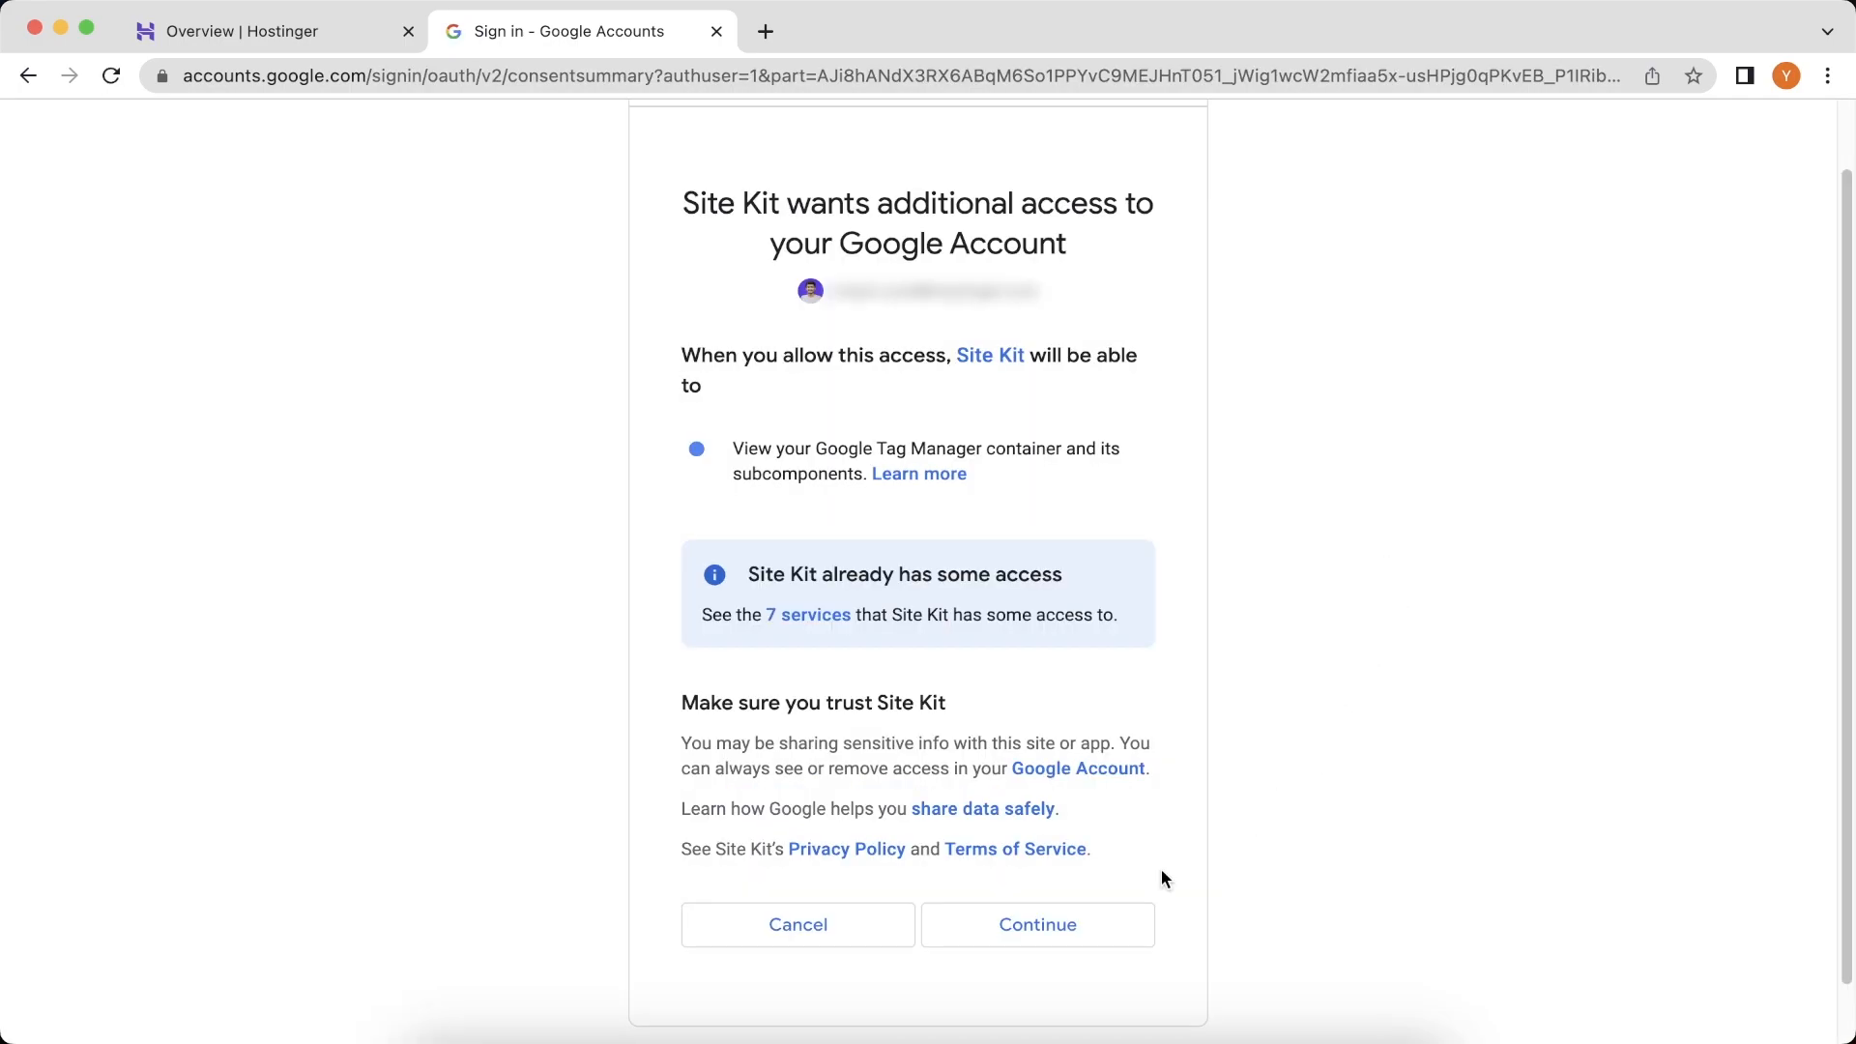
click(1059, 925)
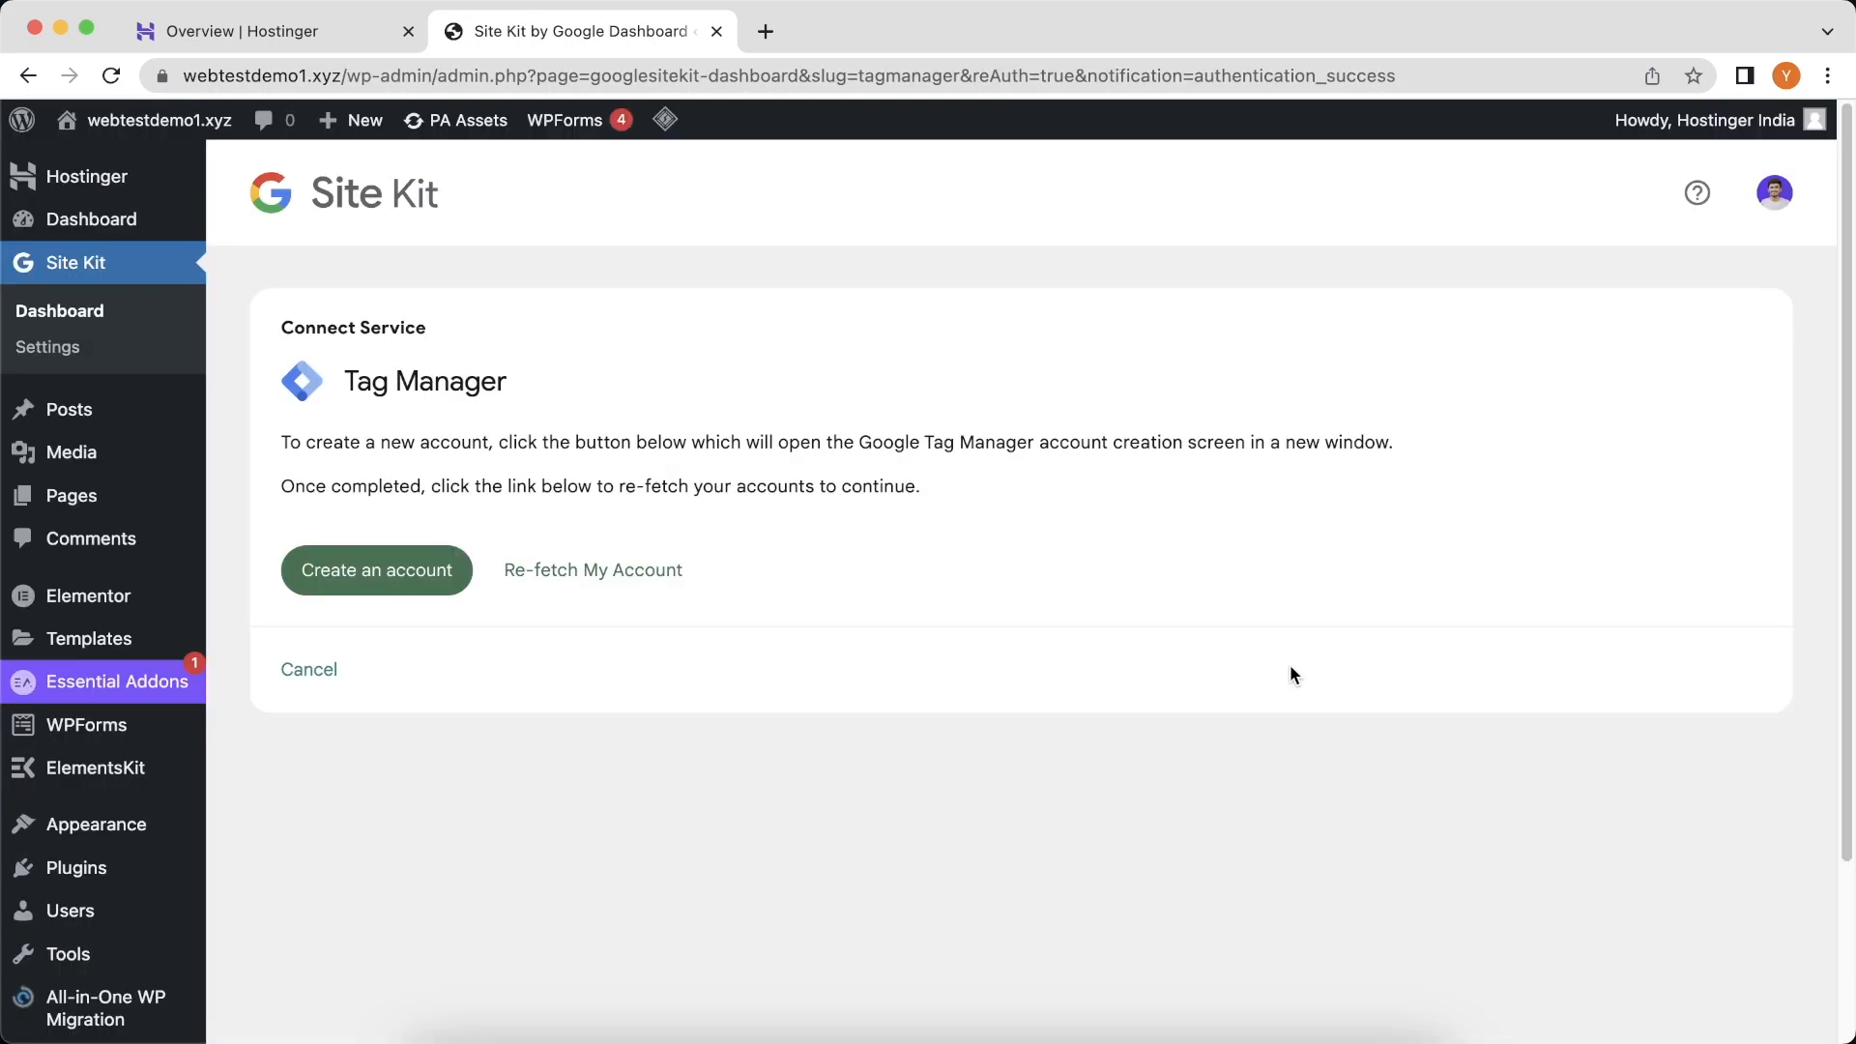
Step: Create the My Website Tag Manager account with the webtestdemo1.xyz web container, accepting the Terms of Service and Data Processing Terms
click(414, 576)
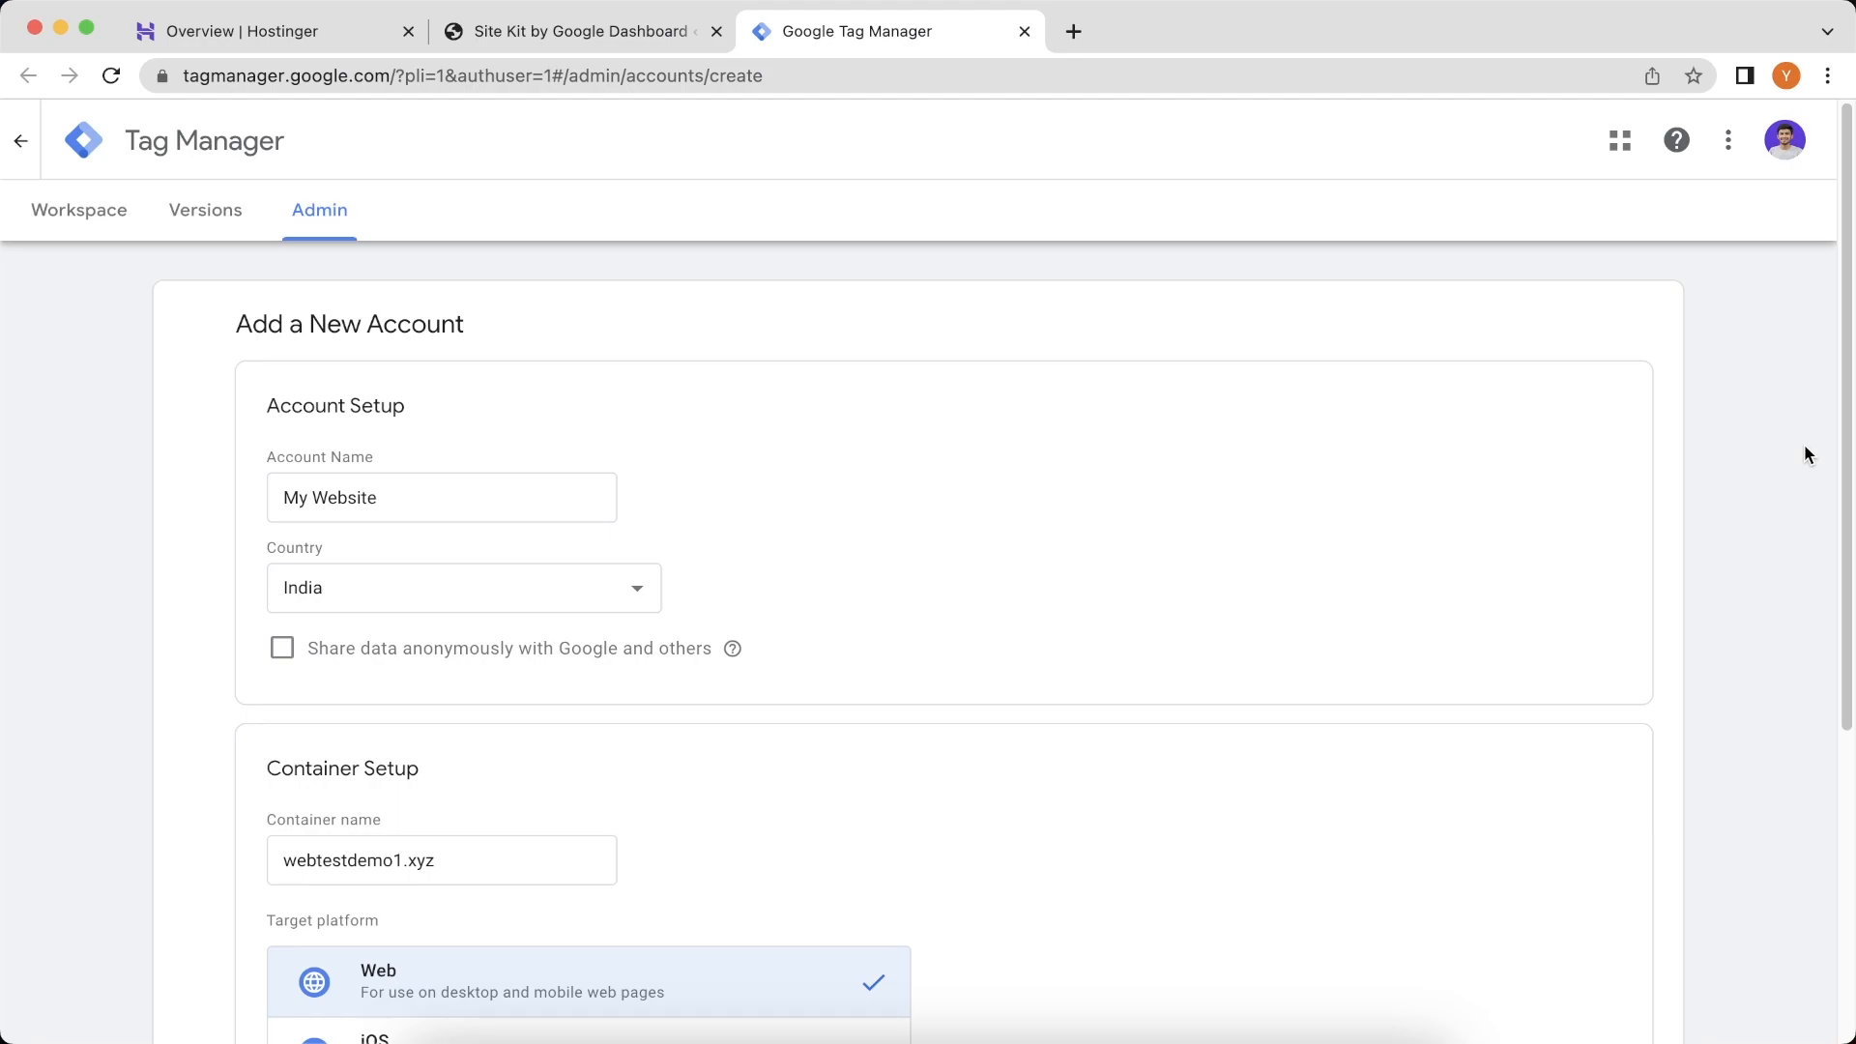
scroll(1648, 564, down, 5)
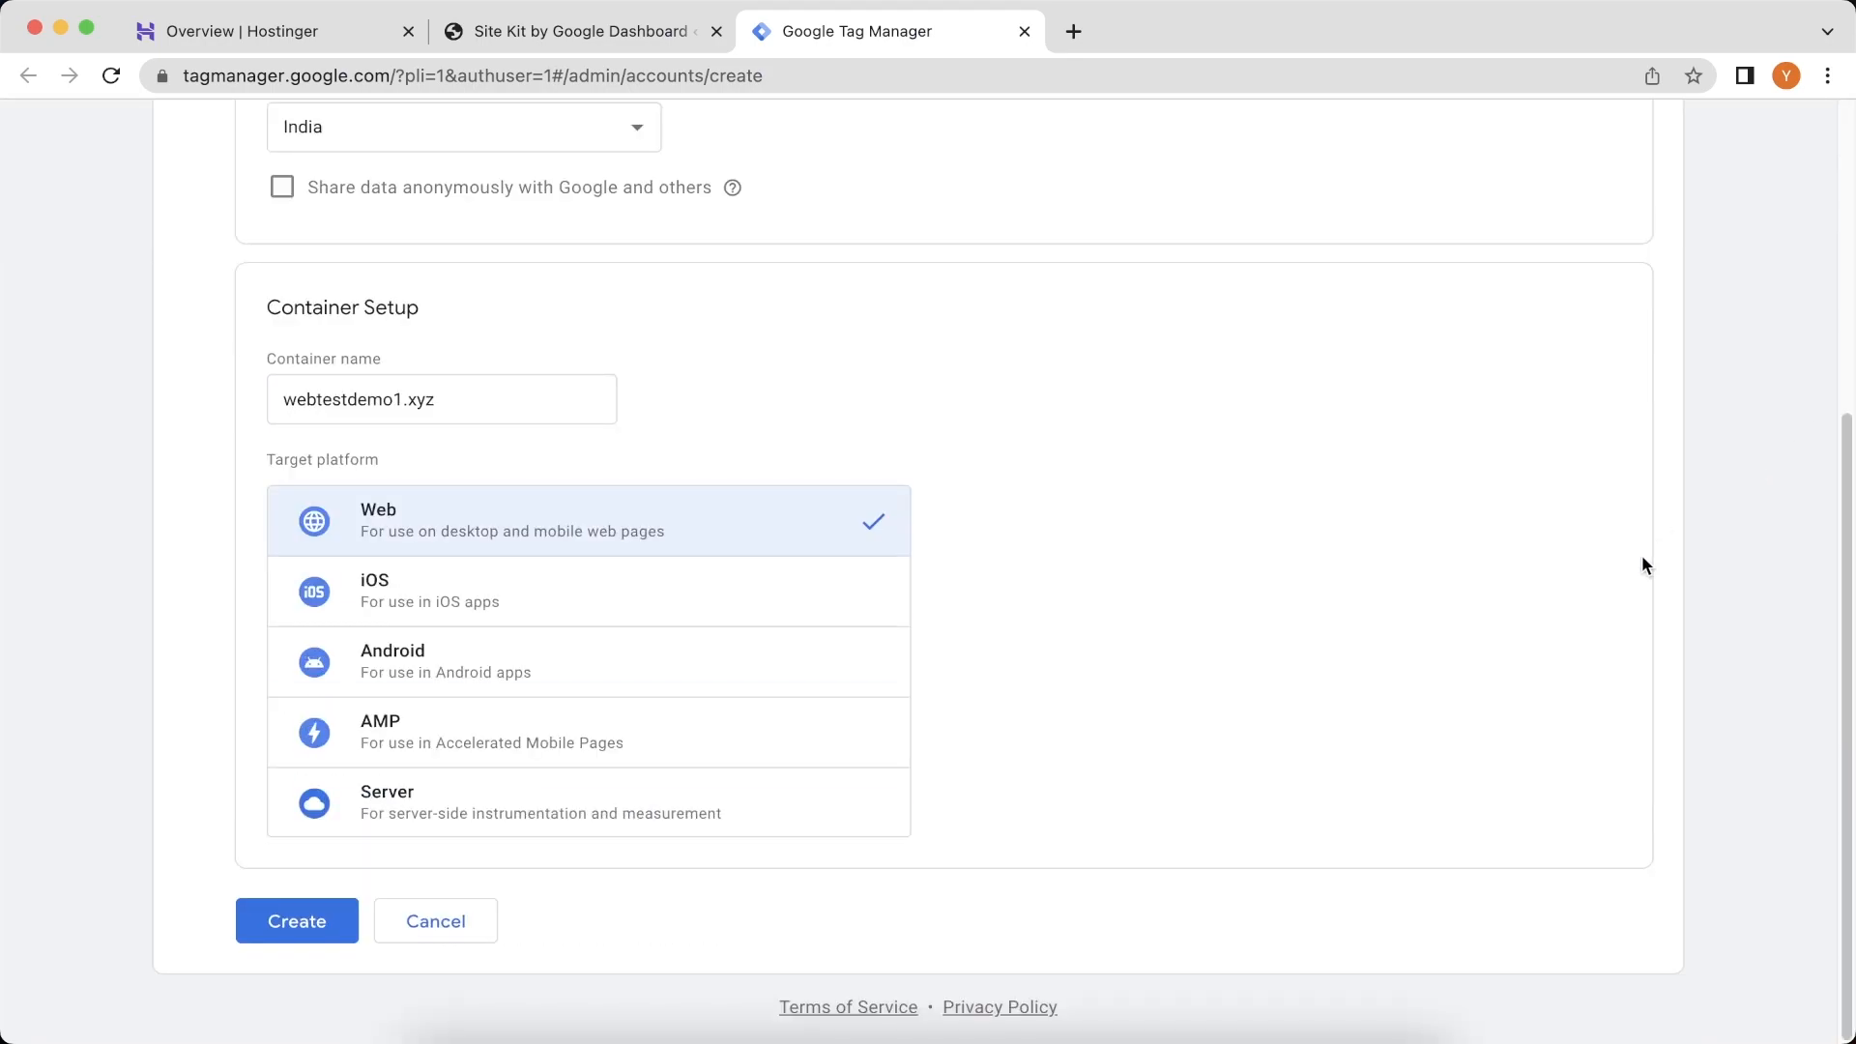
click(297, 930)
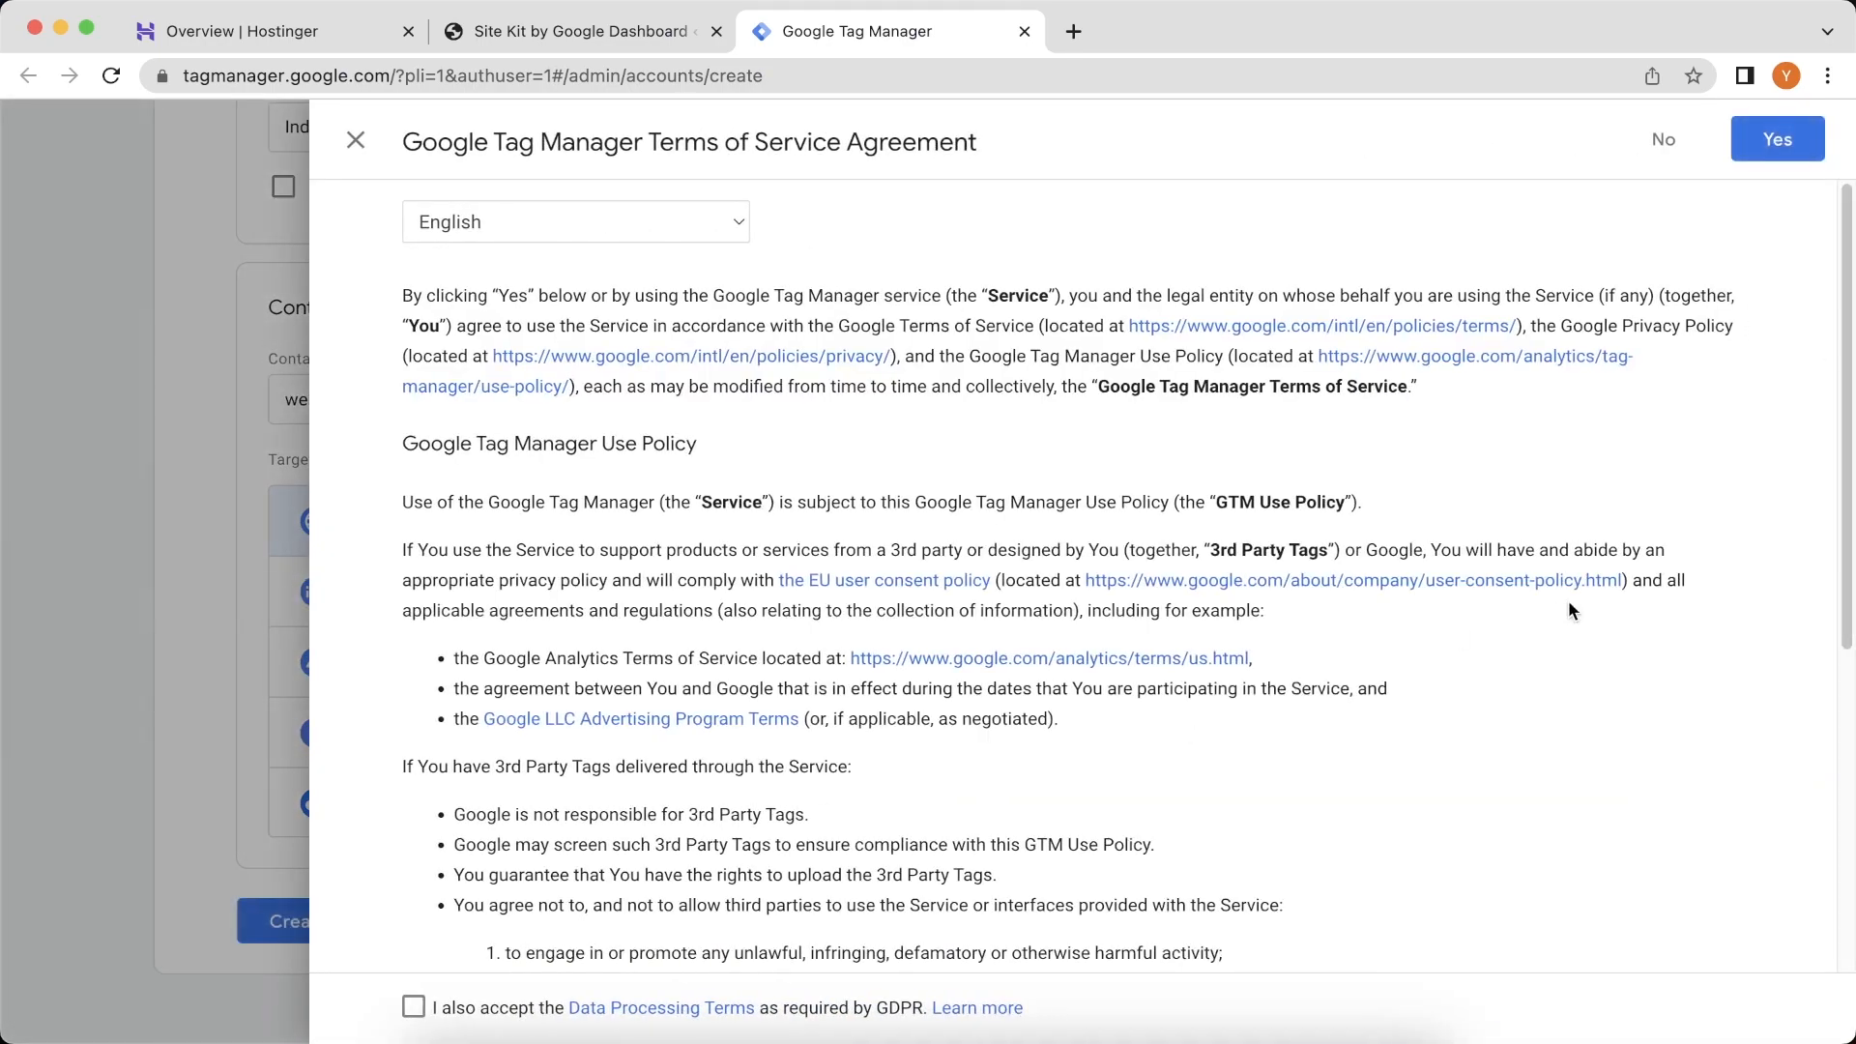
drag(1849, 384, 1850, 704)
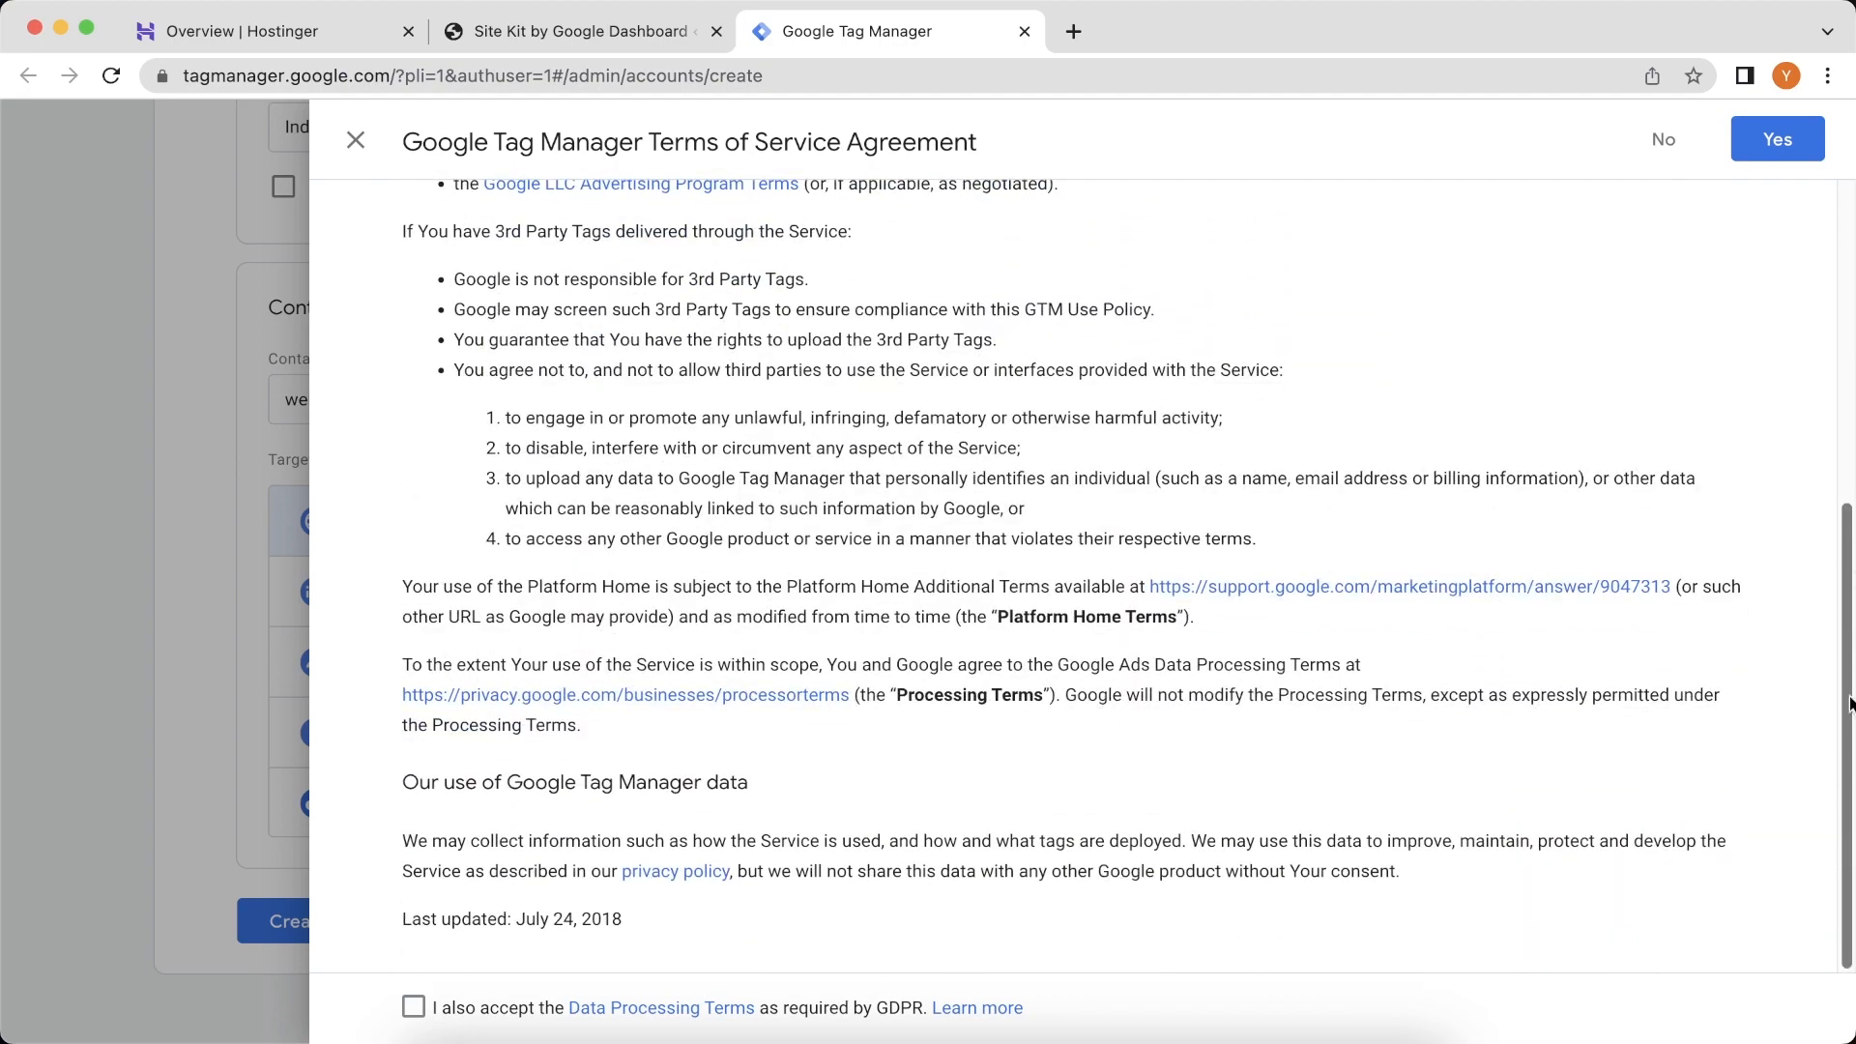
click(413, 1007)
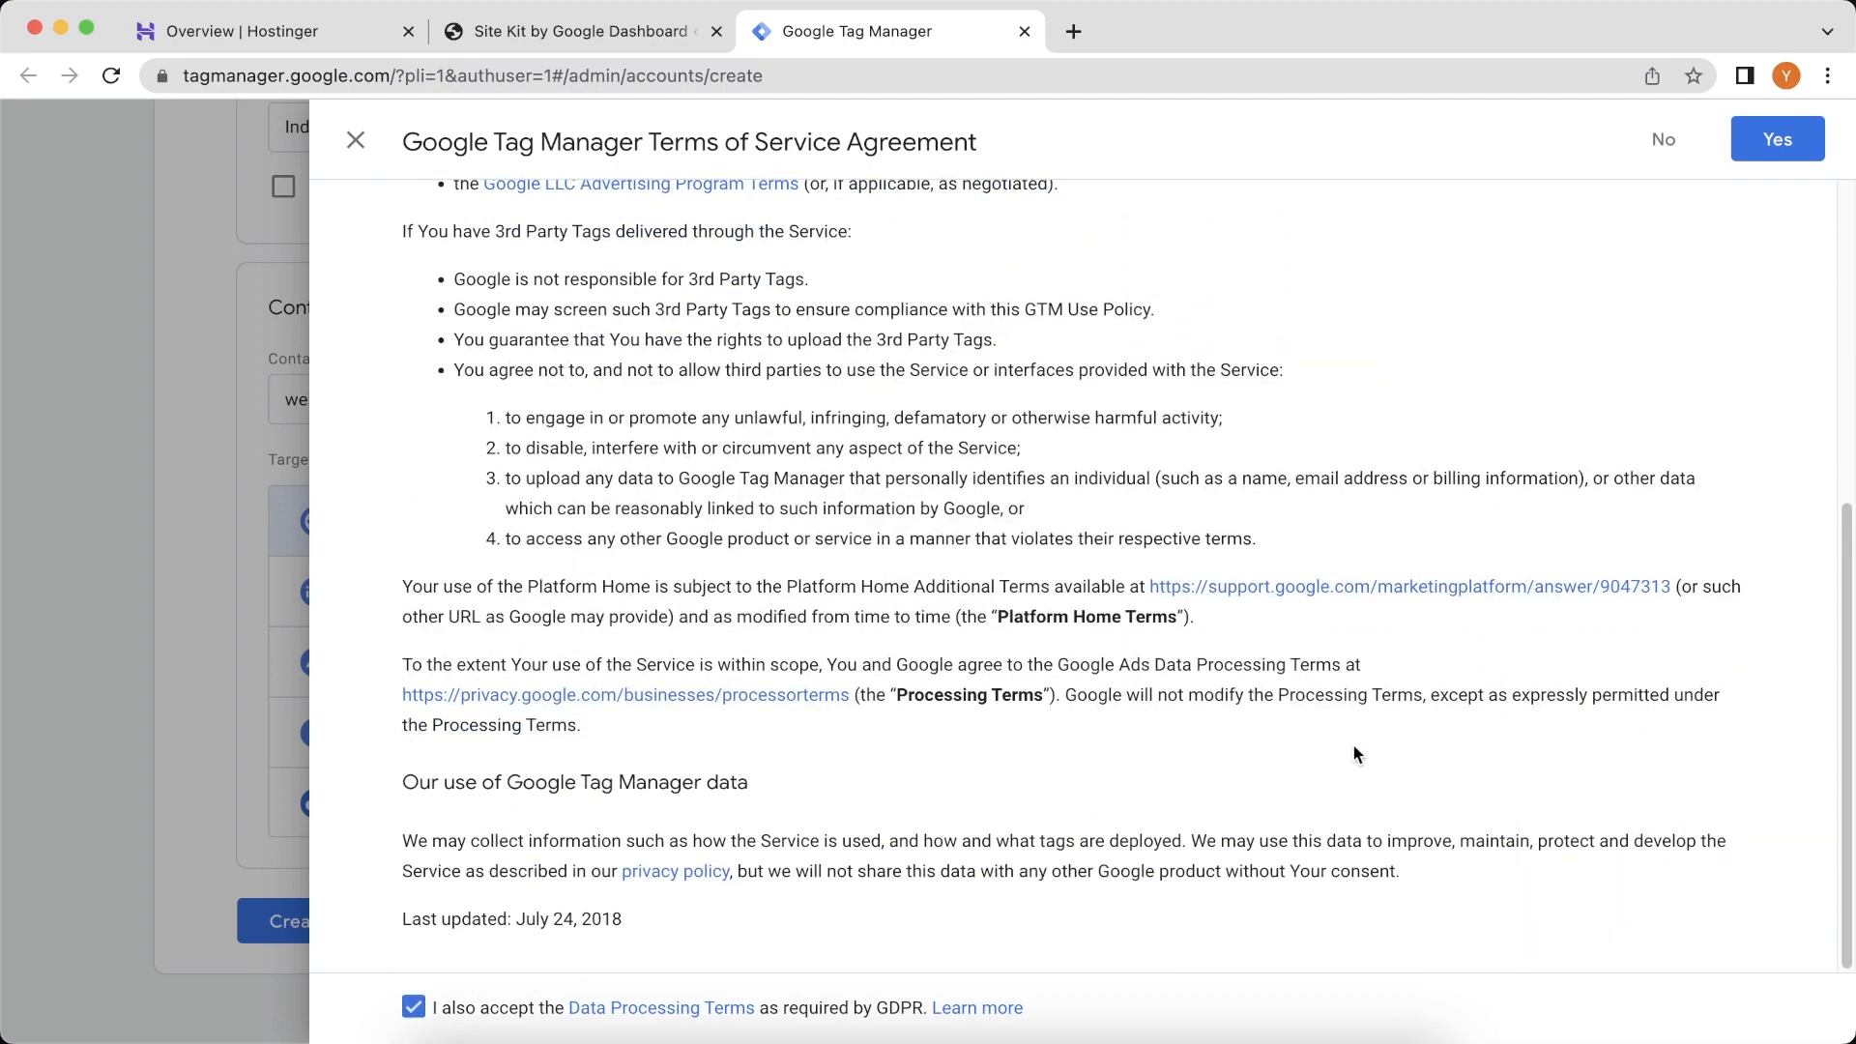
click(1778, 142)
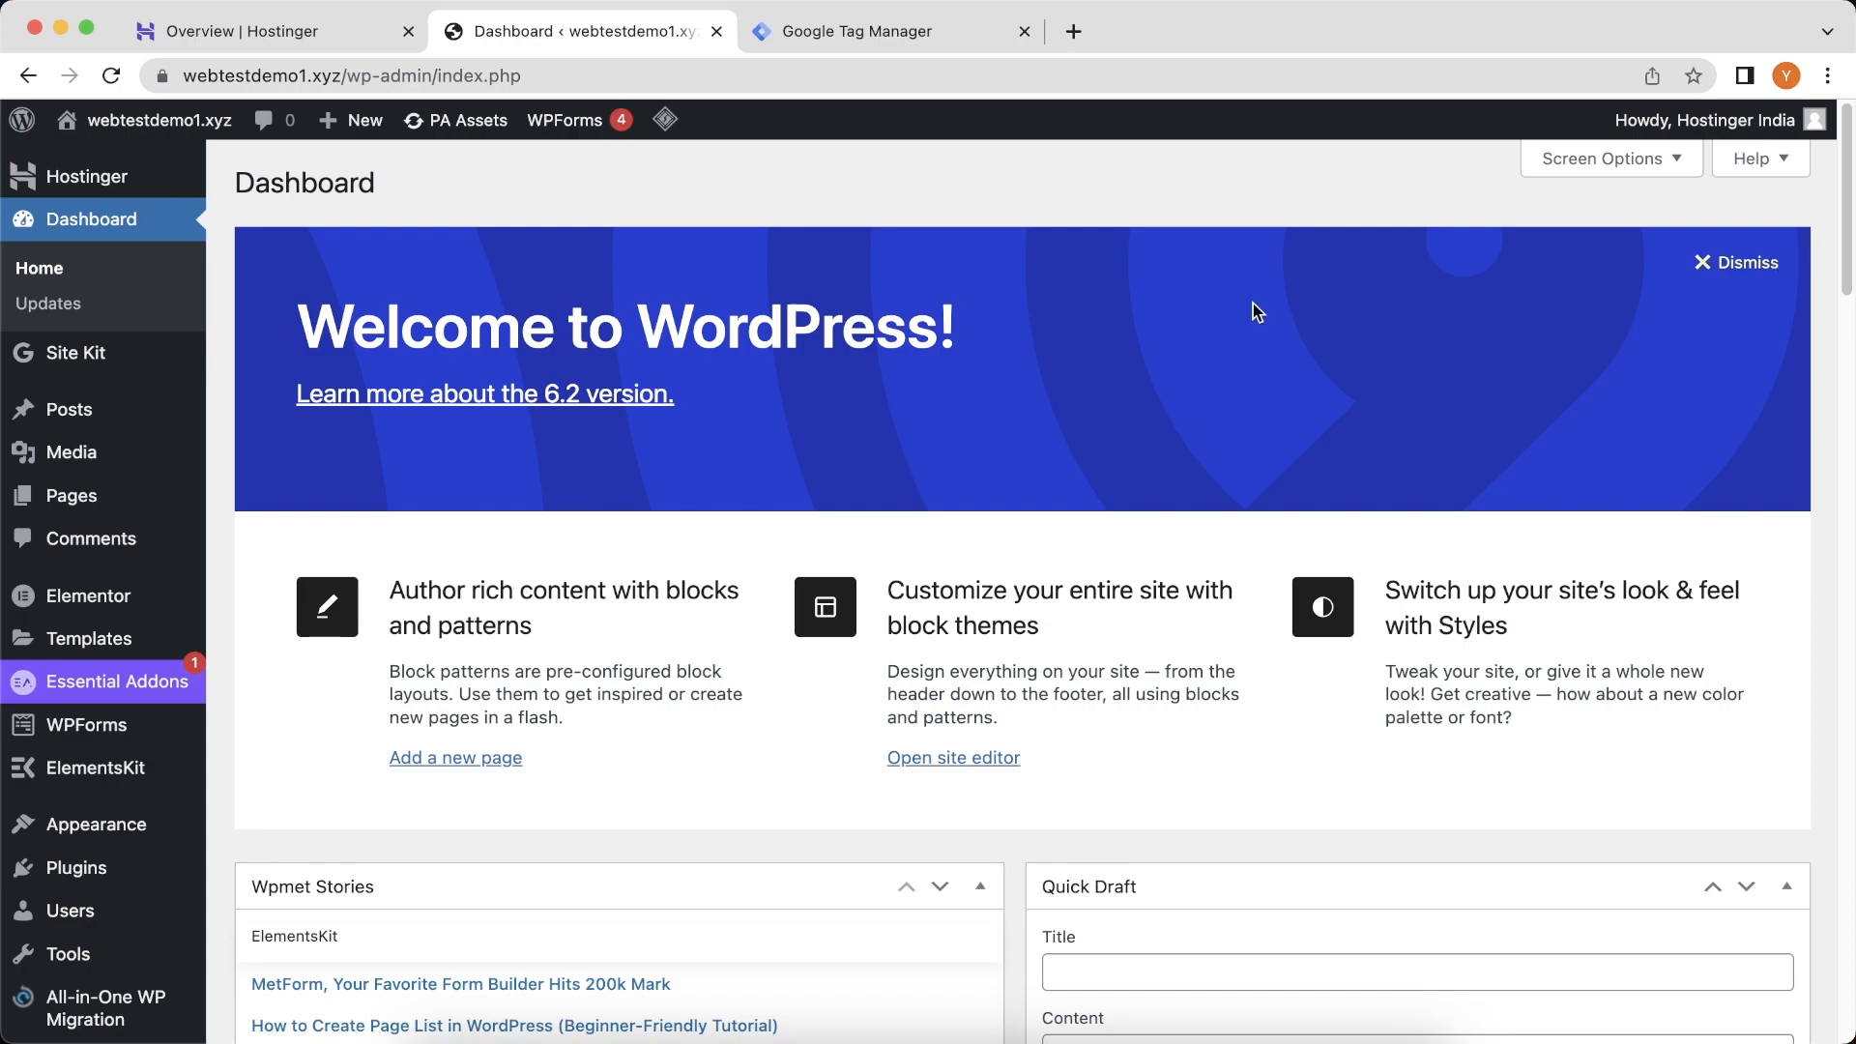
Step: Return to Site Kit's connected services settings on the WordPress site and resume the Tag Manager setup
mouse_move(67, 372)
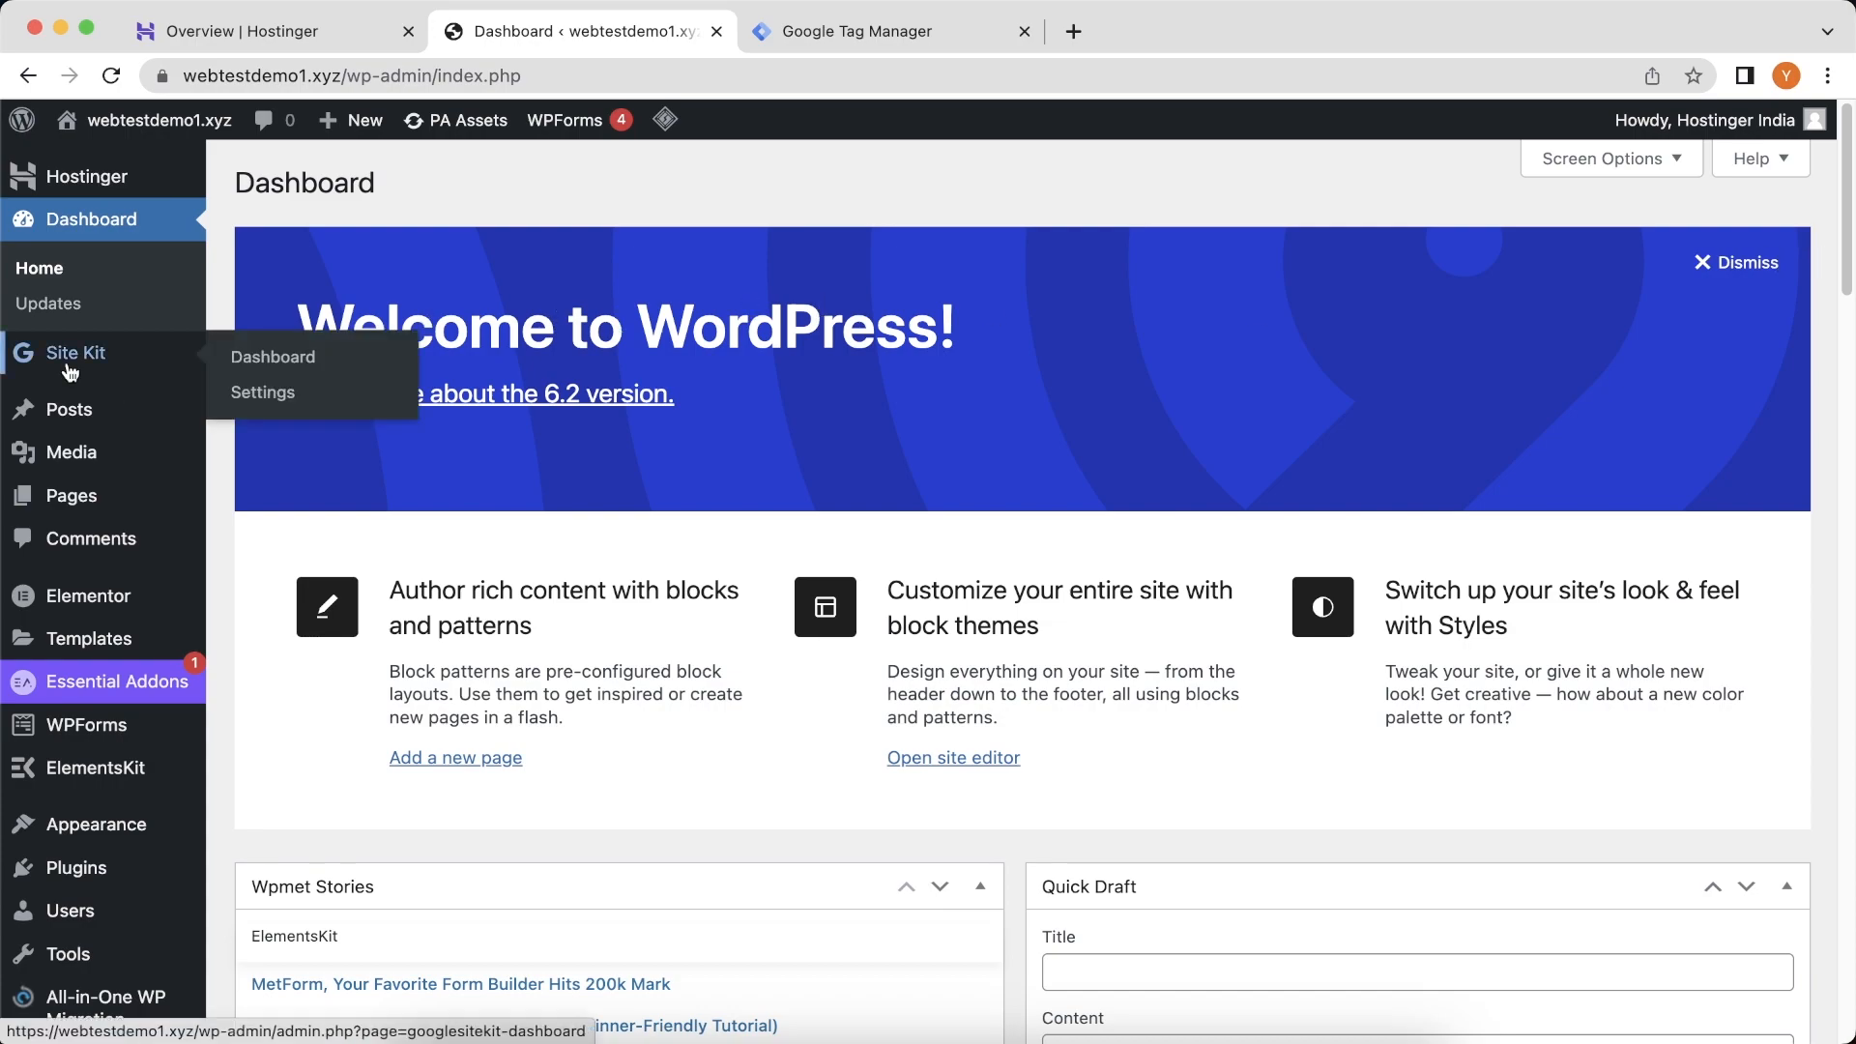
click(259, 393)
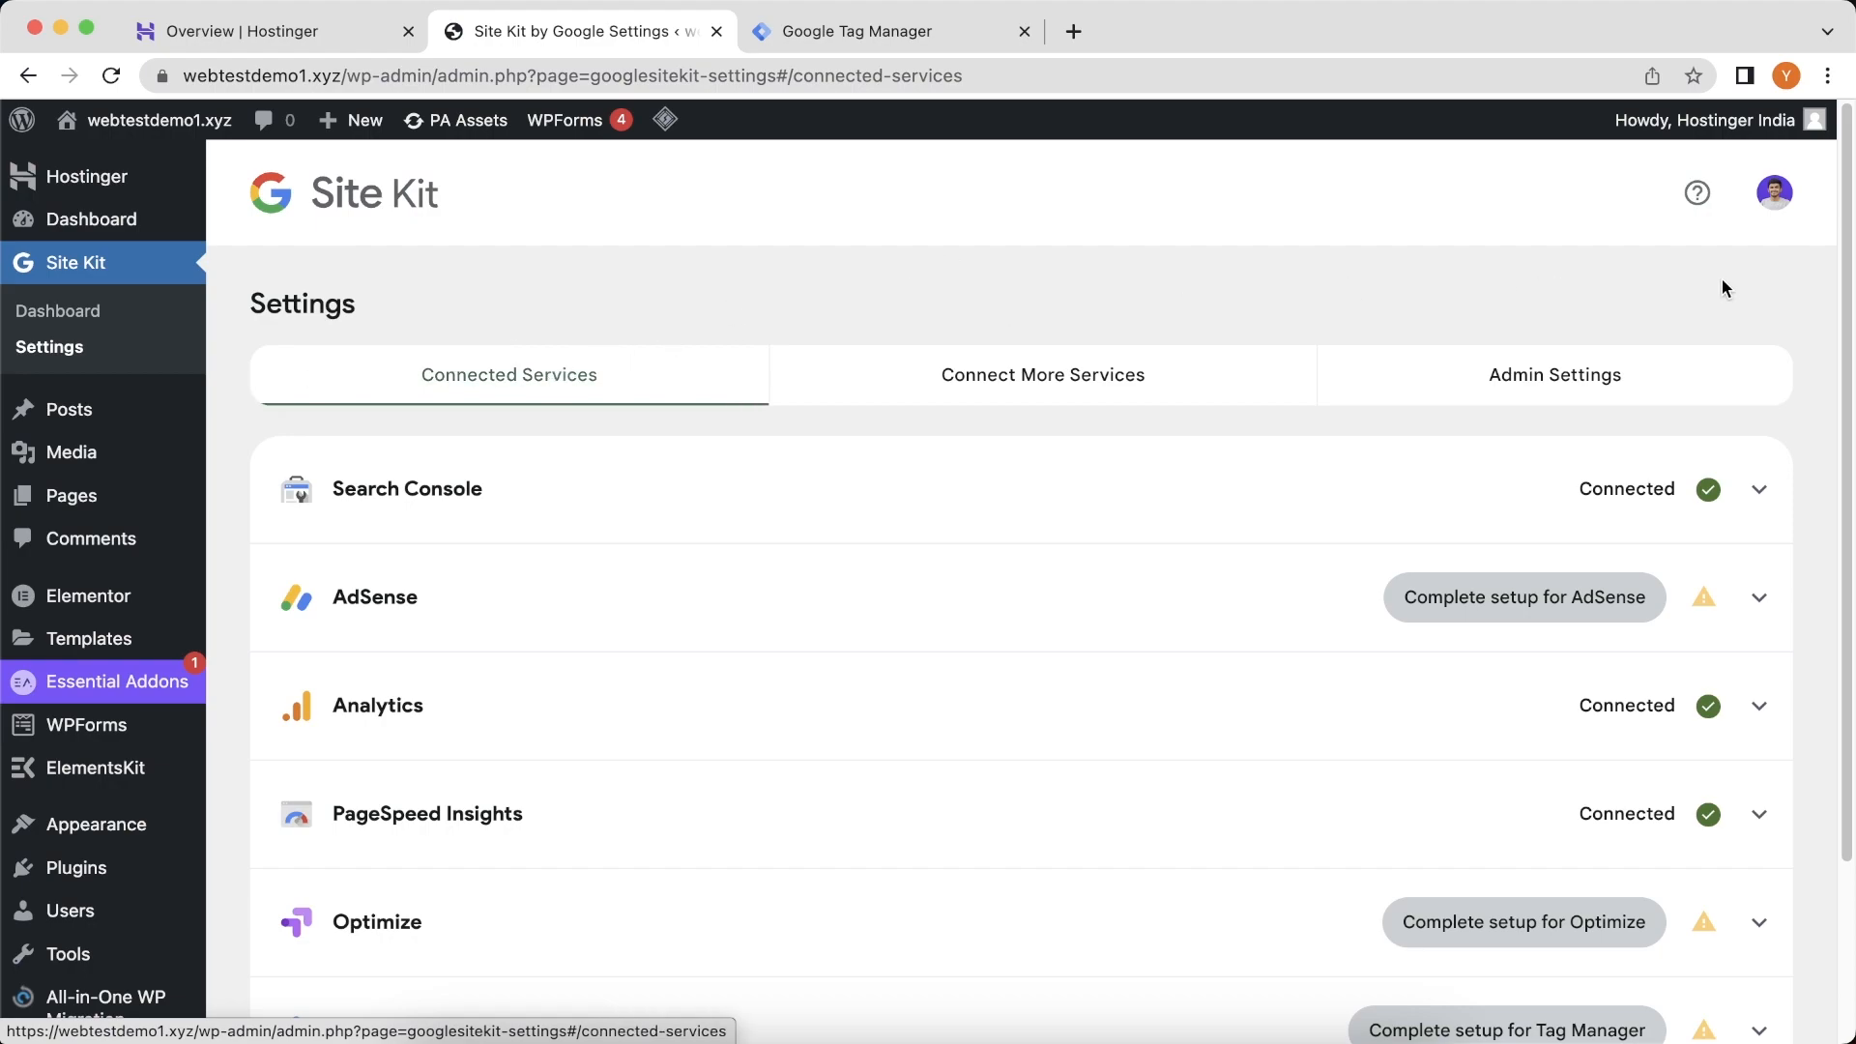
scroll(1848, 471, down, 5)
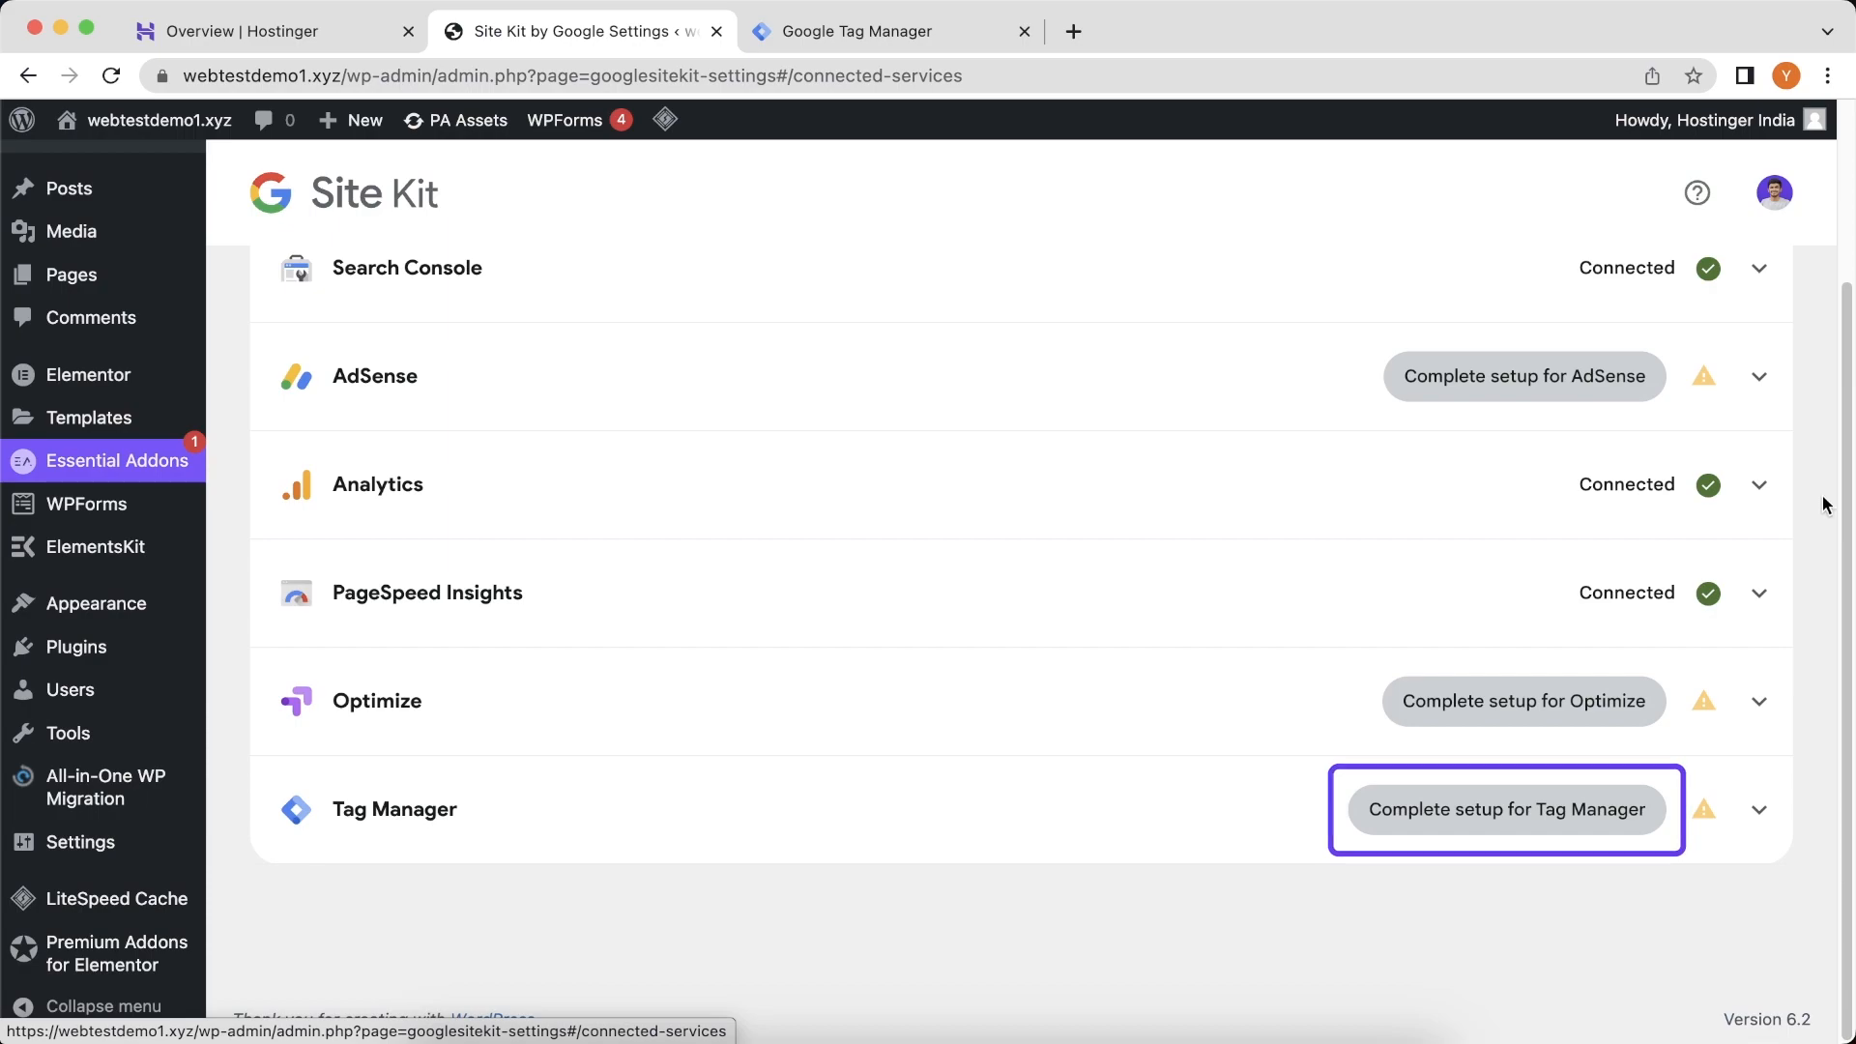
click(1547, 812)
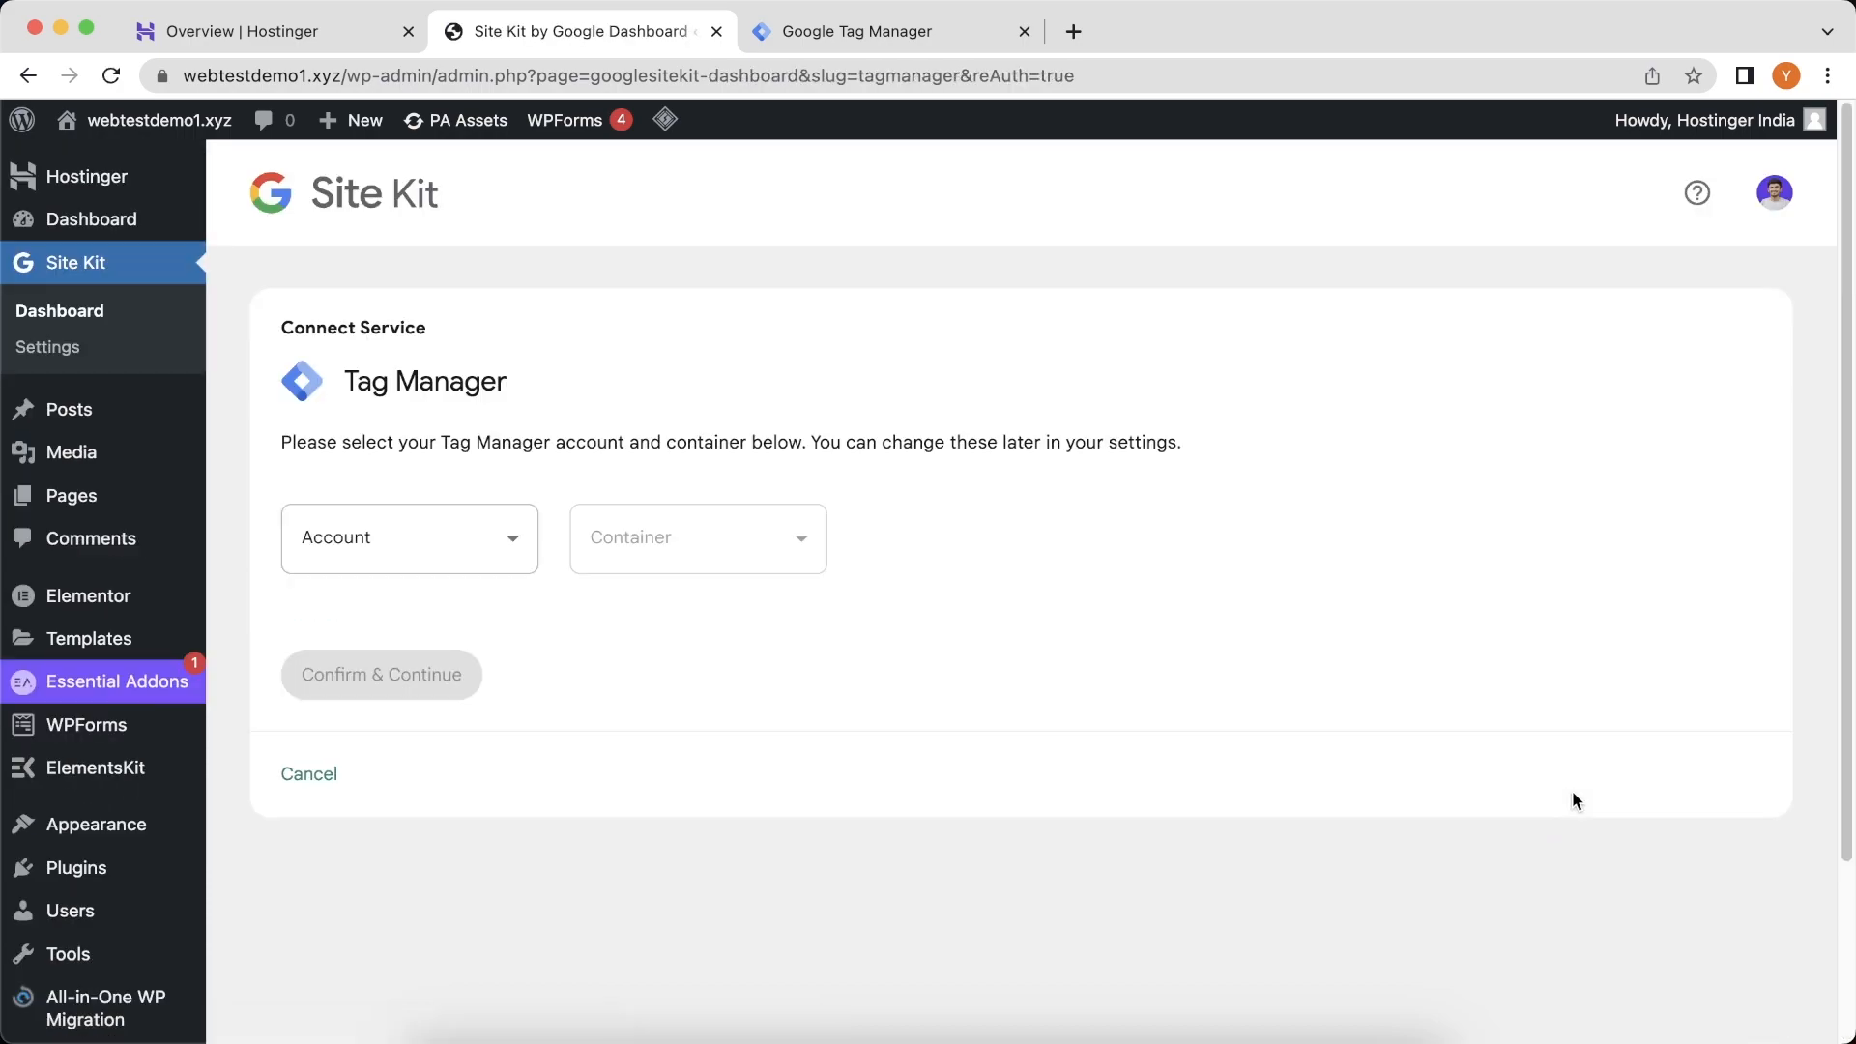
Step: Connect Tag Manager to Site Kit with the My Website account and its webtestdemo1.xyz container
click(505, 542)
click(477, 613)
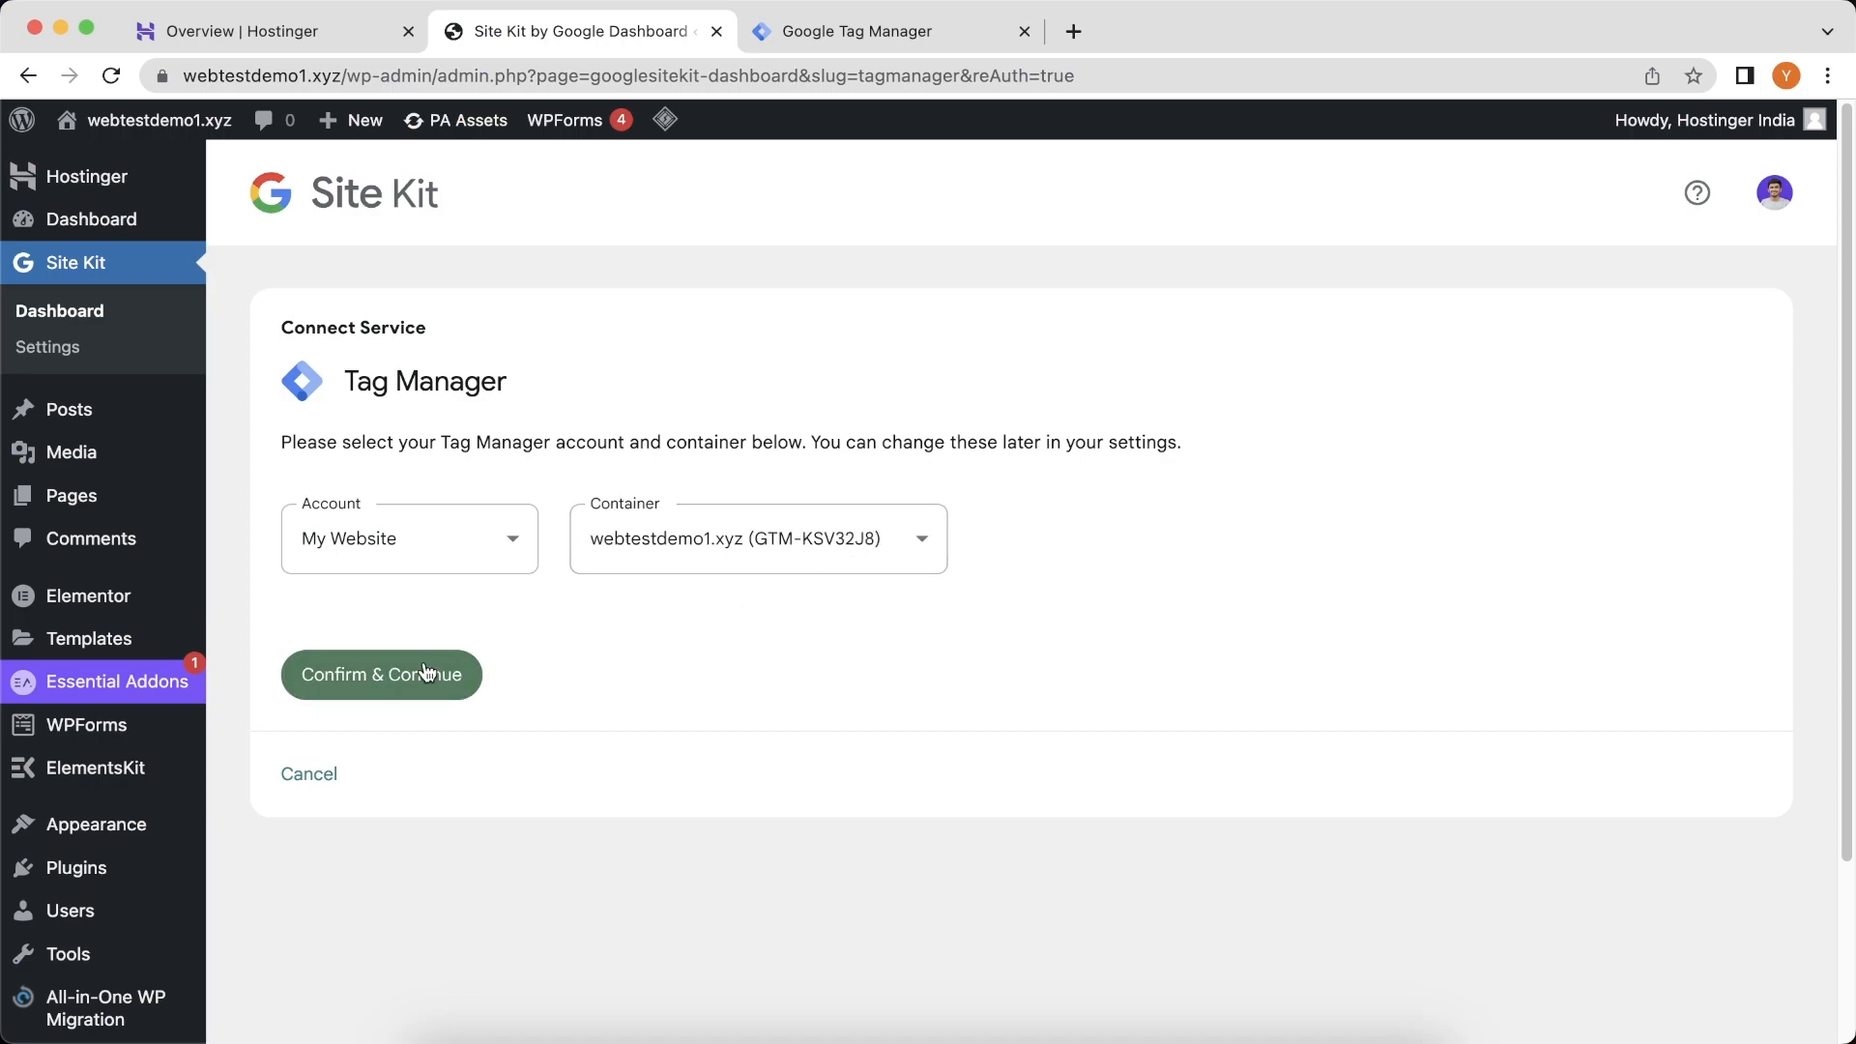
click(416, 674)
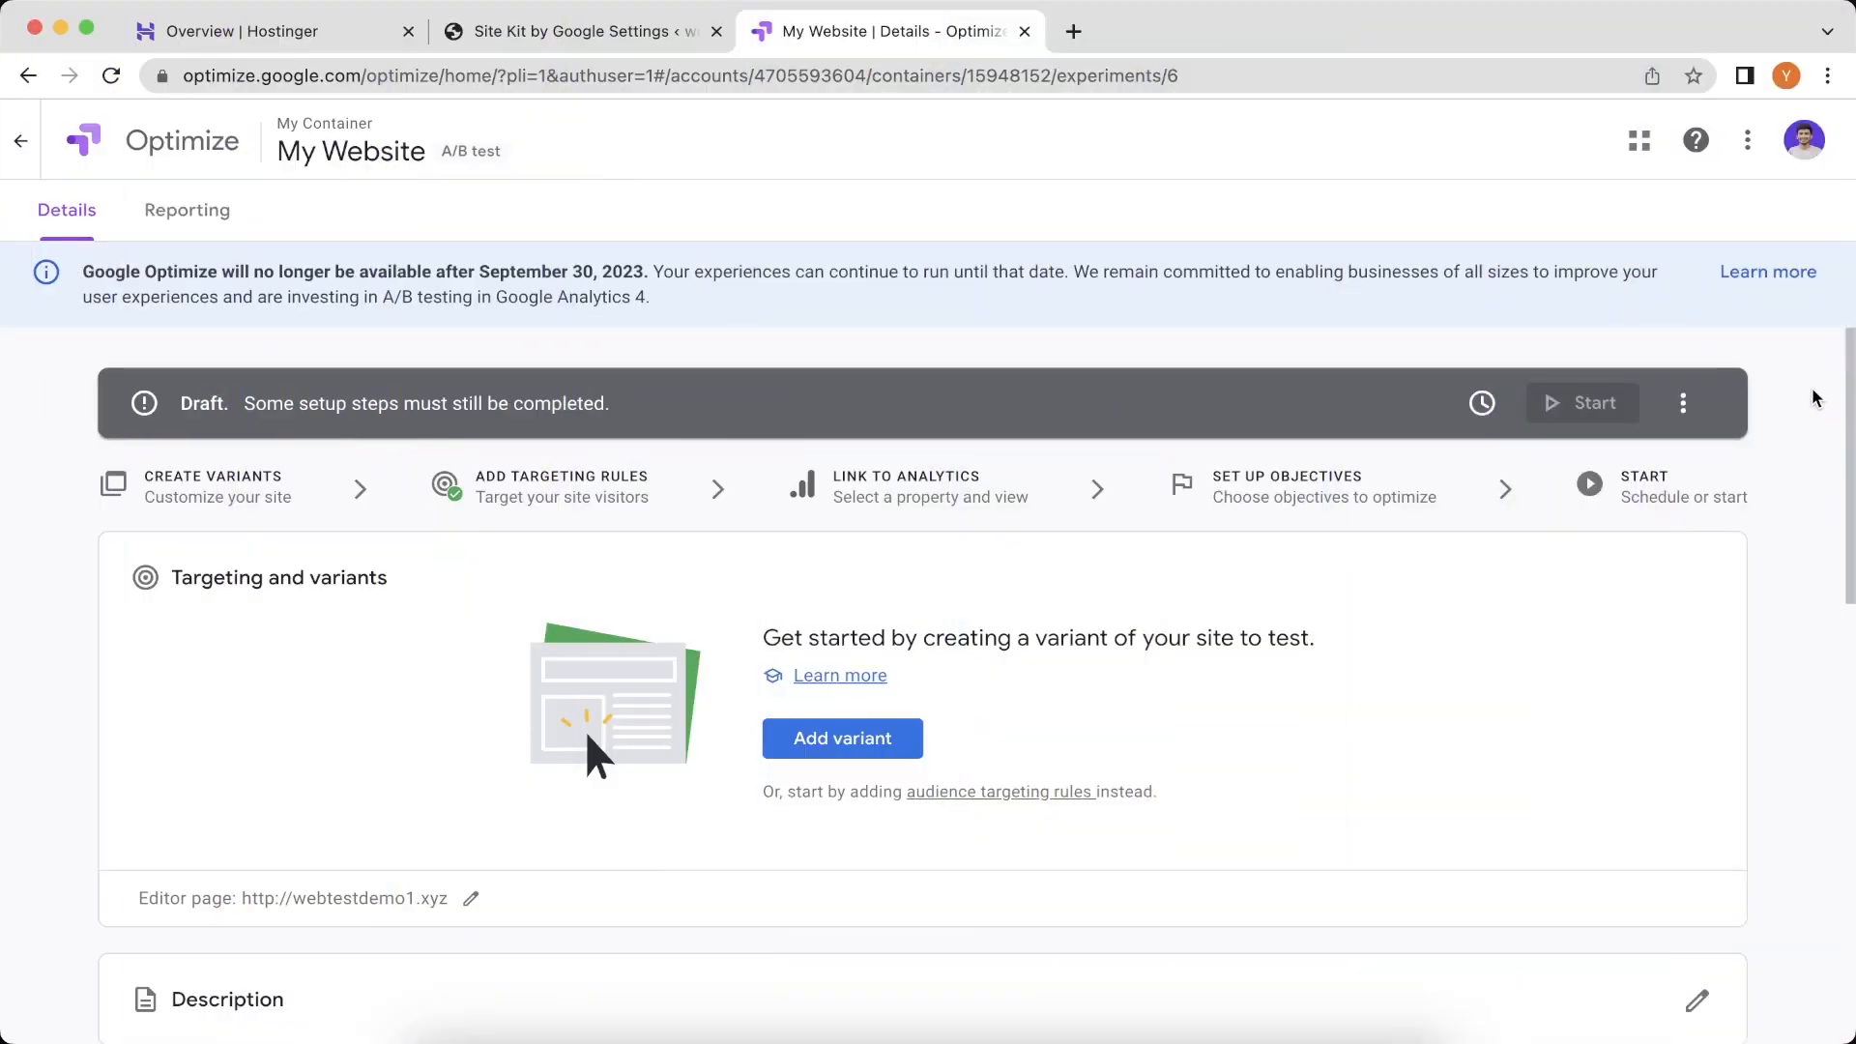
Step: Review the targeting, measurement, objectives and settings sections of the My Website A/B test in Google Optimize
scroll(1815, 397, down, 5)
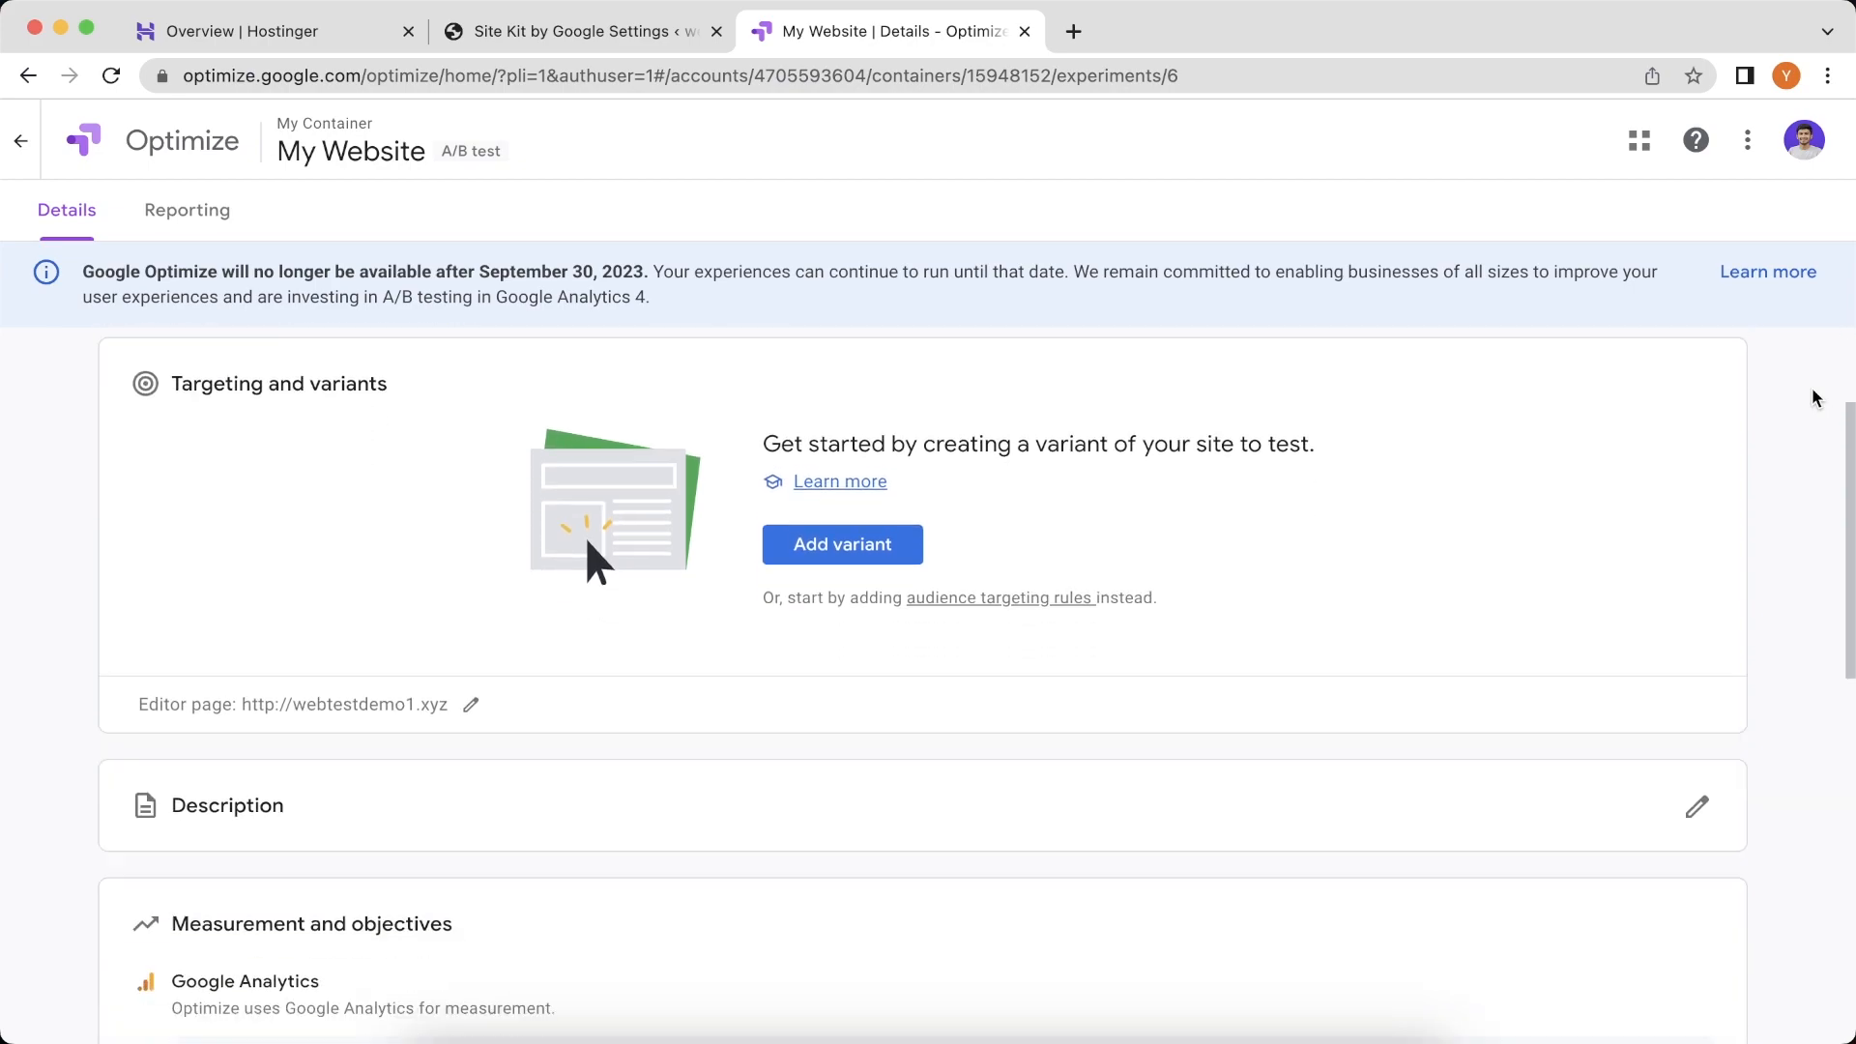
scroll(1814, 397, down, 5)
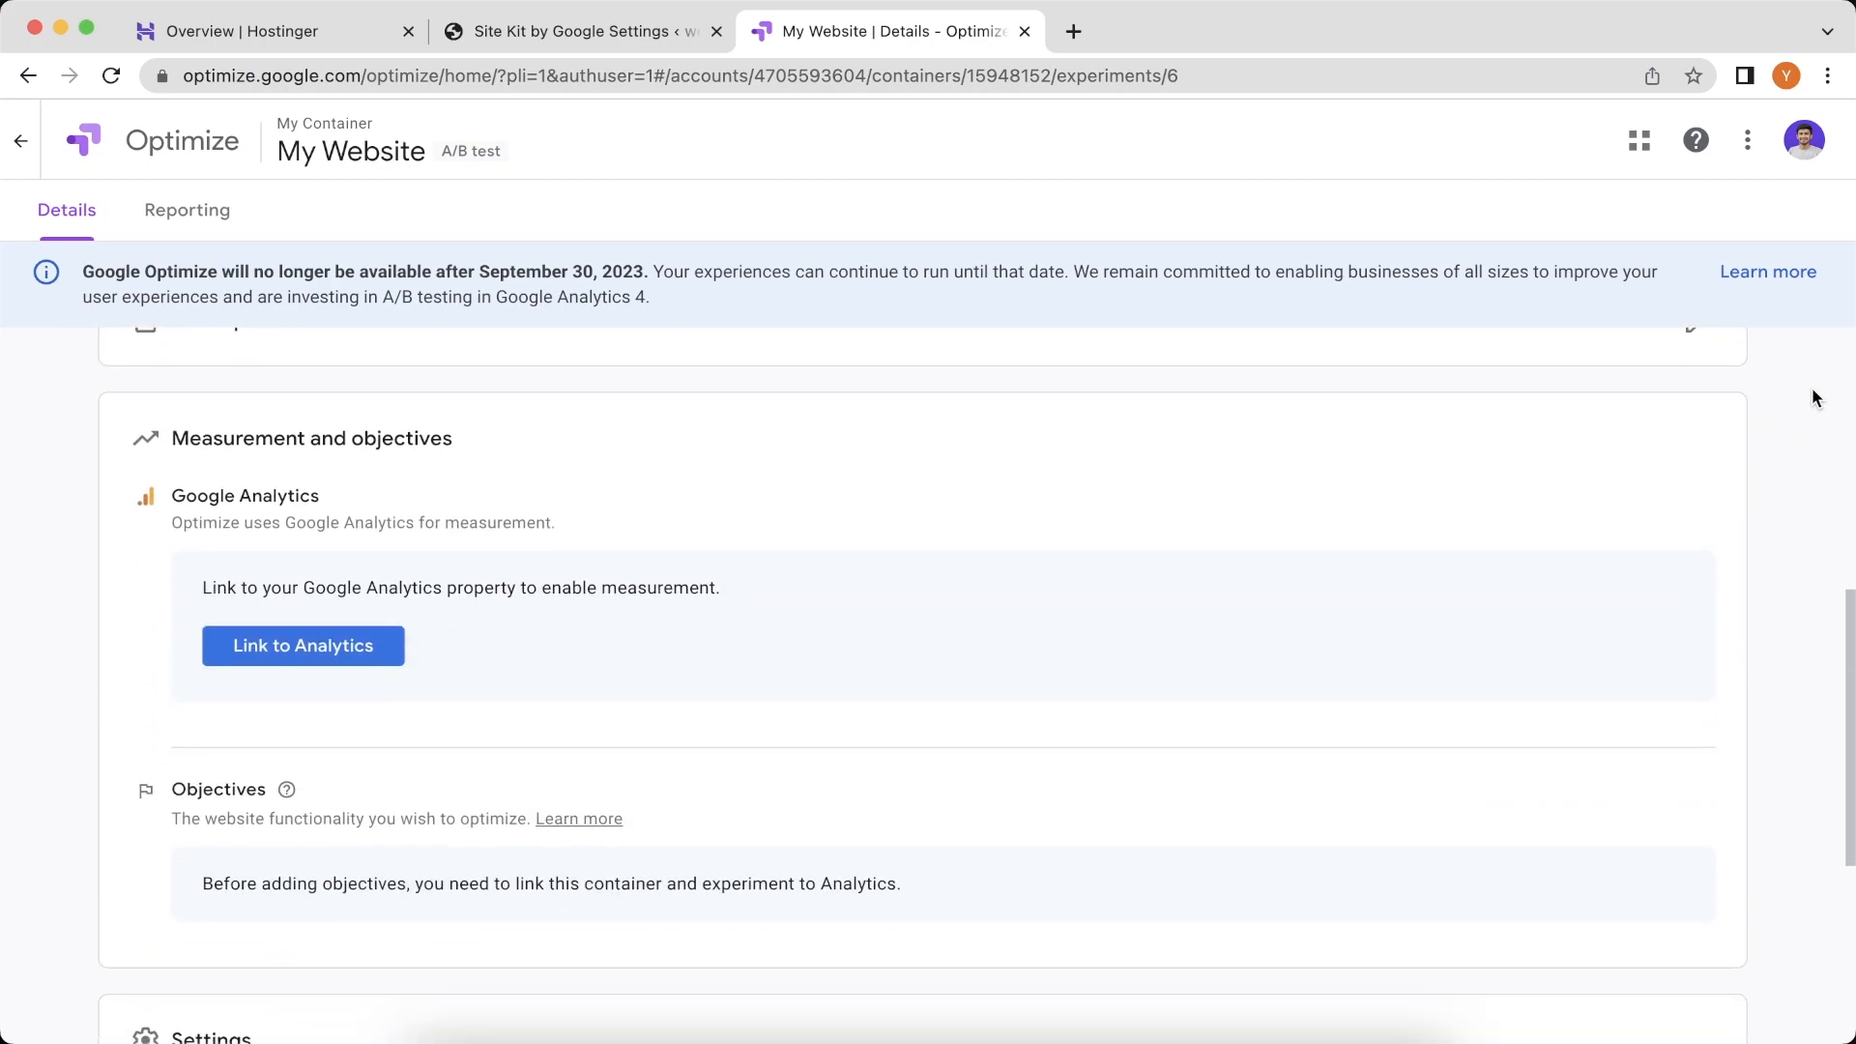
scroll(1815, 397, down, 3)
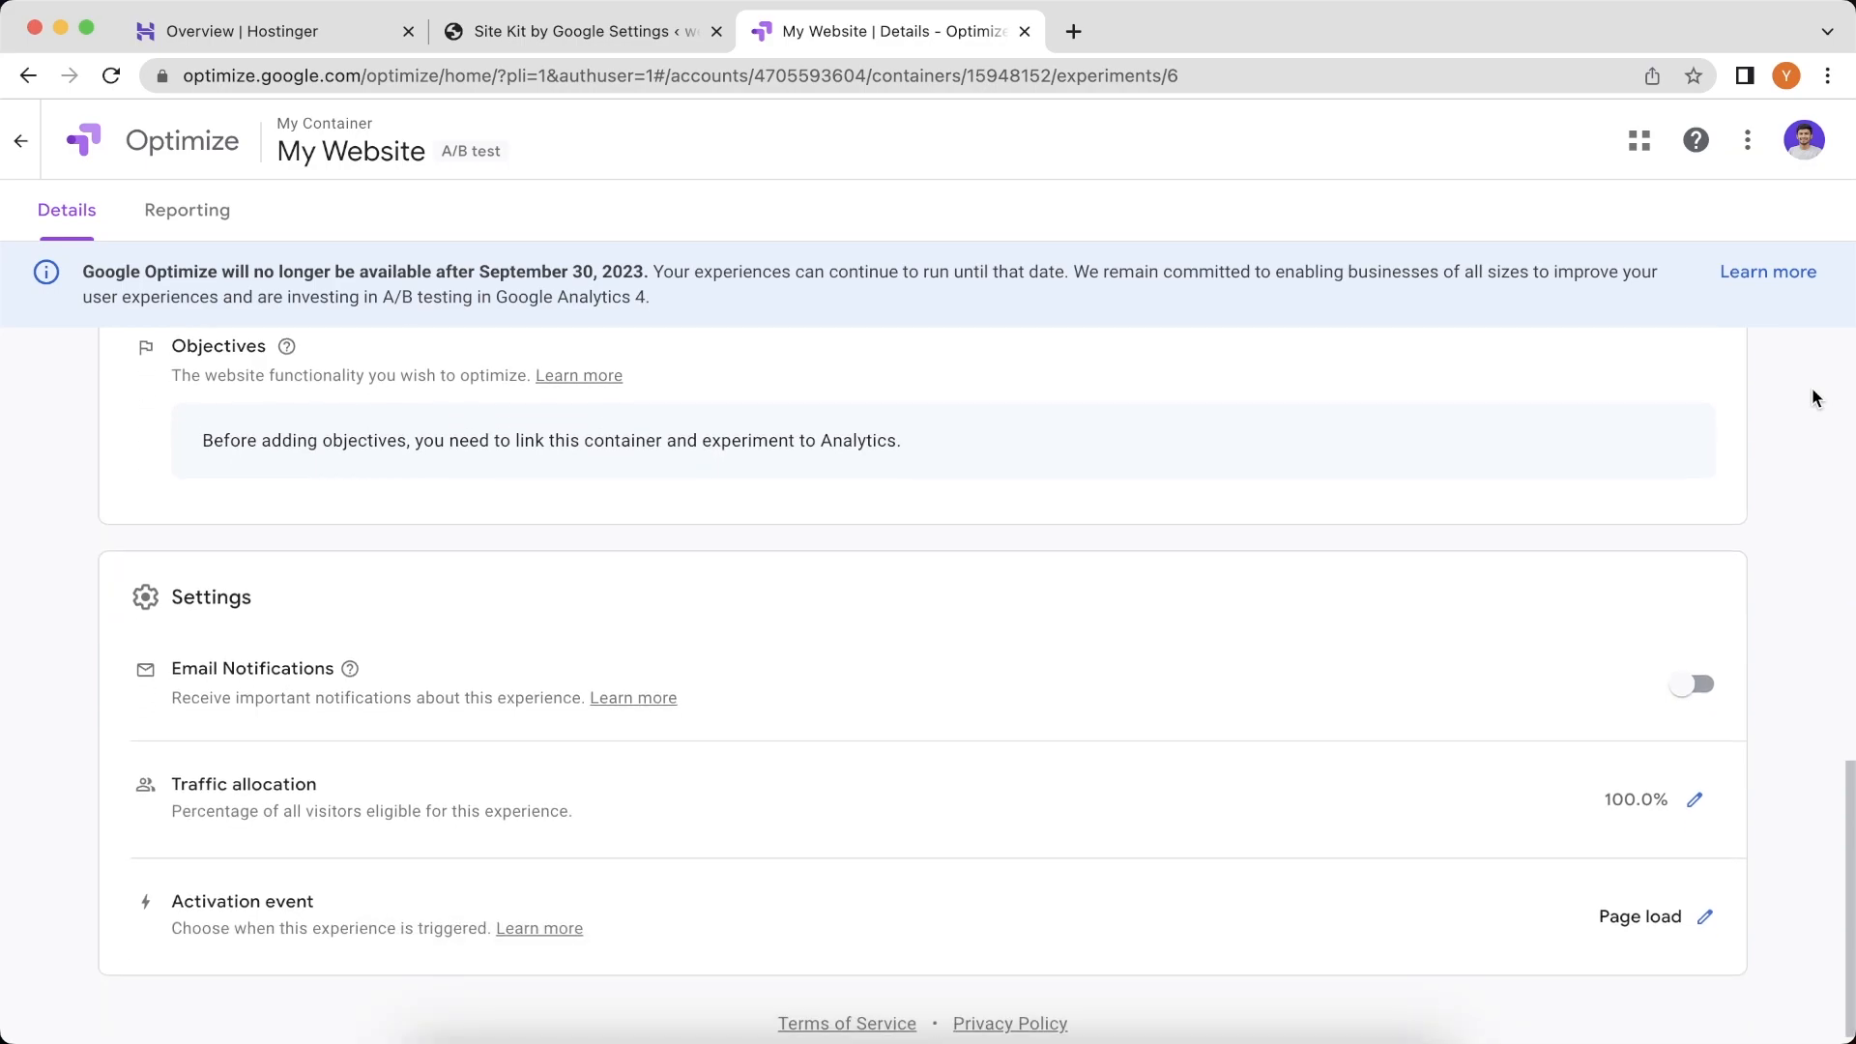
scroll(1814, 398, up, 12)
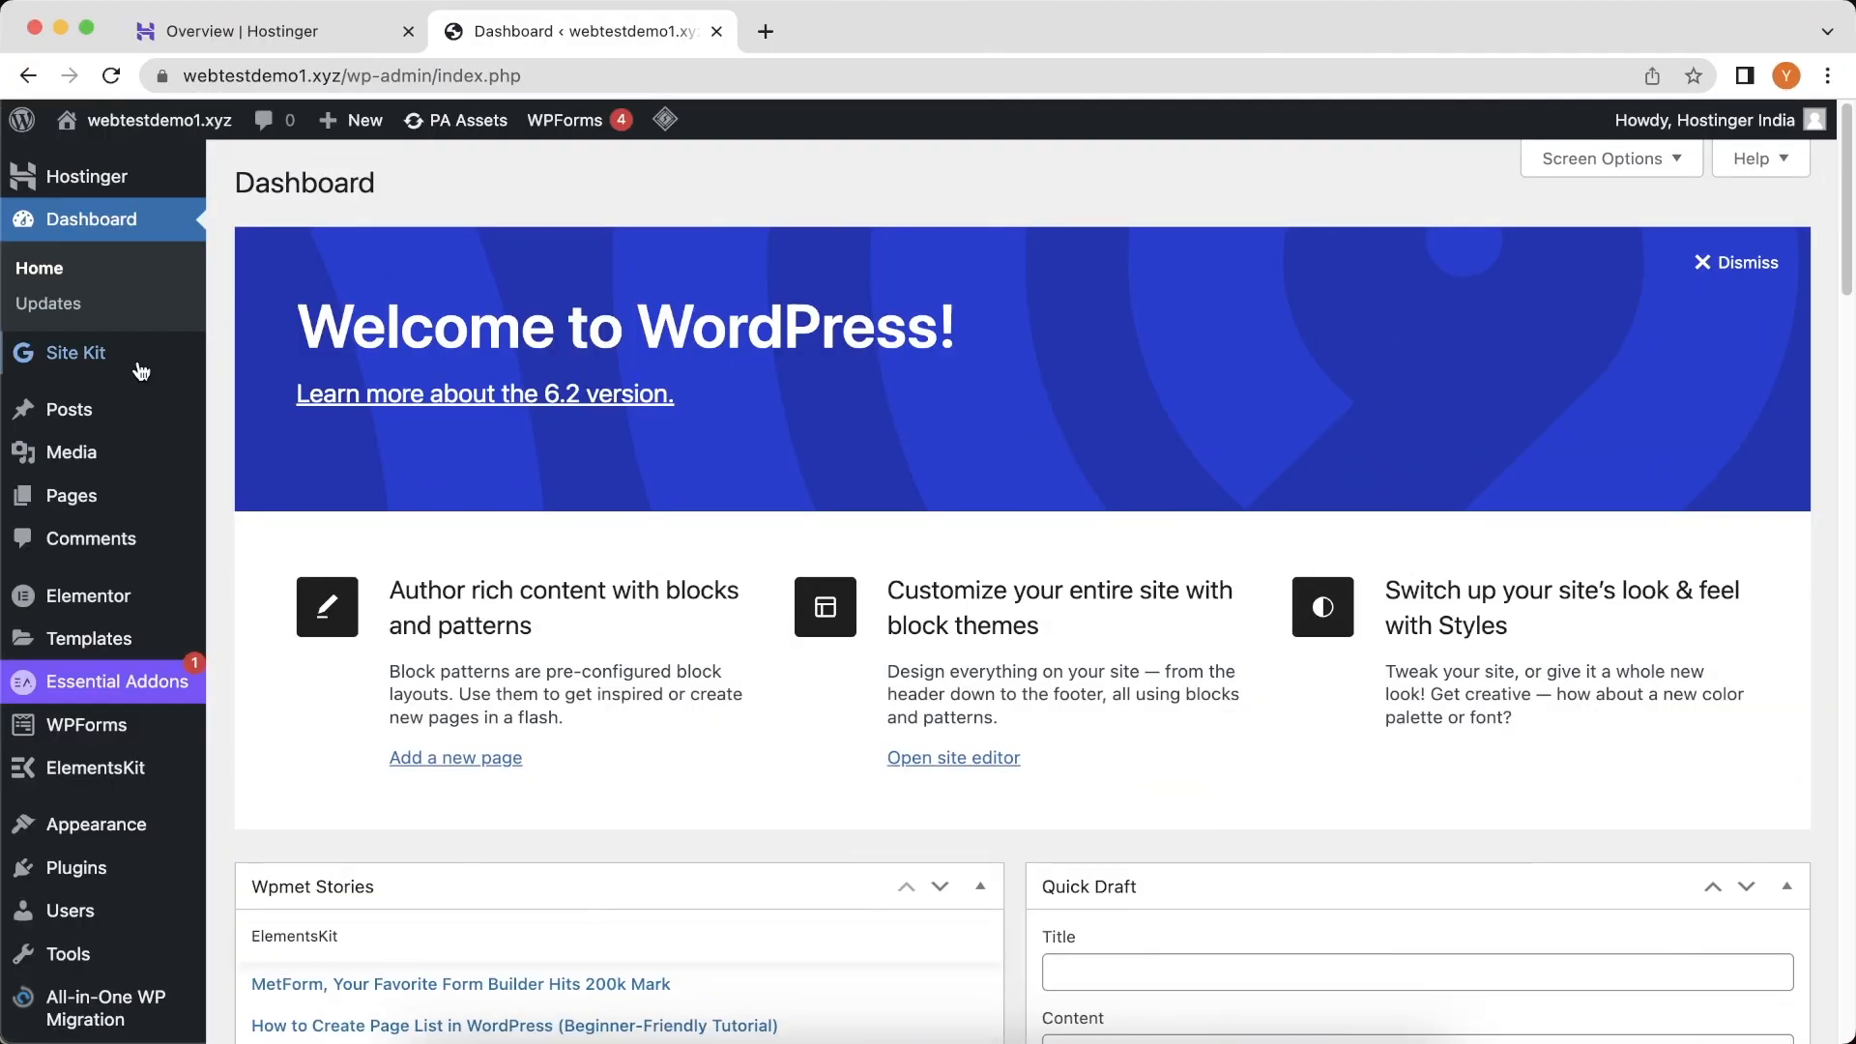
Step: Start the Optimize setup from Site Kit's additional services on the WordPress site and begin the Google Optimize account sign-up
mouse_move(89, 367)
click(264, 393)
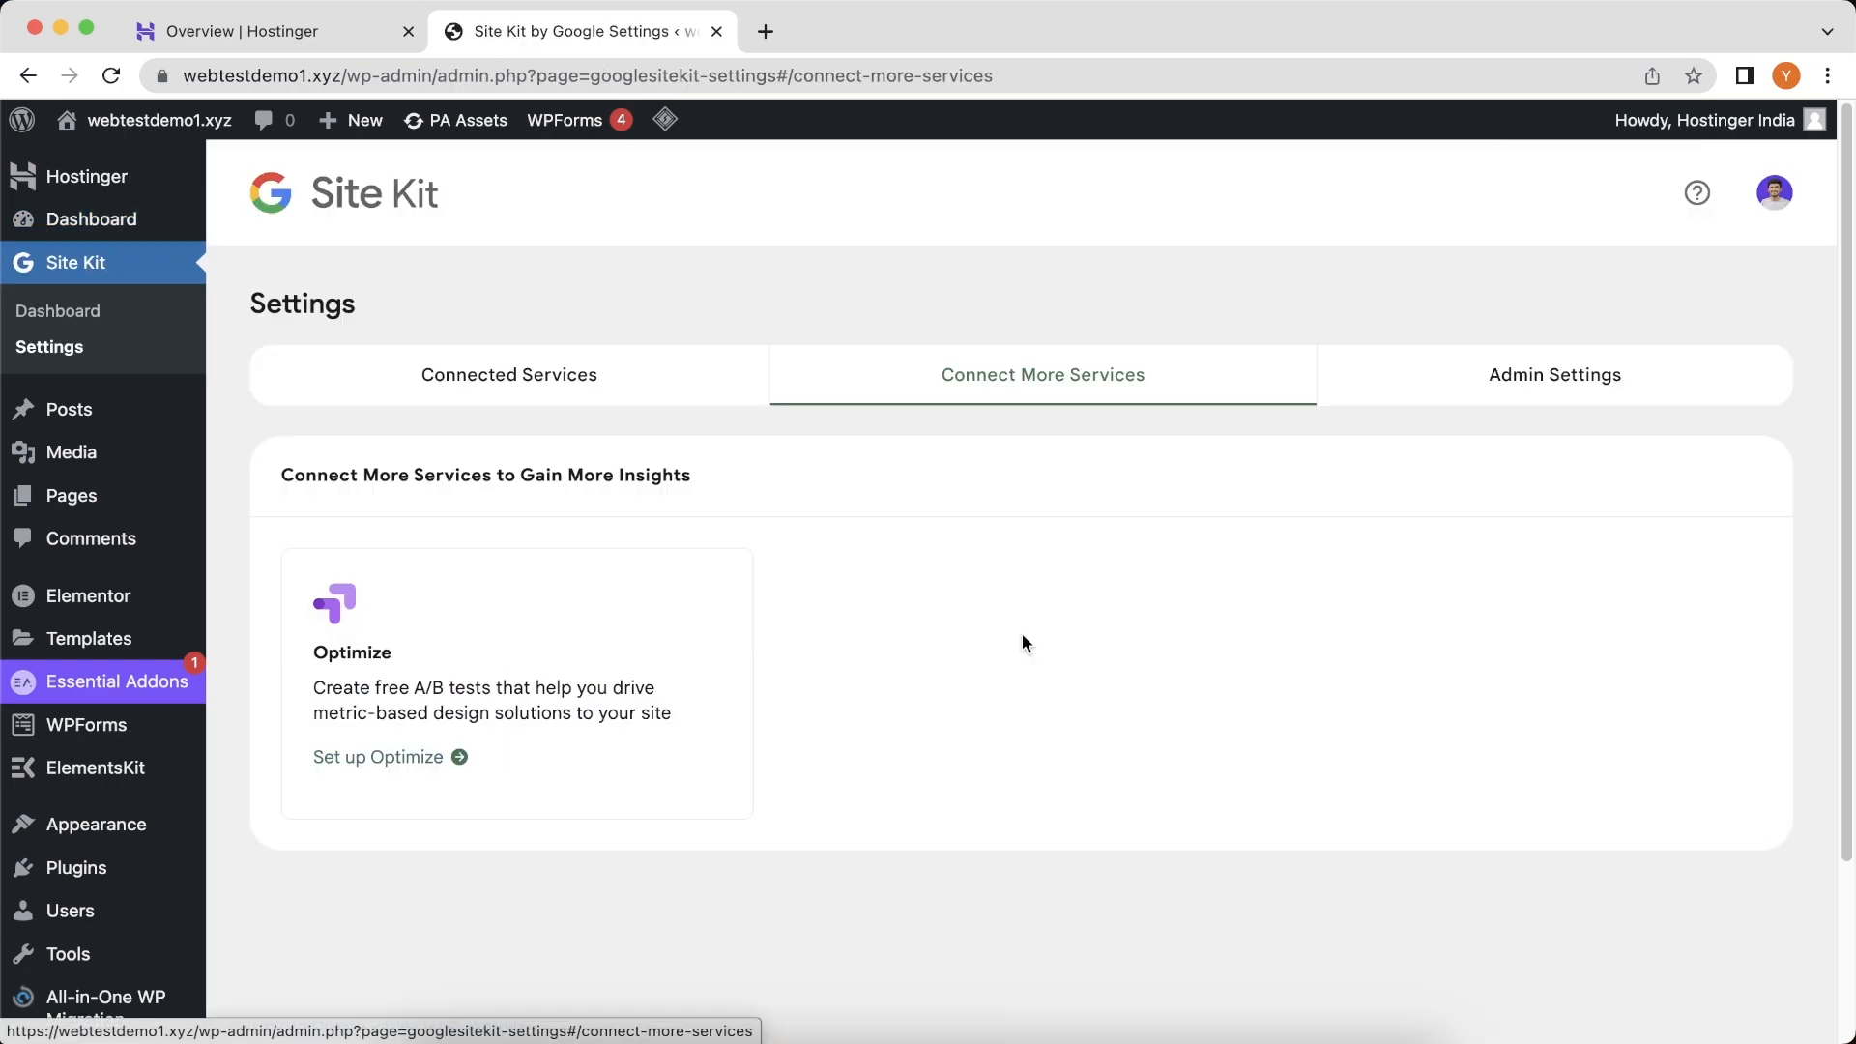
click(350, 759)
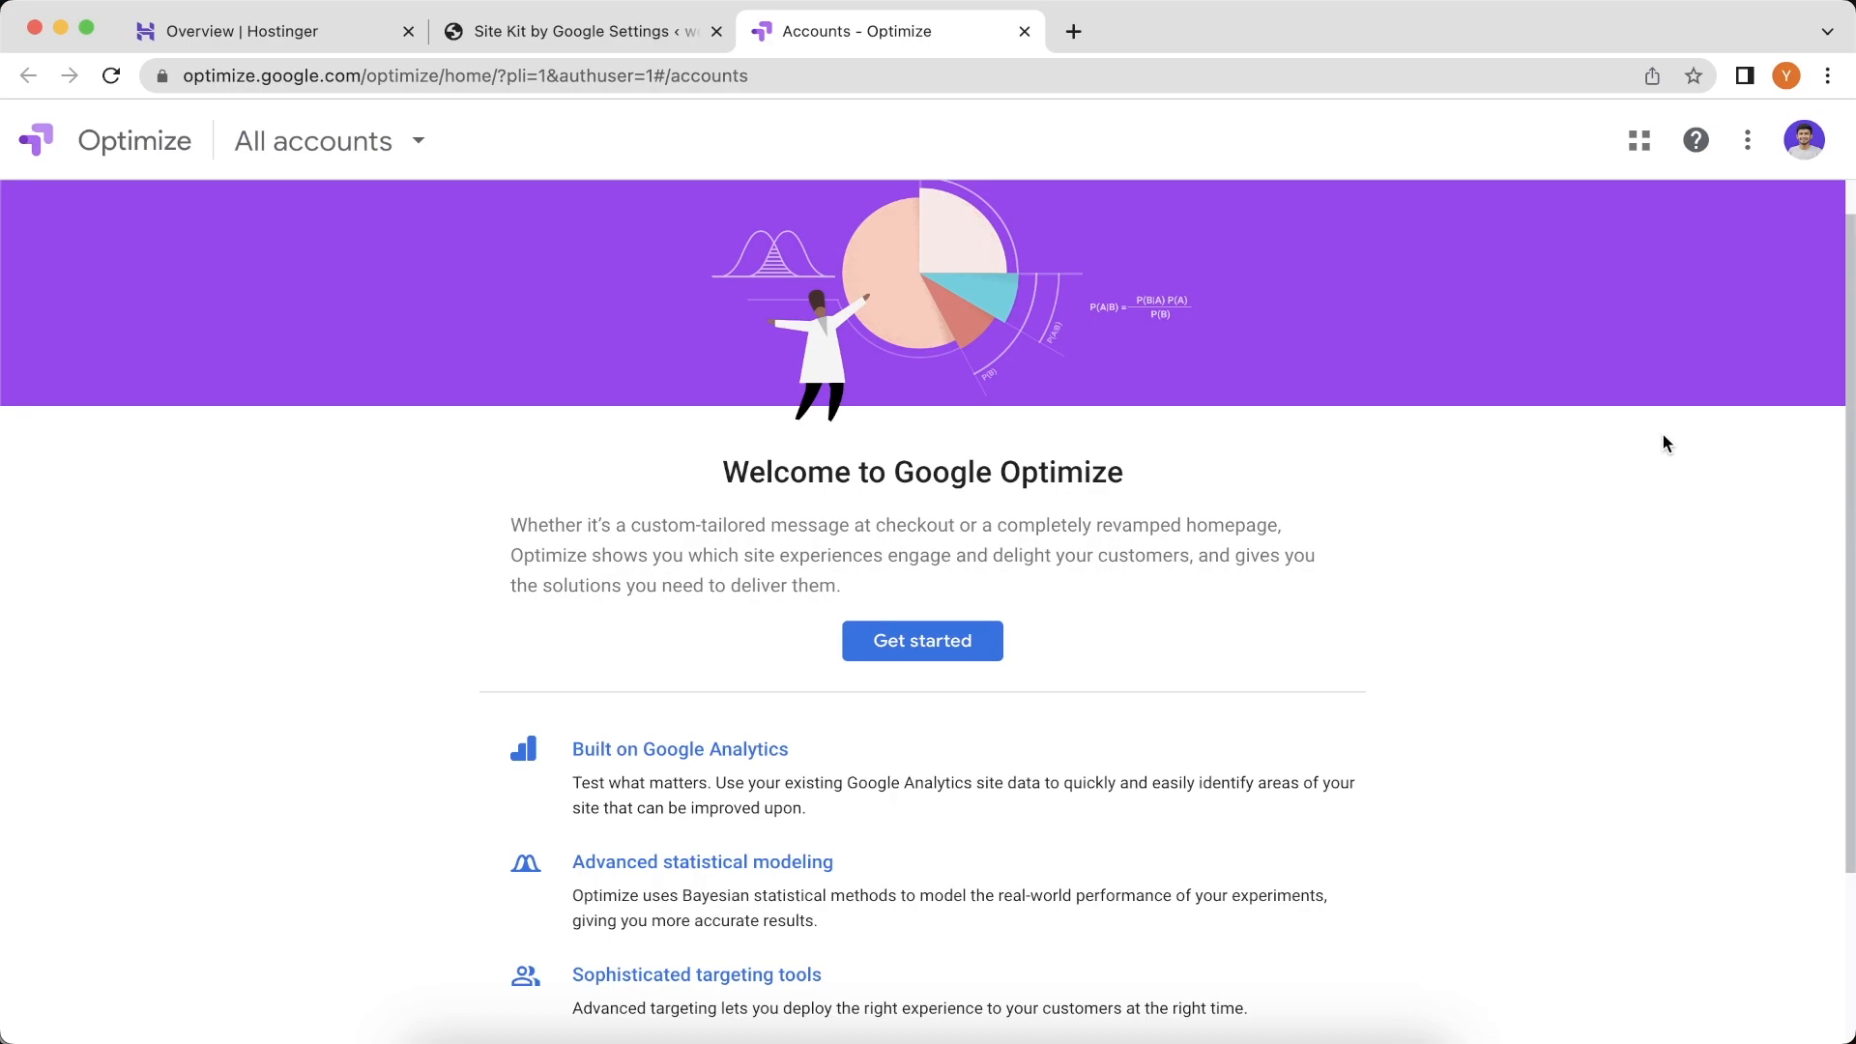
click(1002, 642)
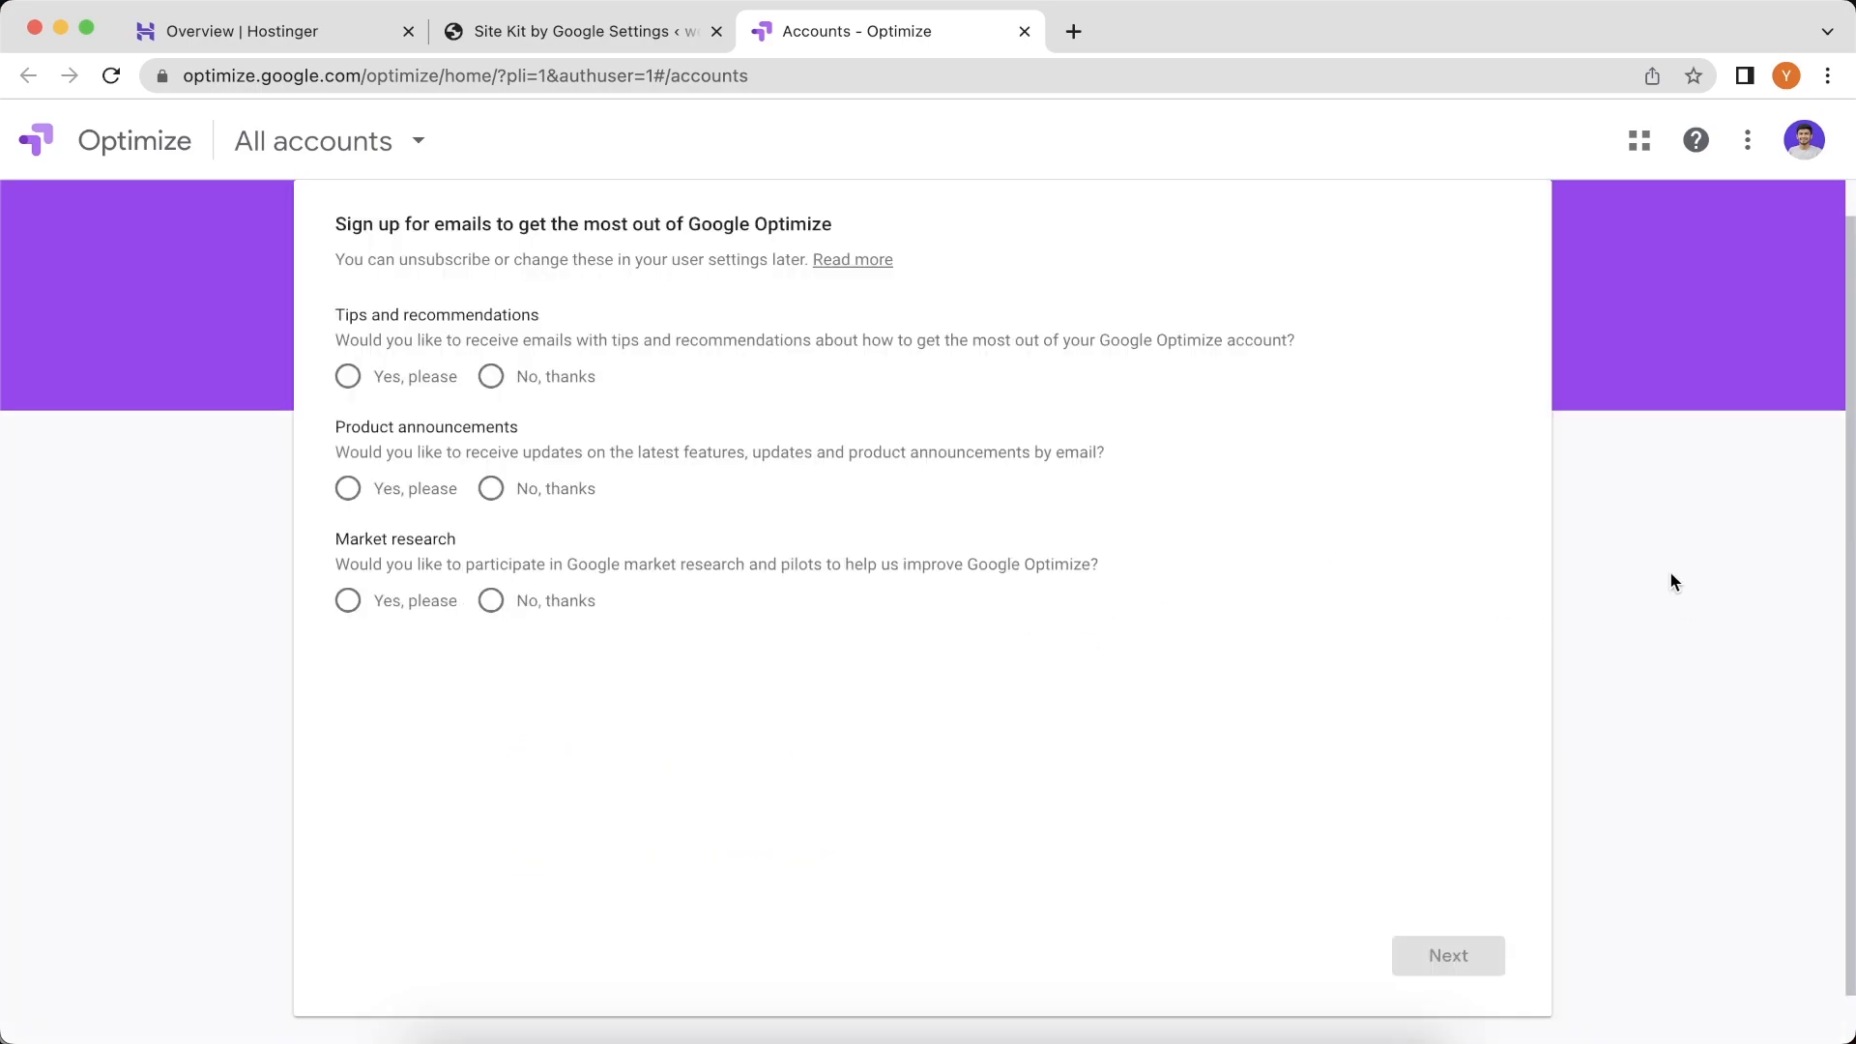
Step: Decline Optimize's emails for tips and recommendations, product announcements and market research, and continue to the account settings
click(491, 376)
click(492, 489)
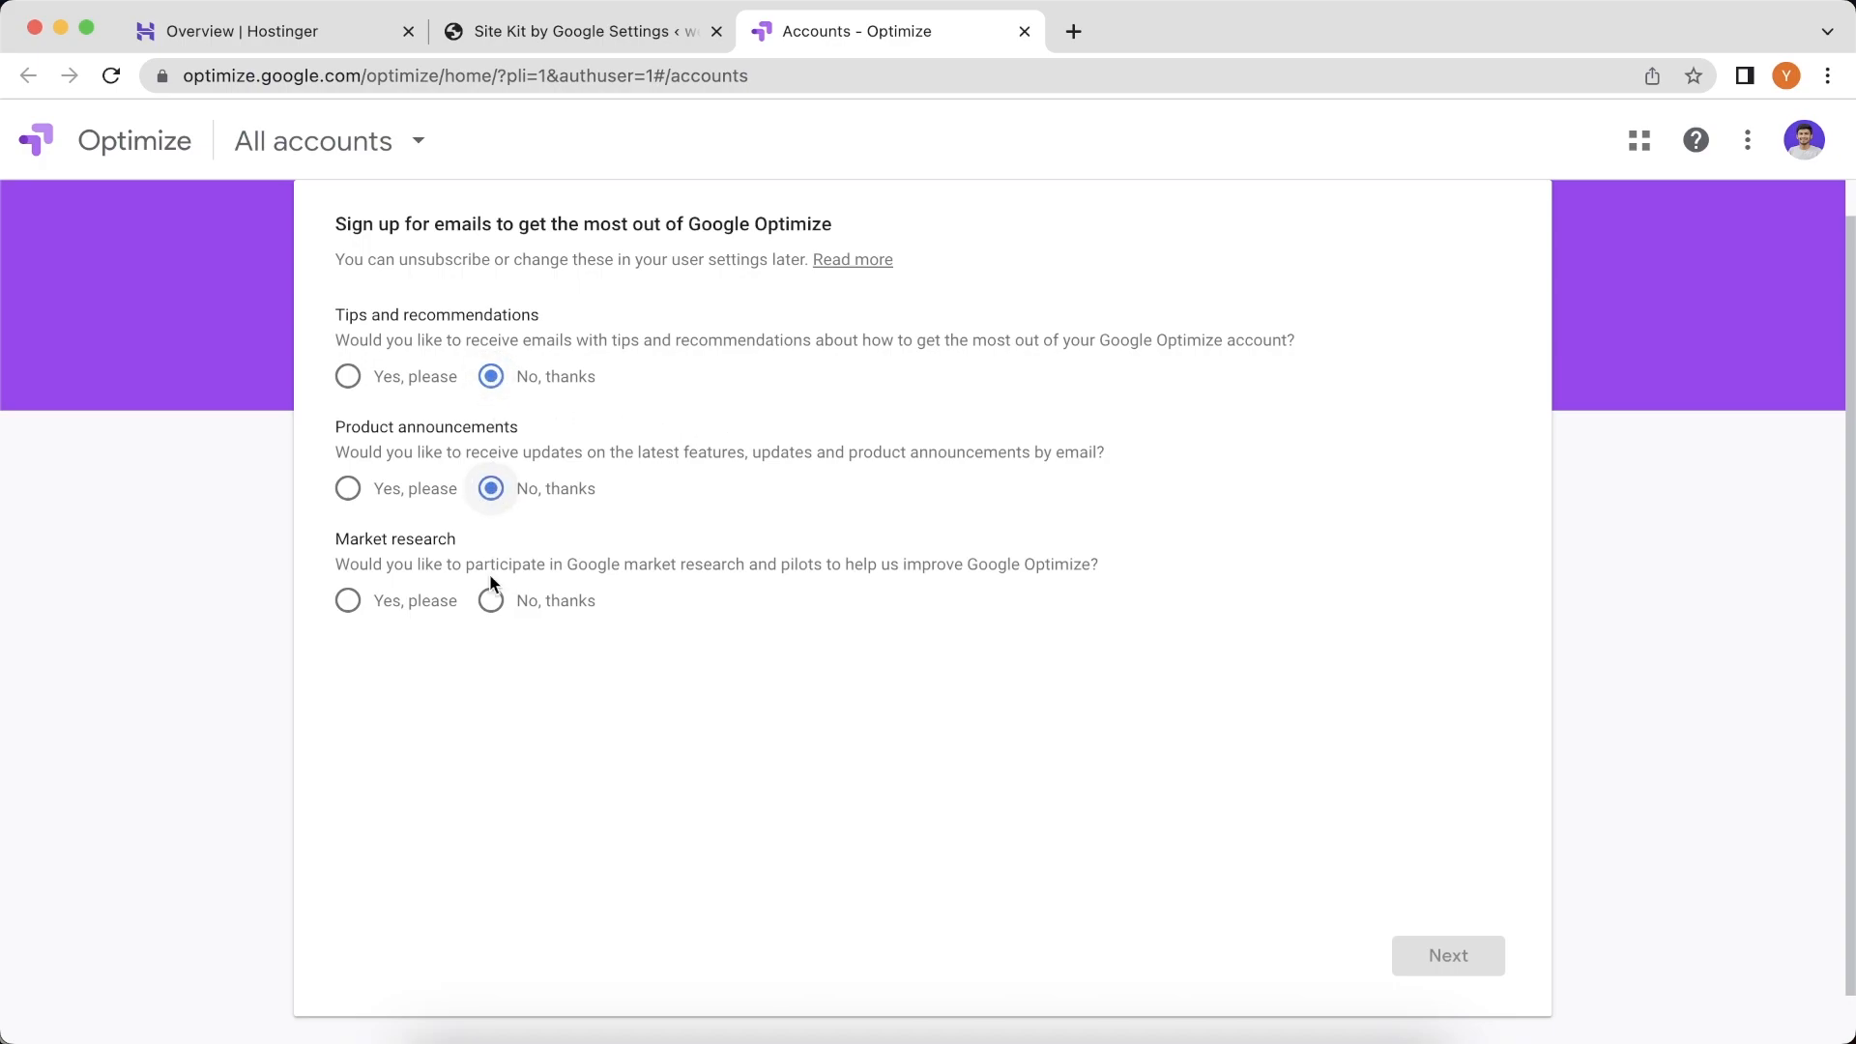
click(491, 599)
click(1446, 956)
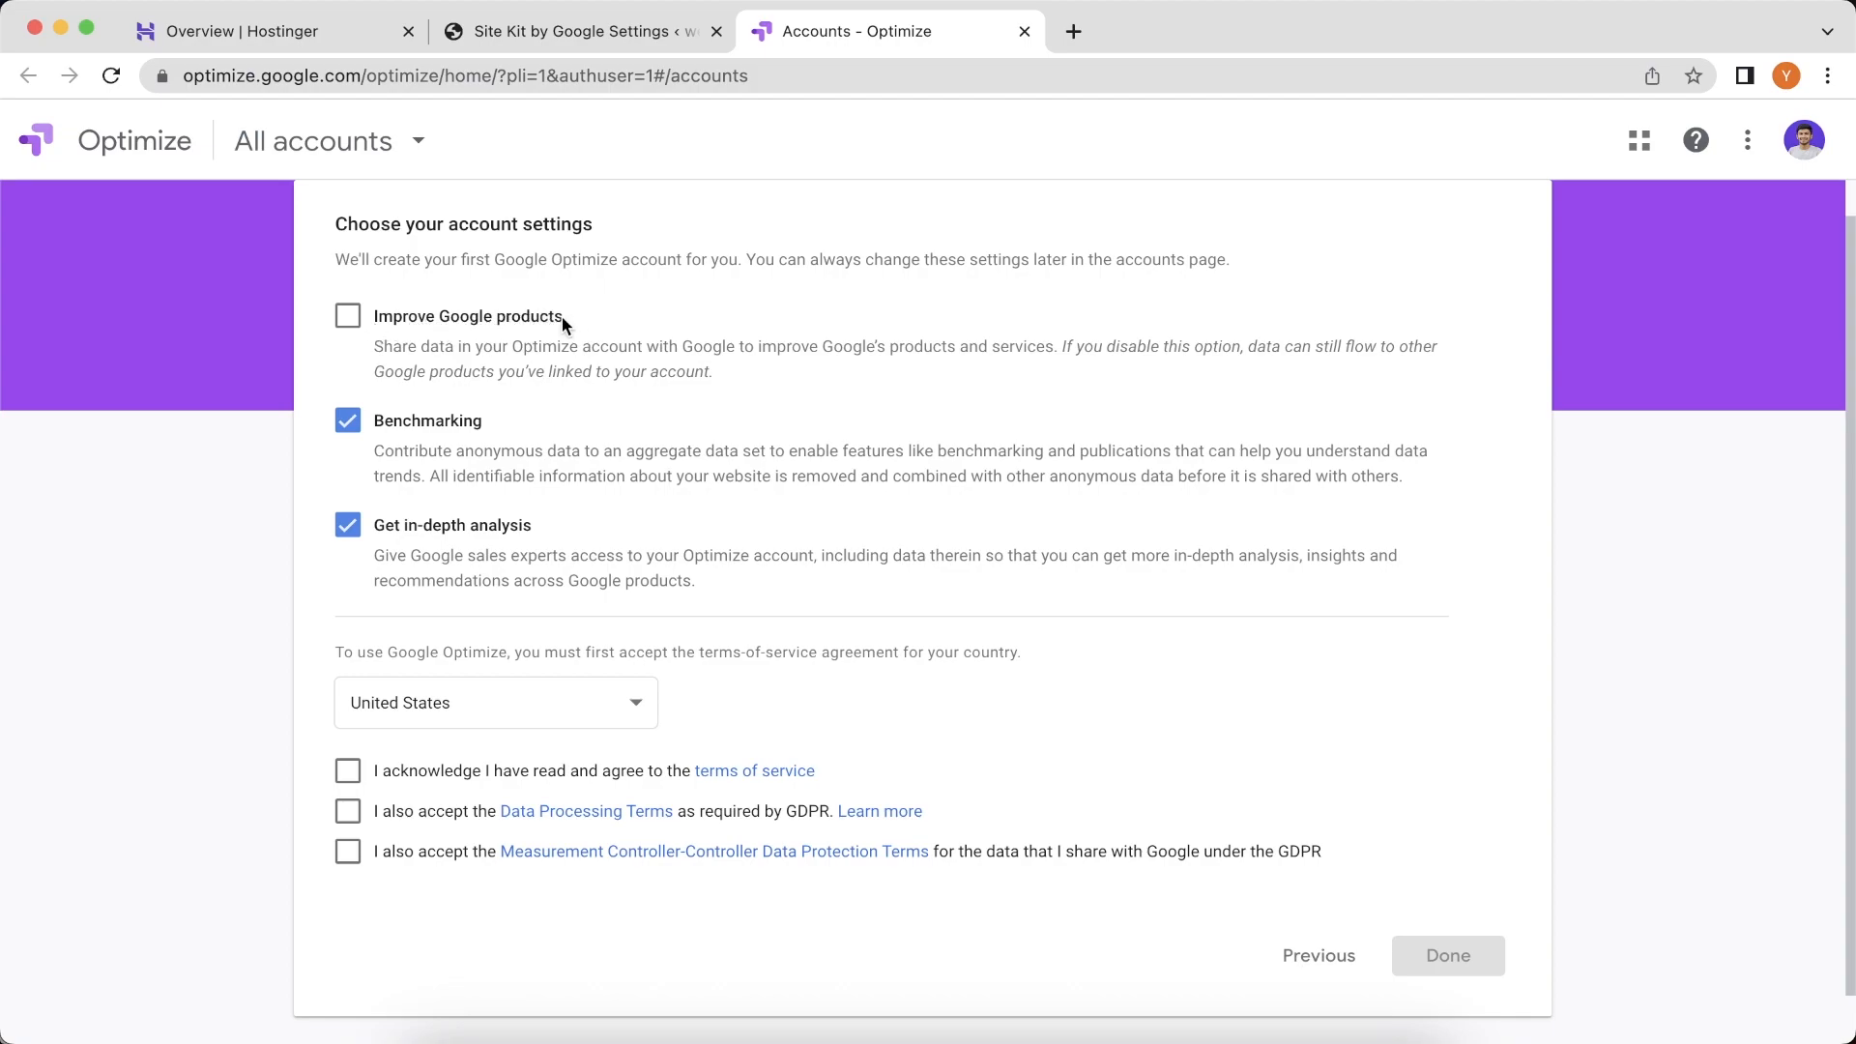
Step: Enable the Improve Google products data sharing and set the terms-of-service country to India
click(350, 319)
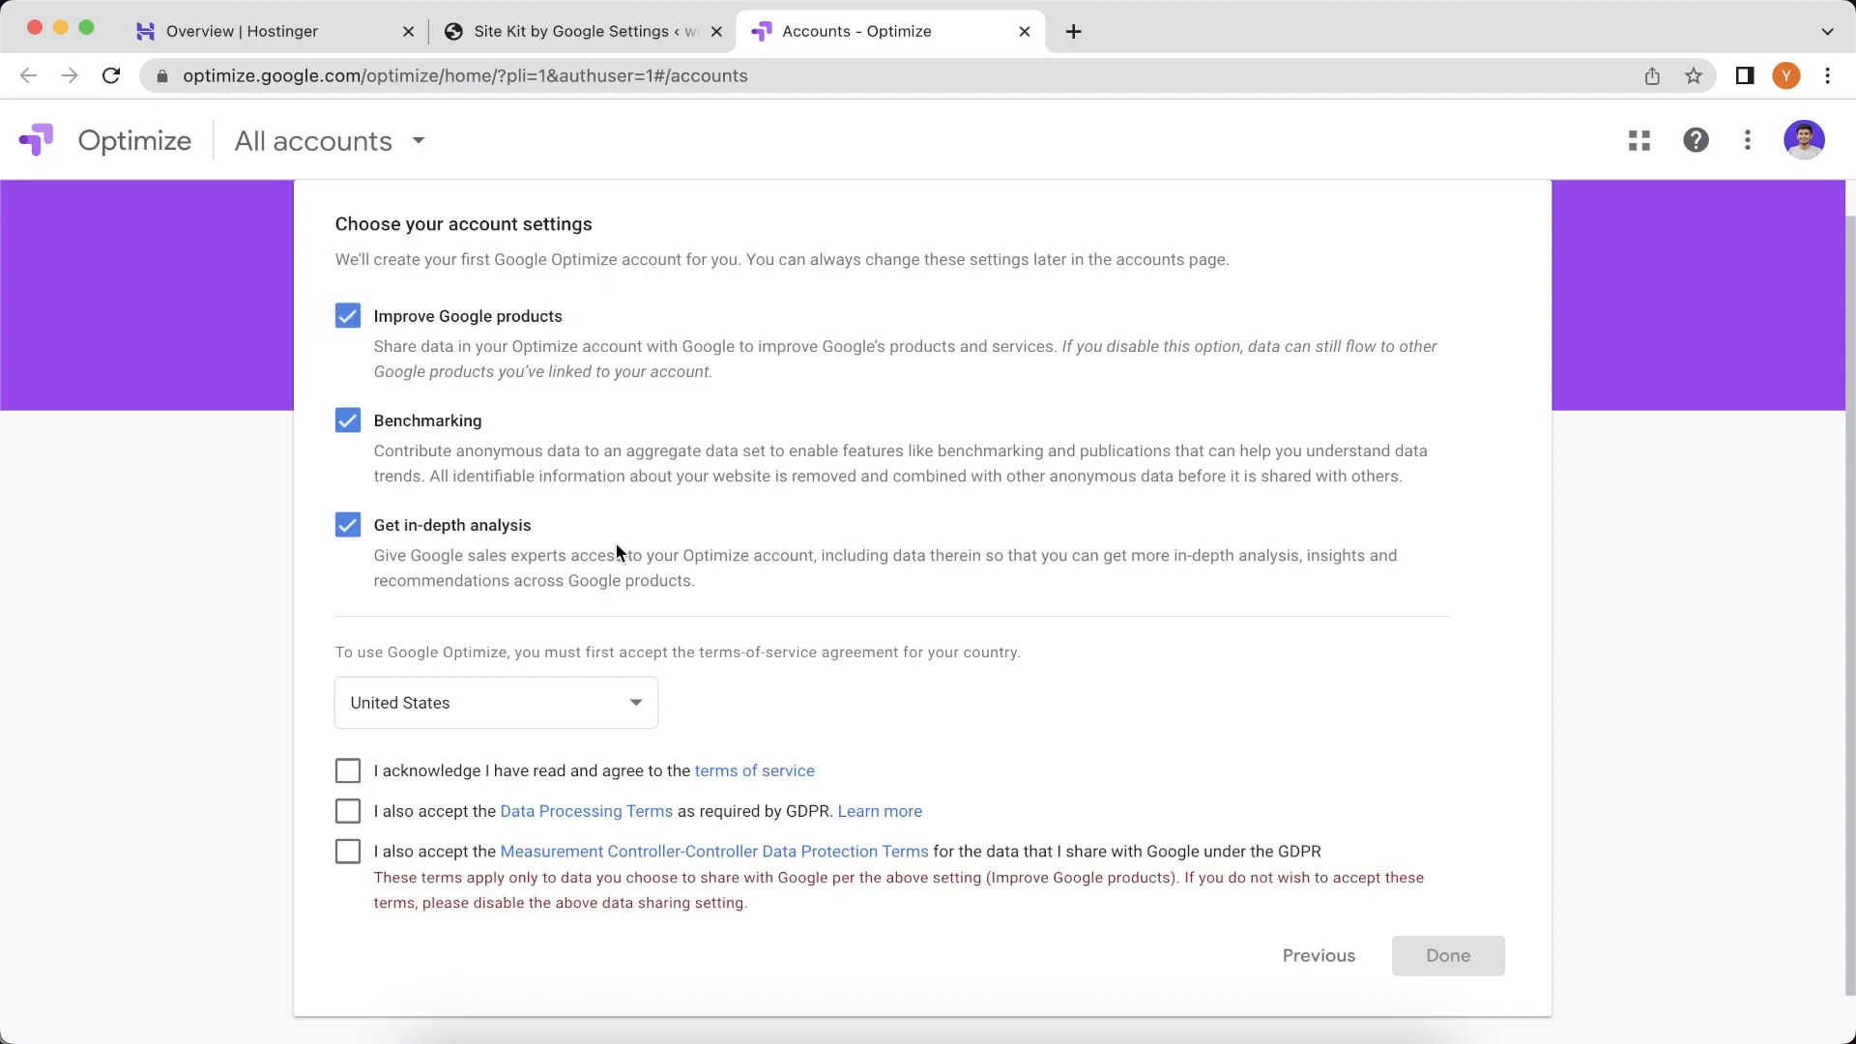
click(580, 702)
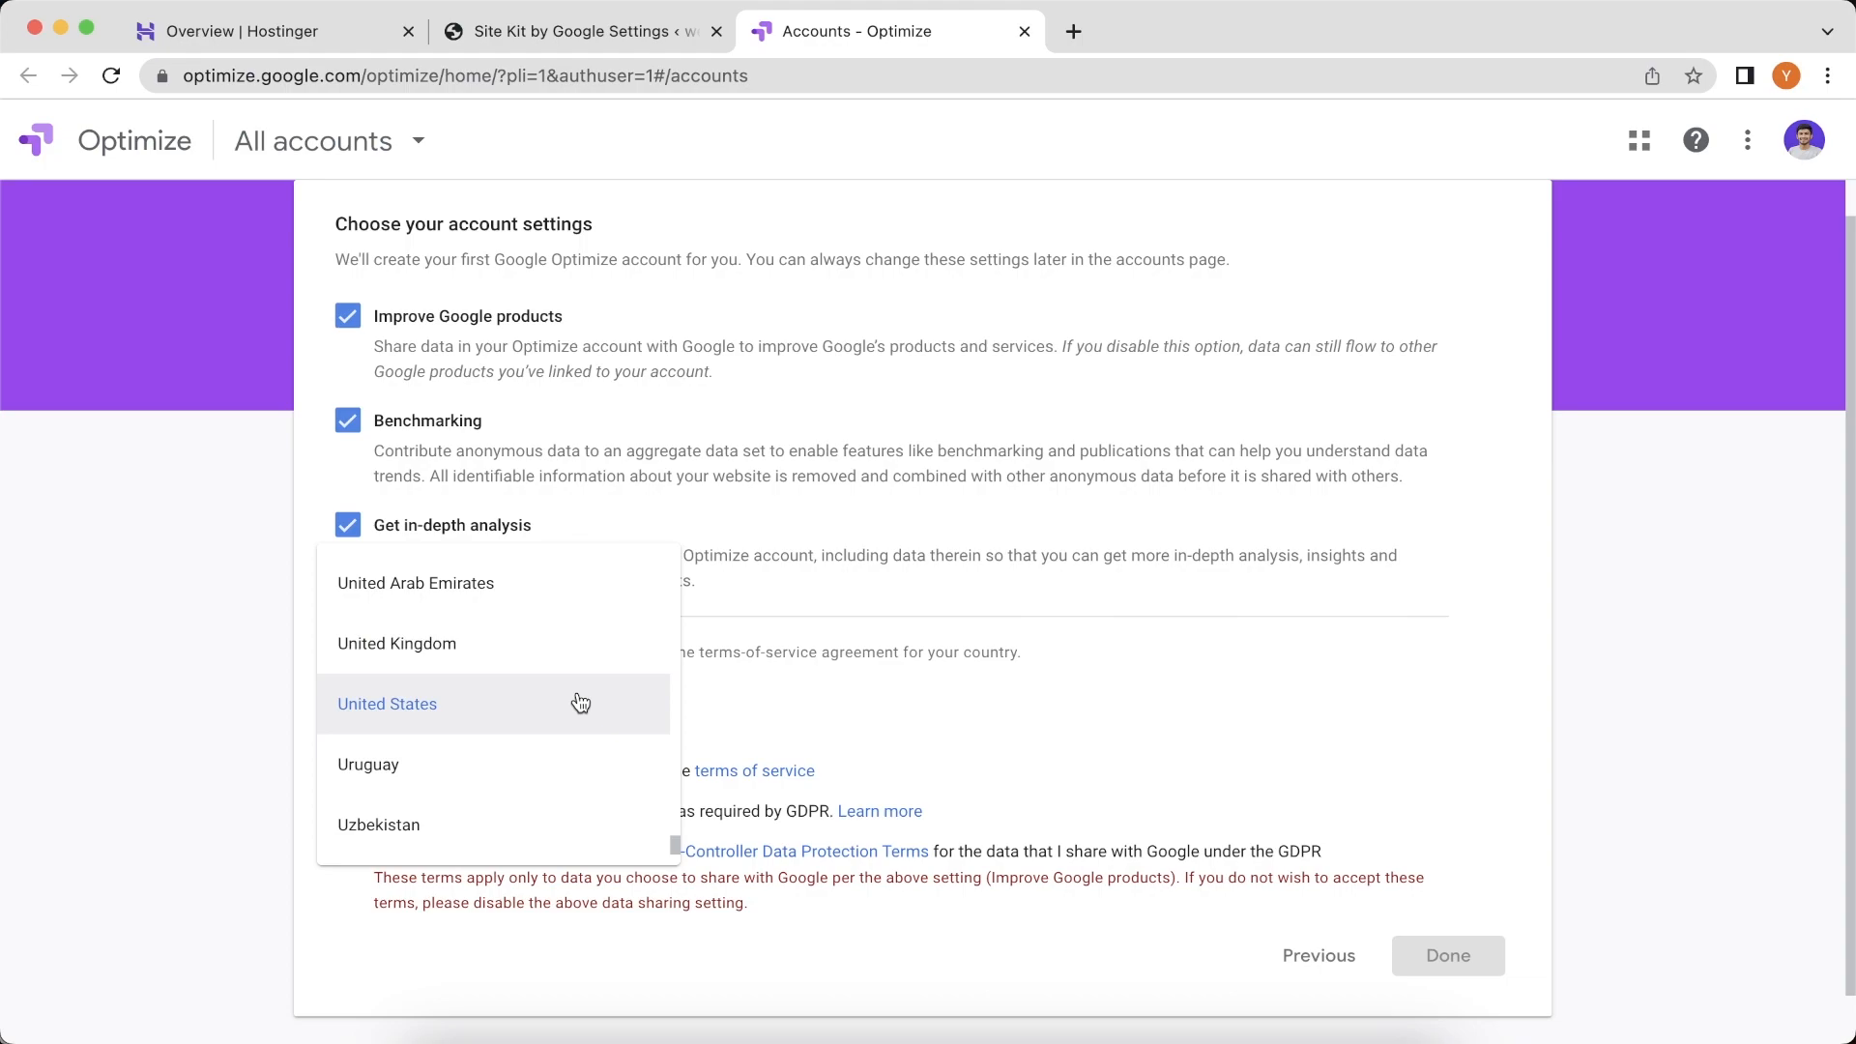
key(i)
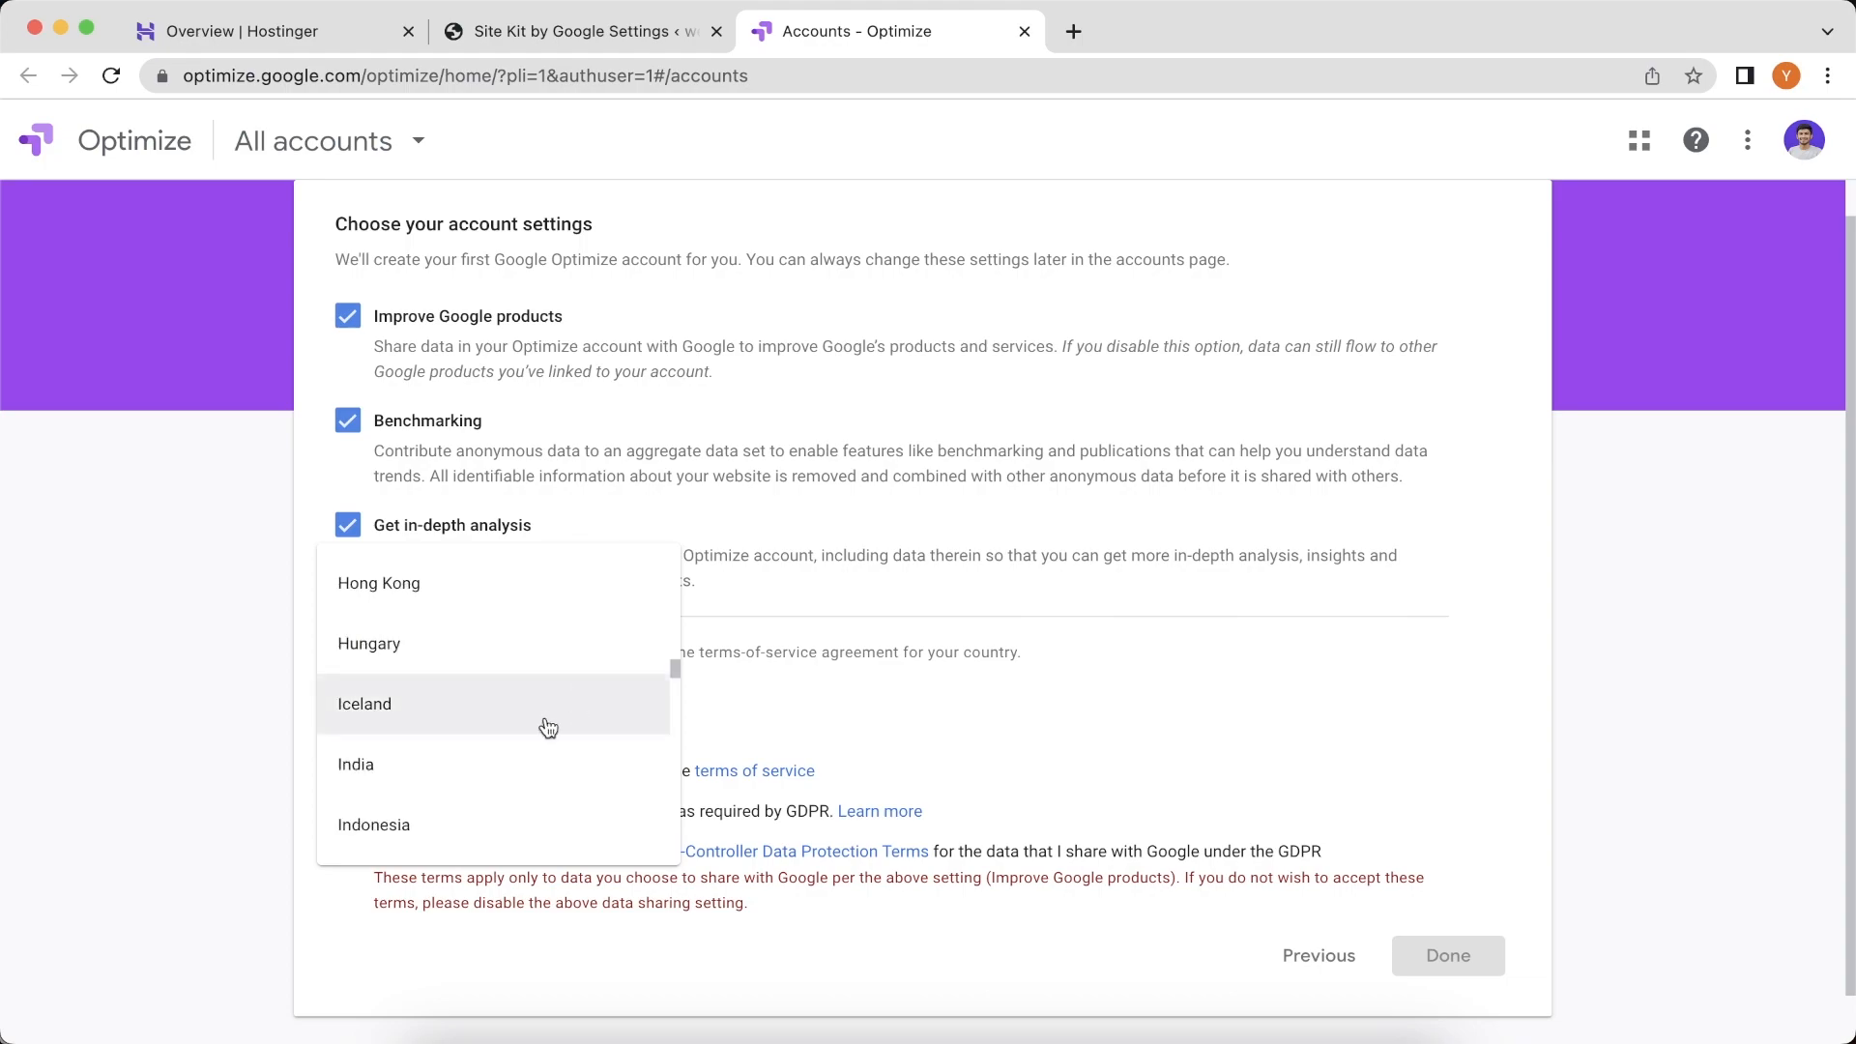
click(512, 768)
scroll(914, 689, down, 1)
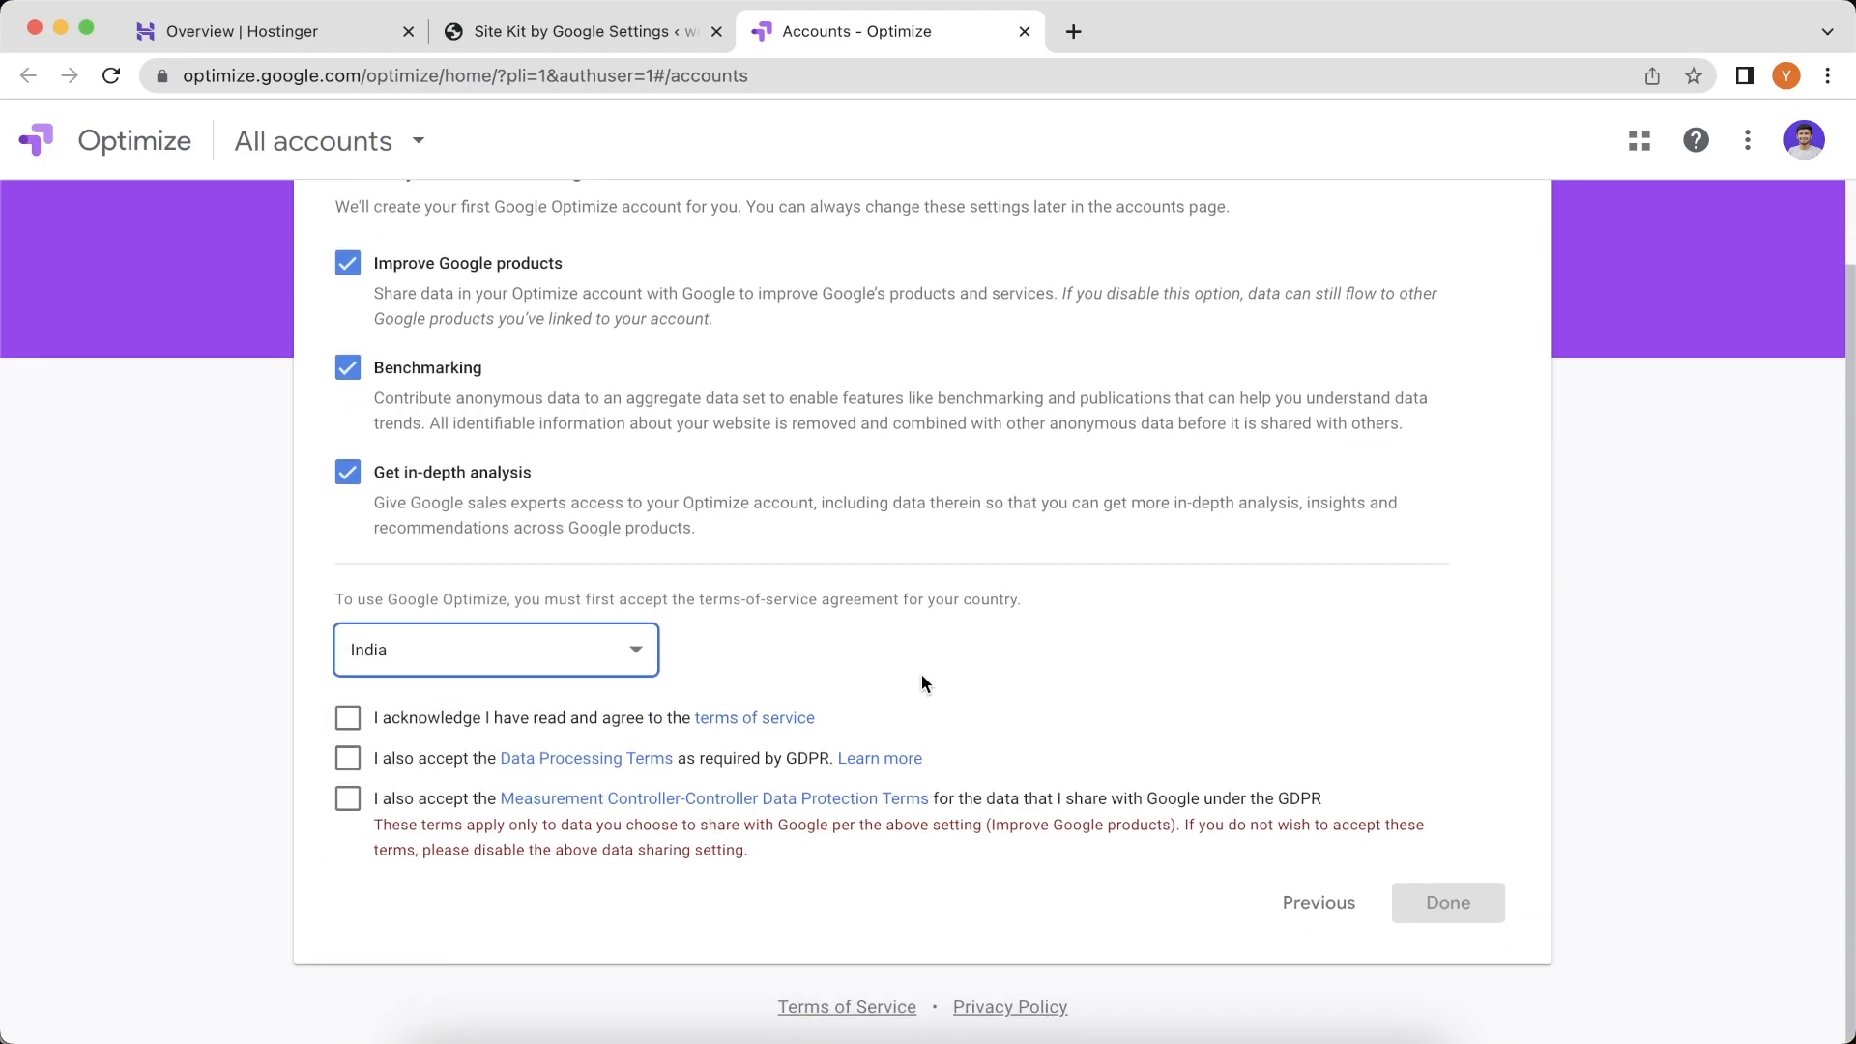
Step: Accept the terms of service, Data Processing Terms and Measurement Controller-Controller Data Protection Terms, and finish creating the Optimize account
click(348, 718)
click(348, 758)
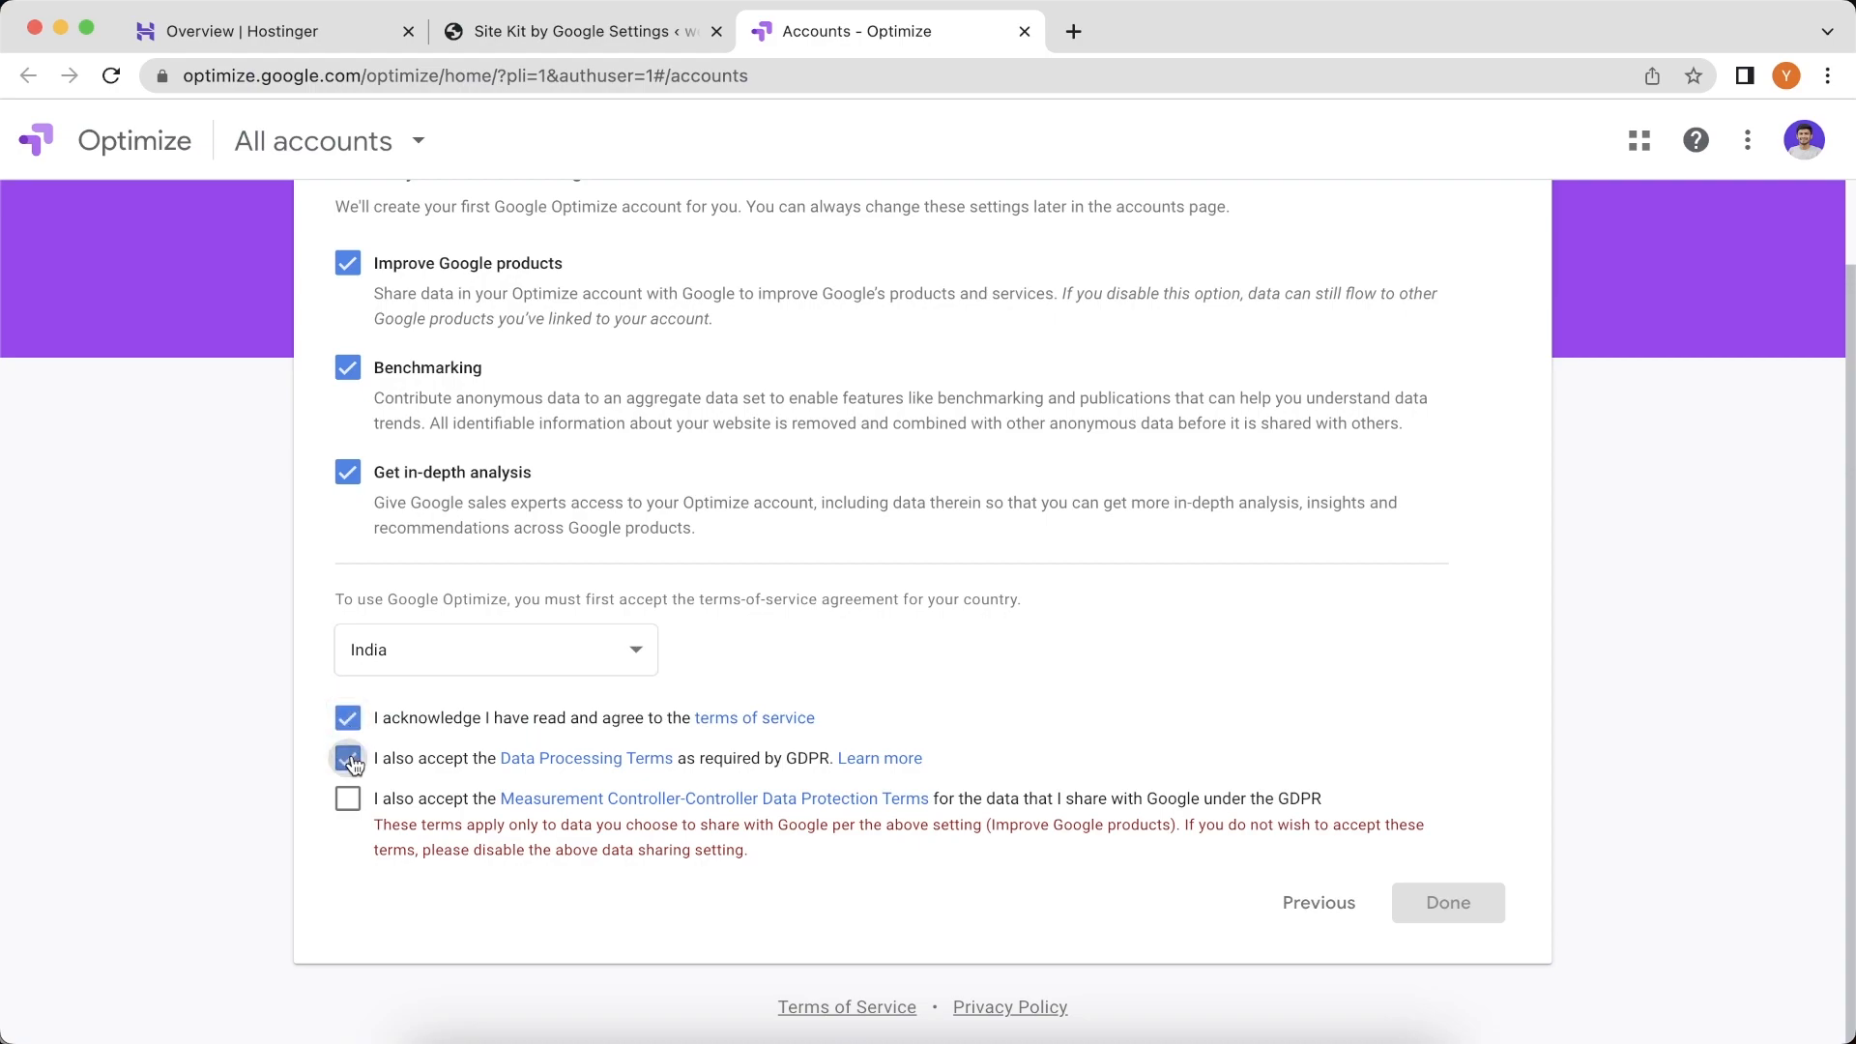
click(349, 800)
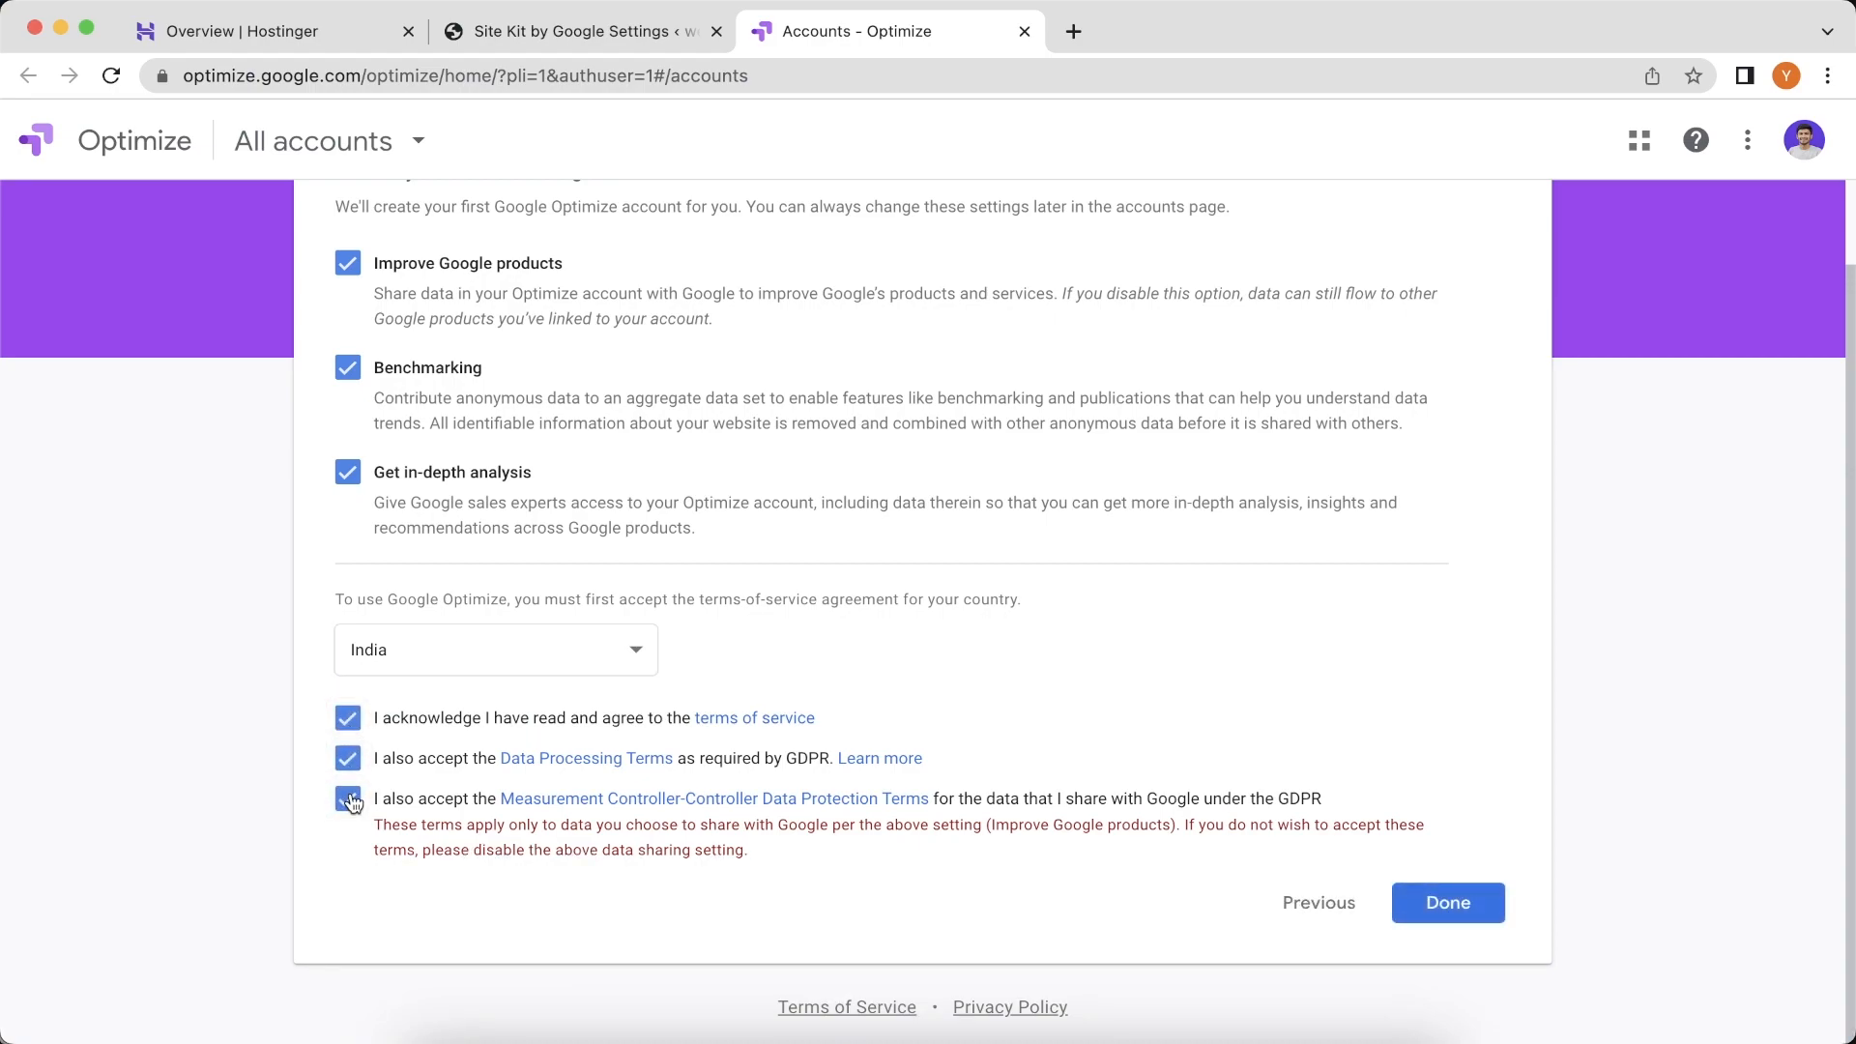
click(1414, 902)
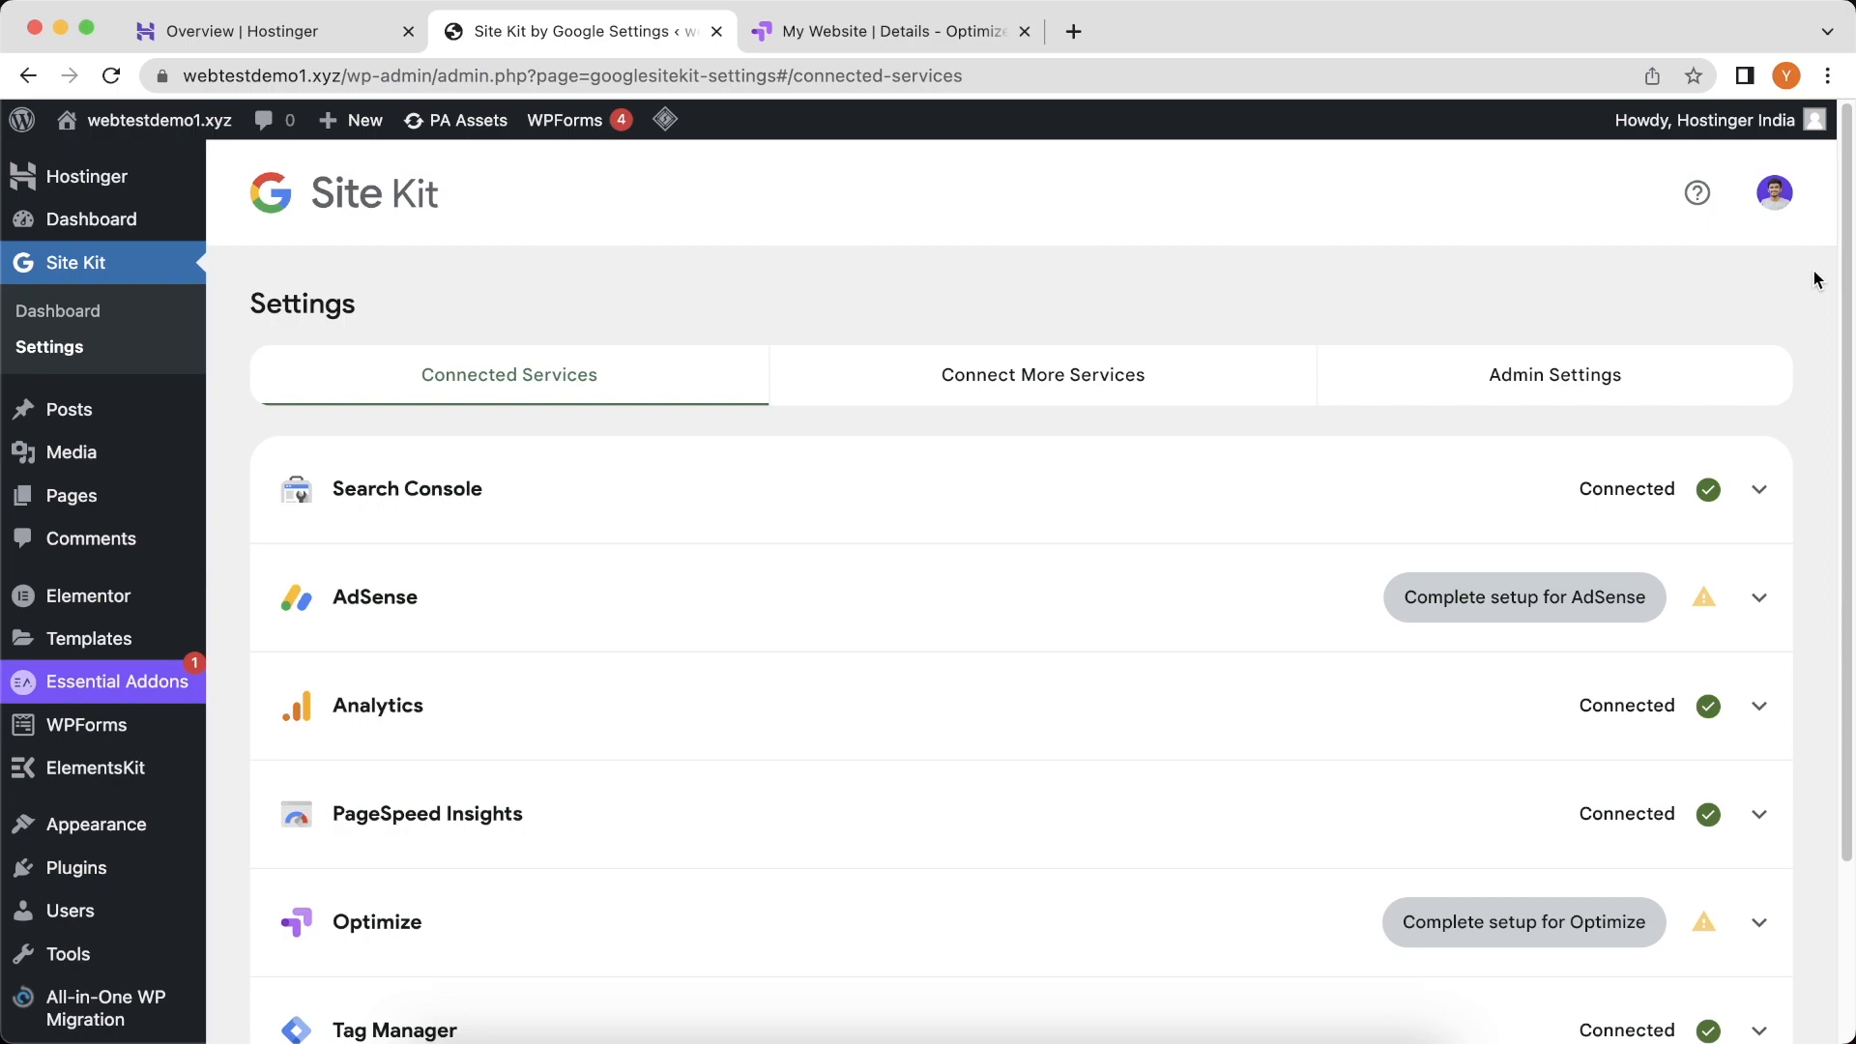
Step: Copy the container ID from the Tag Manager details in Site Kit's connected services for the Optimize setup
scroll(1819, 396, down, 4)
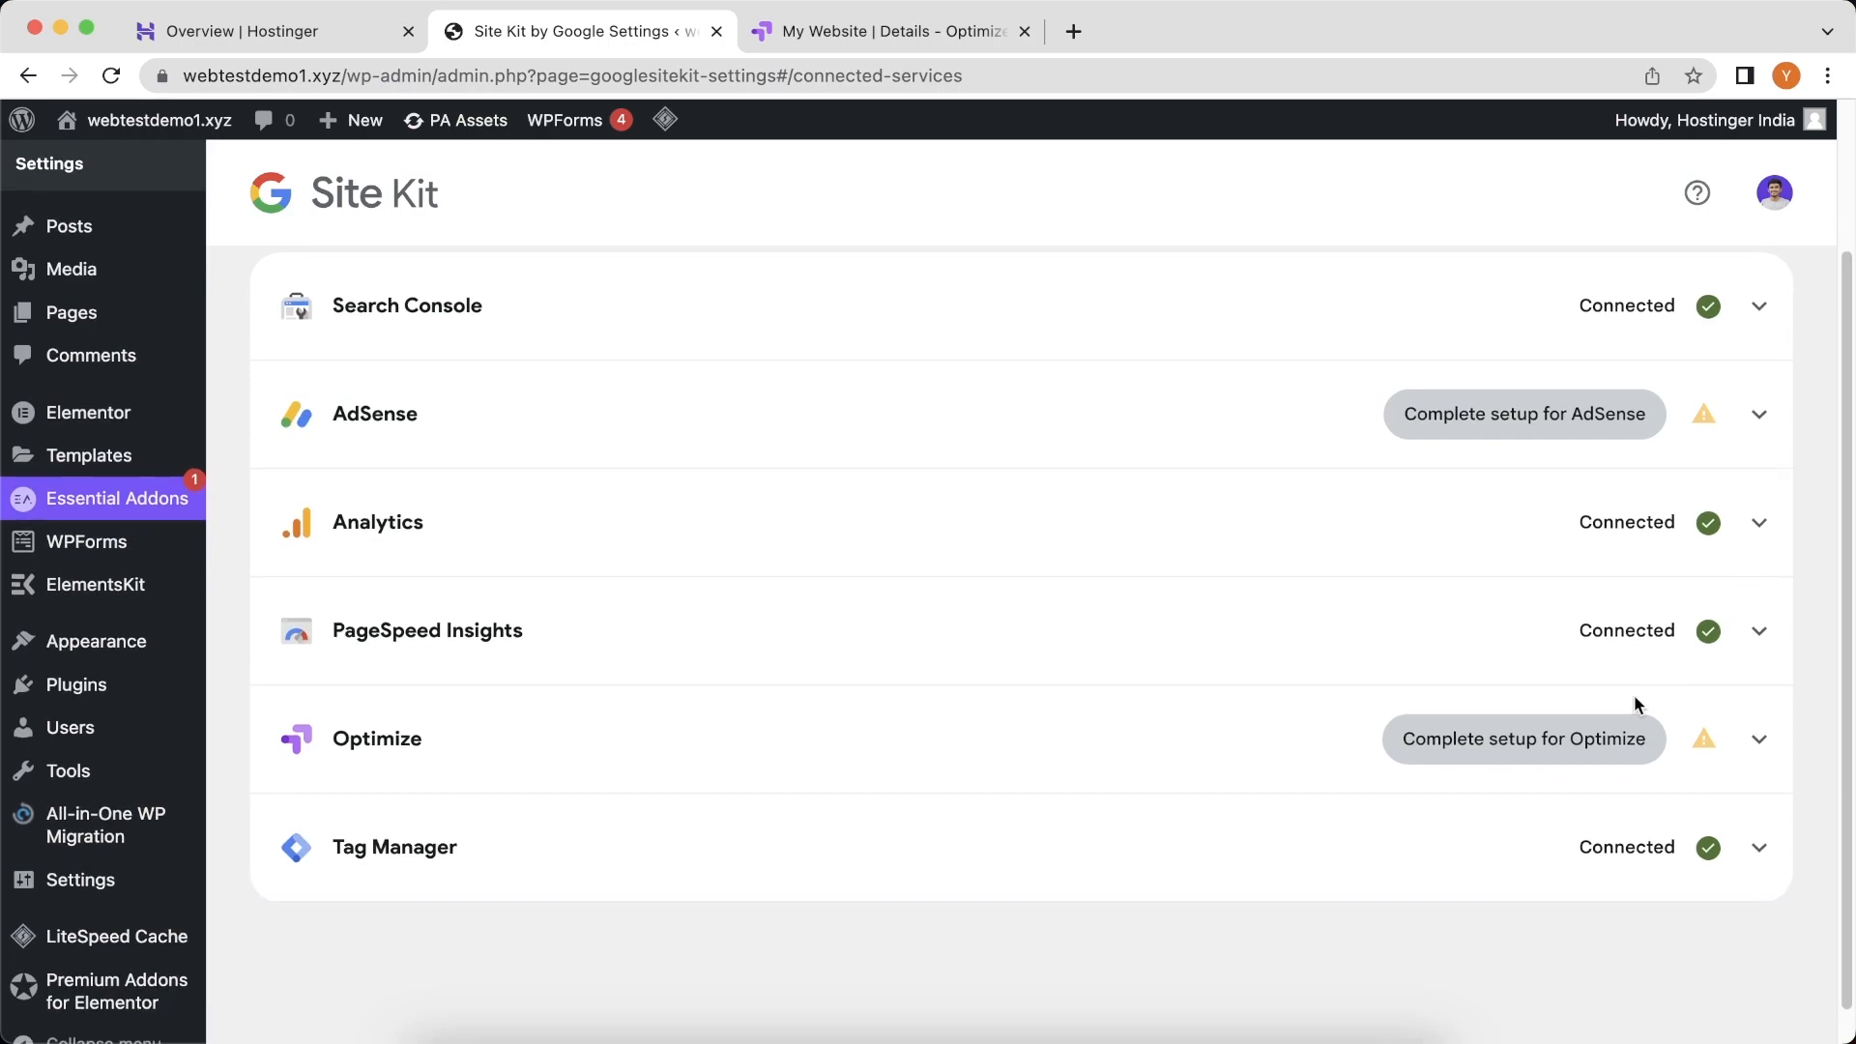
click(1579, 756)
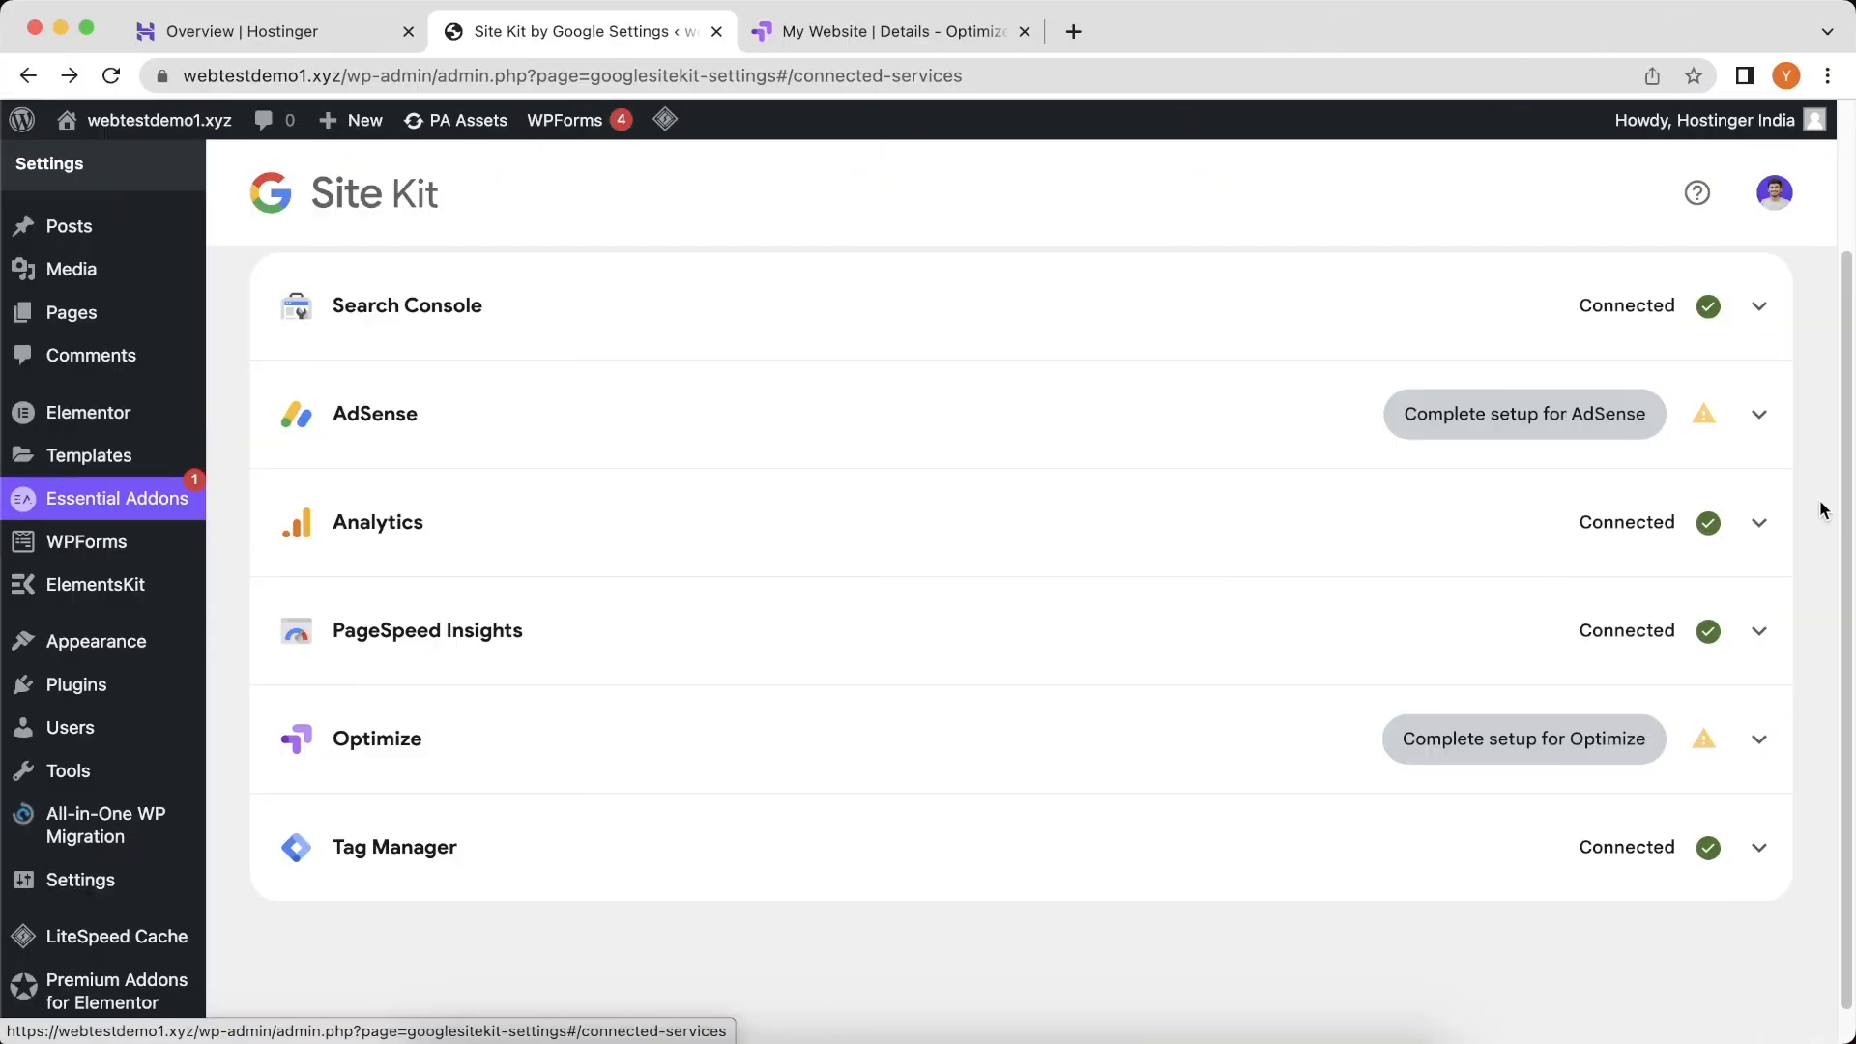
click(1004, 831)
scroll(1004, 831, down, 3)
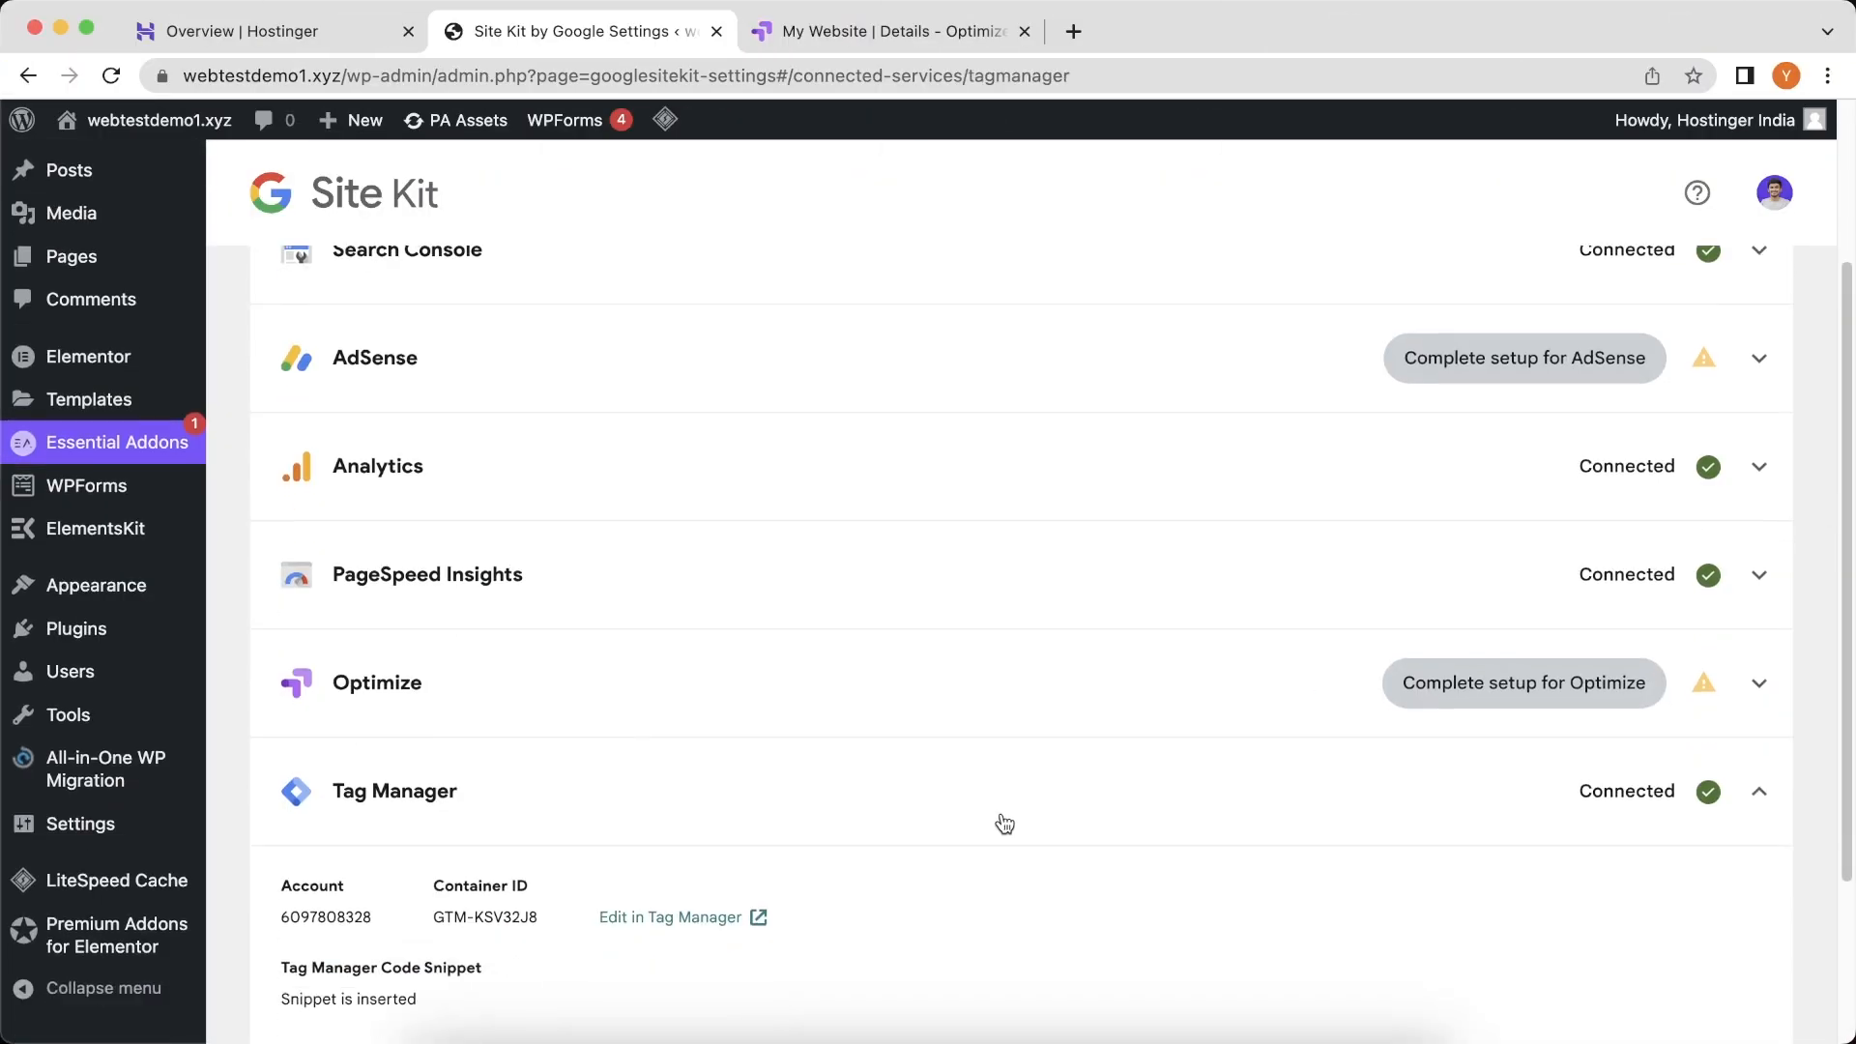
drag(544, 727, 435, 725)
key(cmd+c)
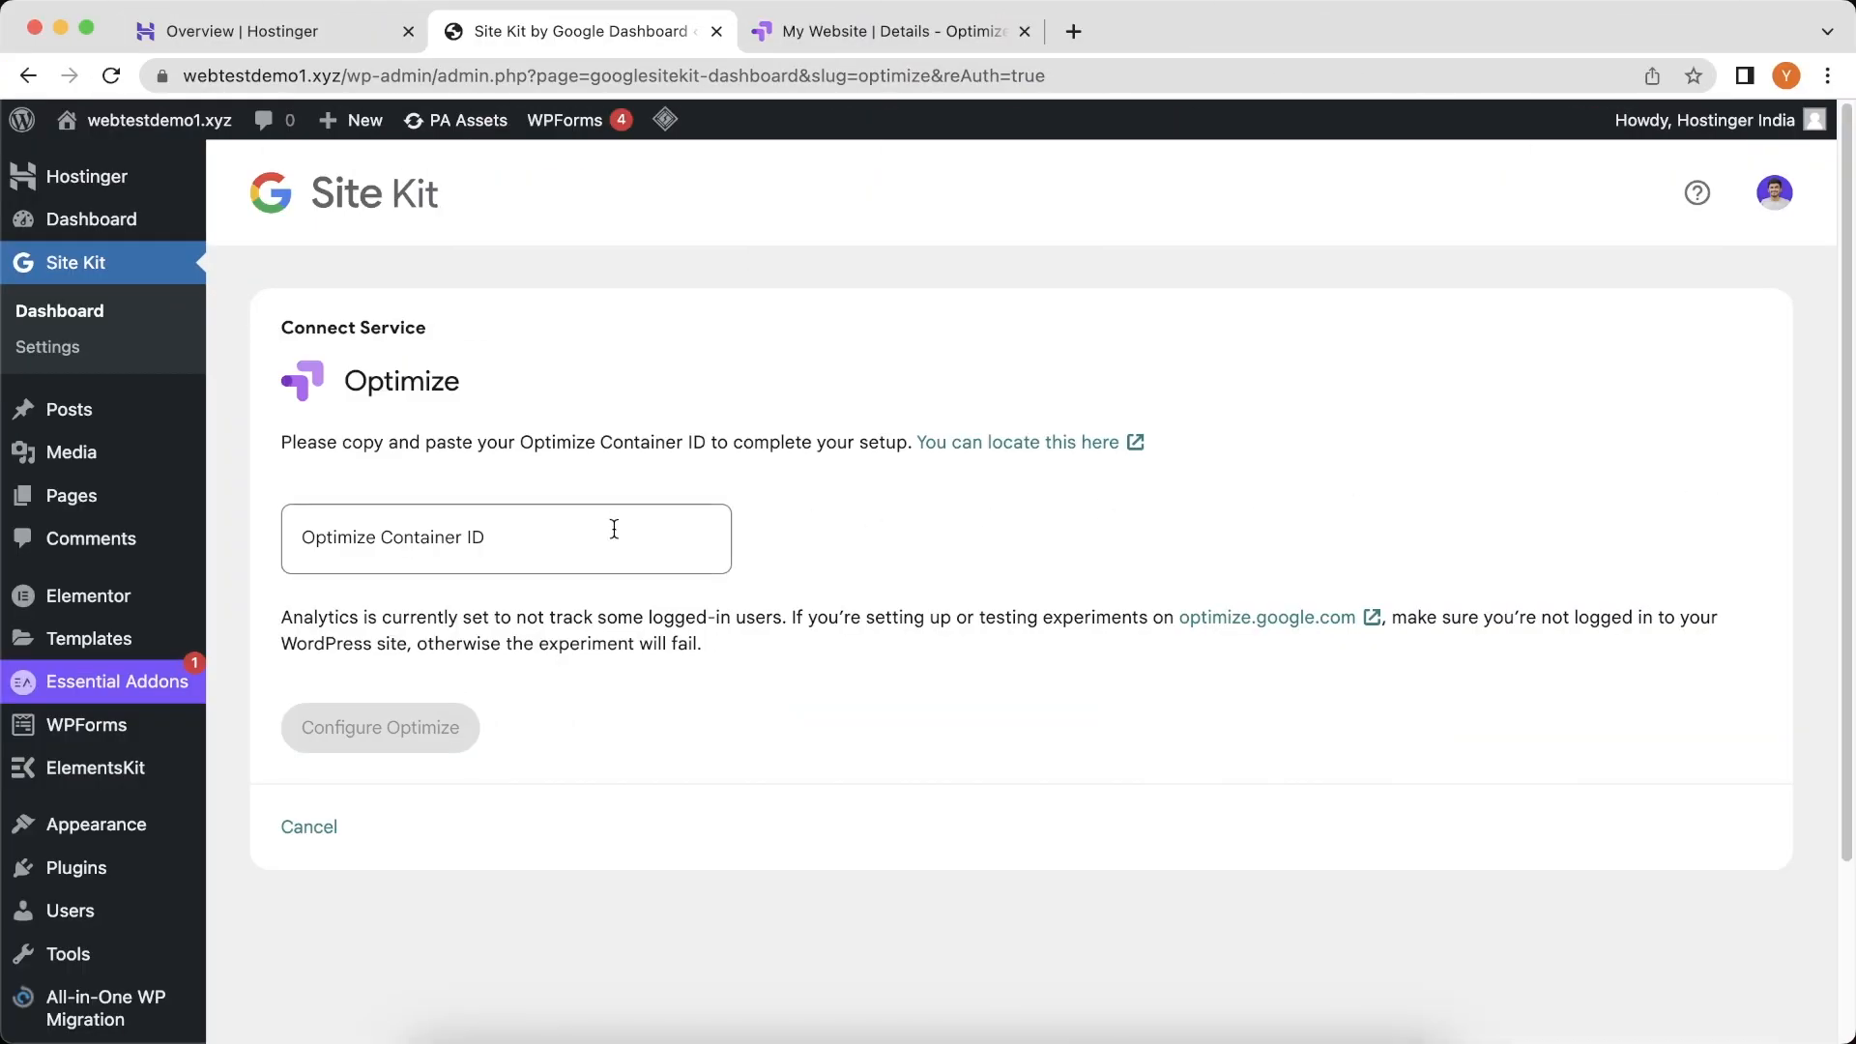
Step: Paste the copied container ID as the Optimize Container ID and configure Optimize
click(614, 529)
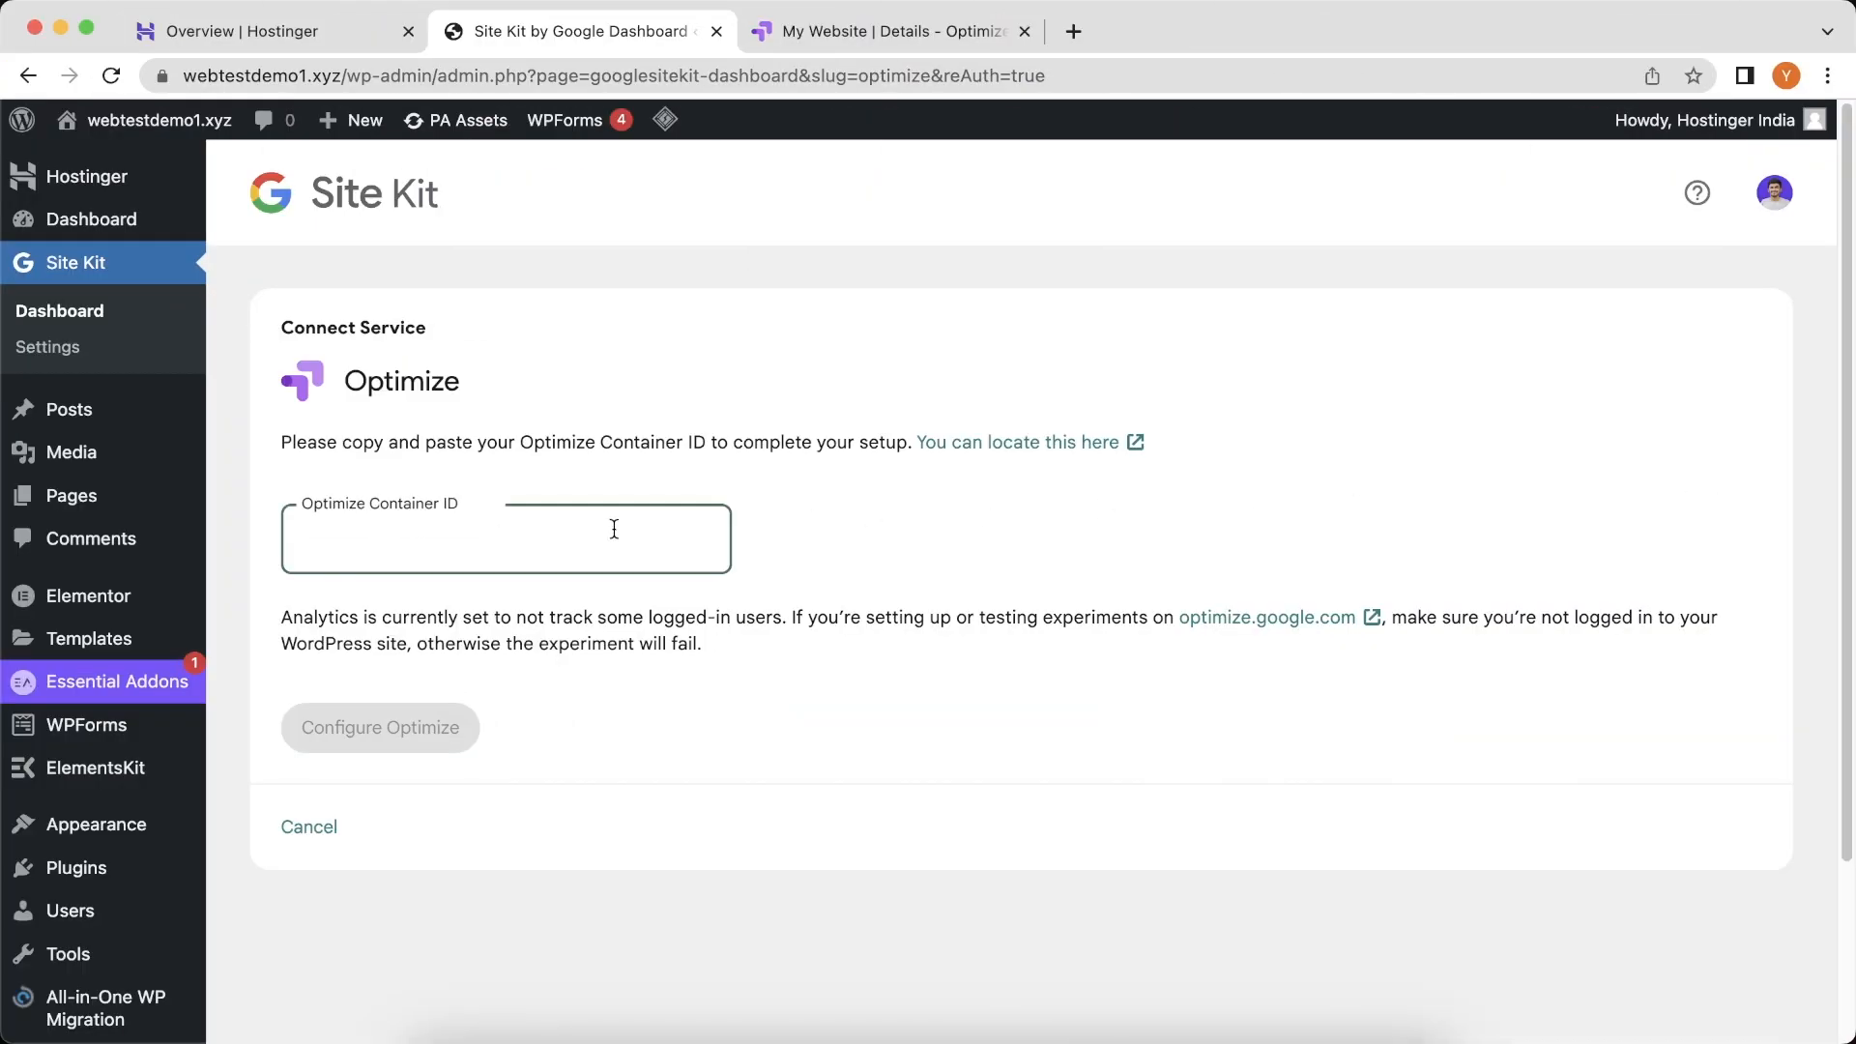
key(cmd+v)
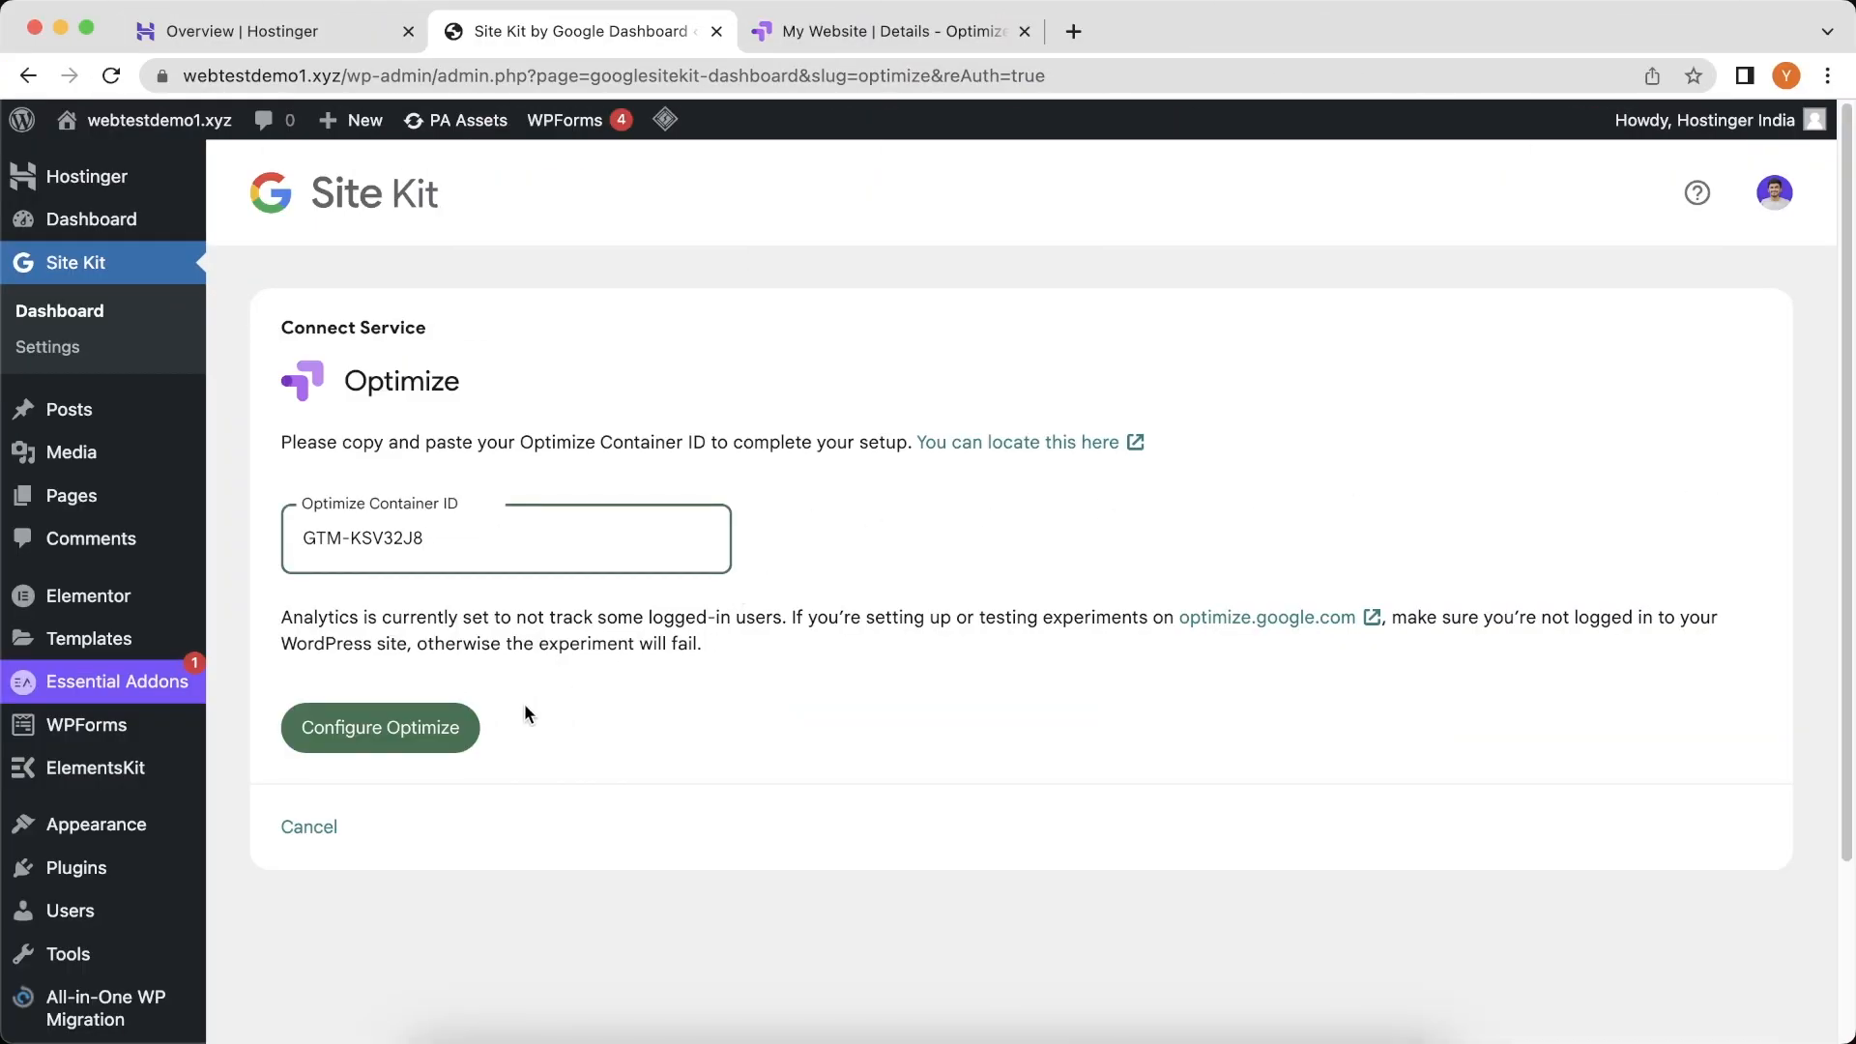
click(445, 724)
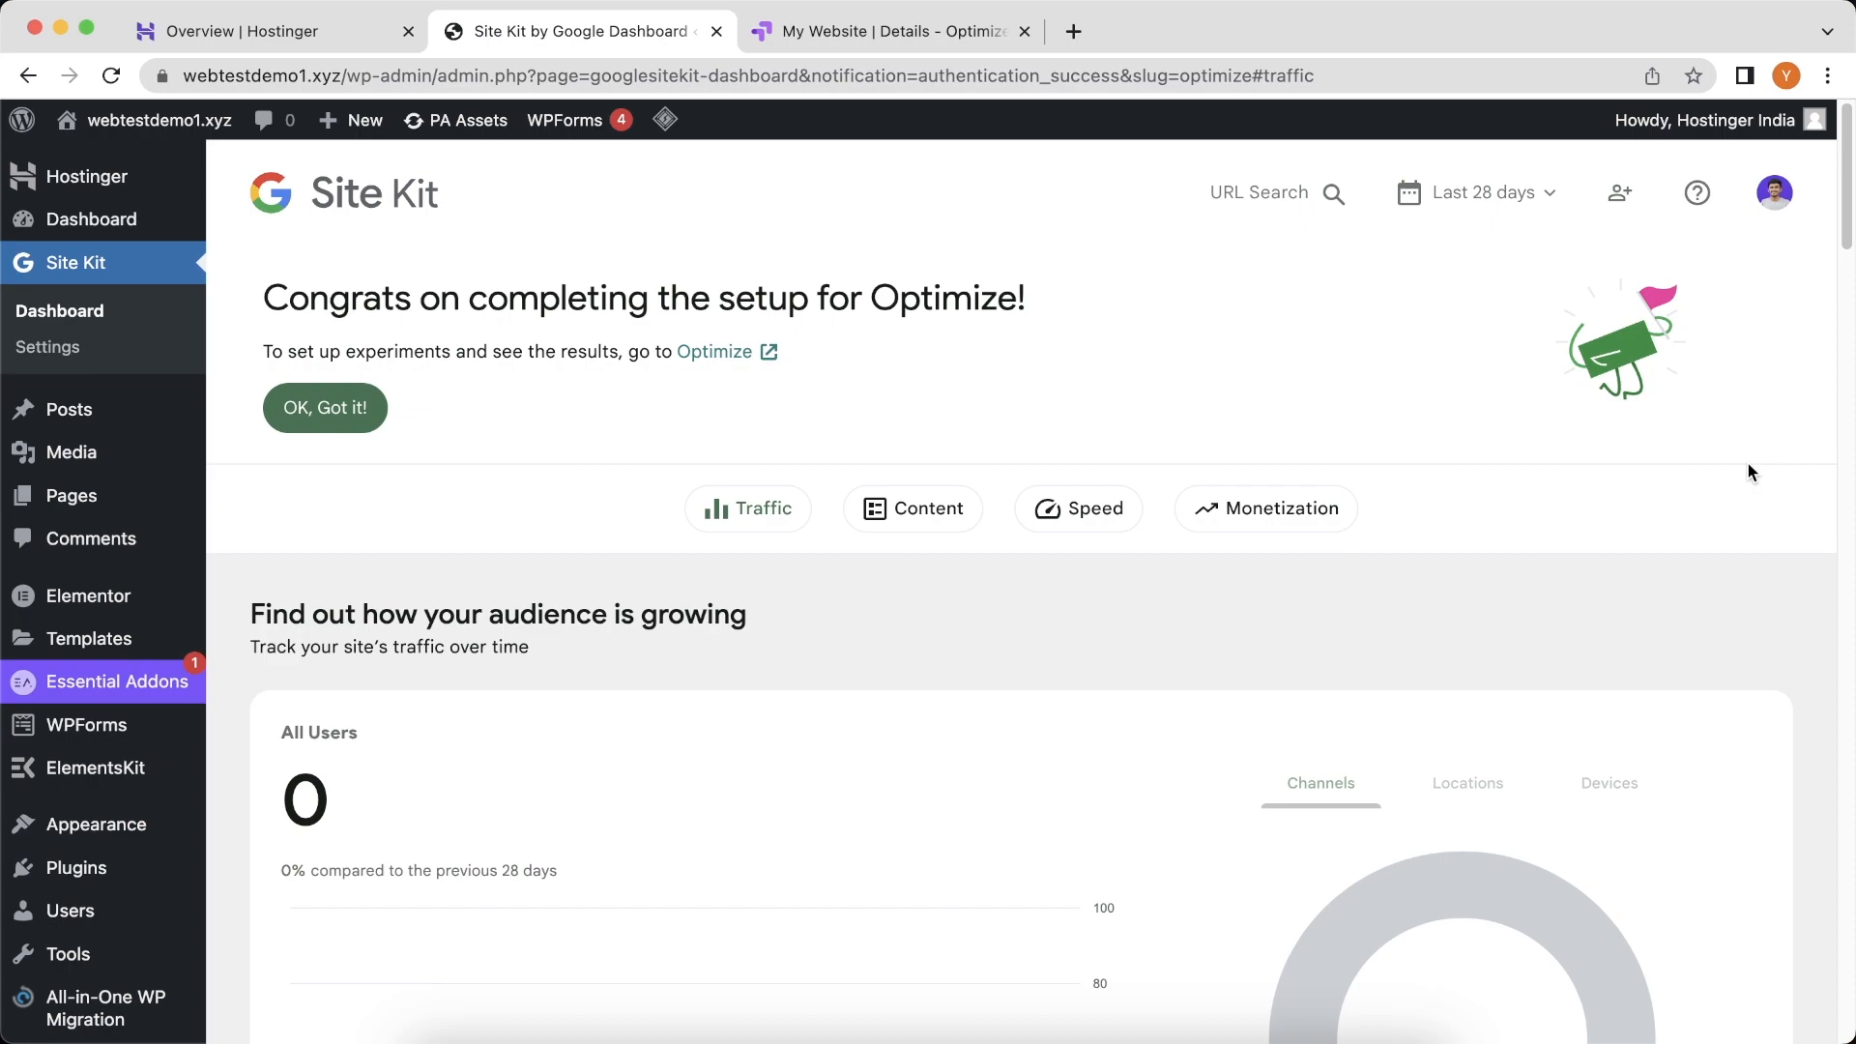
Step: Open the Optimize connection details in Site Kit's connected services settings
click(60, 347)
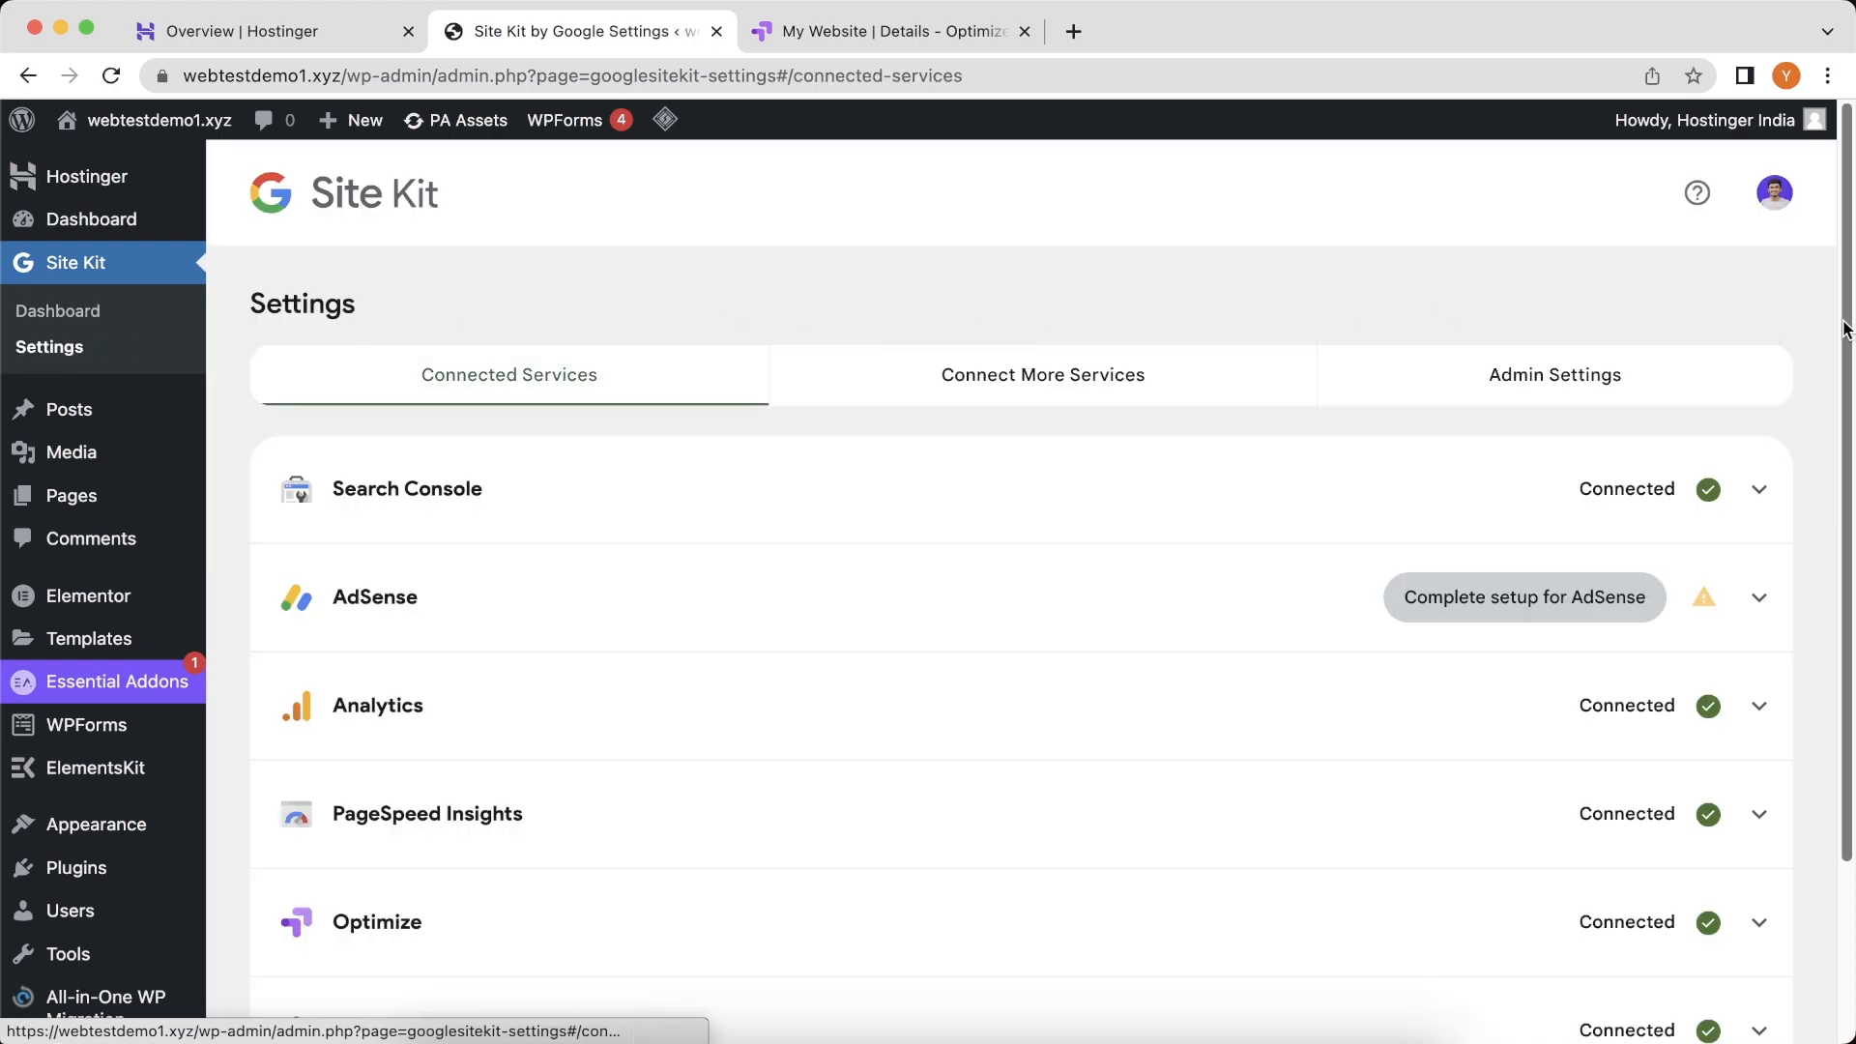
drag(1847, 329, 1853, 503)
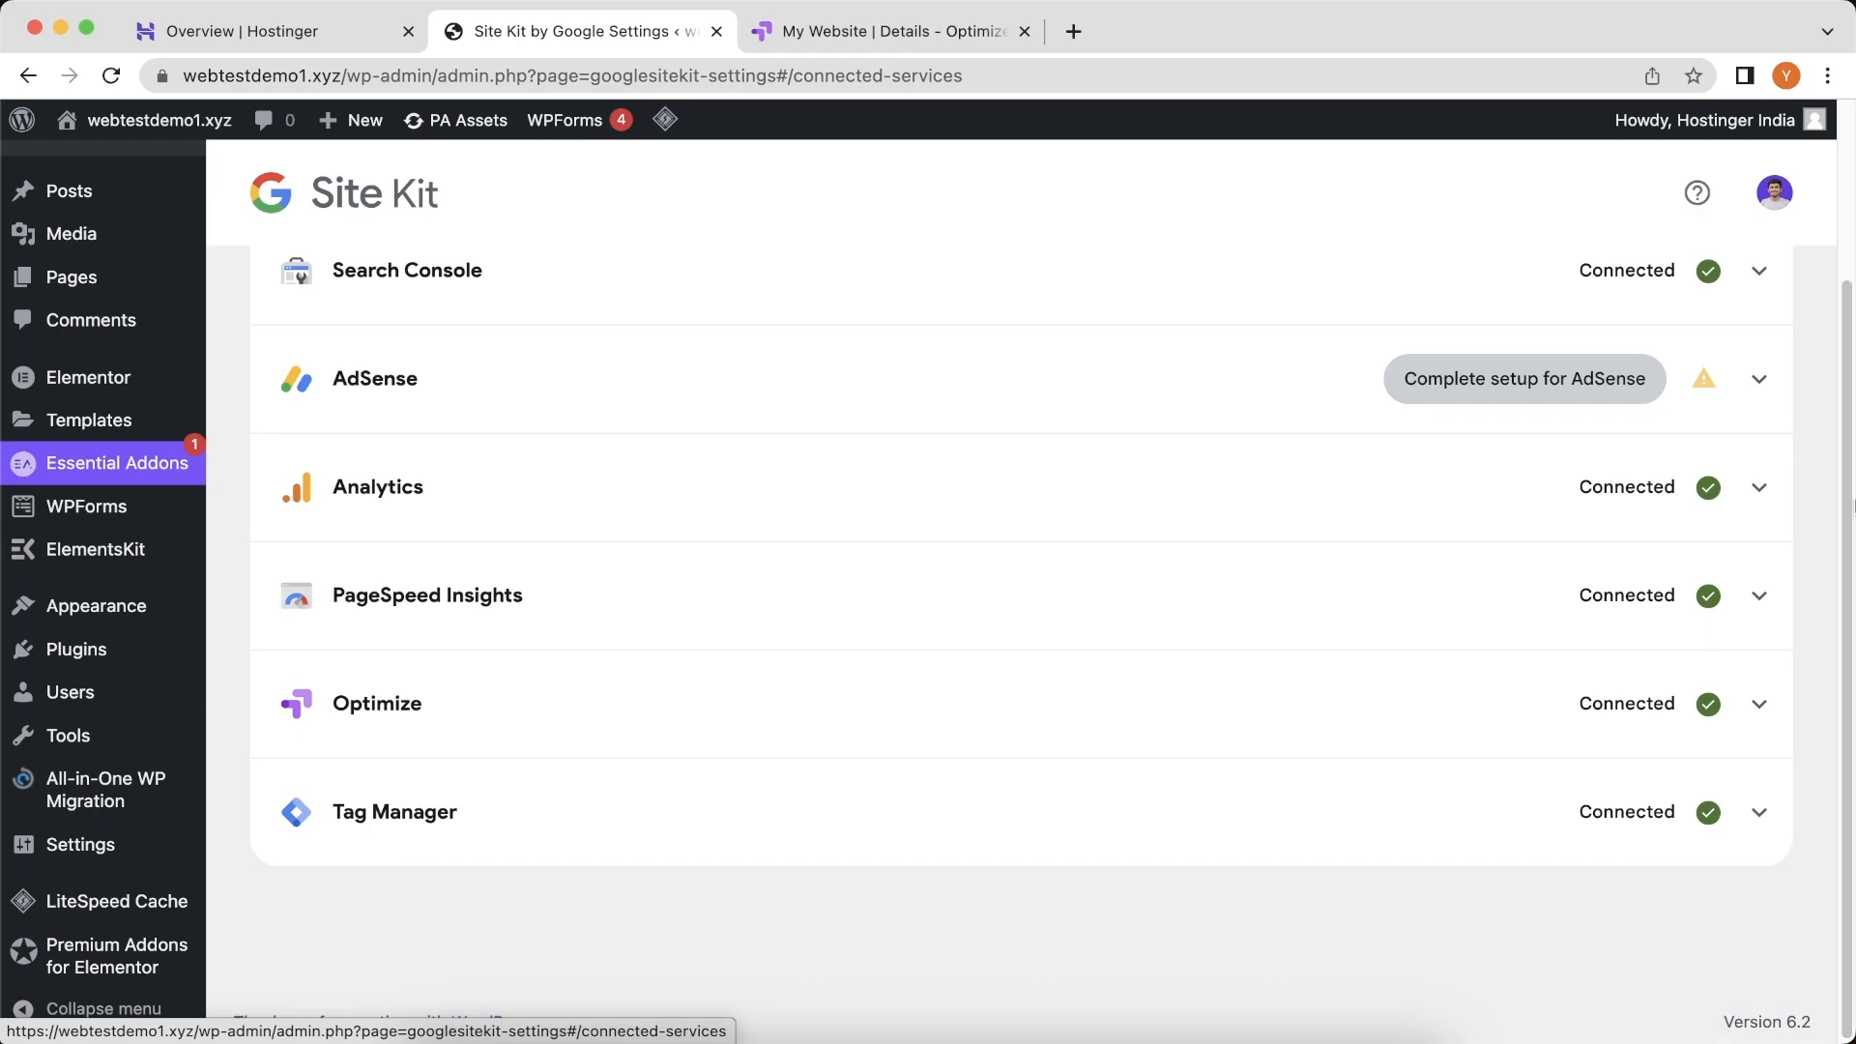
click(1694, 723)
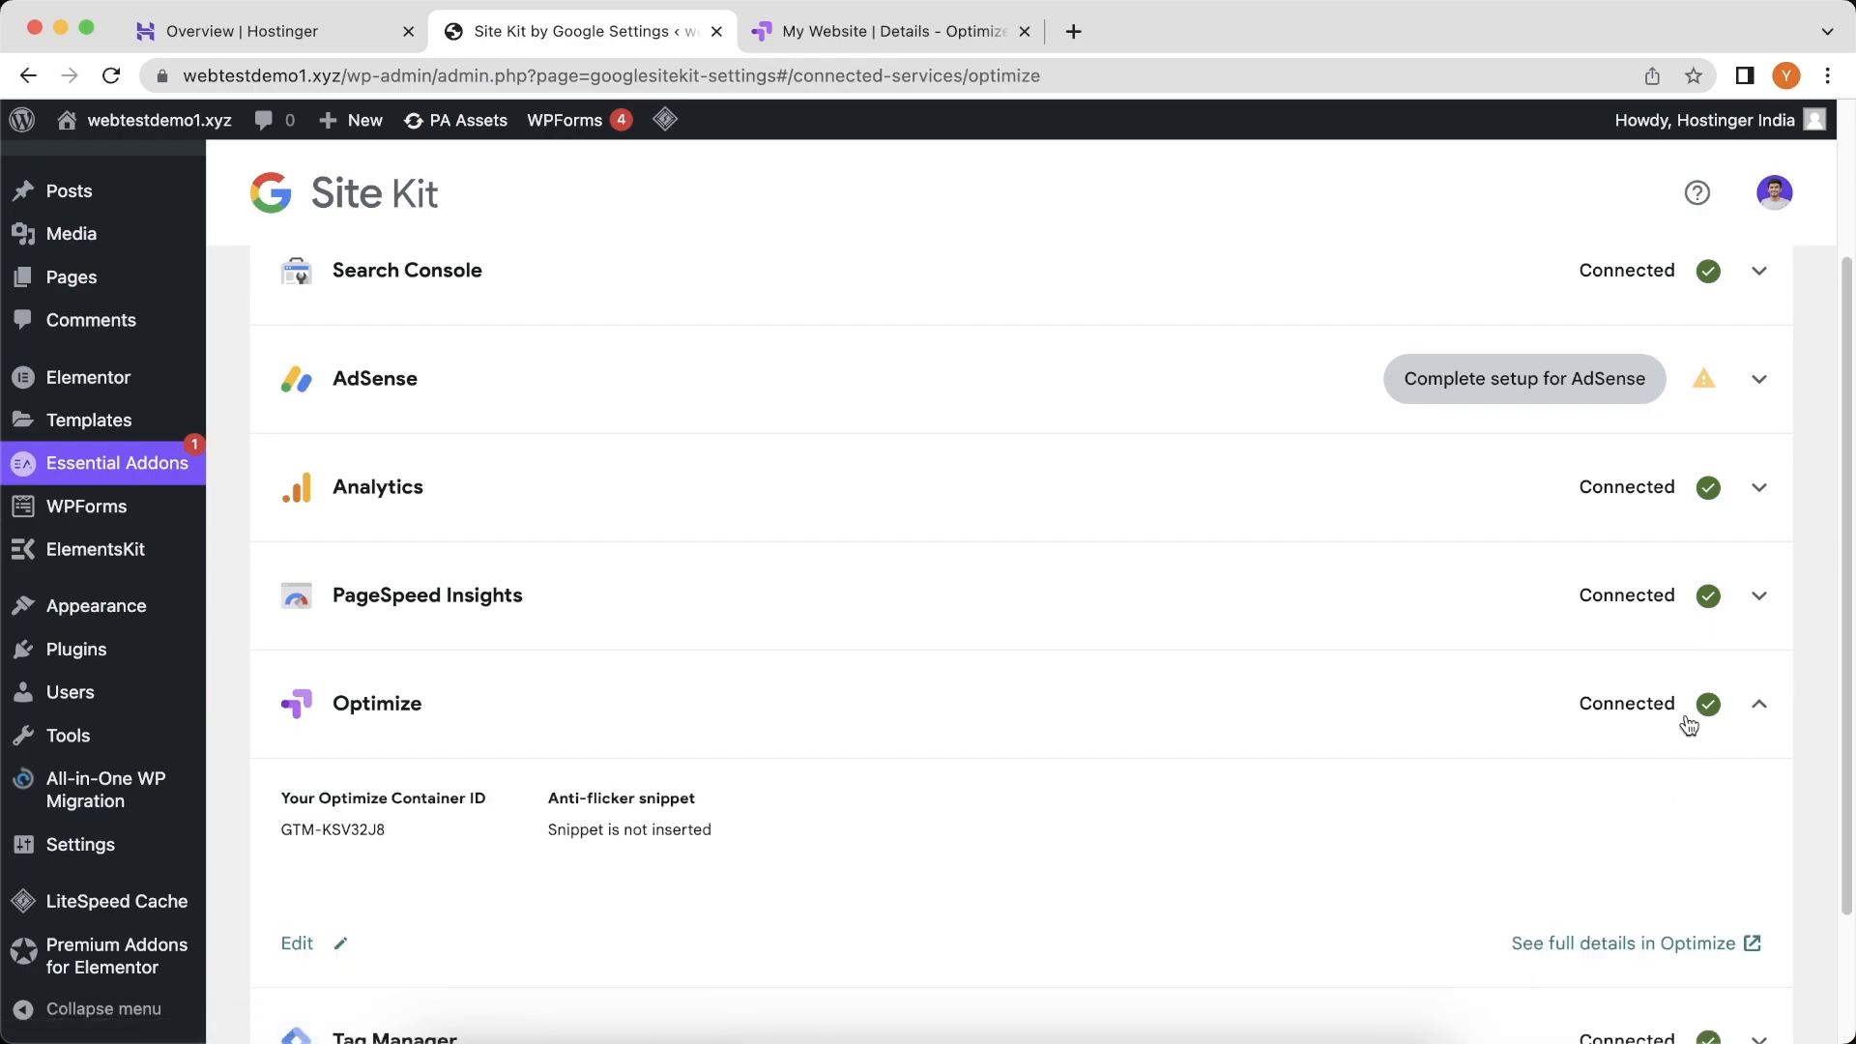
scroll(1273, 692, down, 3)
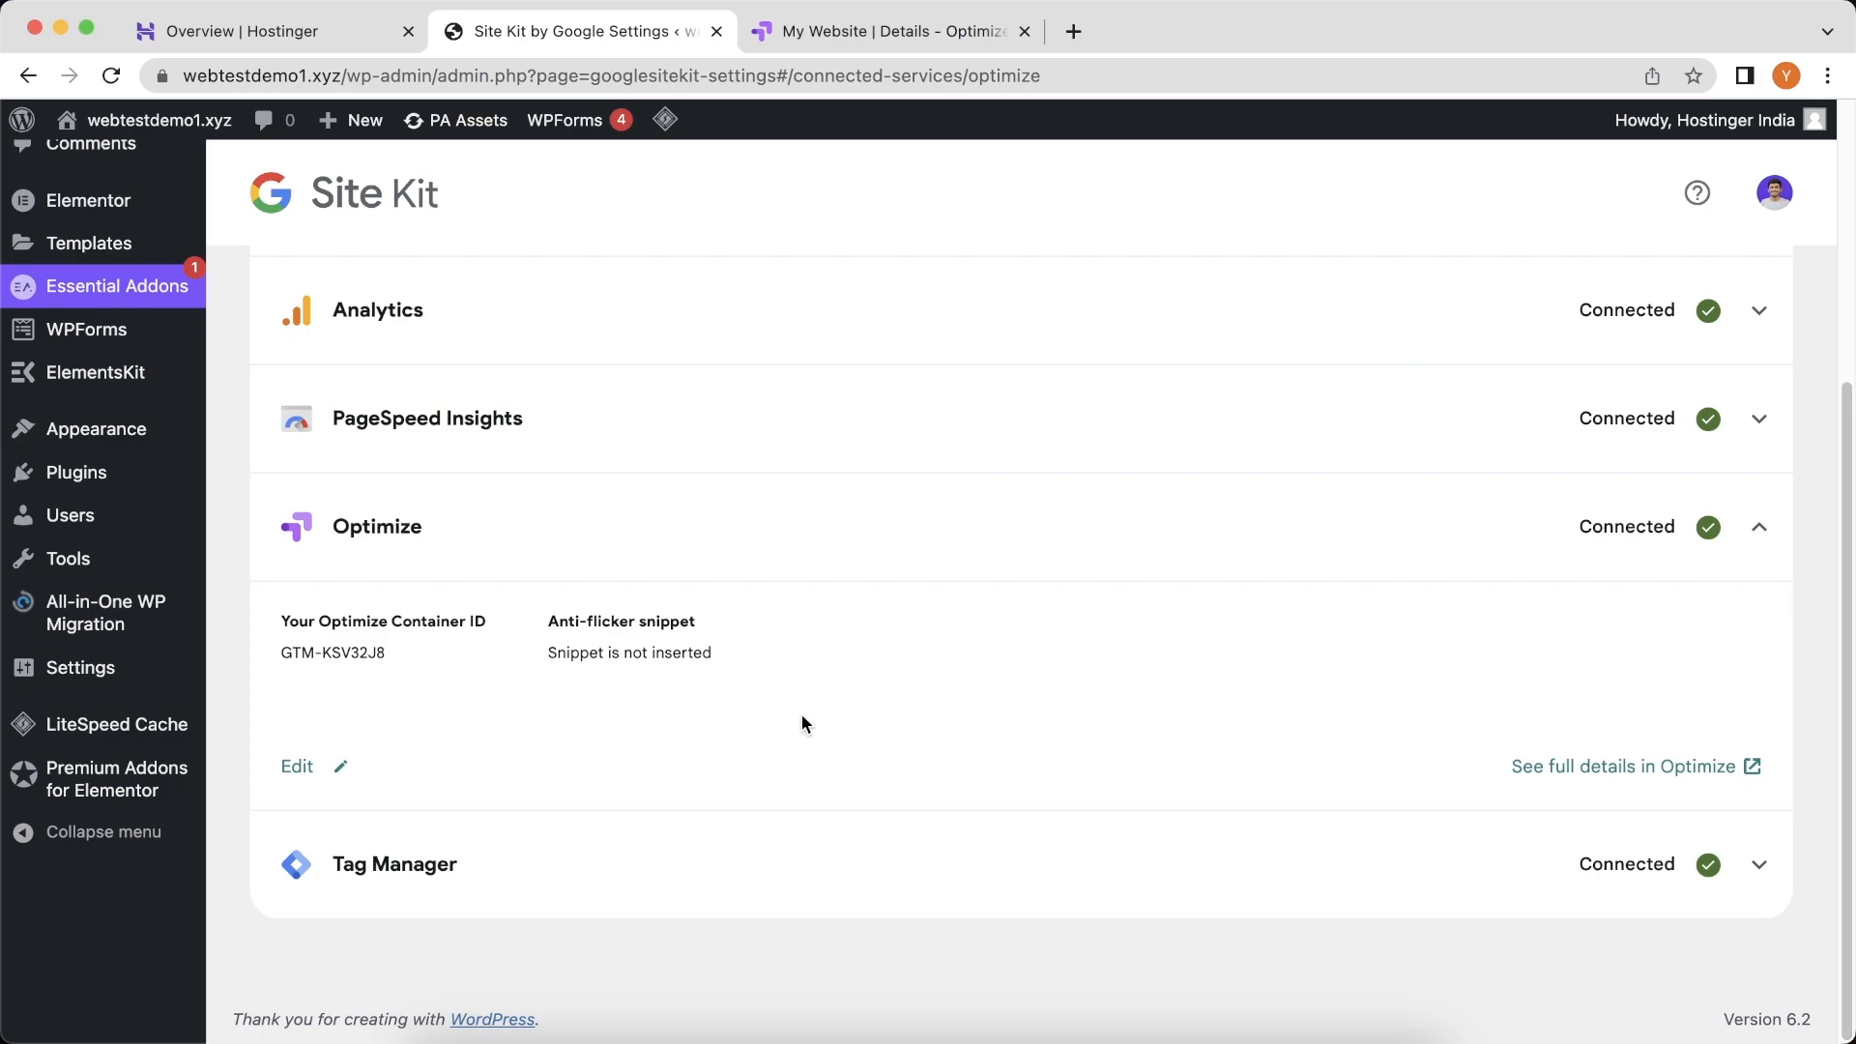
Step: Edit the Optimize settings to place the anti-flicker snippet on the site and confirm the changes
click(344, 766)
scroll(891, 692, down, 5)
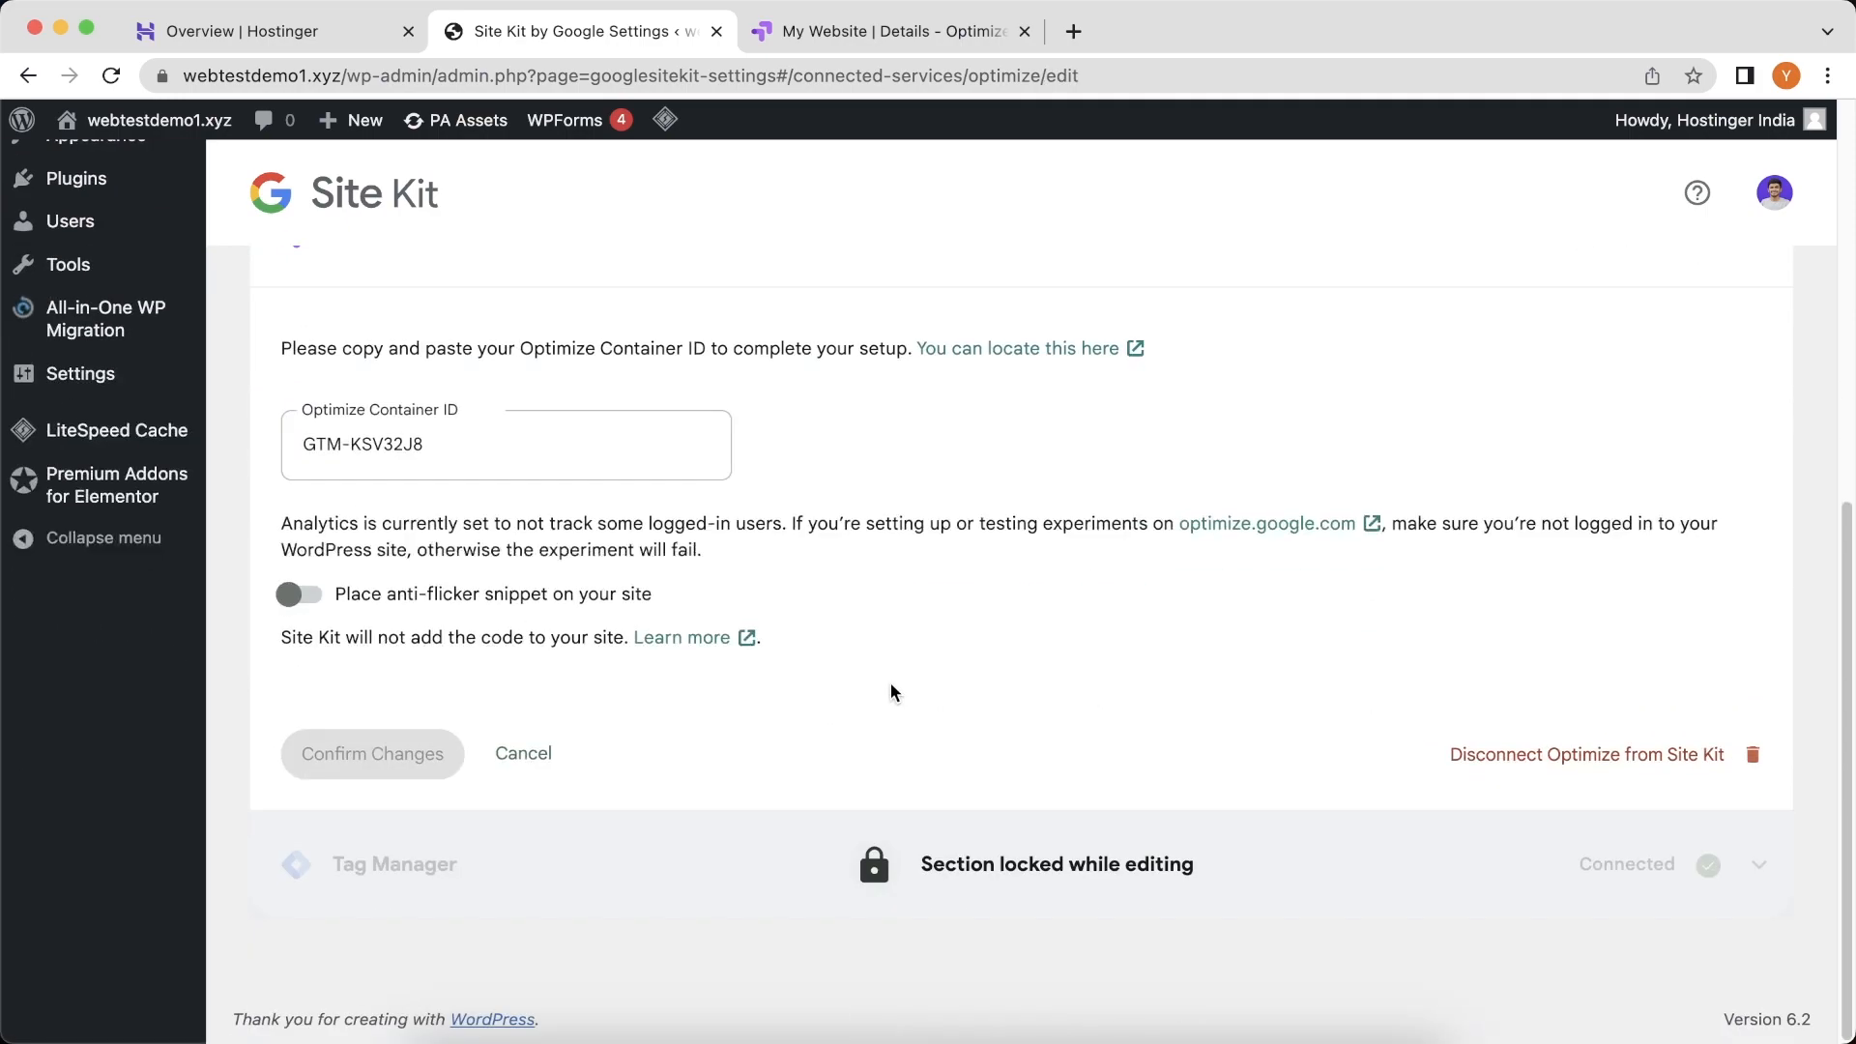
scroll(892, 692, up, 1)
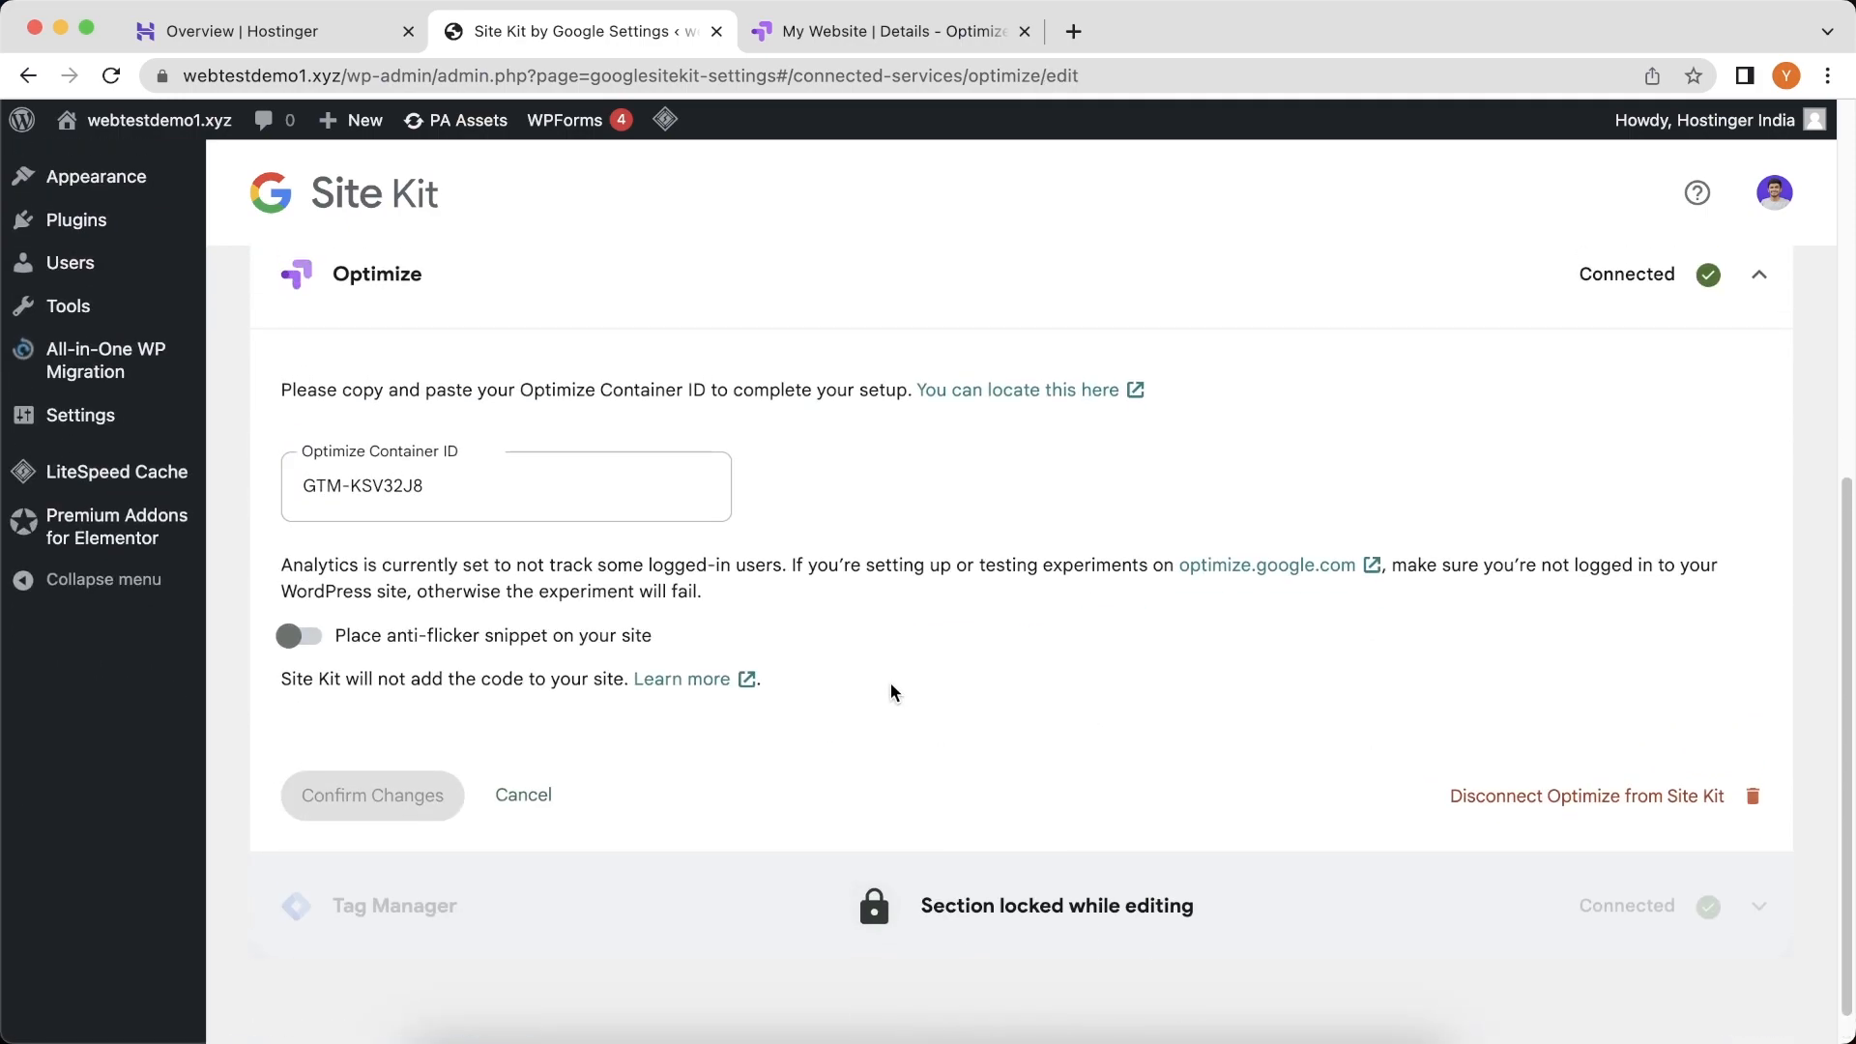
click(300, 636)
click(432, 798)
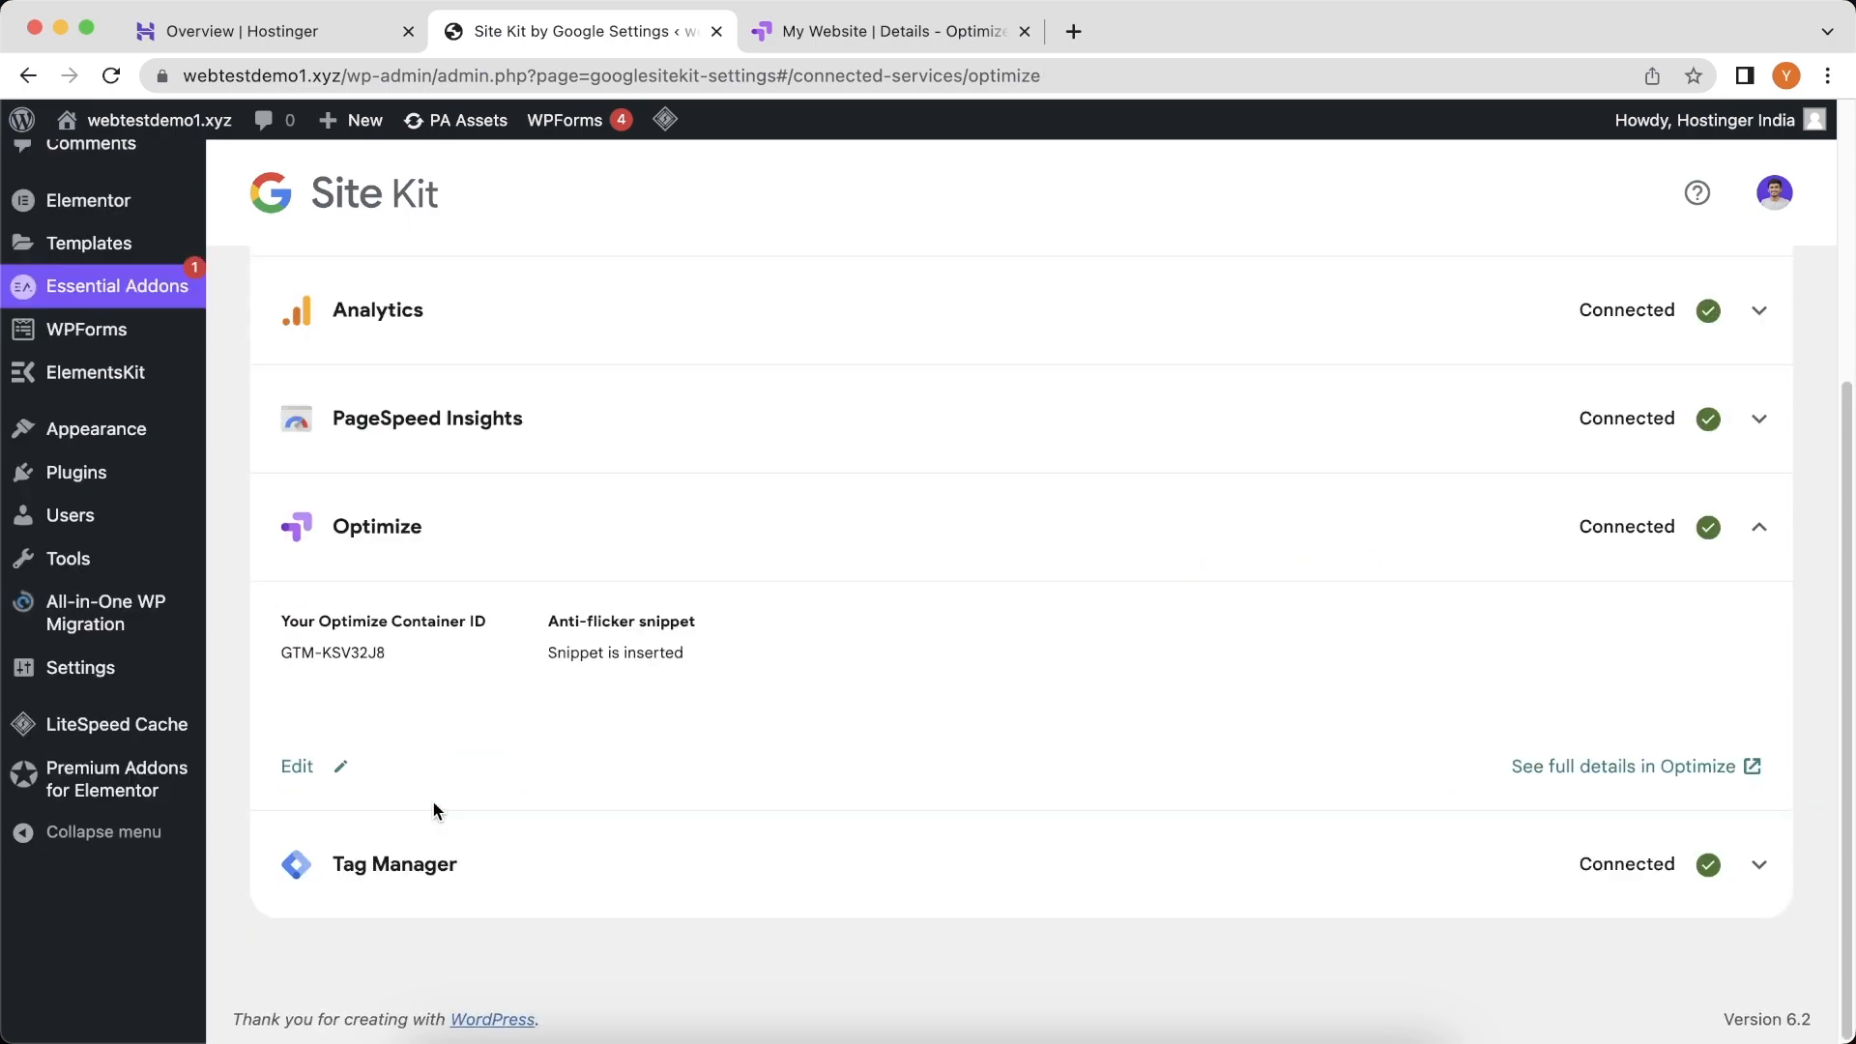